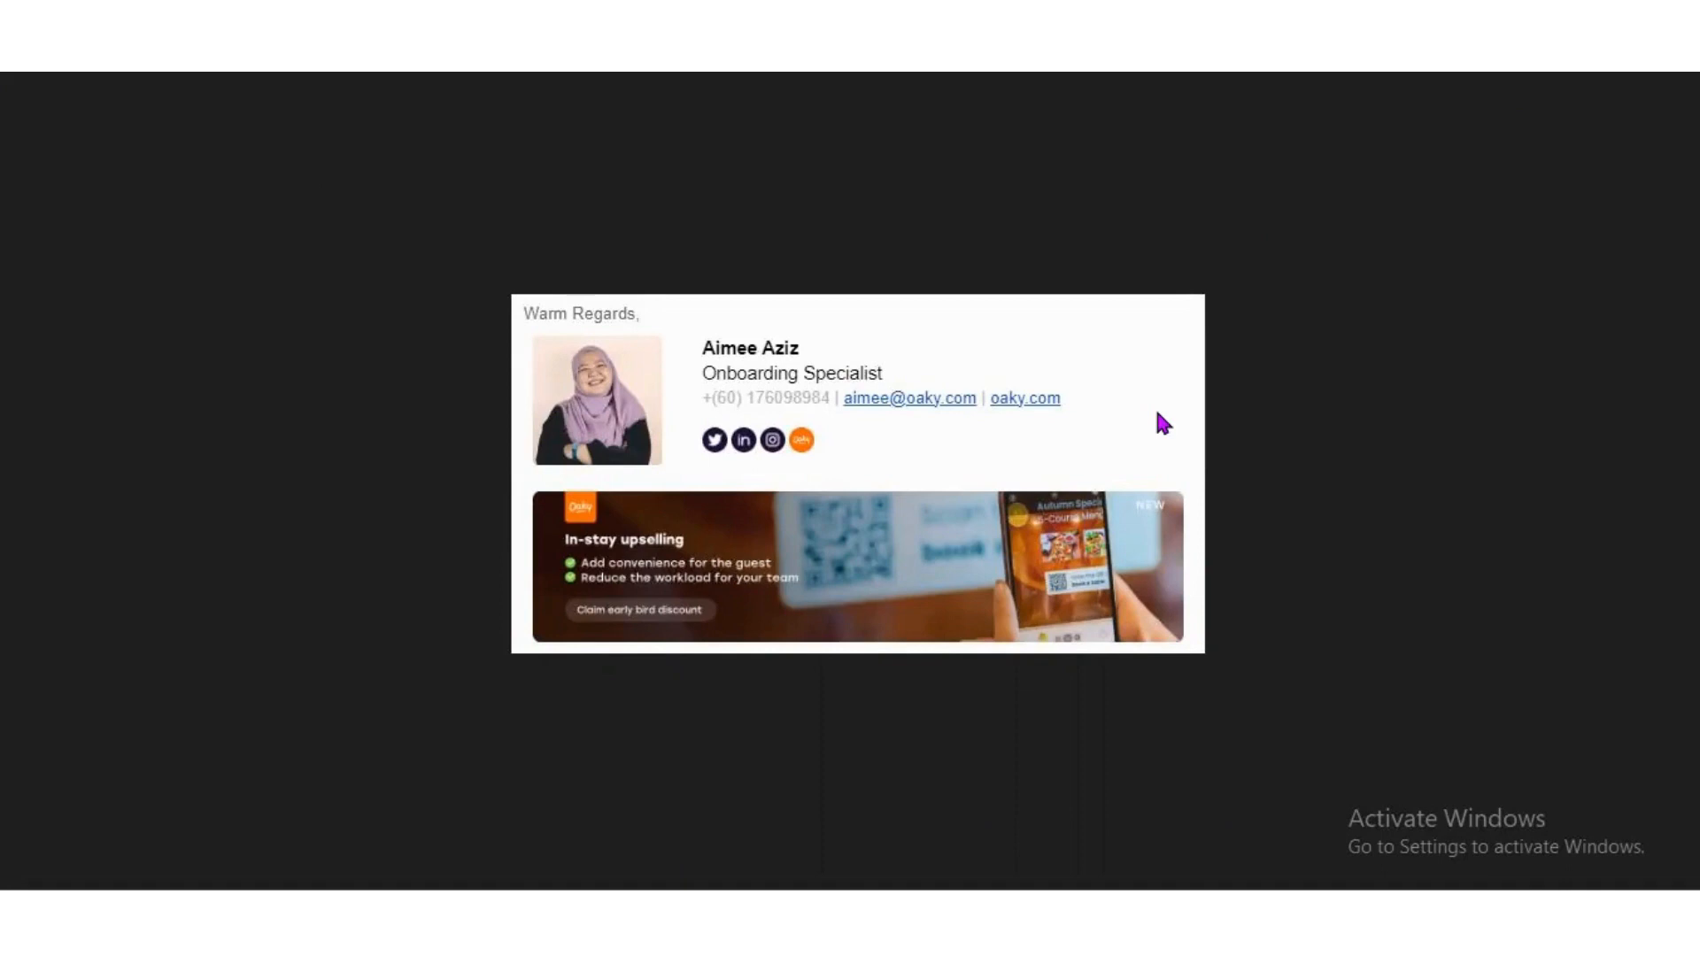
Switch to the blank Google Docs document and insert a 2 x 2 table.
click(1572, 26)
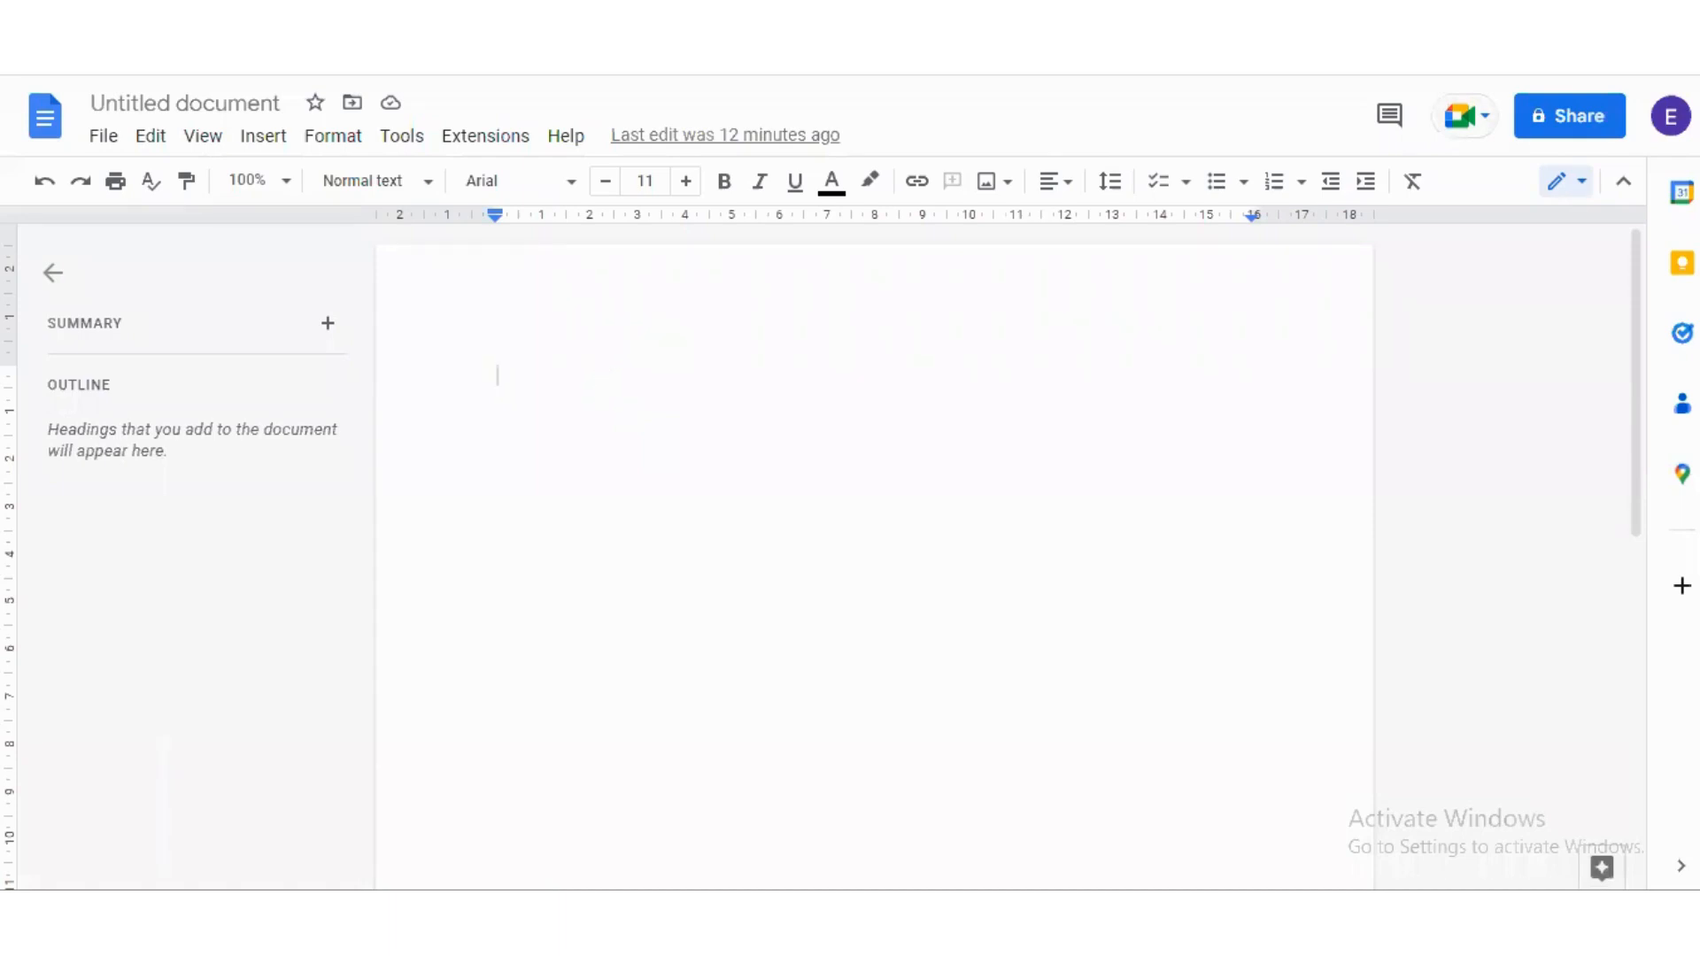
click(310, 17)
click(266, 141)
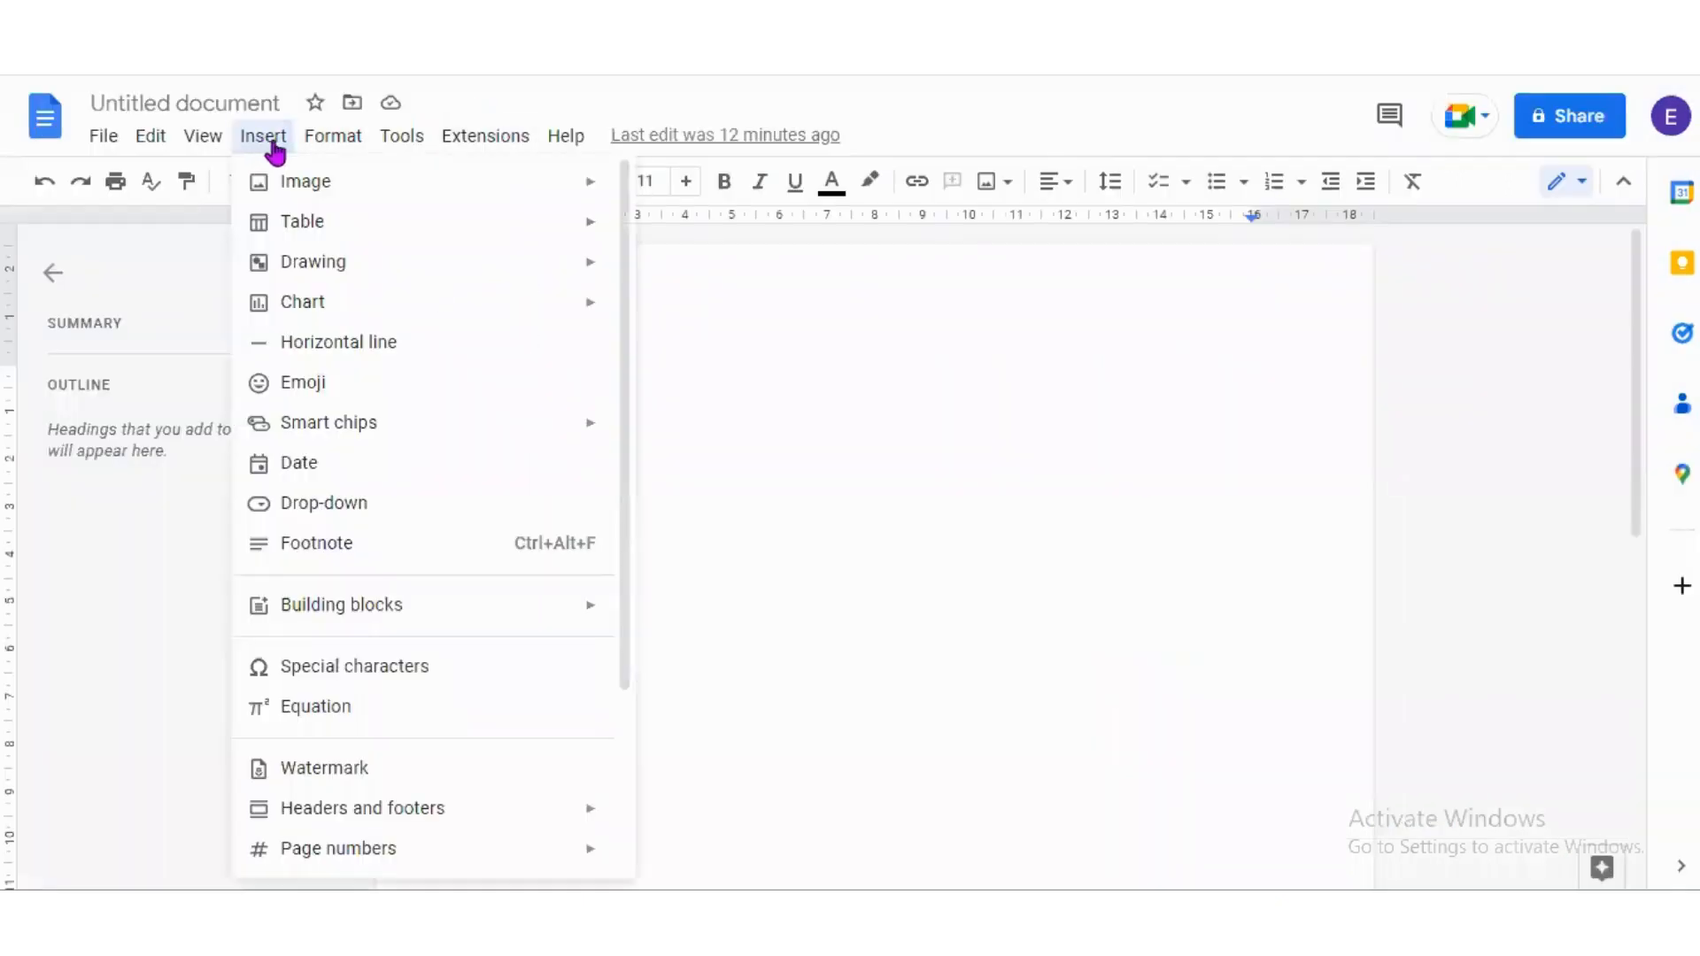
mouse_move(359, 228)
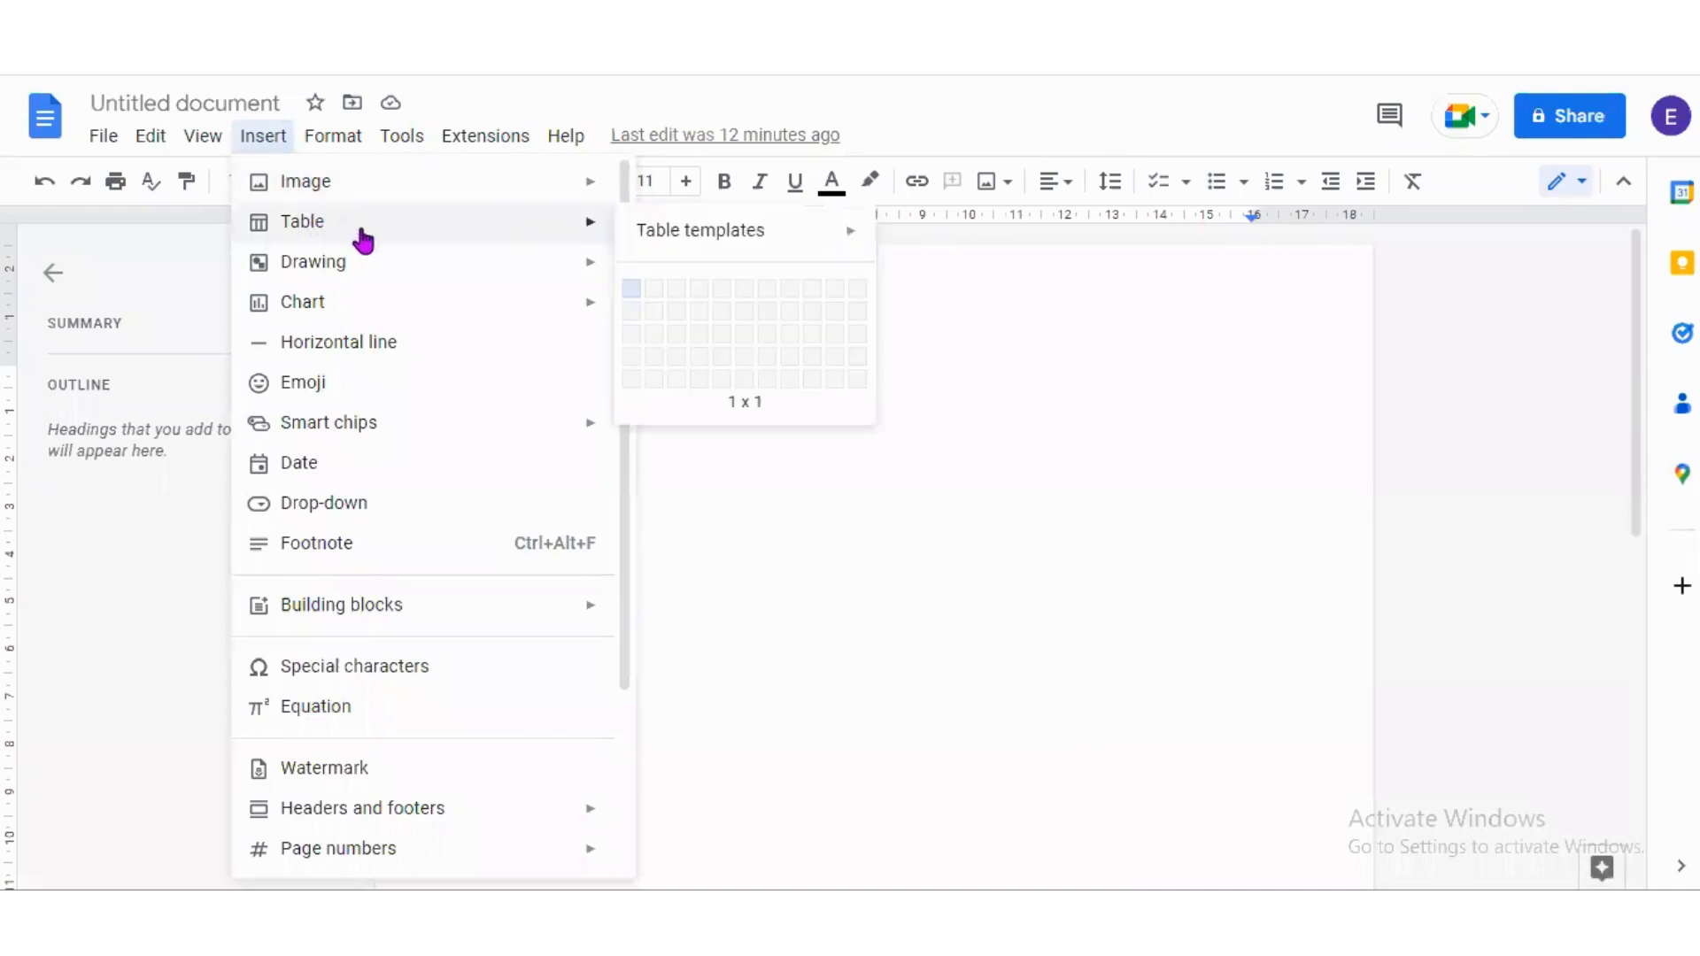
click(654, 311)
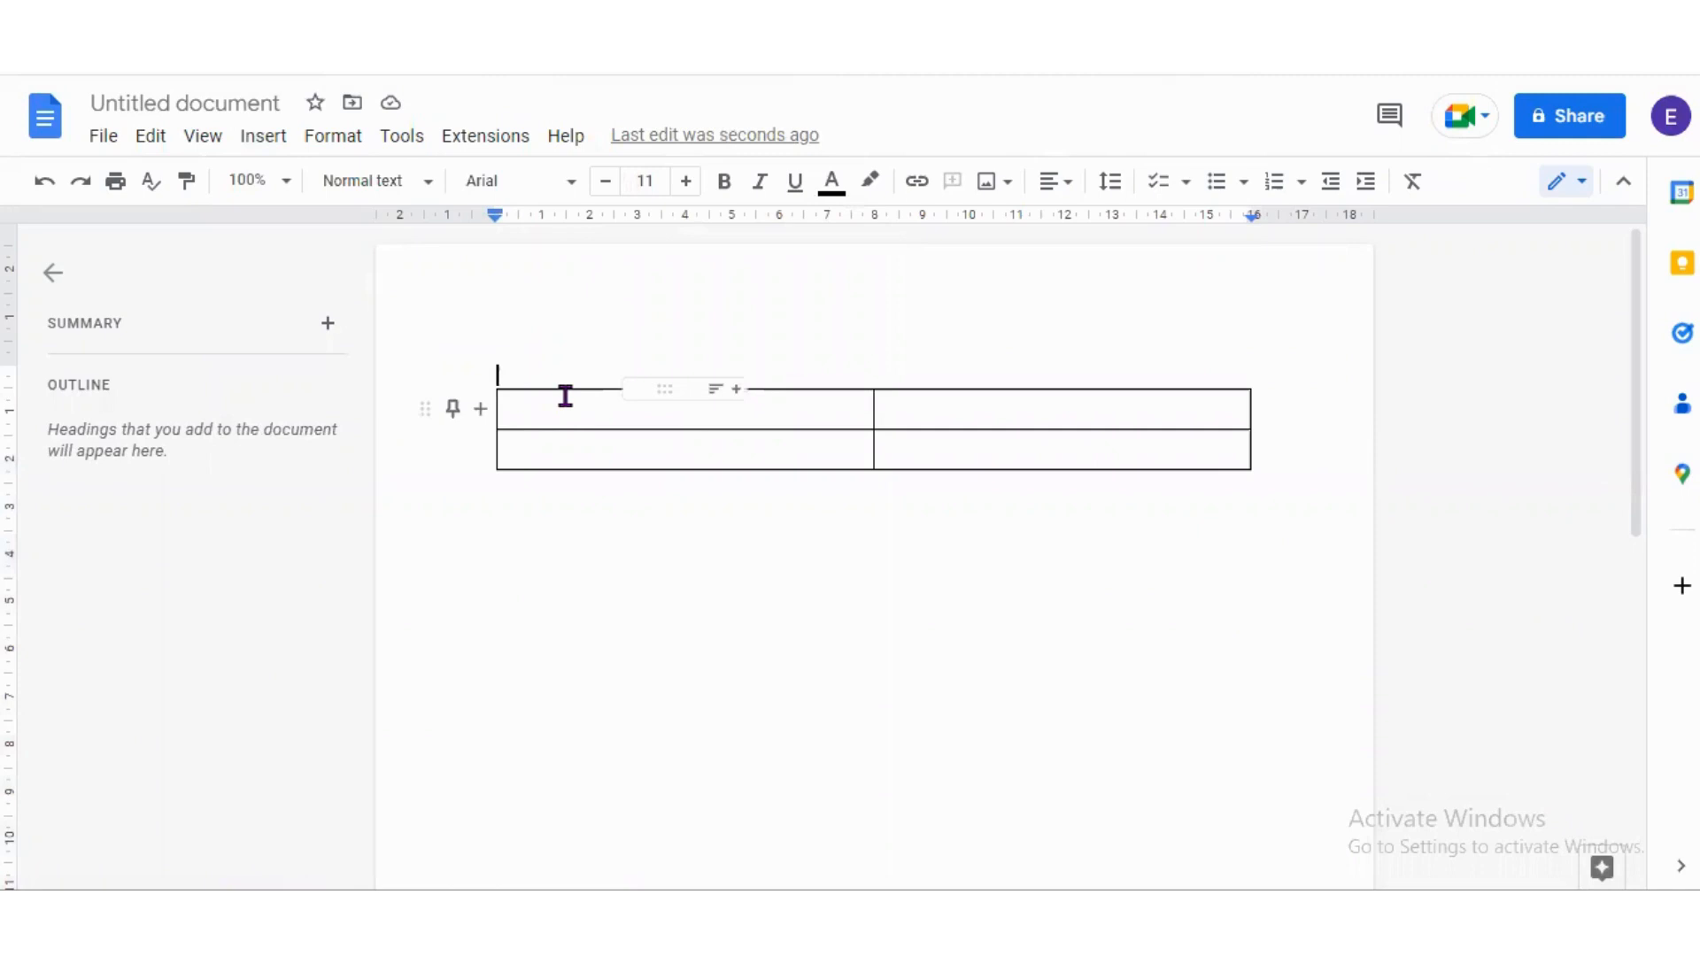
Write the closing line "Warm Regards," above the table.
text(War)
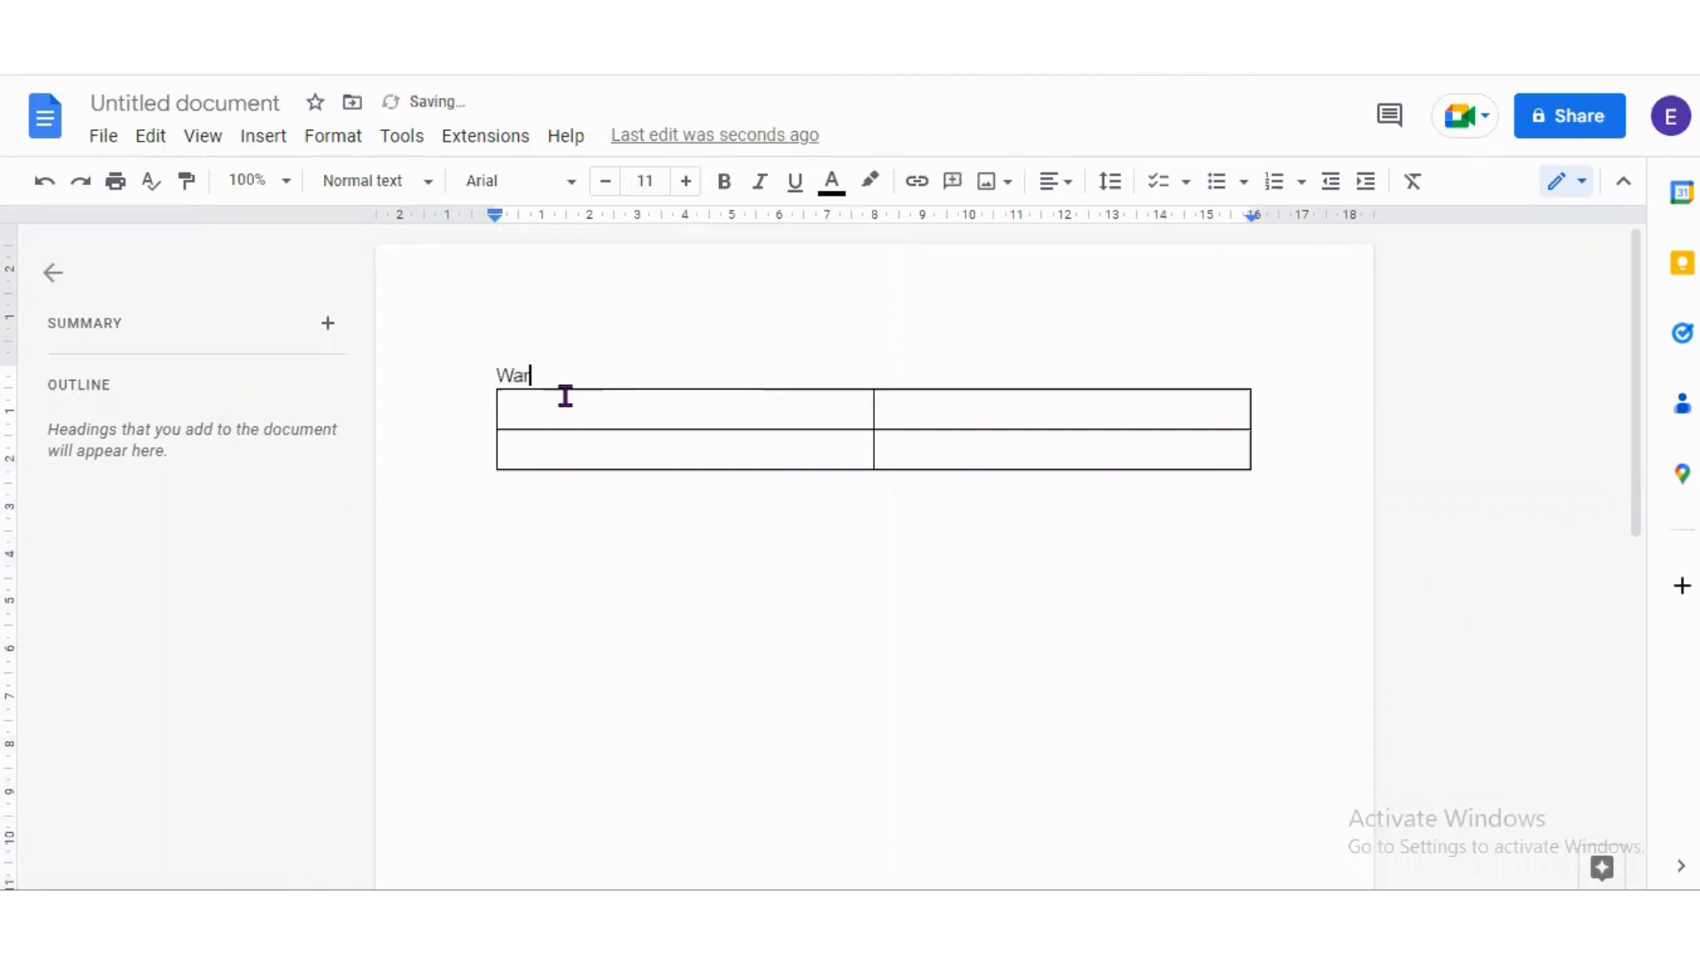
text(m Regards)
key(ctrl+shift+End)
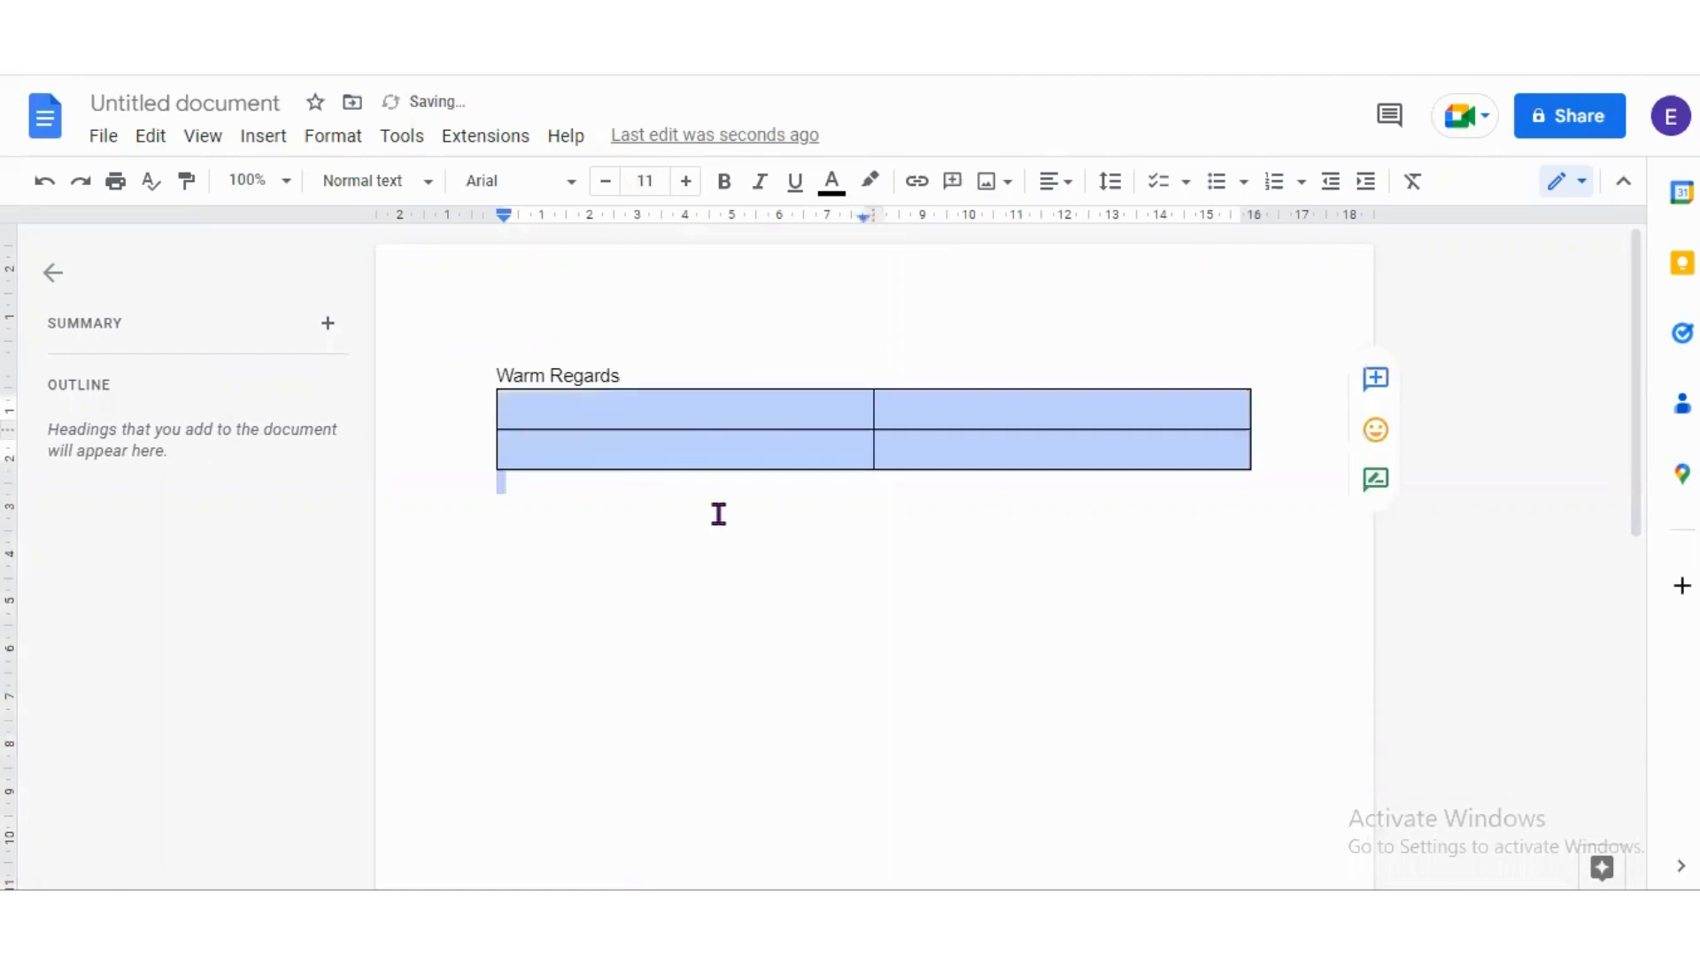
click(635, 373)
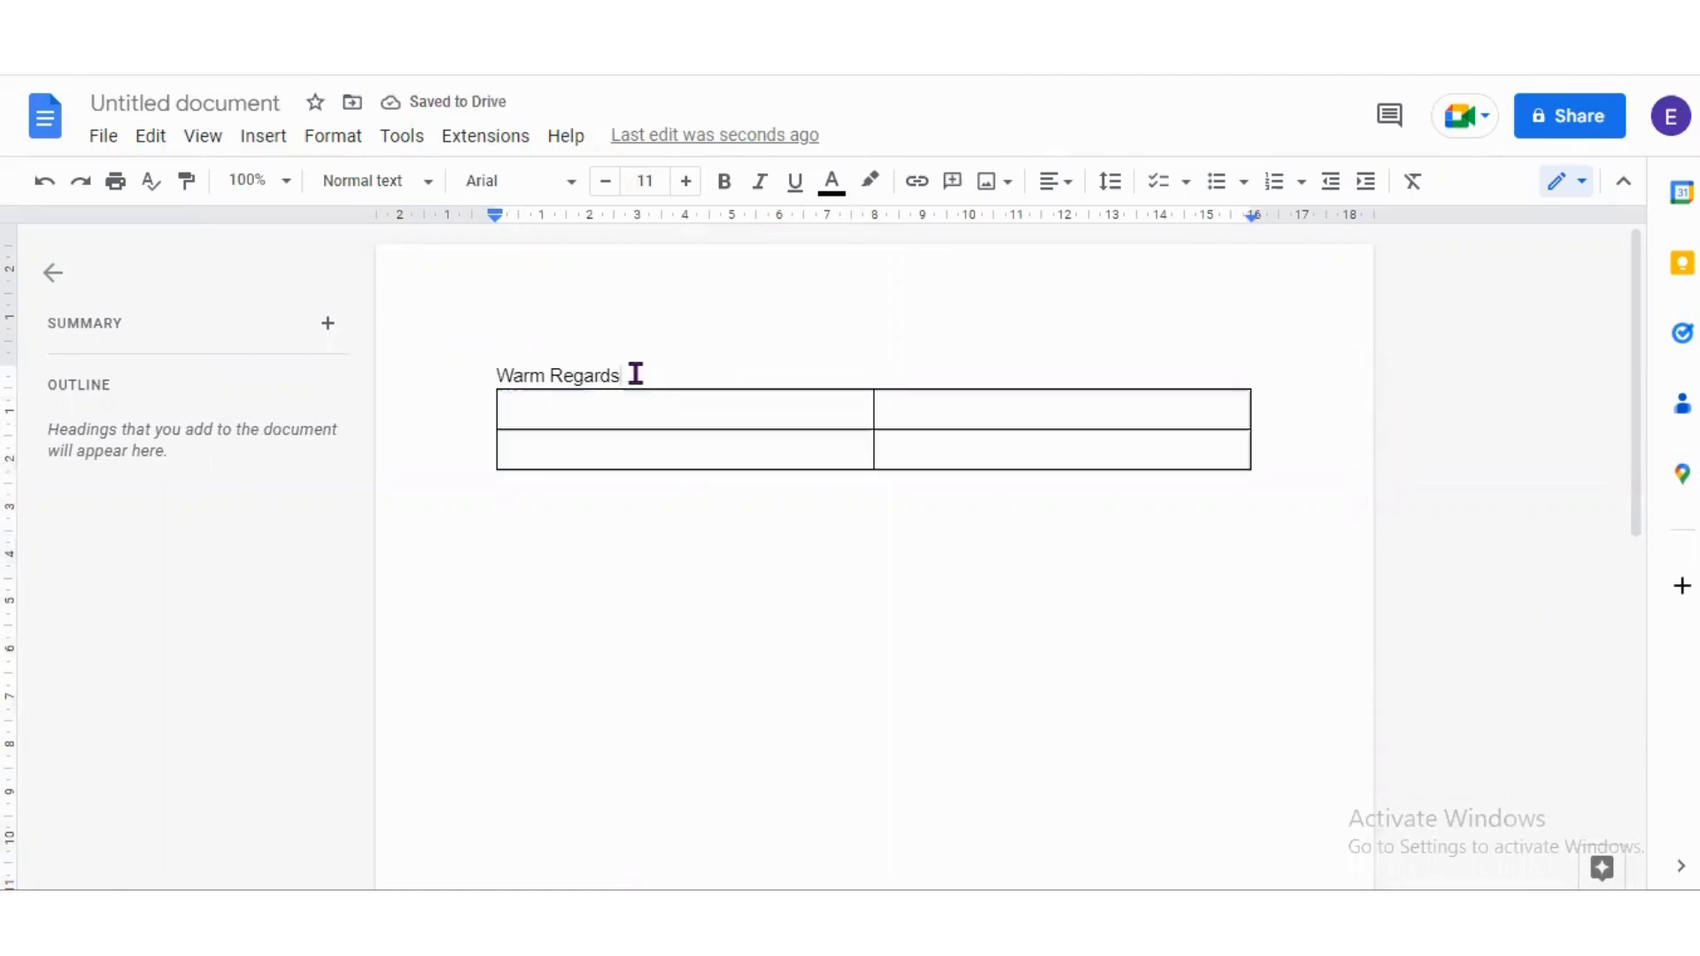
text(,)
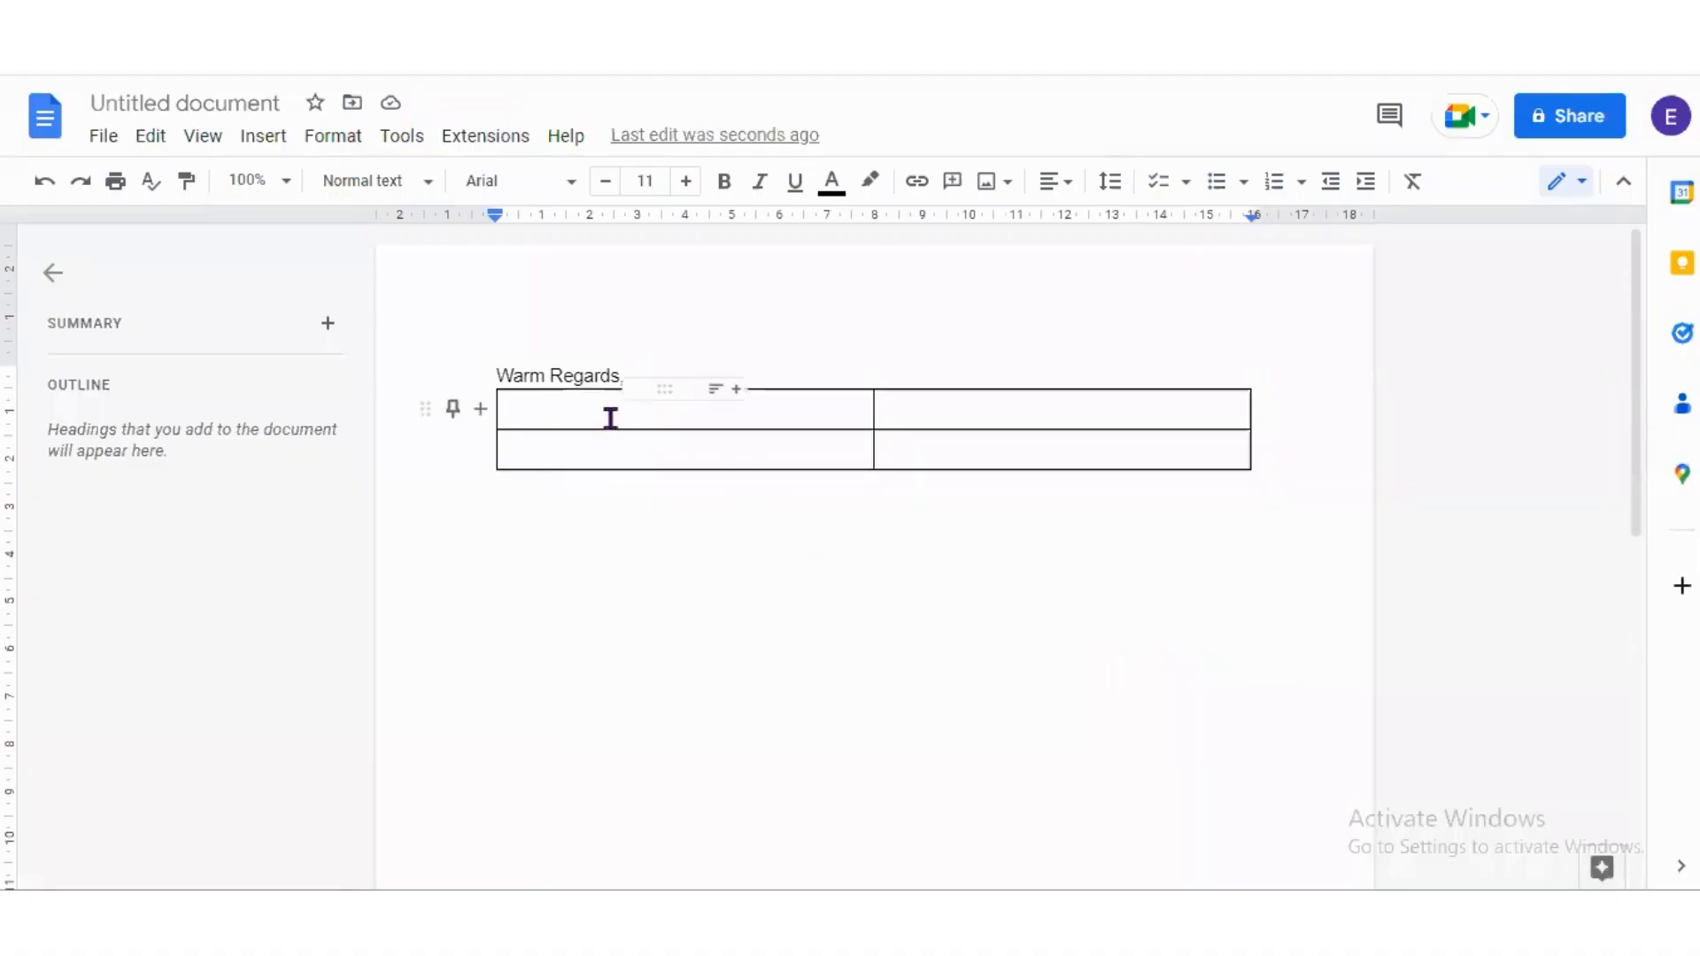
Copy the portrait photo from the Email Signature Materials folder into the first cell of the table's upper row.
key(Down)
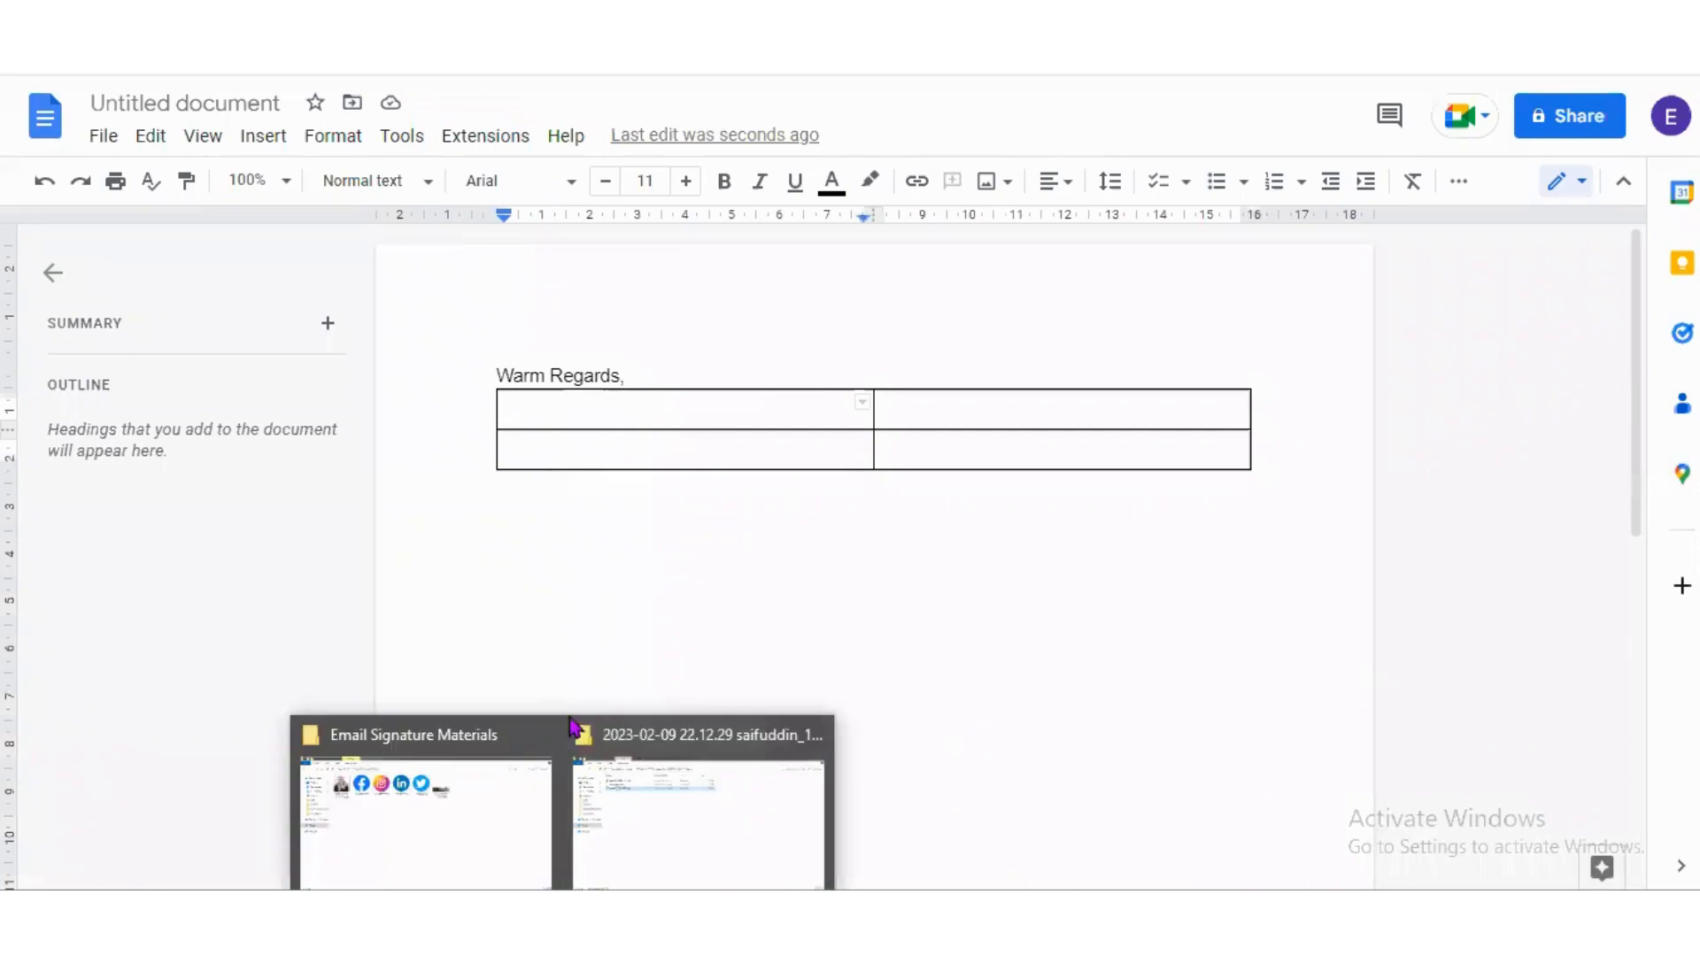
click(487, 813)
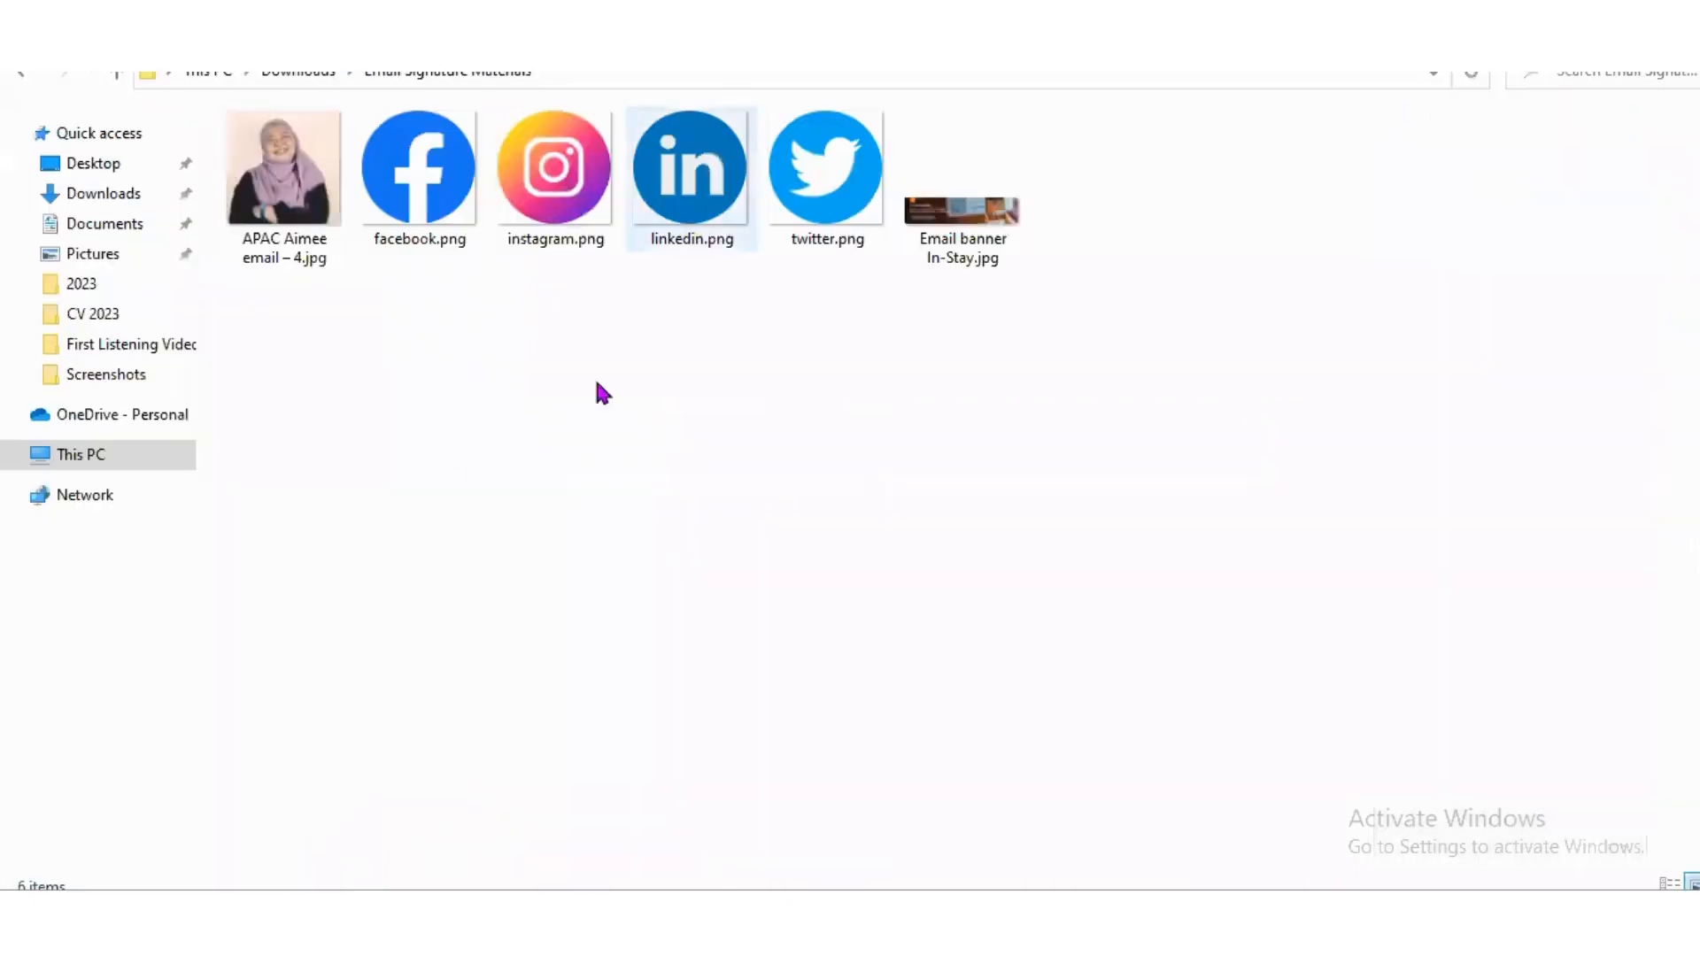
click(302, 199)
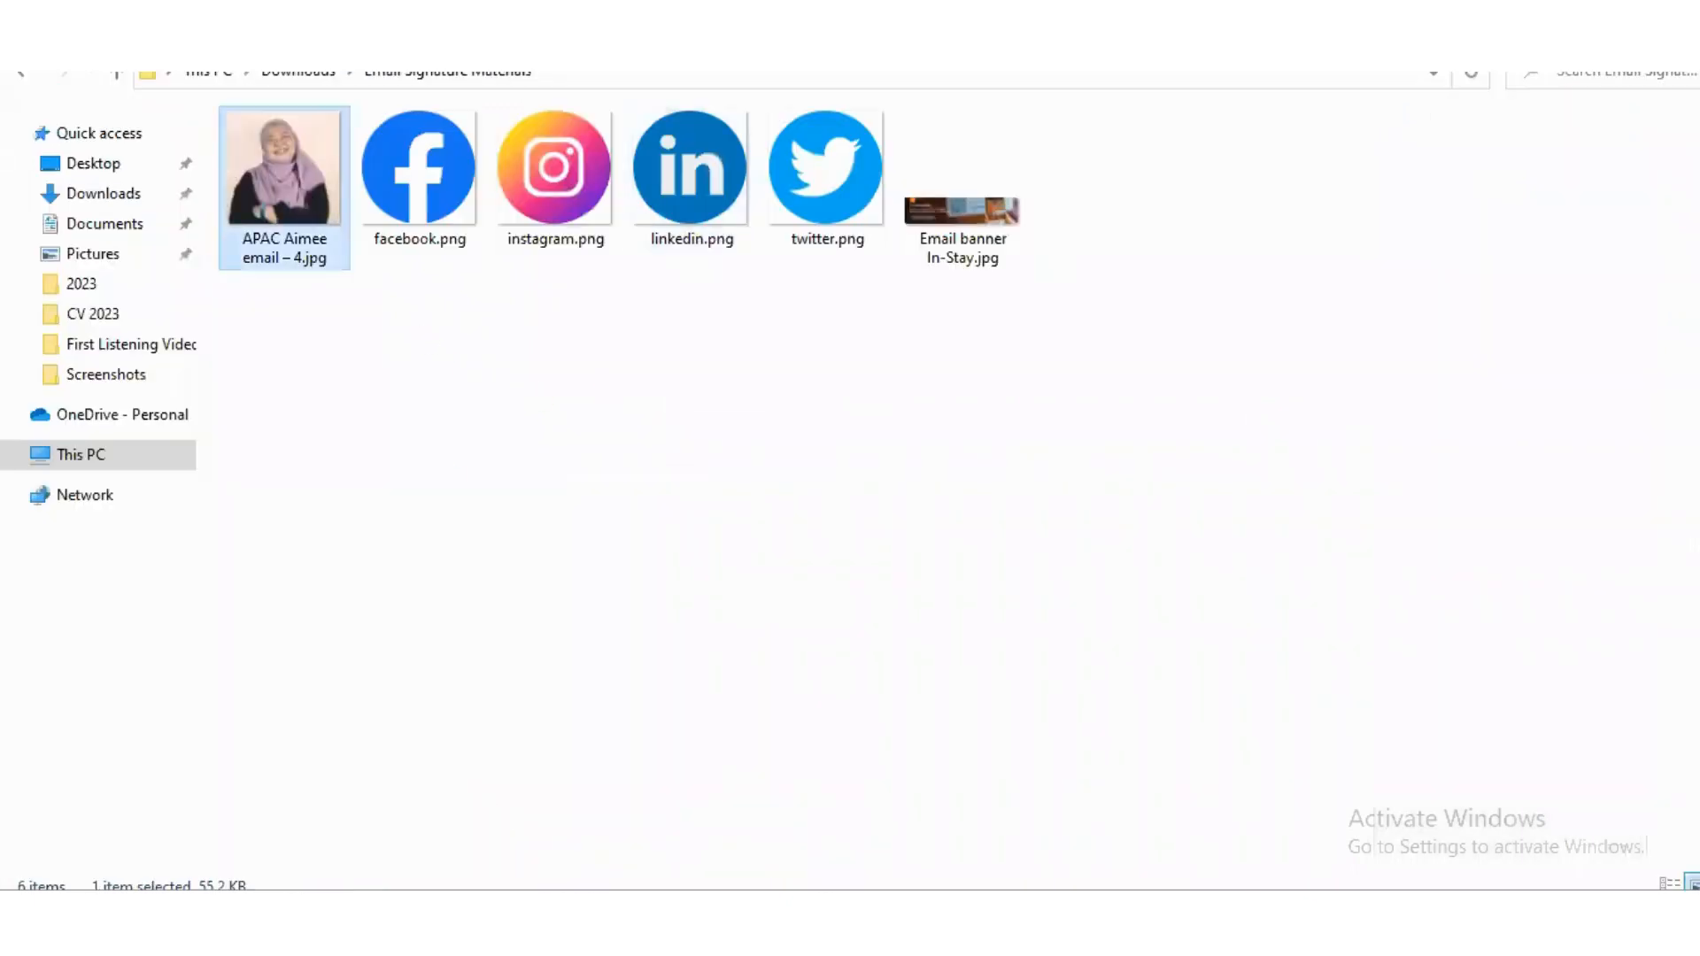
key(alt+Tab)
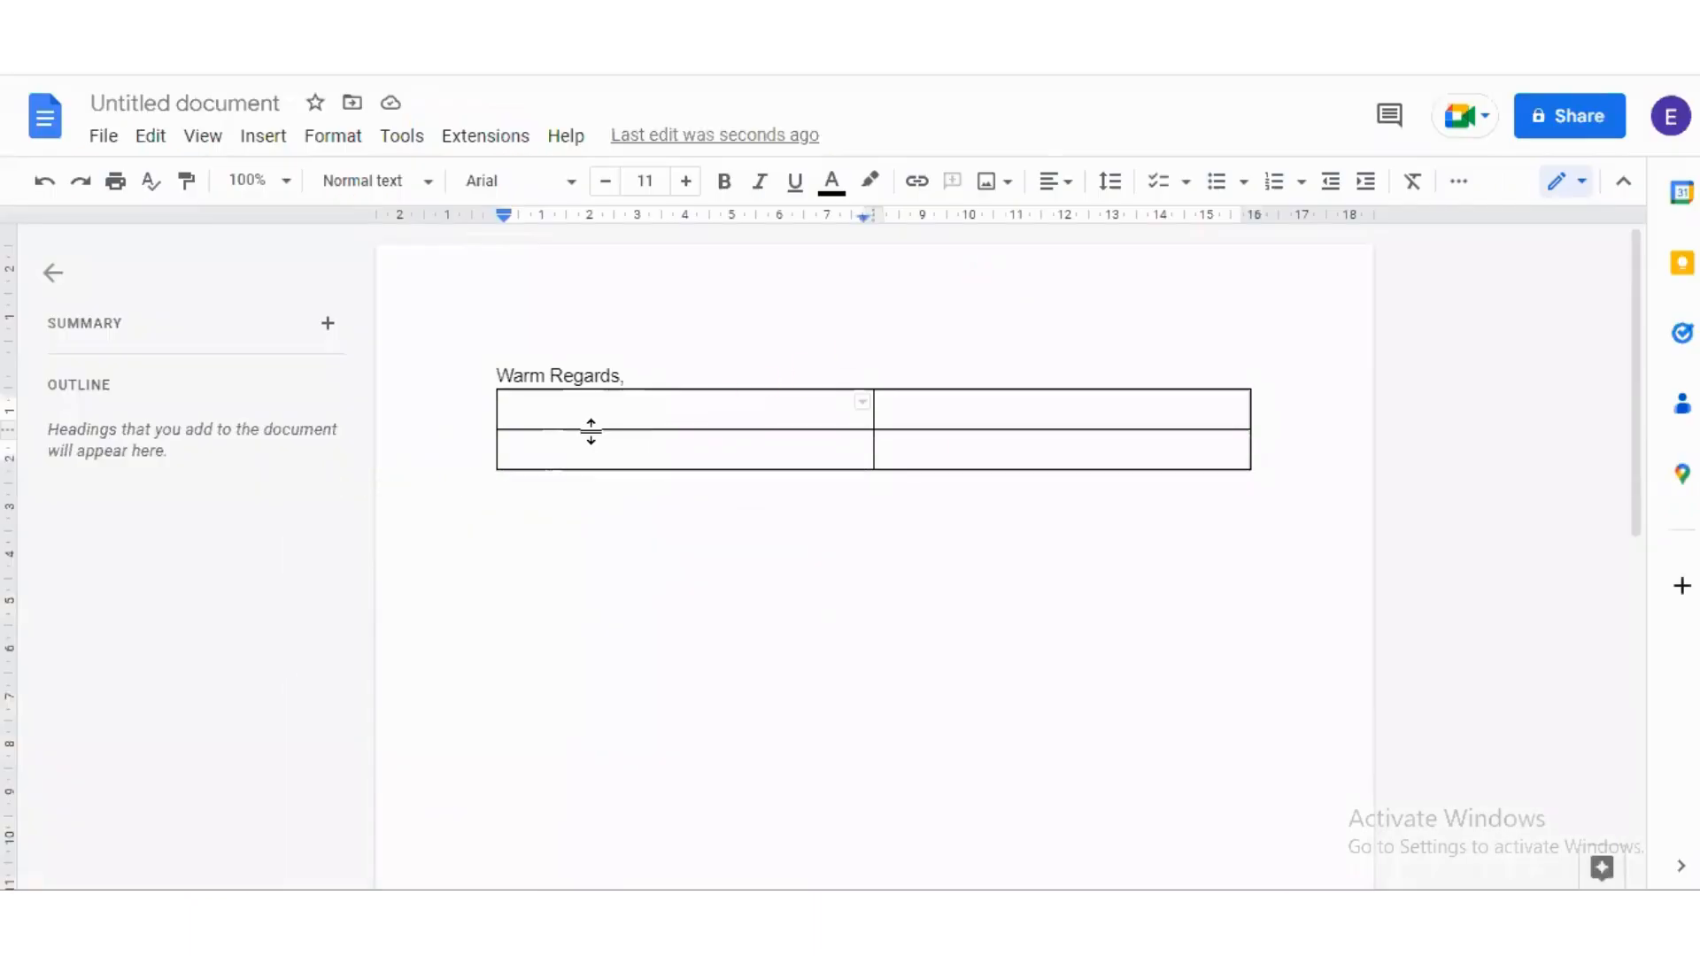
key(ctrl+v)
Shrink the portrait photo to about 3 cm wide and narrow the table's first column to about 4 cm.
click(864, 723)
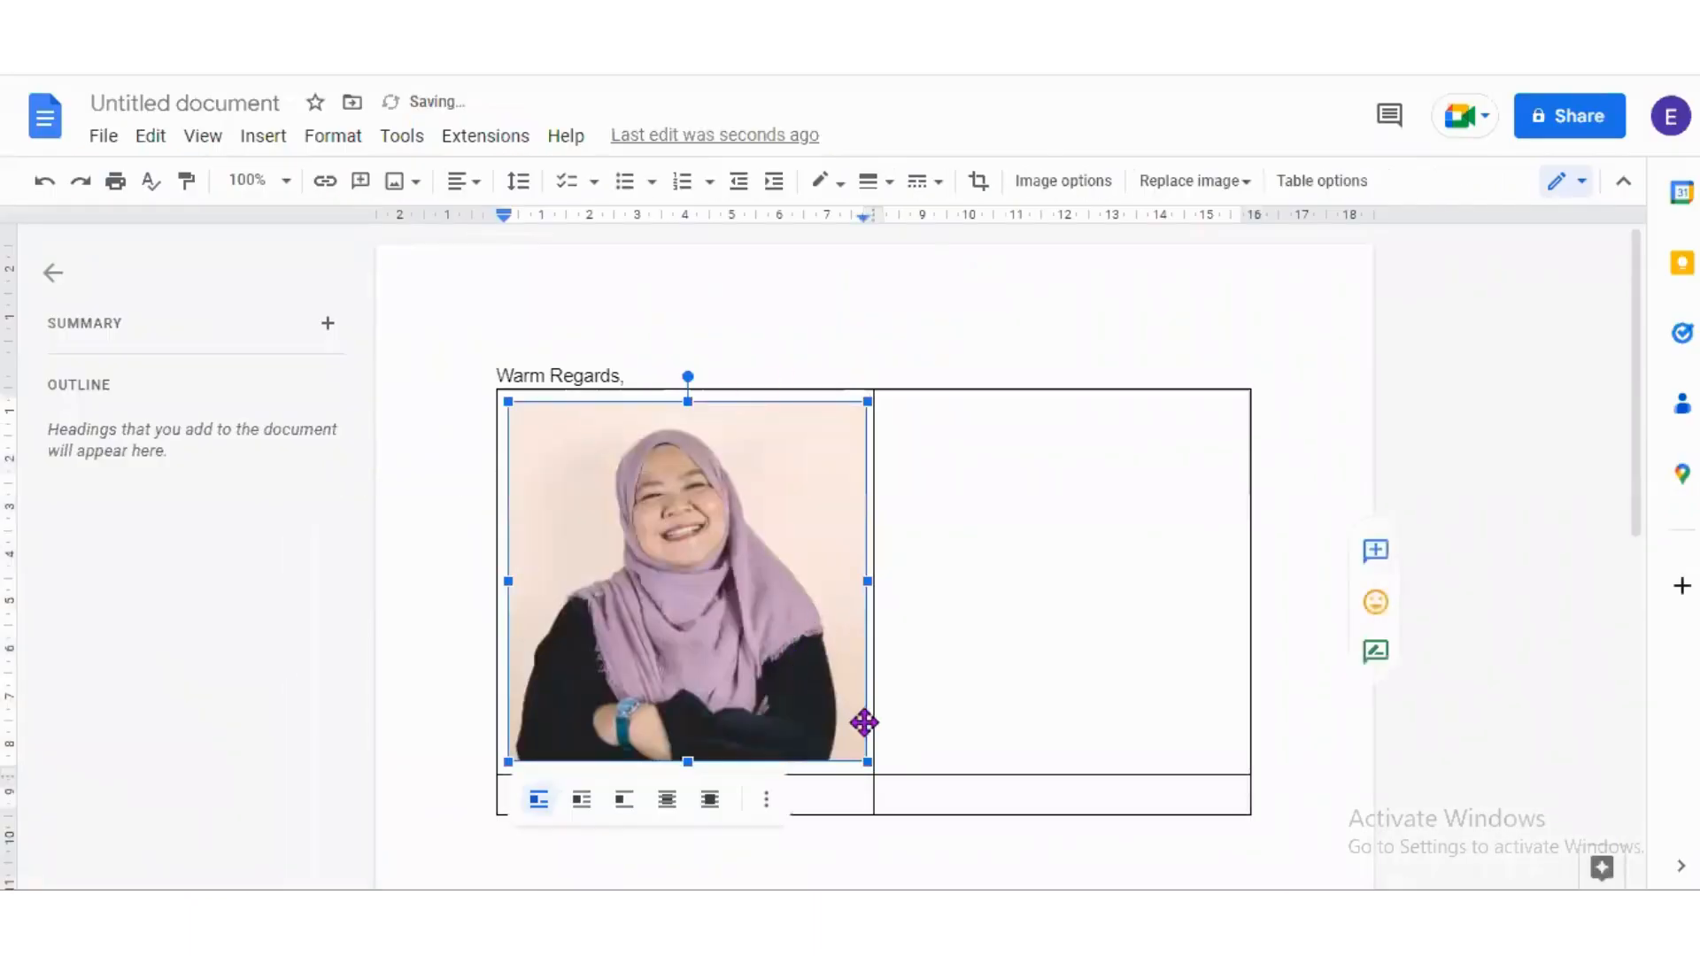
drag(867, 762, 659, 537)
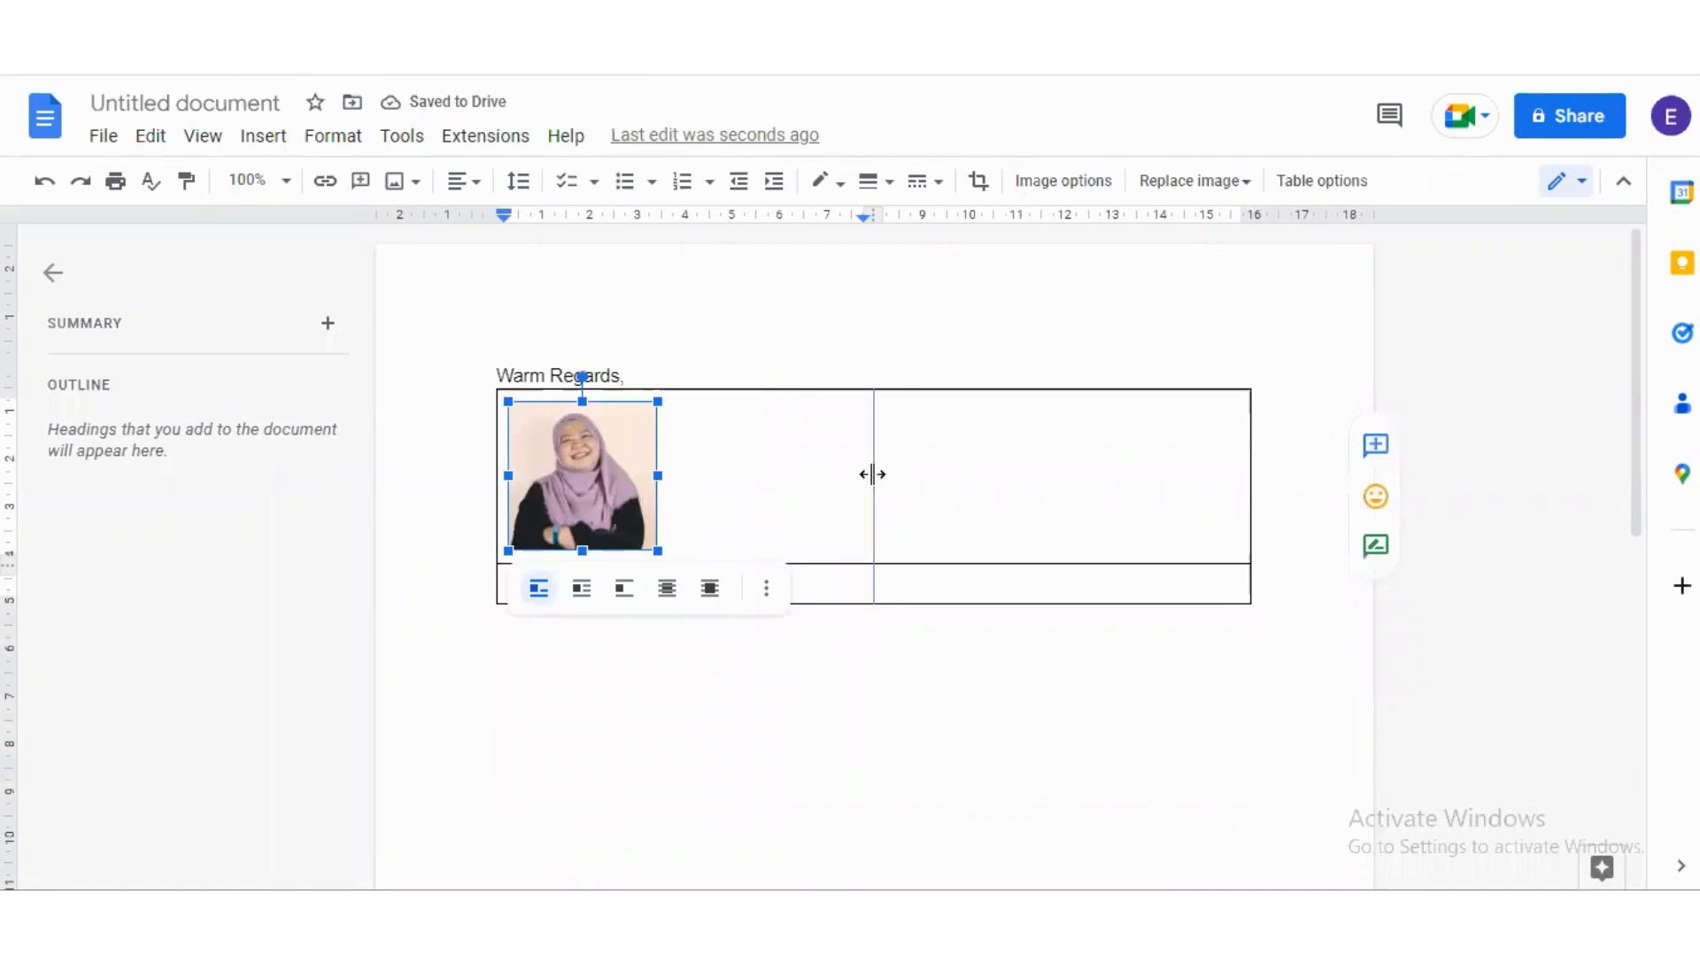
drag(872, 475, 694, 478)
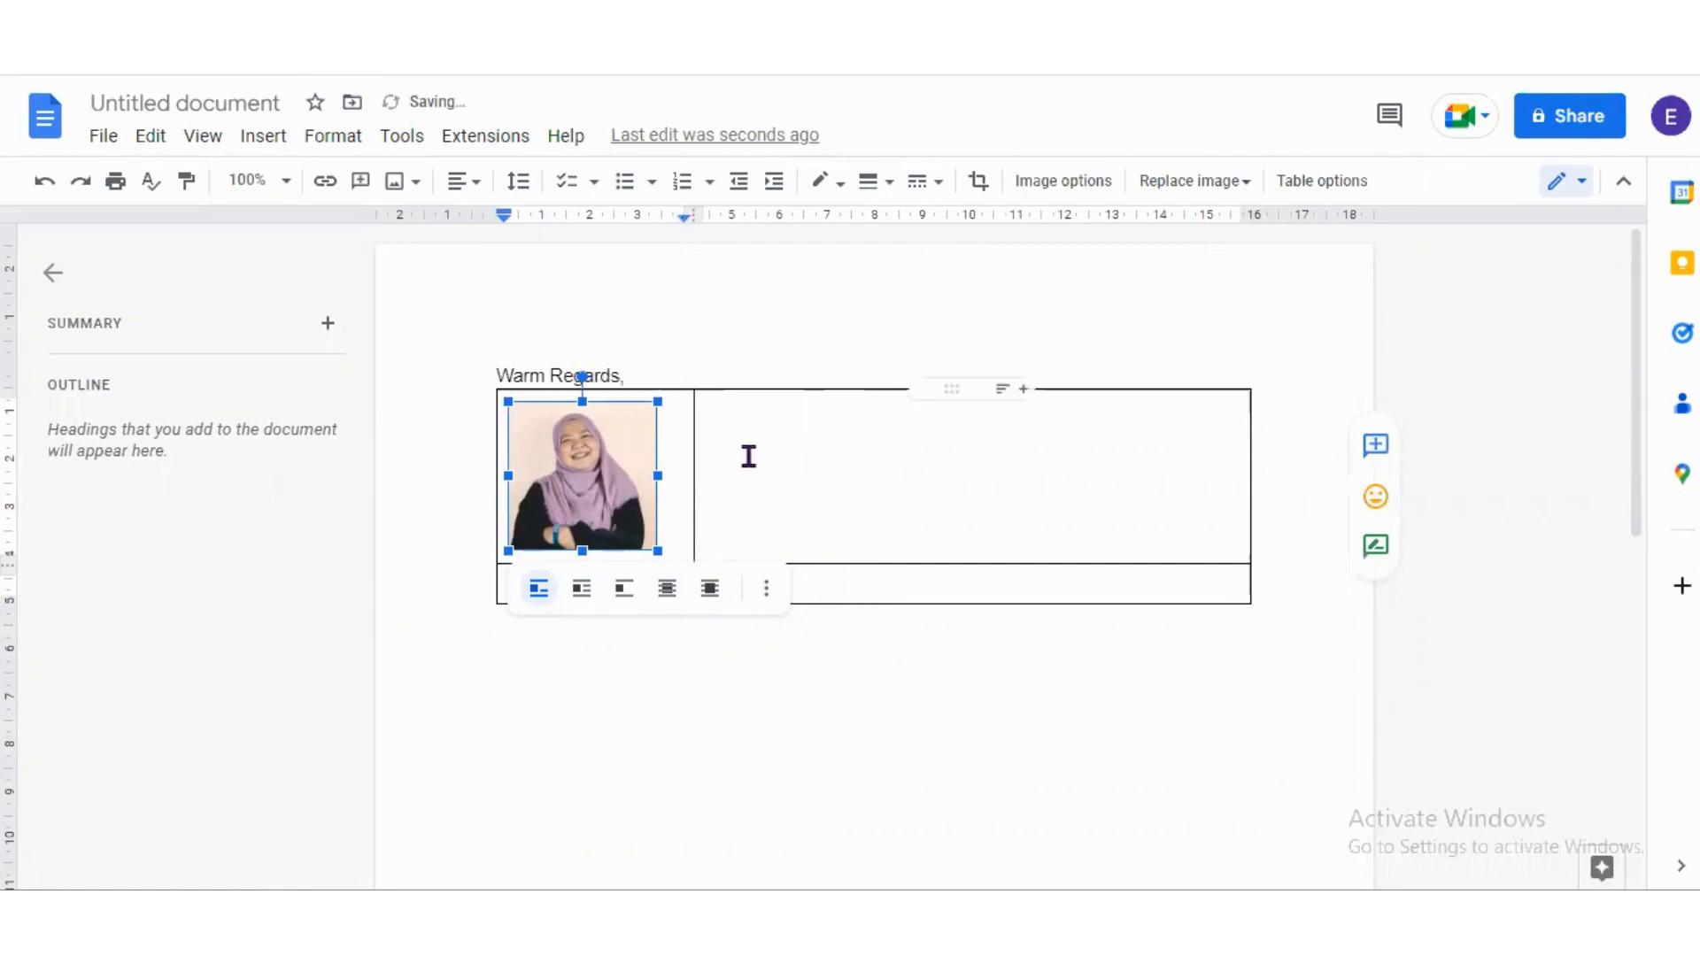
Copy the name, job title, phone, e-mail and website lines from the sticky note into the cell beside the photo.
click(744, 457)
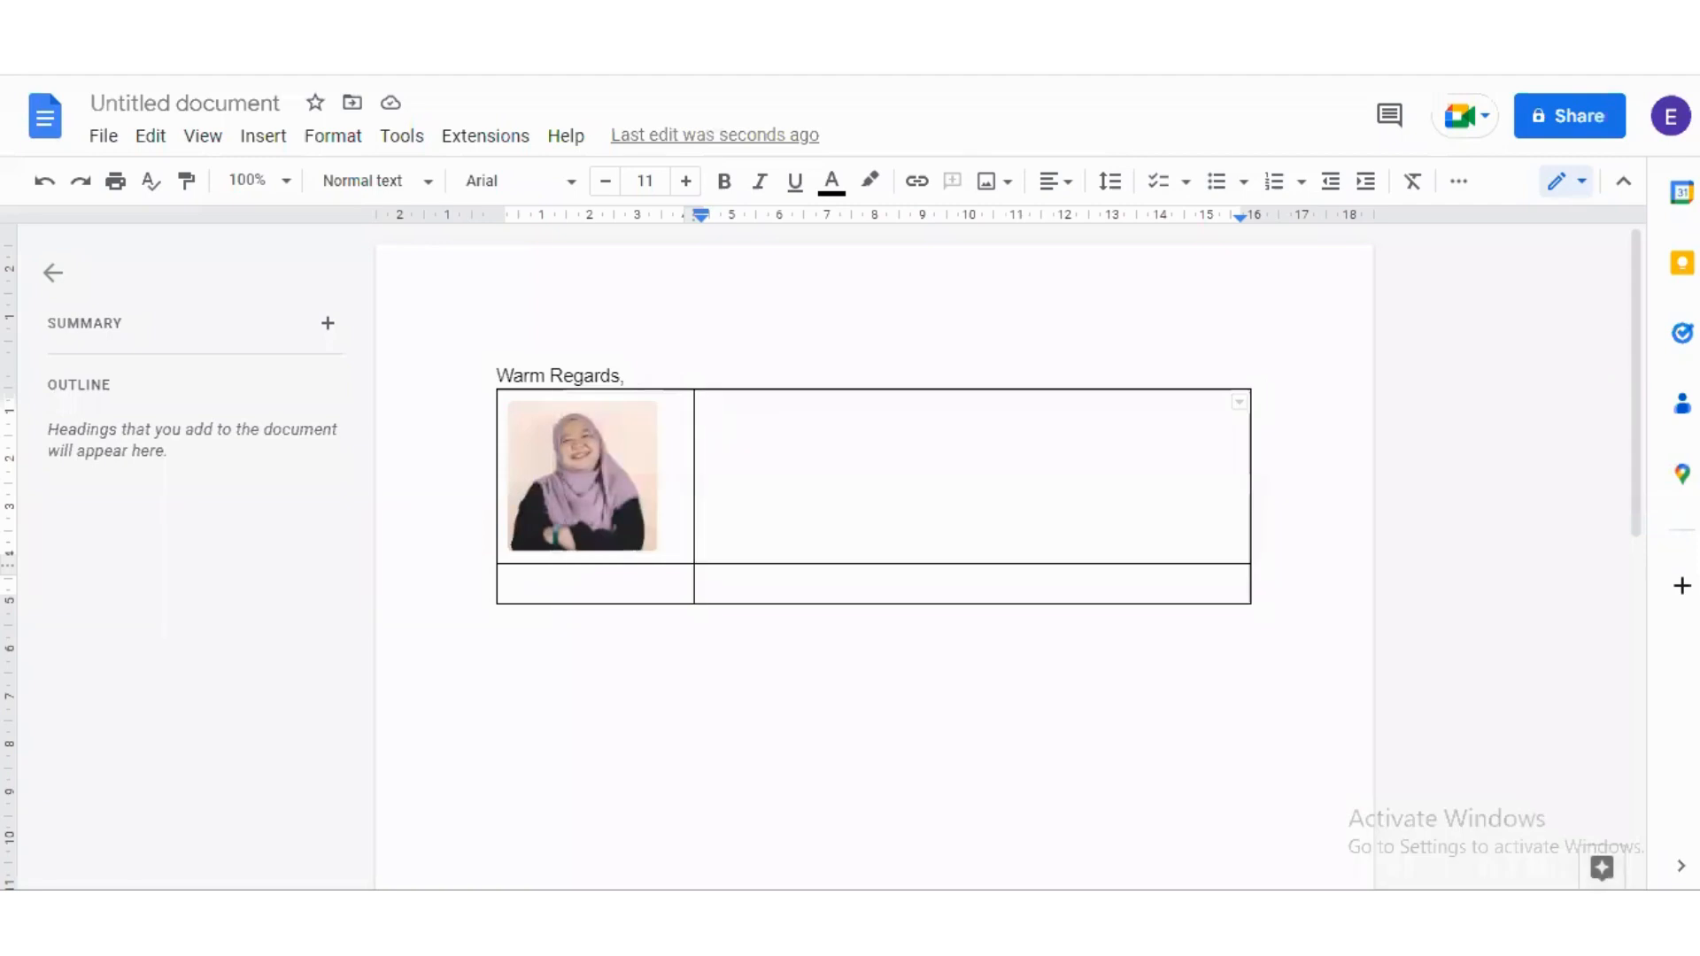
key(alt+Tab)
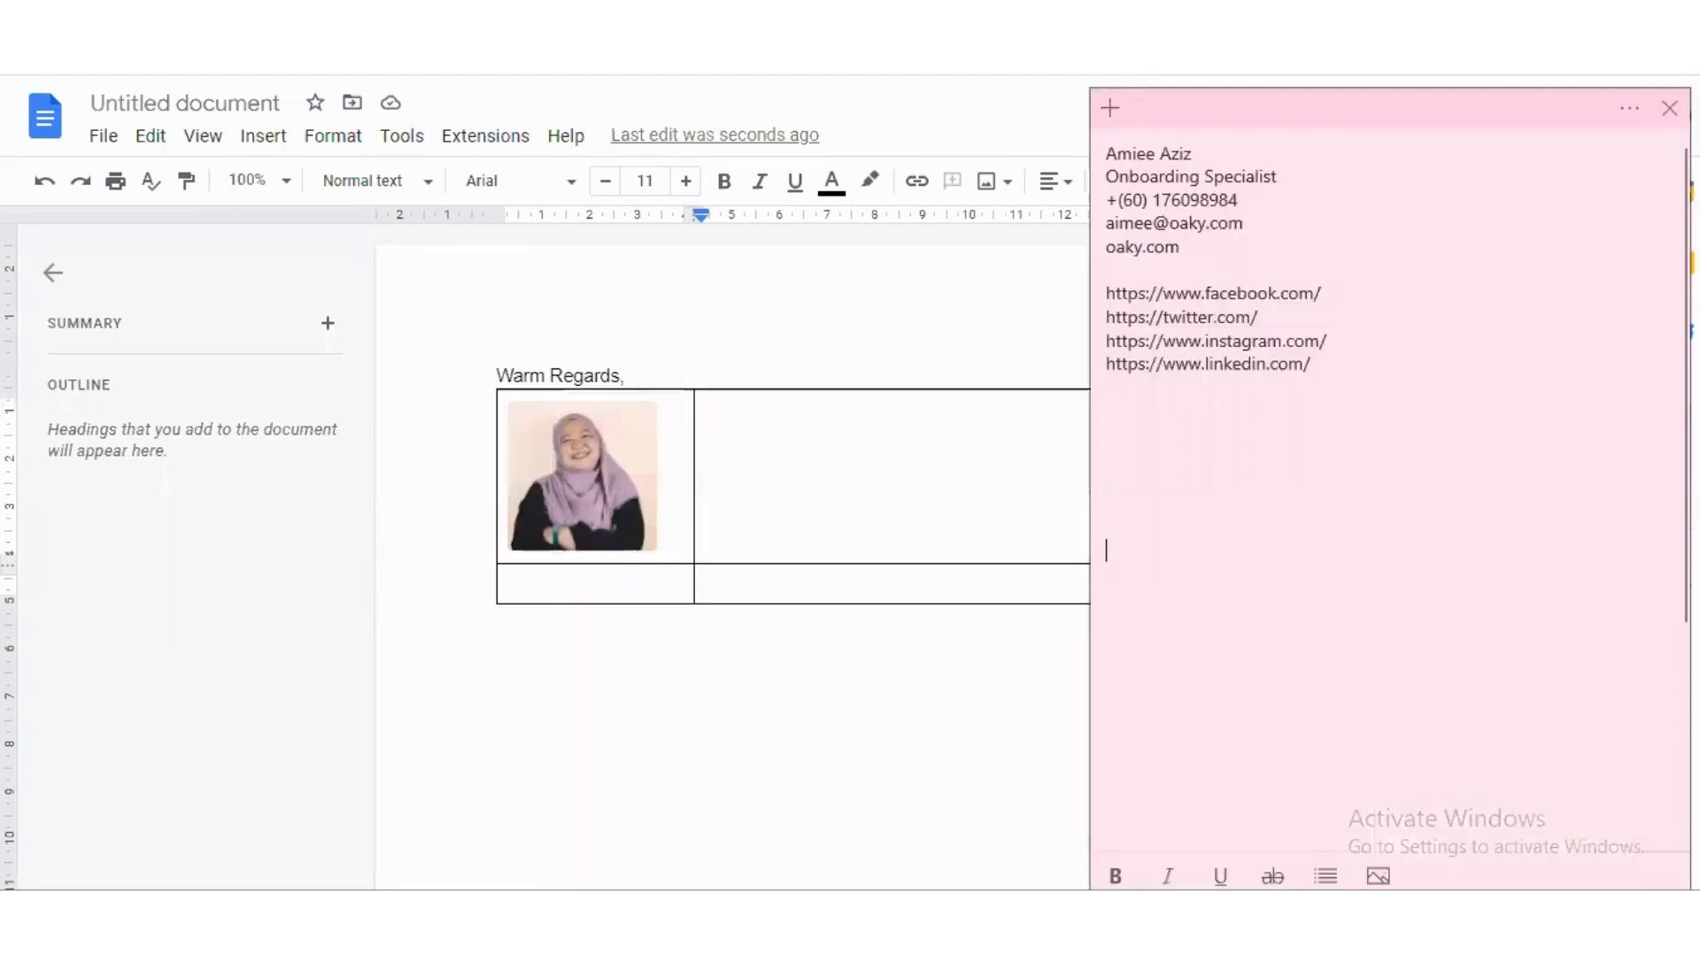
drag(1195, 154, 1105, 166)
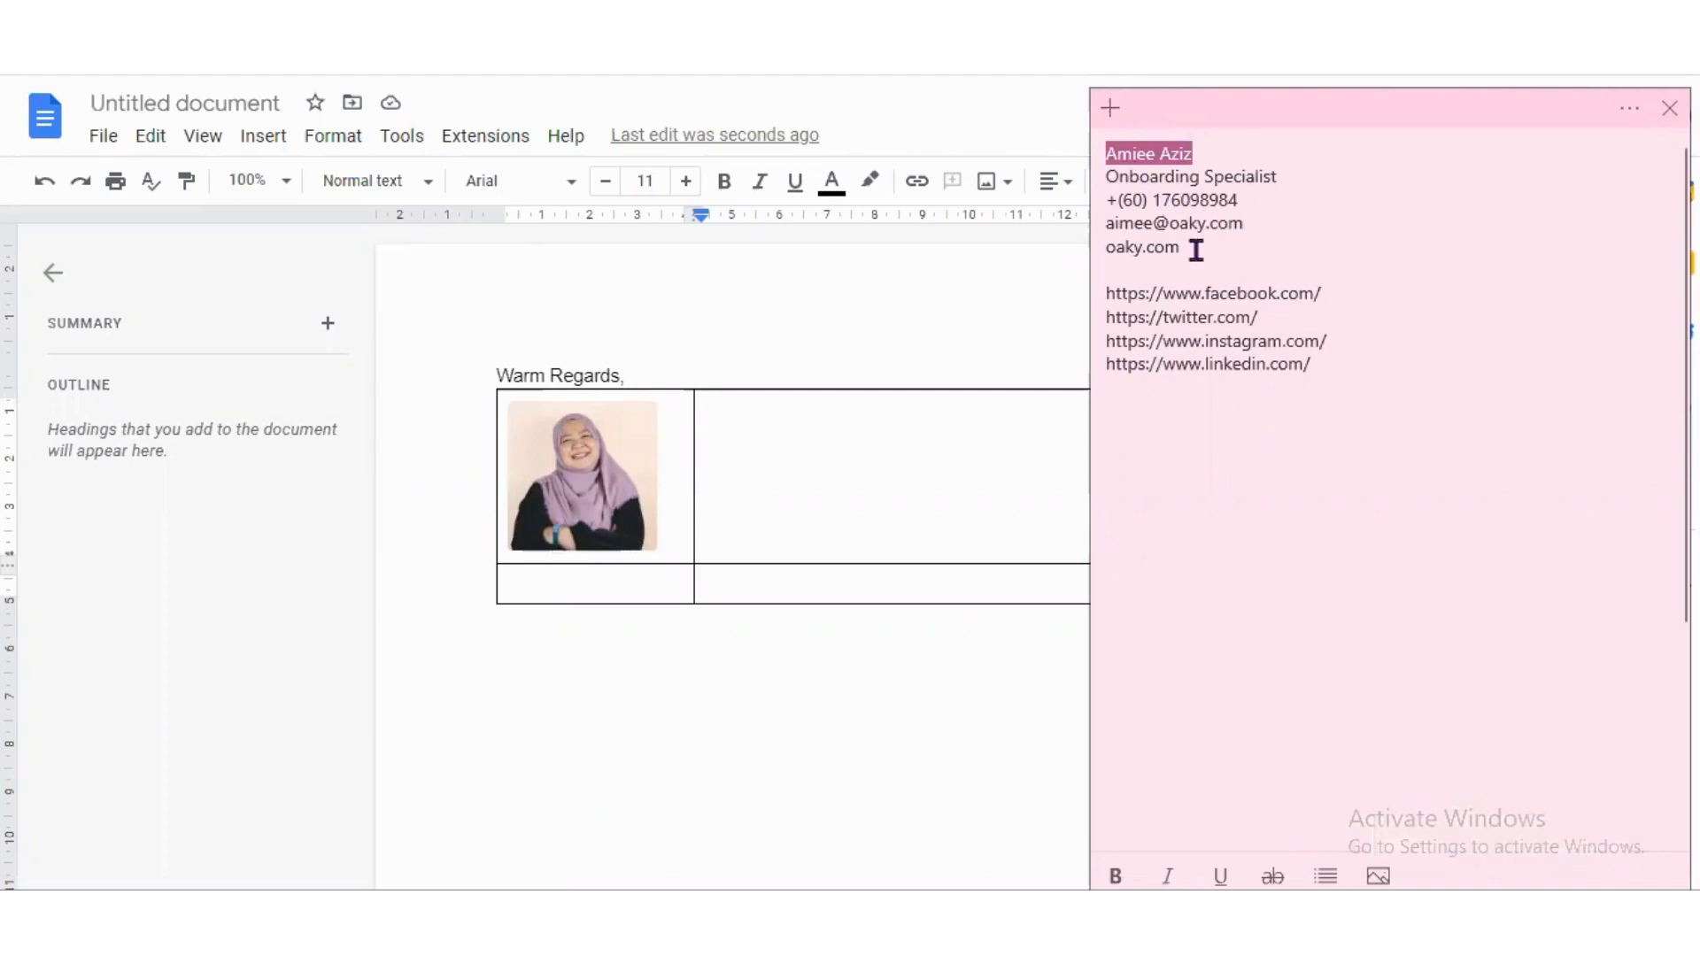
drag(1183, 247, 1105, 144)
key(ctrl+c)
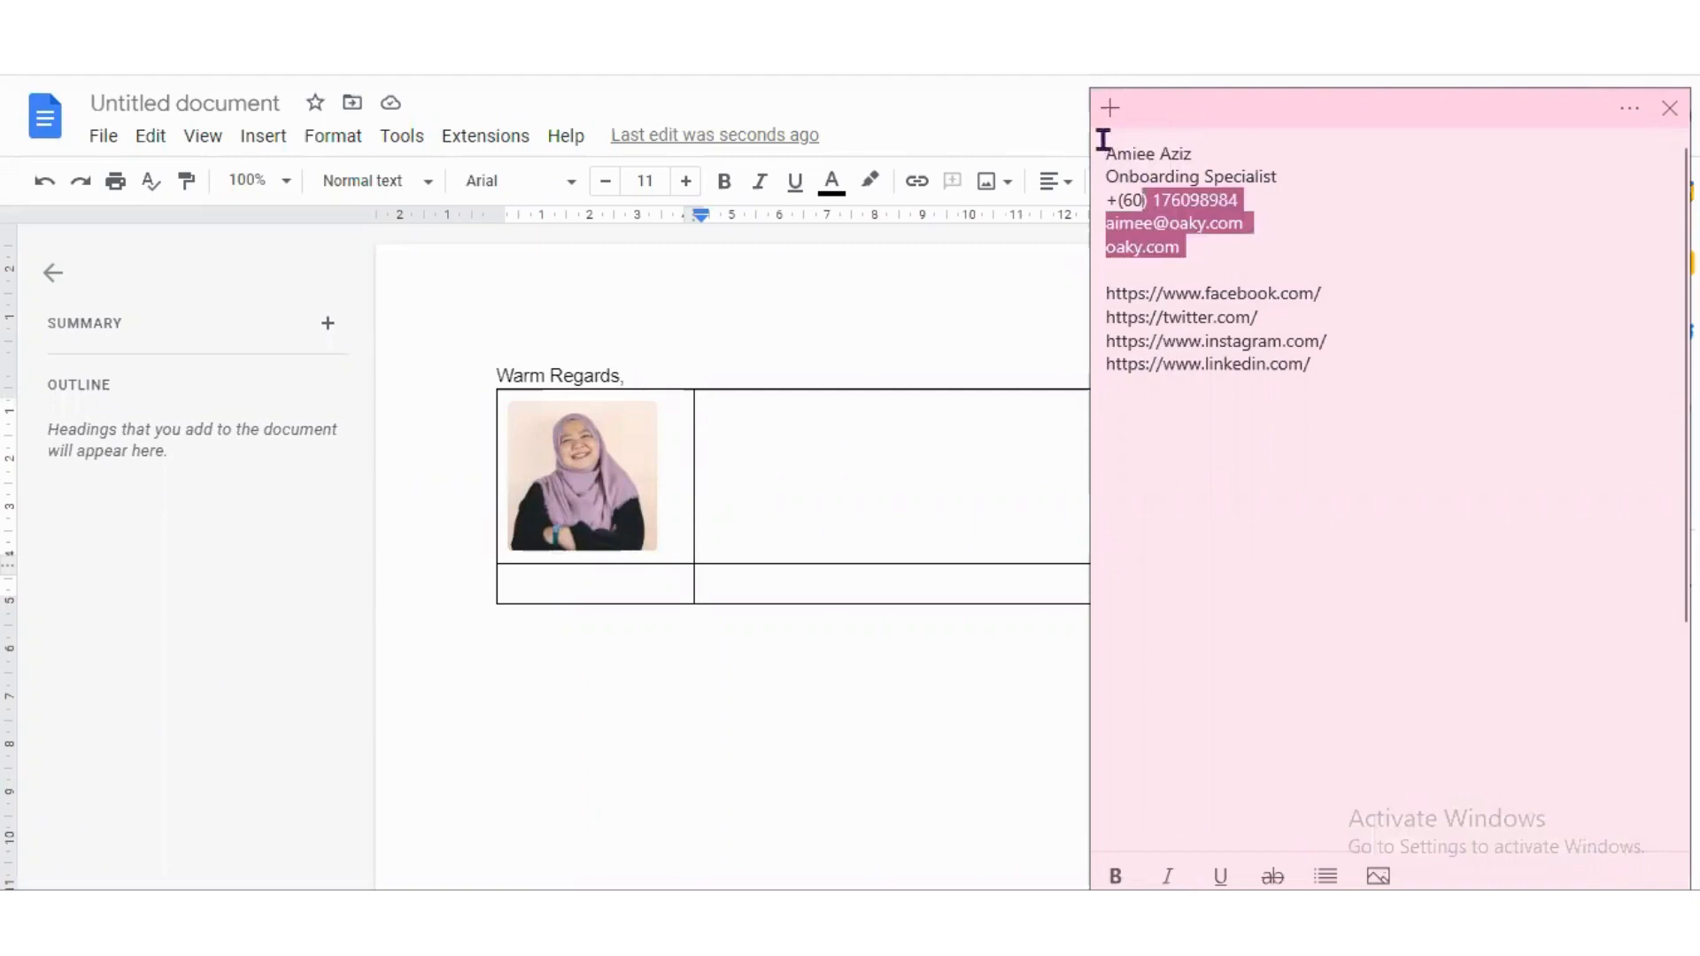
click(770, 426)
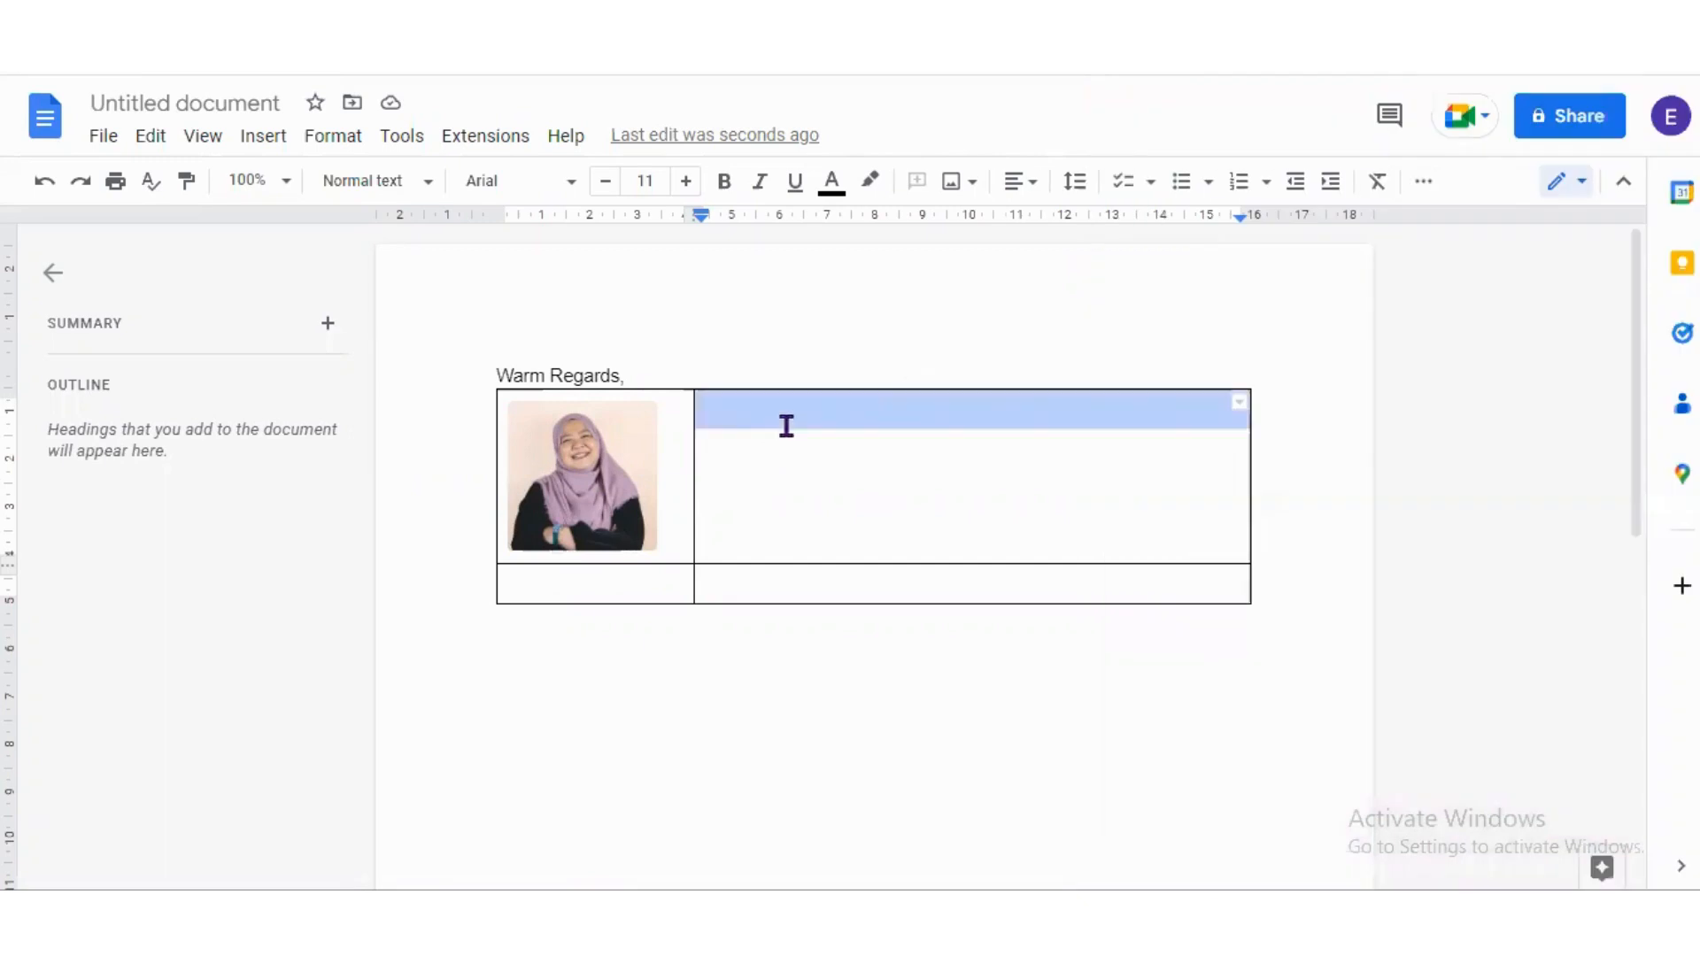
key(ctrl+v)
click(804, 513)
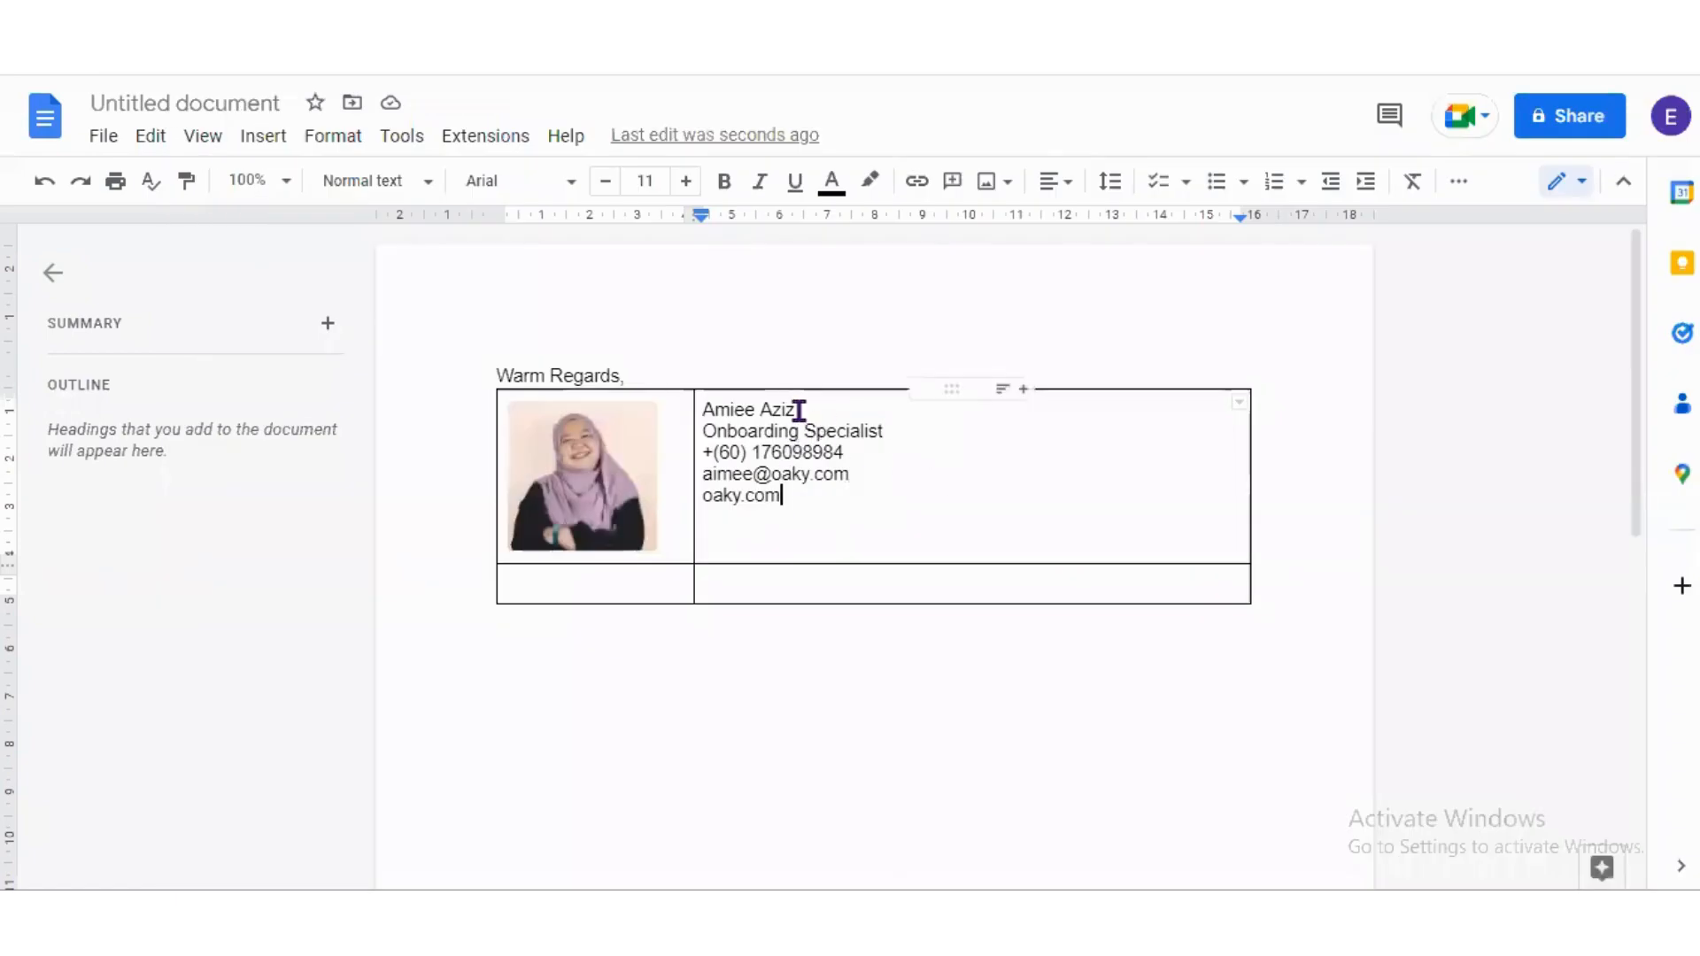
Make the full name in the signature's contact details bold.
mouse_move(797, 410)
mouse_down()
mouse_move(683, 417)
mouse_move(704, 408)
mouse_up()
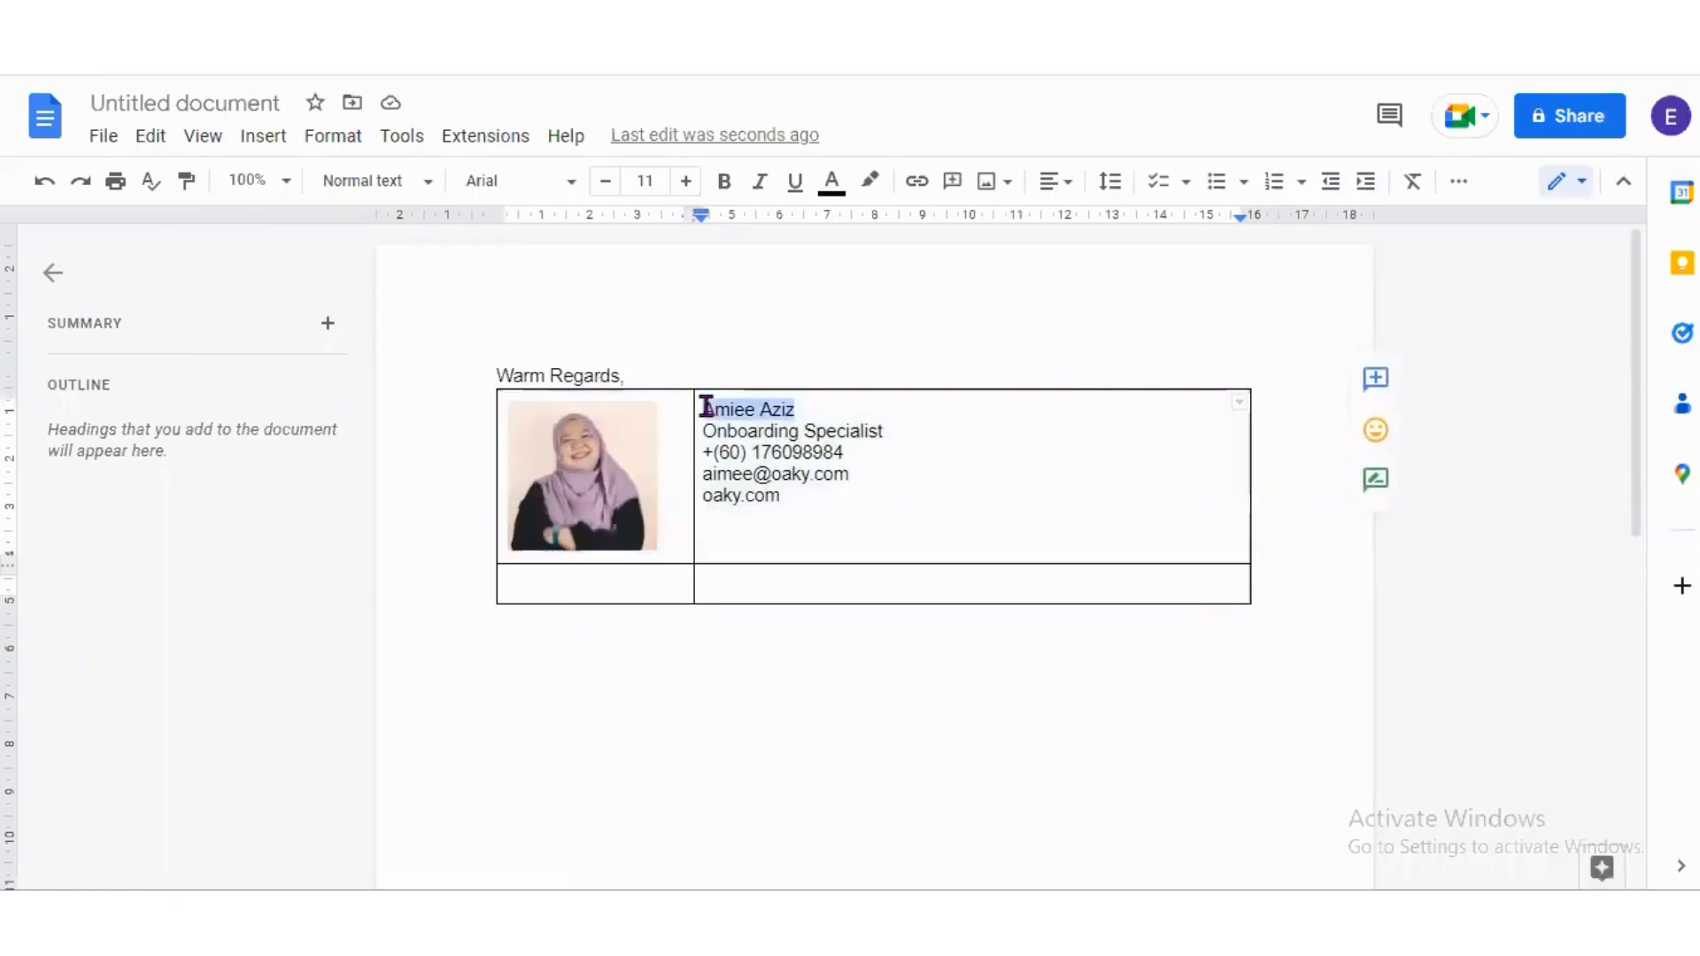
click(722, 185)
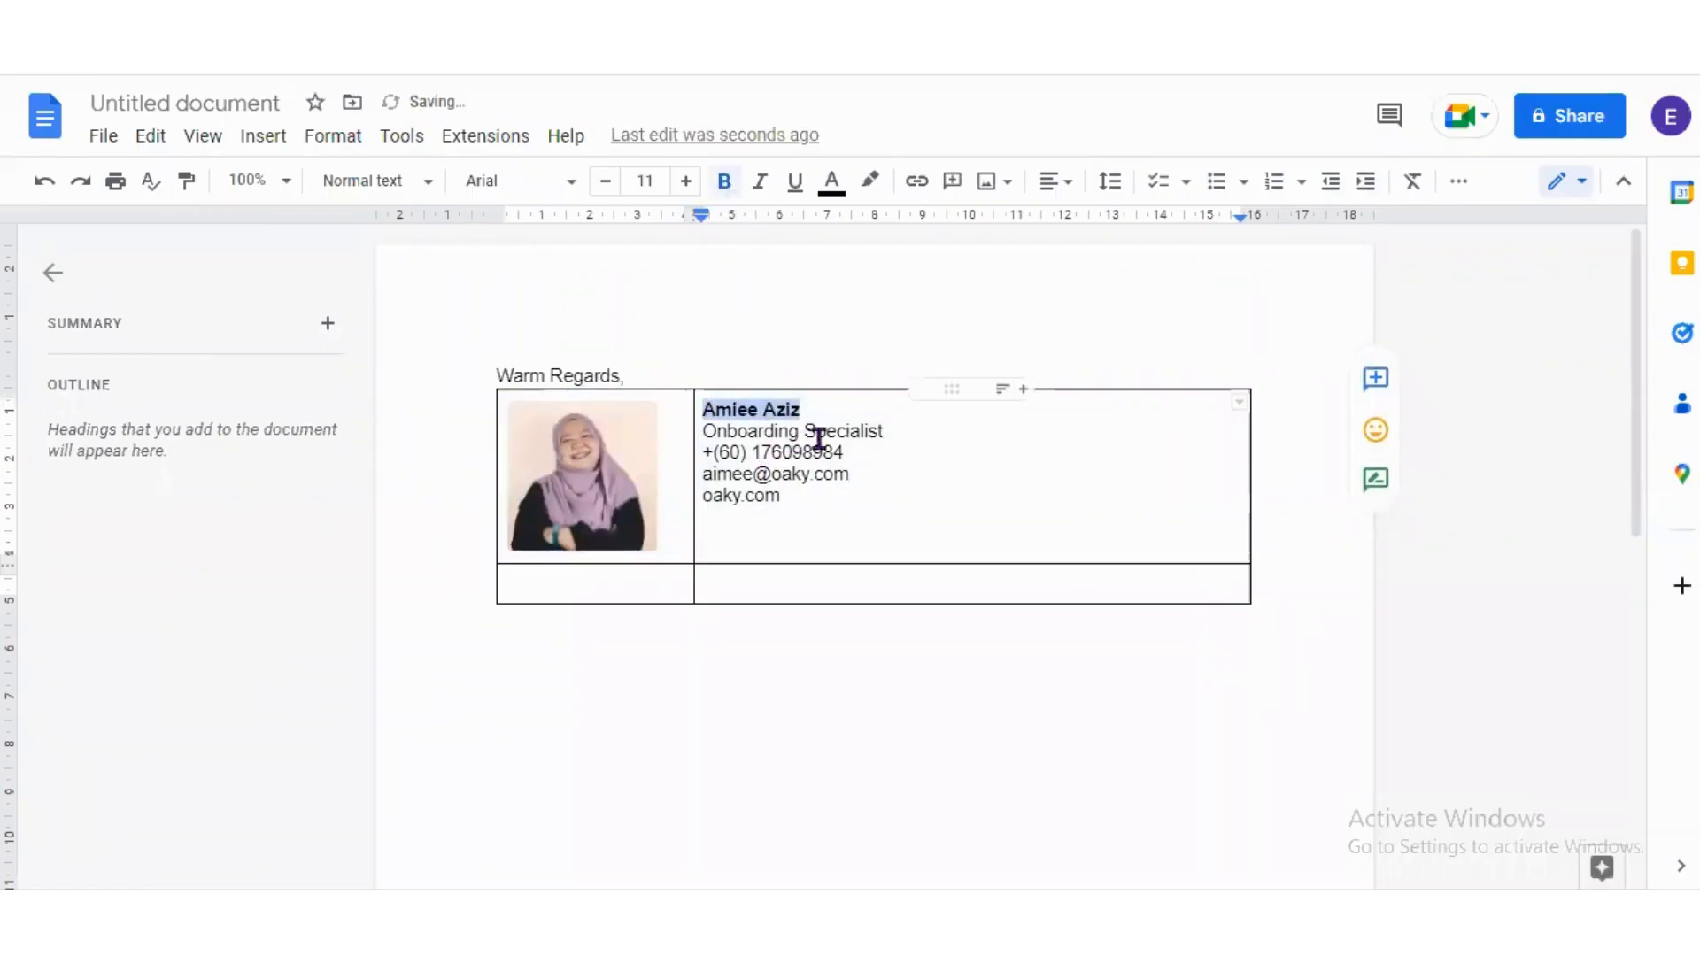
click(897, 434)
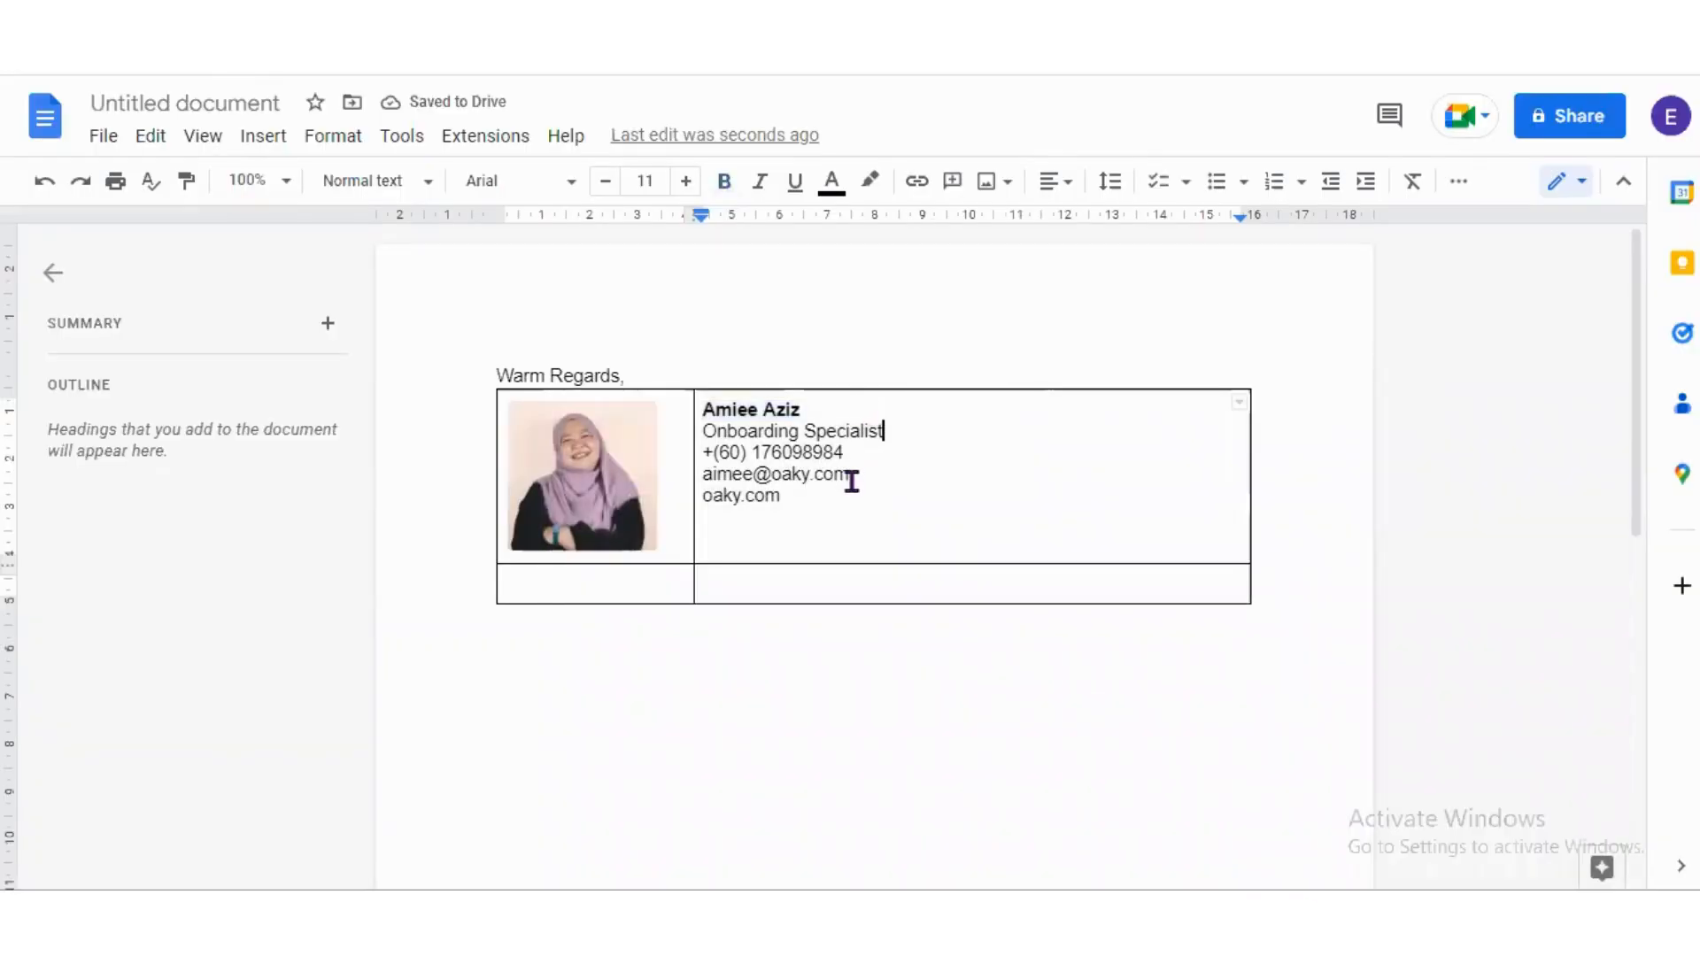
Join the e-mail address onto the phone number's line, with a vertical-bar separator between them.
double_click(850, 476)
drag(680, 489, 703, 479)
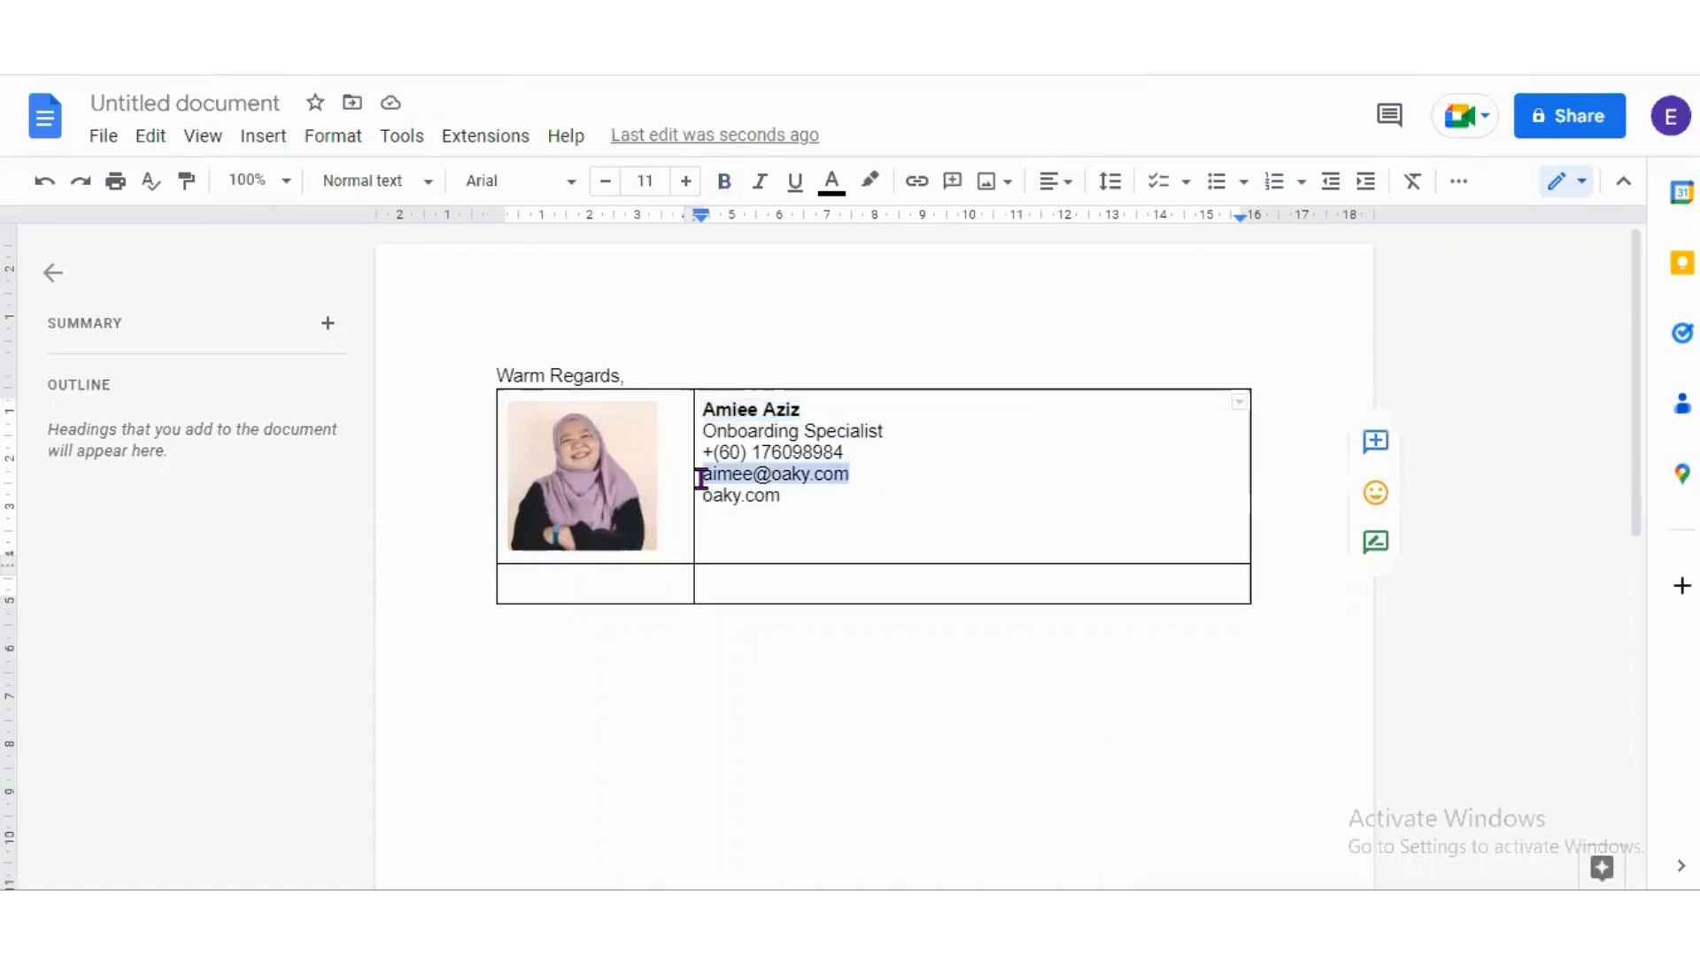
click(726, 465)
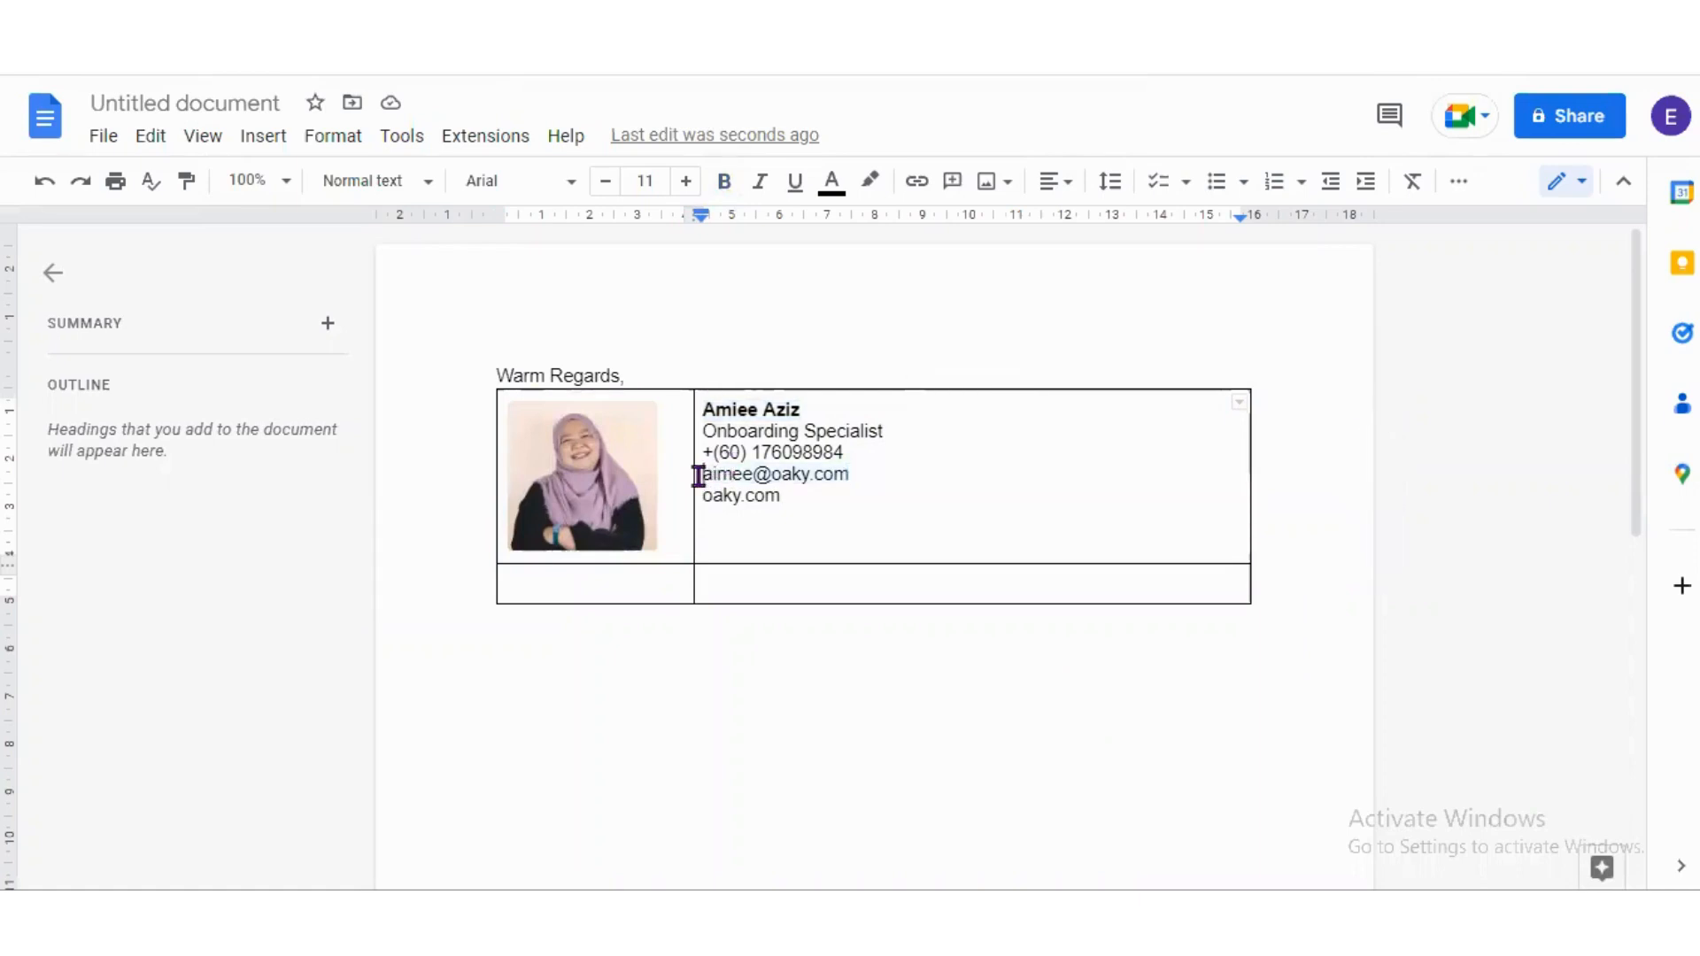
click(699, 477)
key(BackSpace)
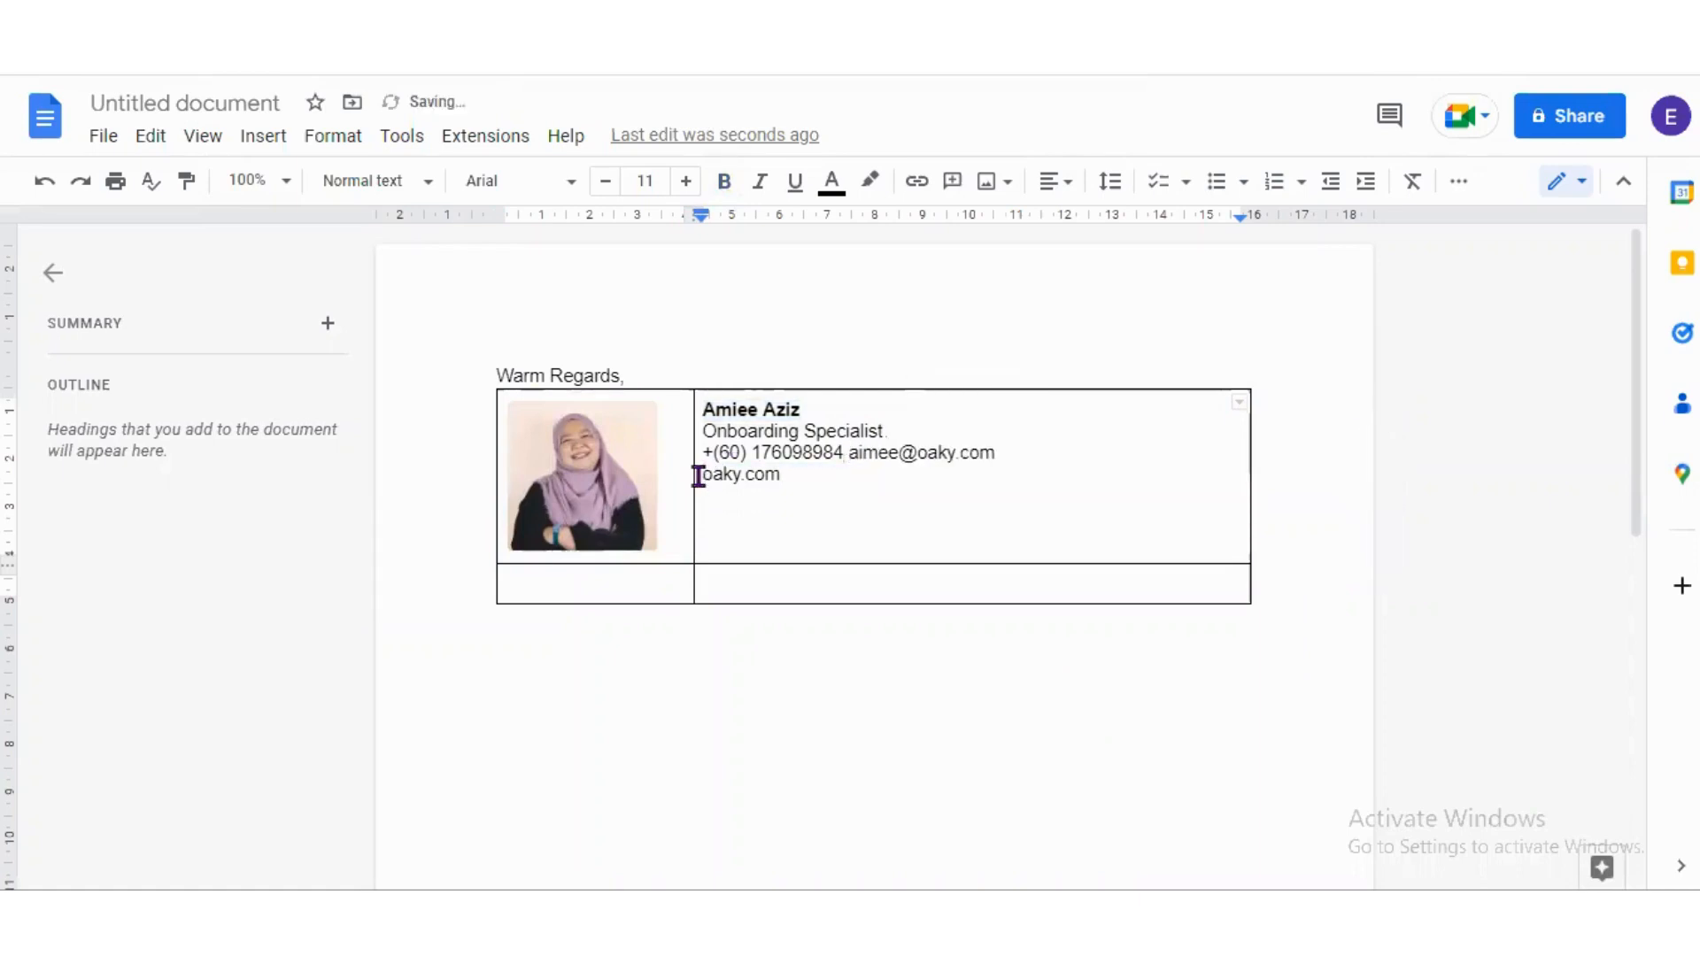
text(G)
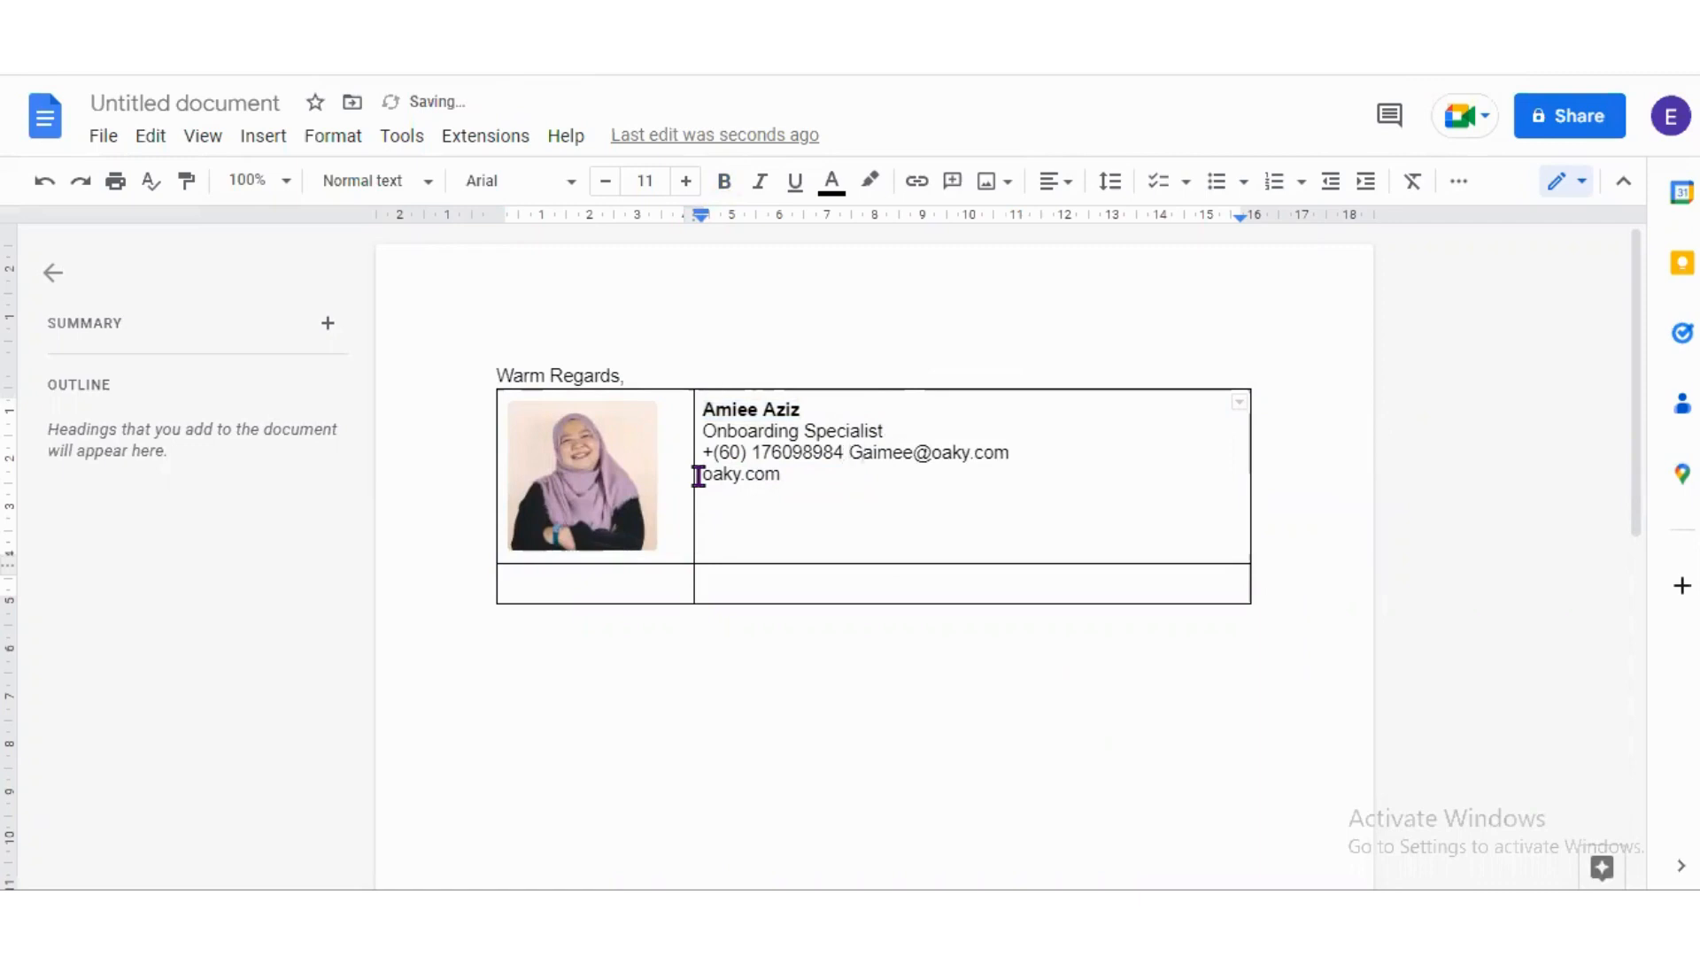
key(BackSpace)
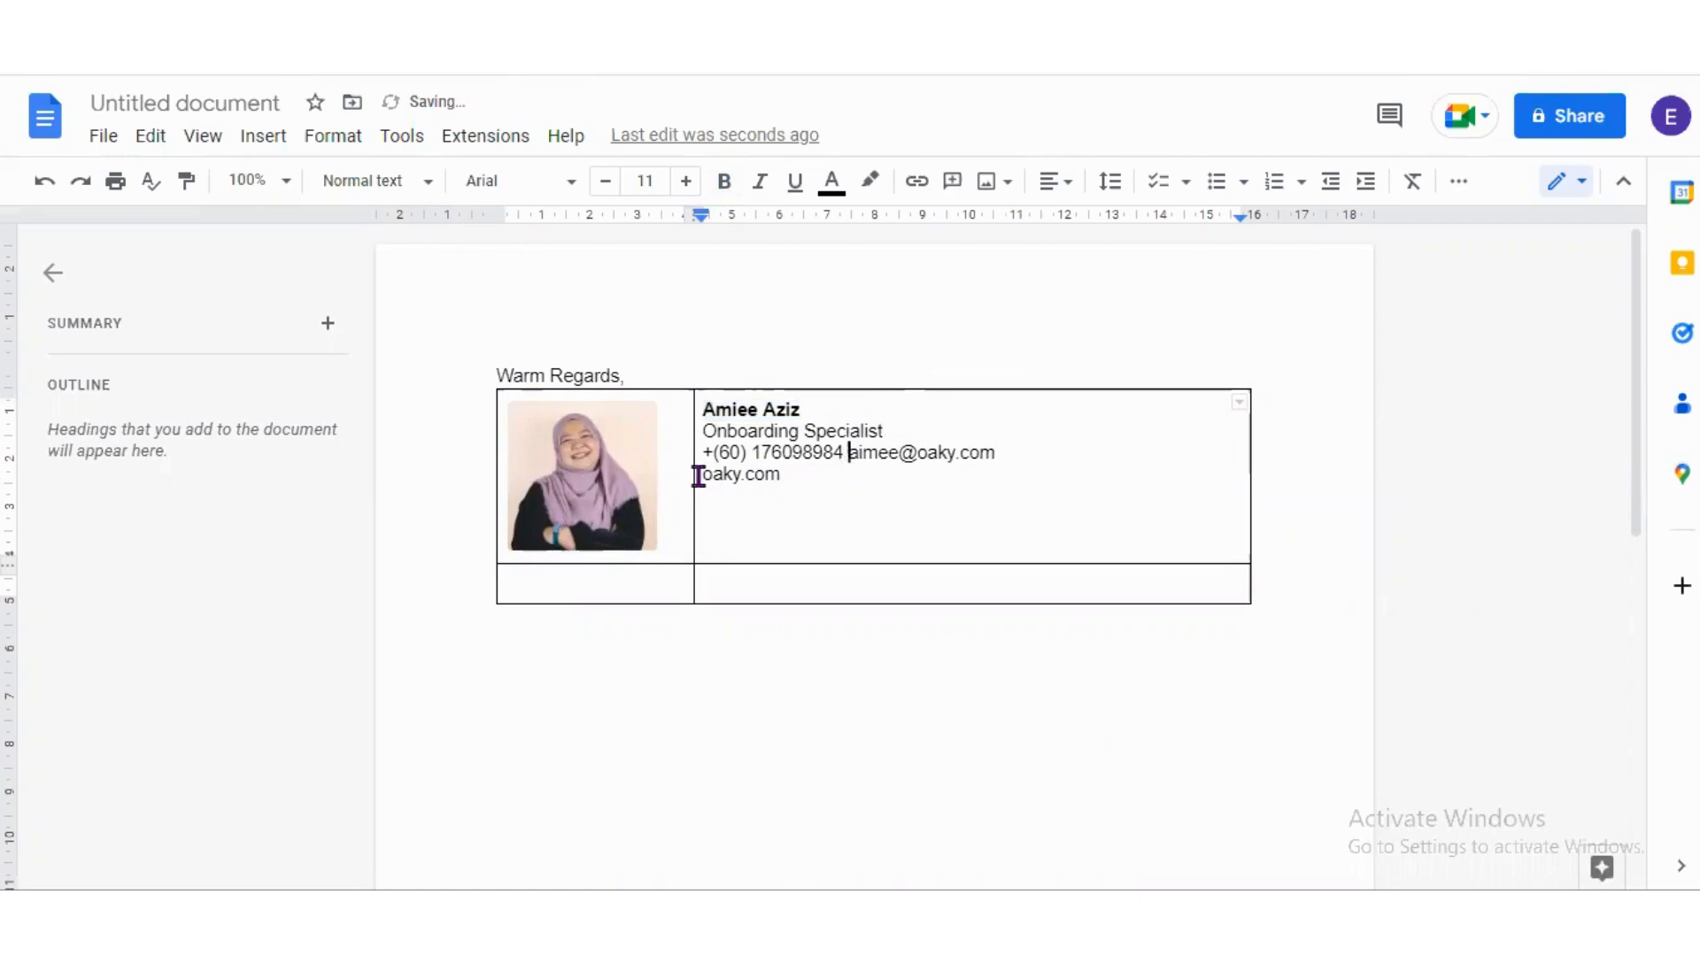
text(|)
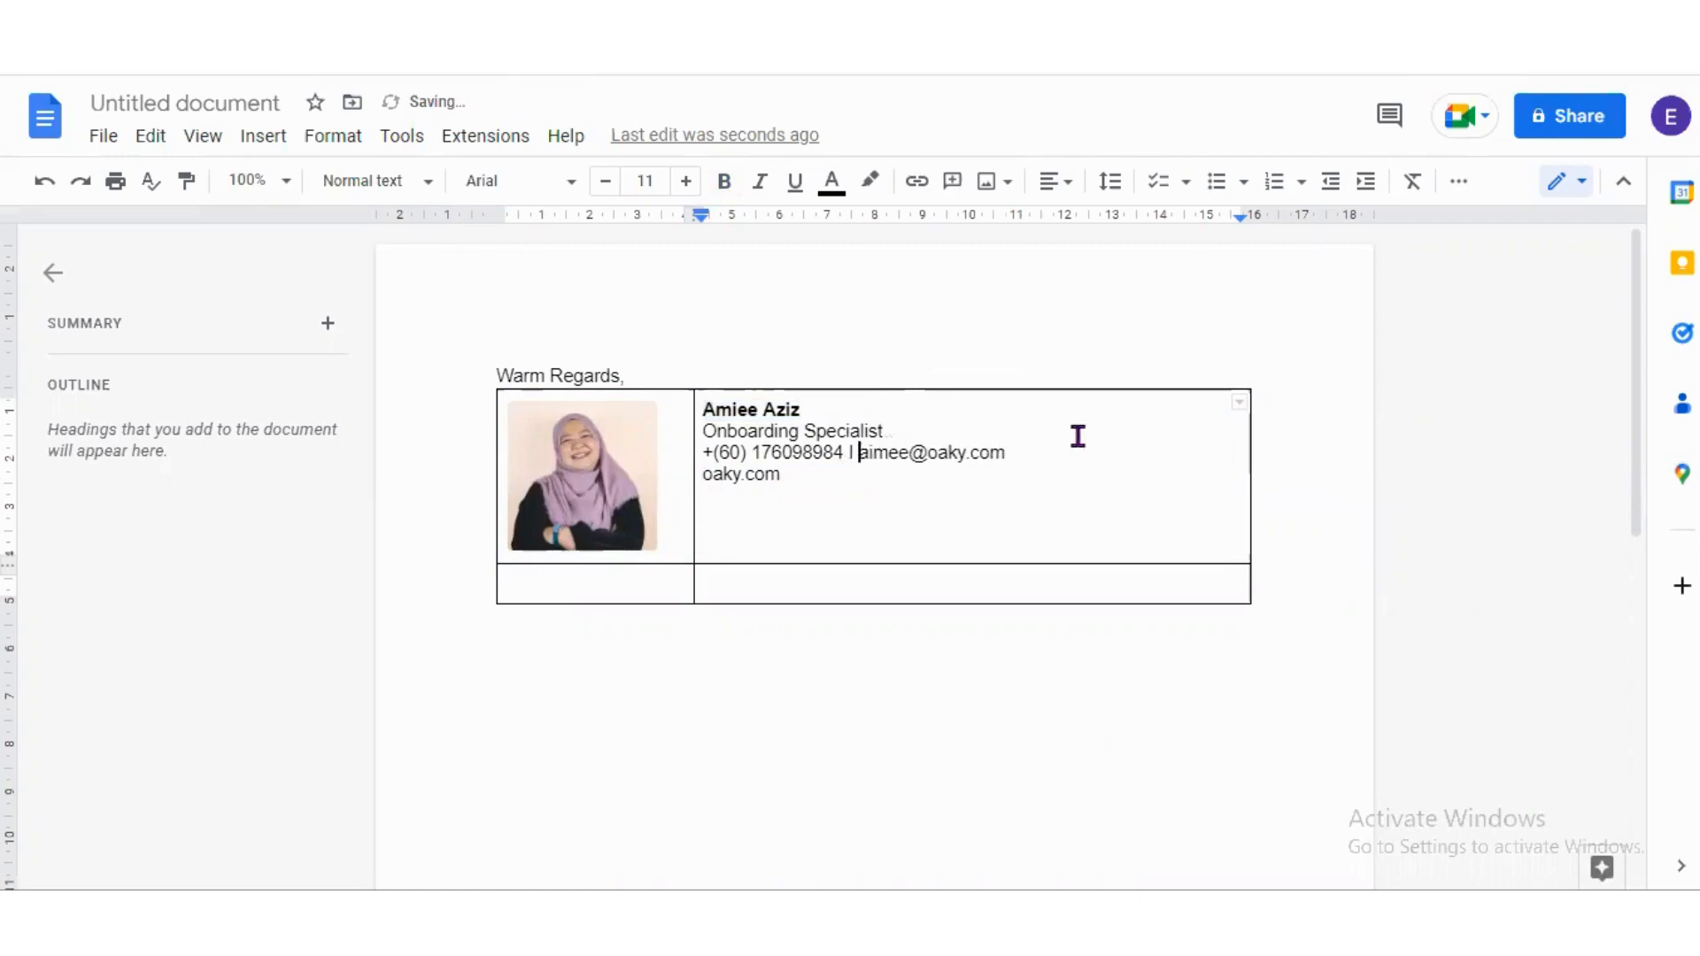
Add another separator after the e-mail address and move oaky.com from its own line to follow it.
click(1078, 436)
click(1060, 452)
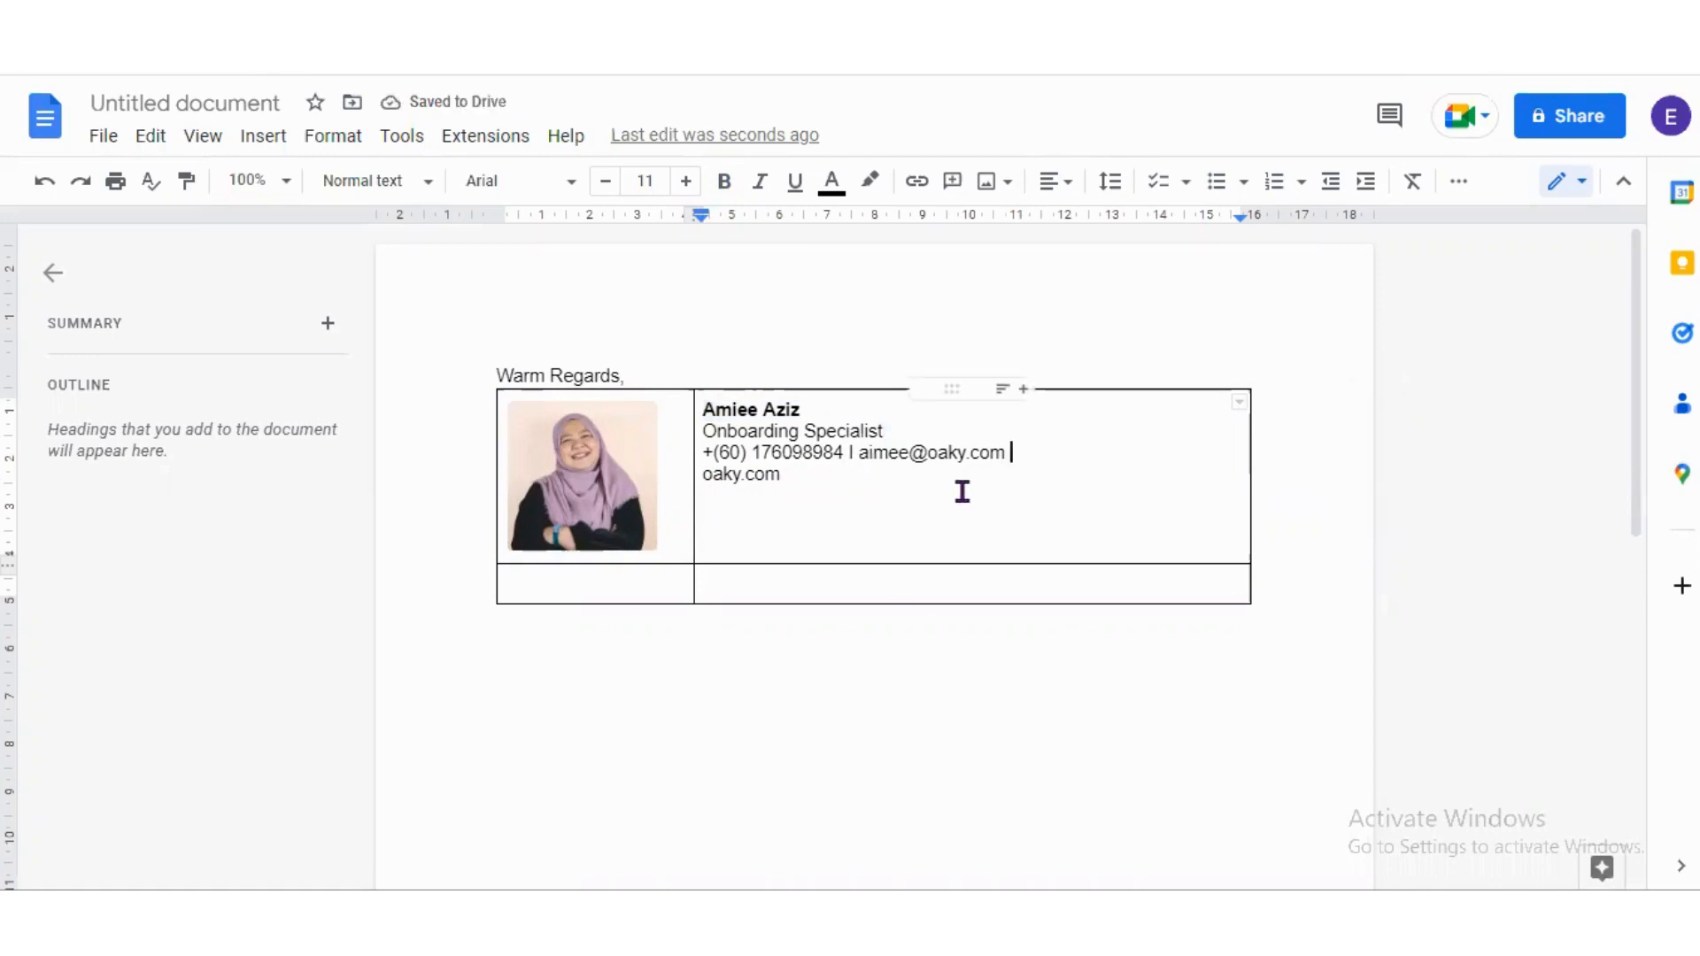
text(|)
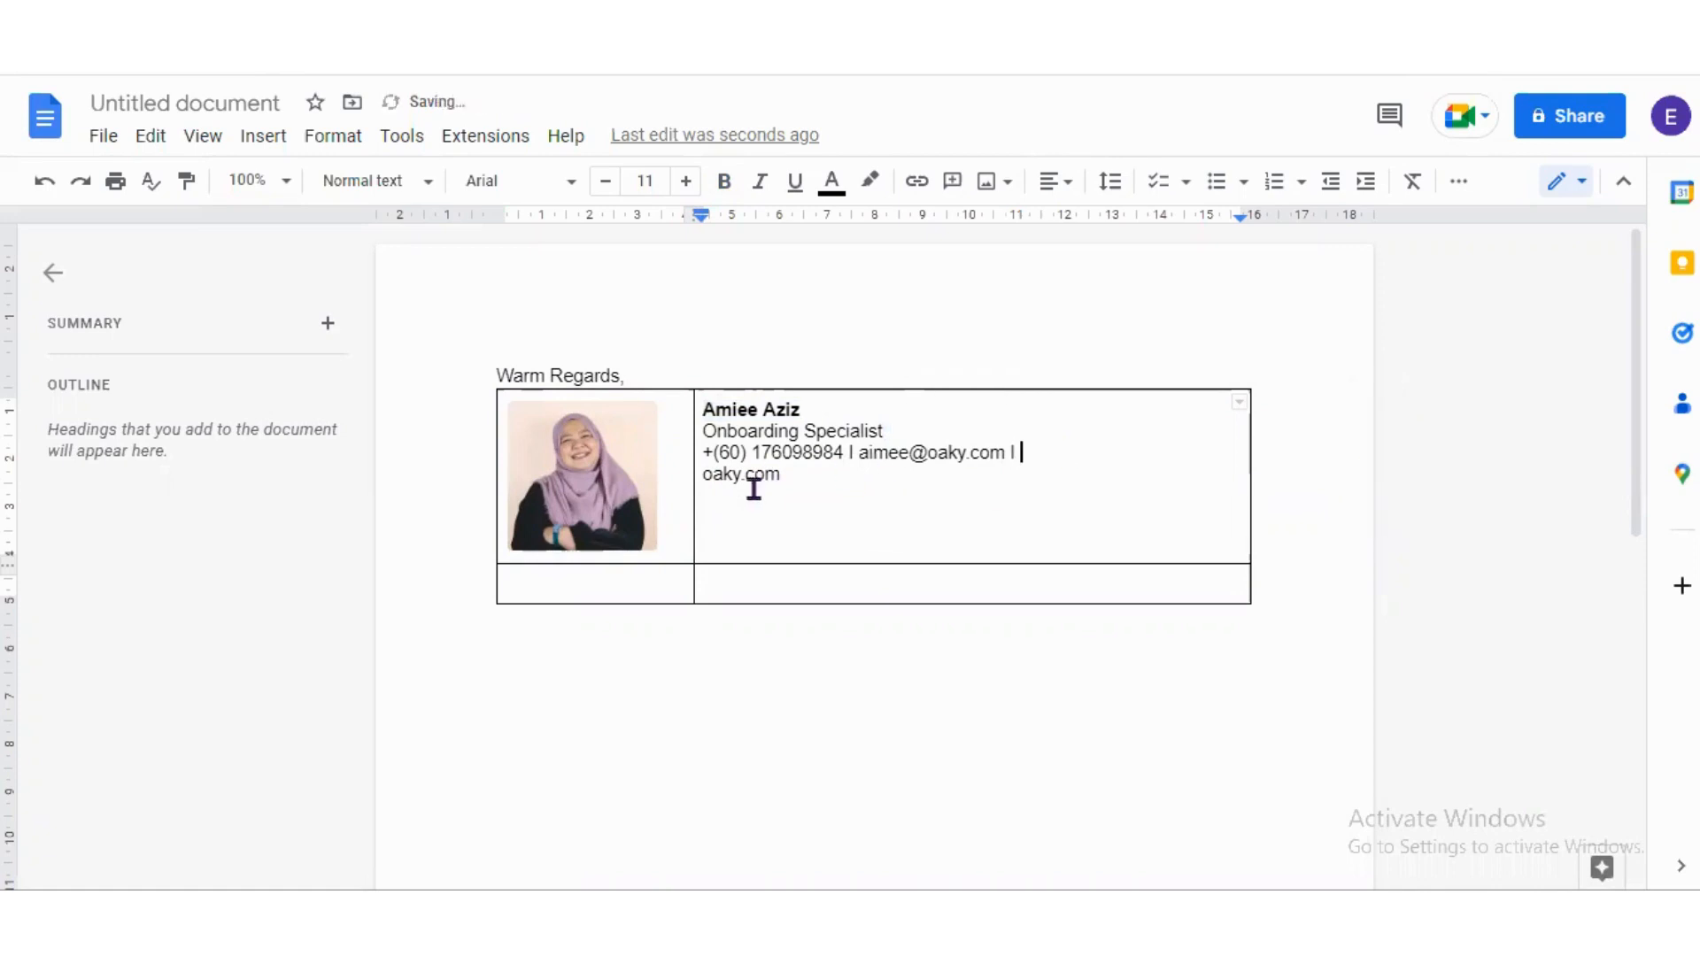
double_click(706, 481)
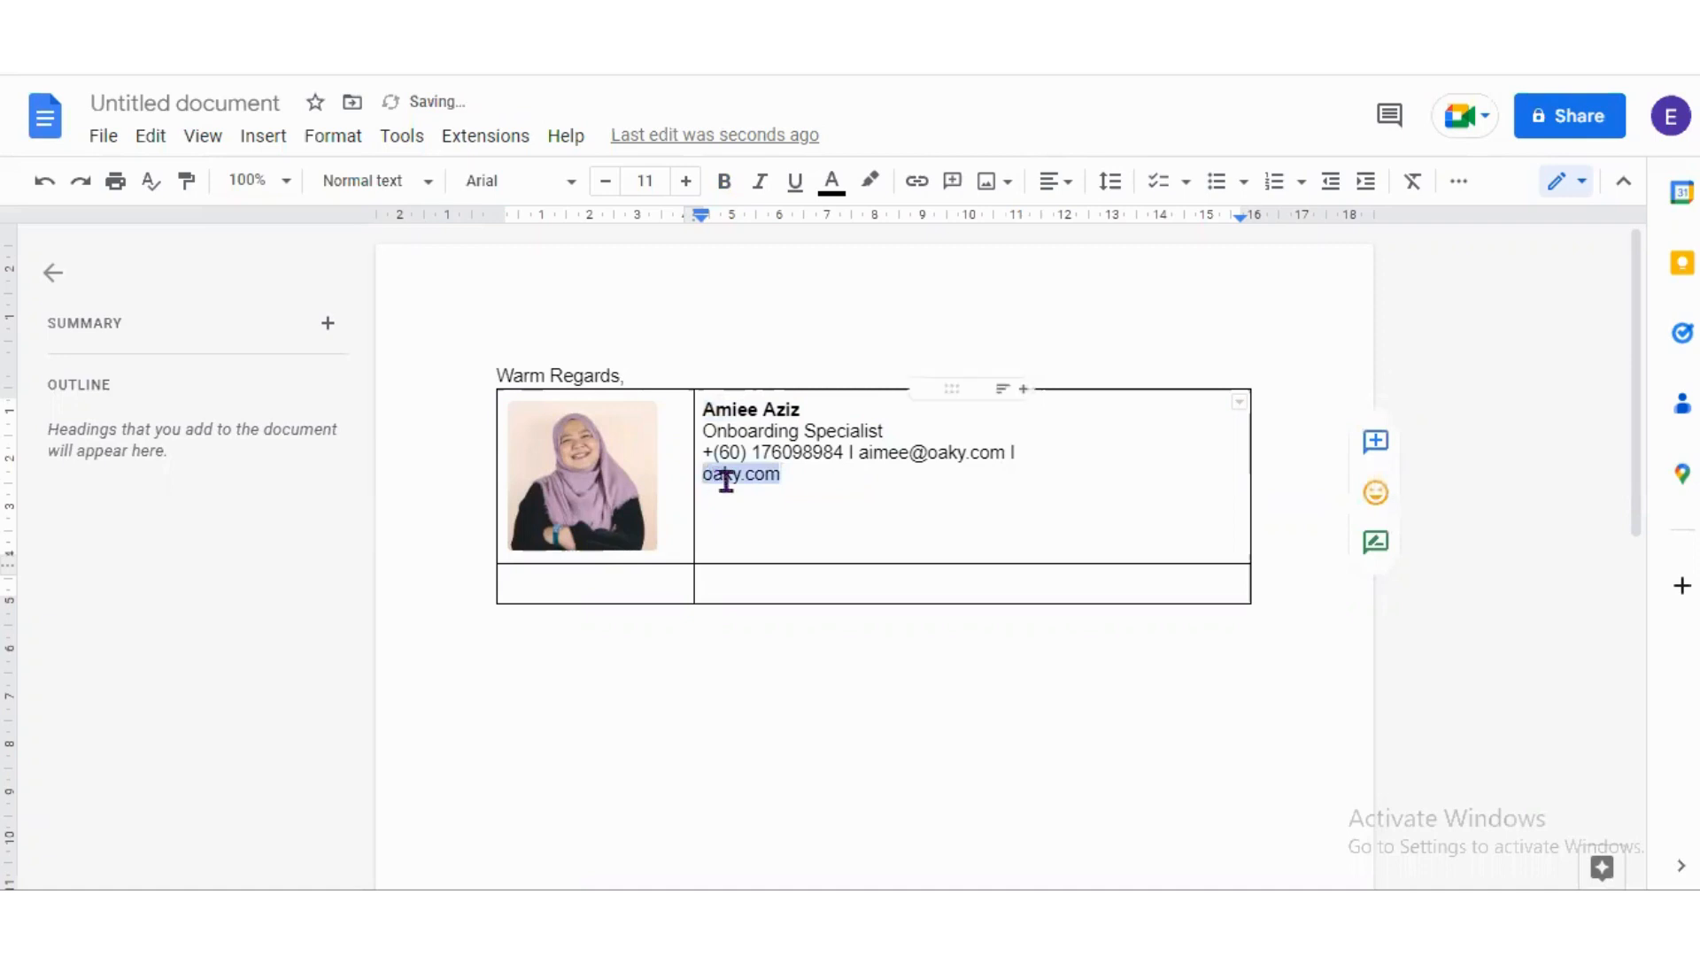
key(BackSpace)
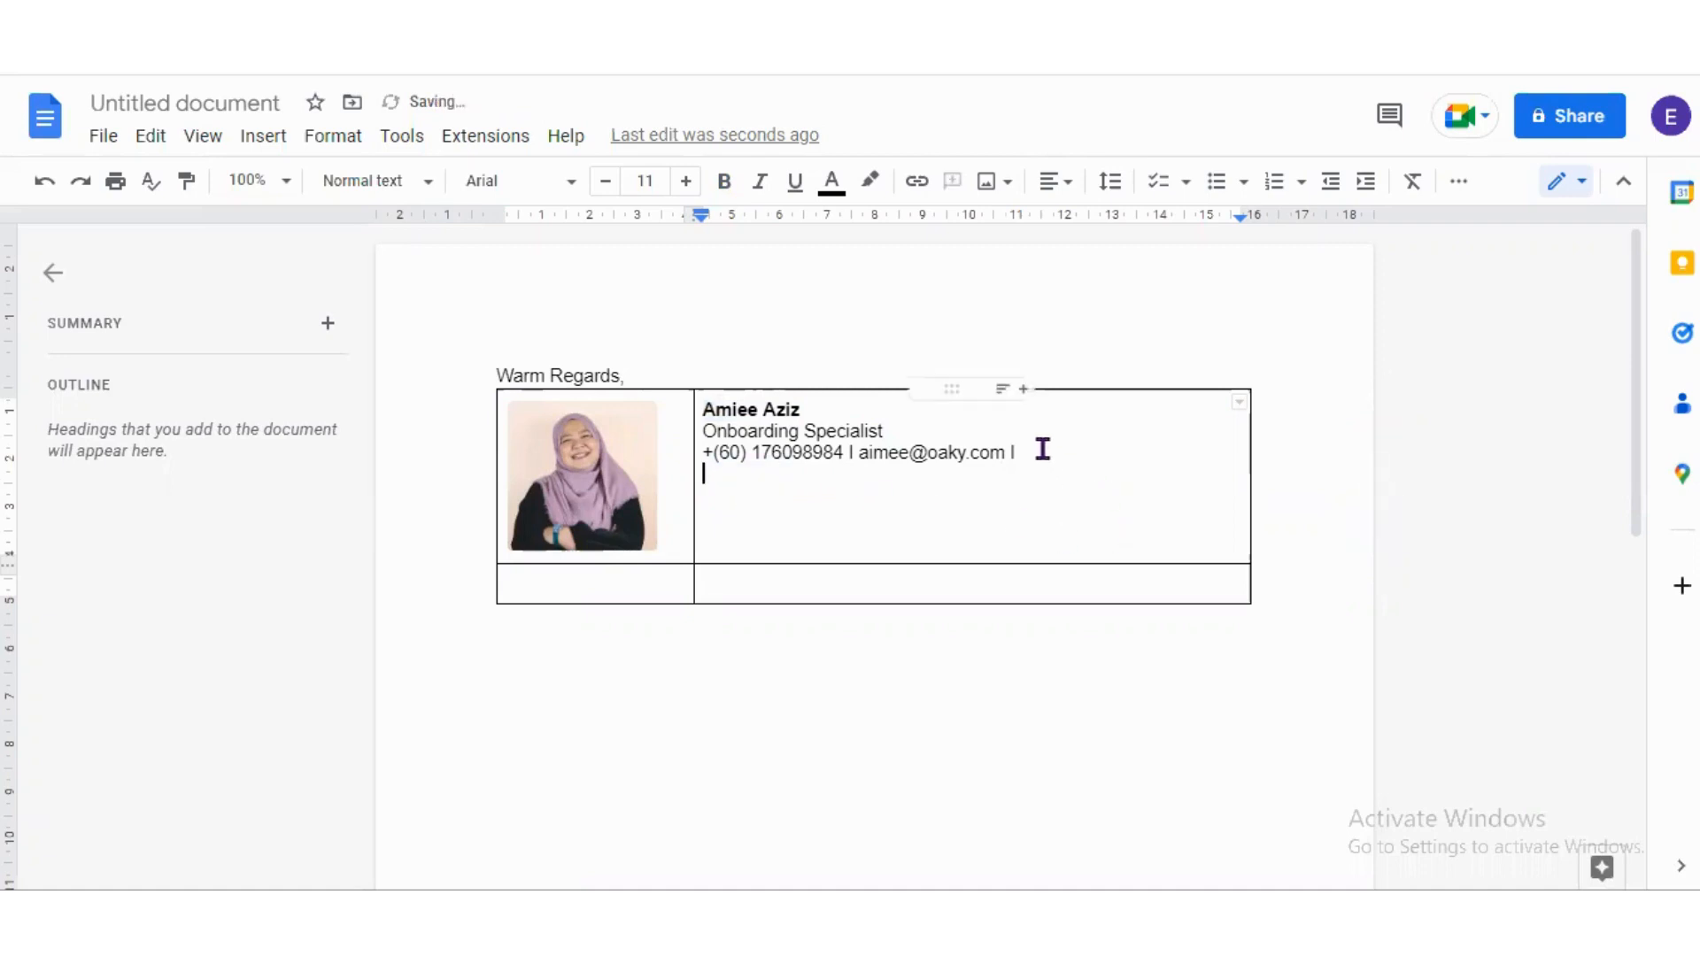
key(BackSpace)
text(oaky.com)
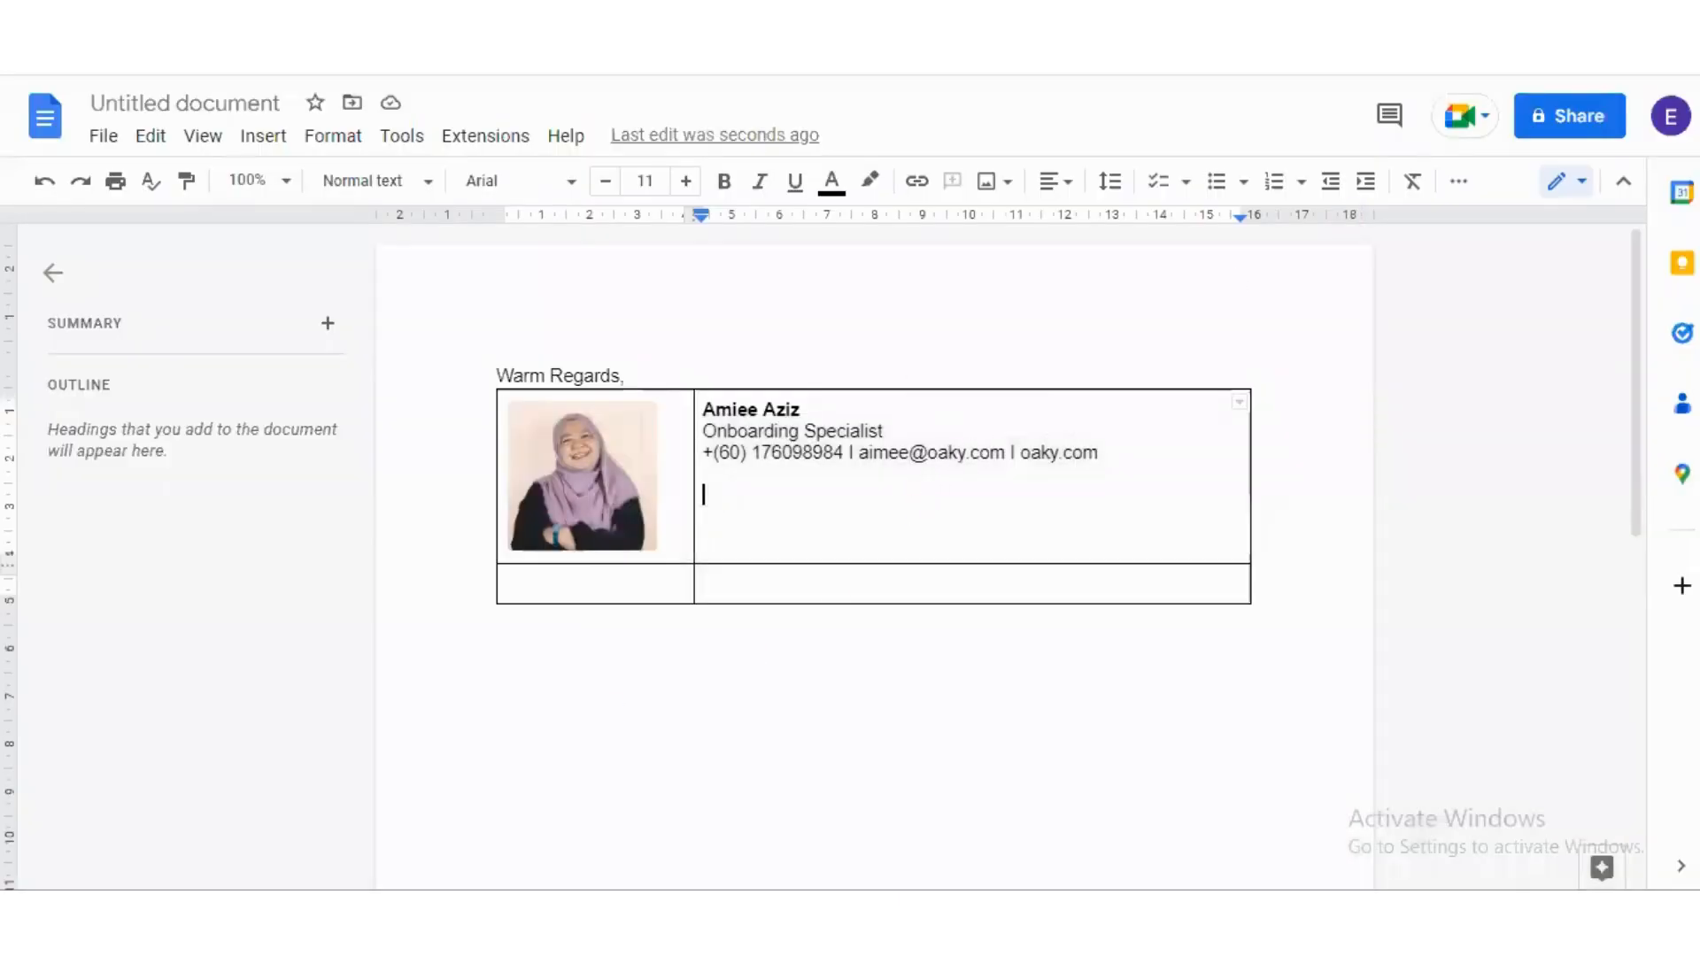
Insert facebook.png from the Email Signature Materials folder below the contact details and shrink it to a small icon.
mouse_move(562, 929)
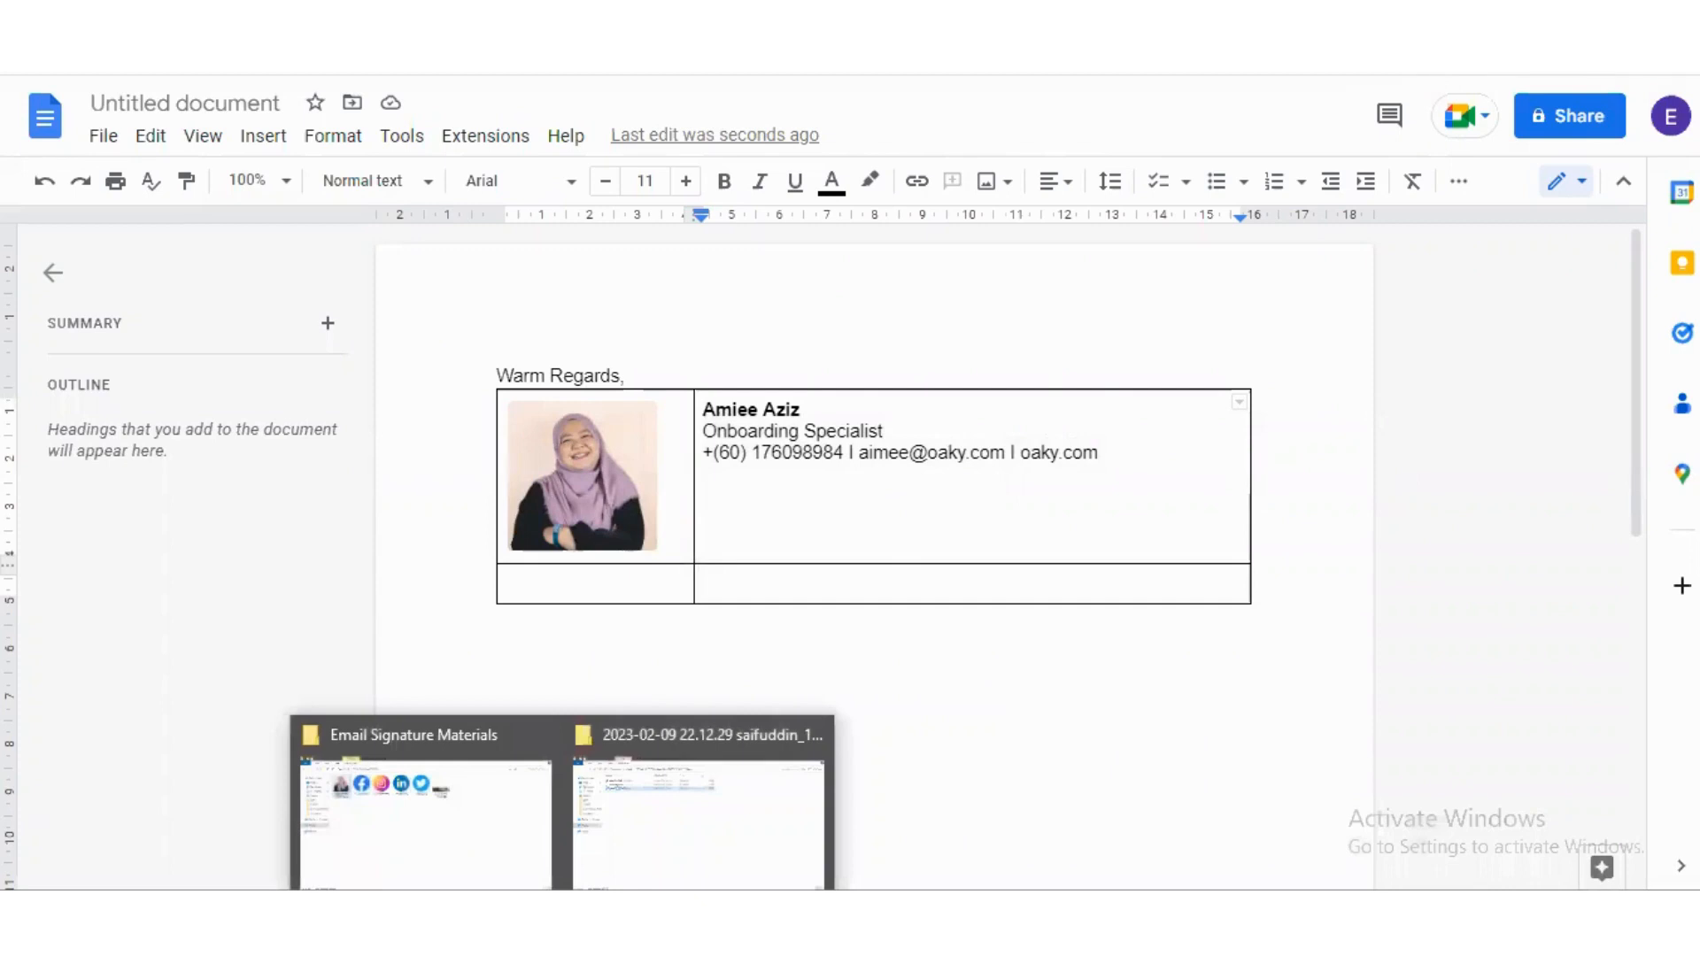
click(461, 808)
click(423, 175)
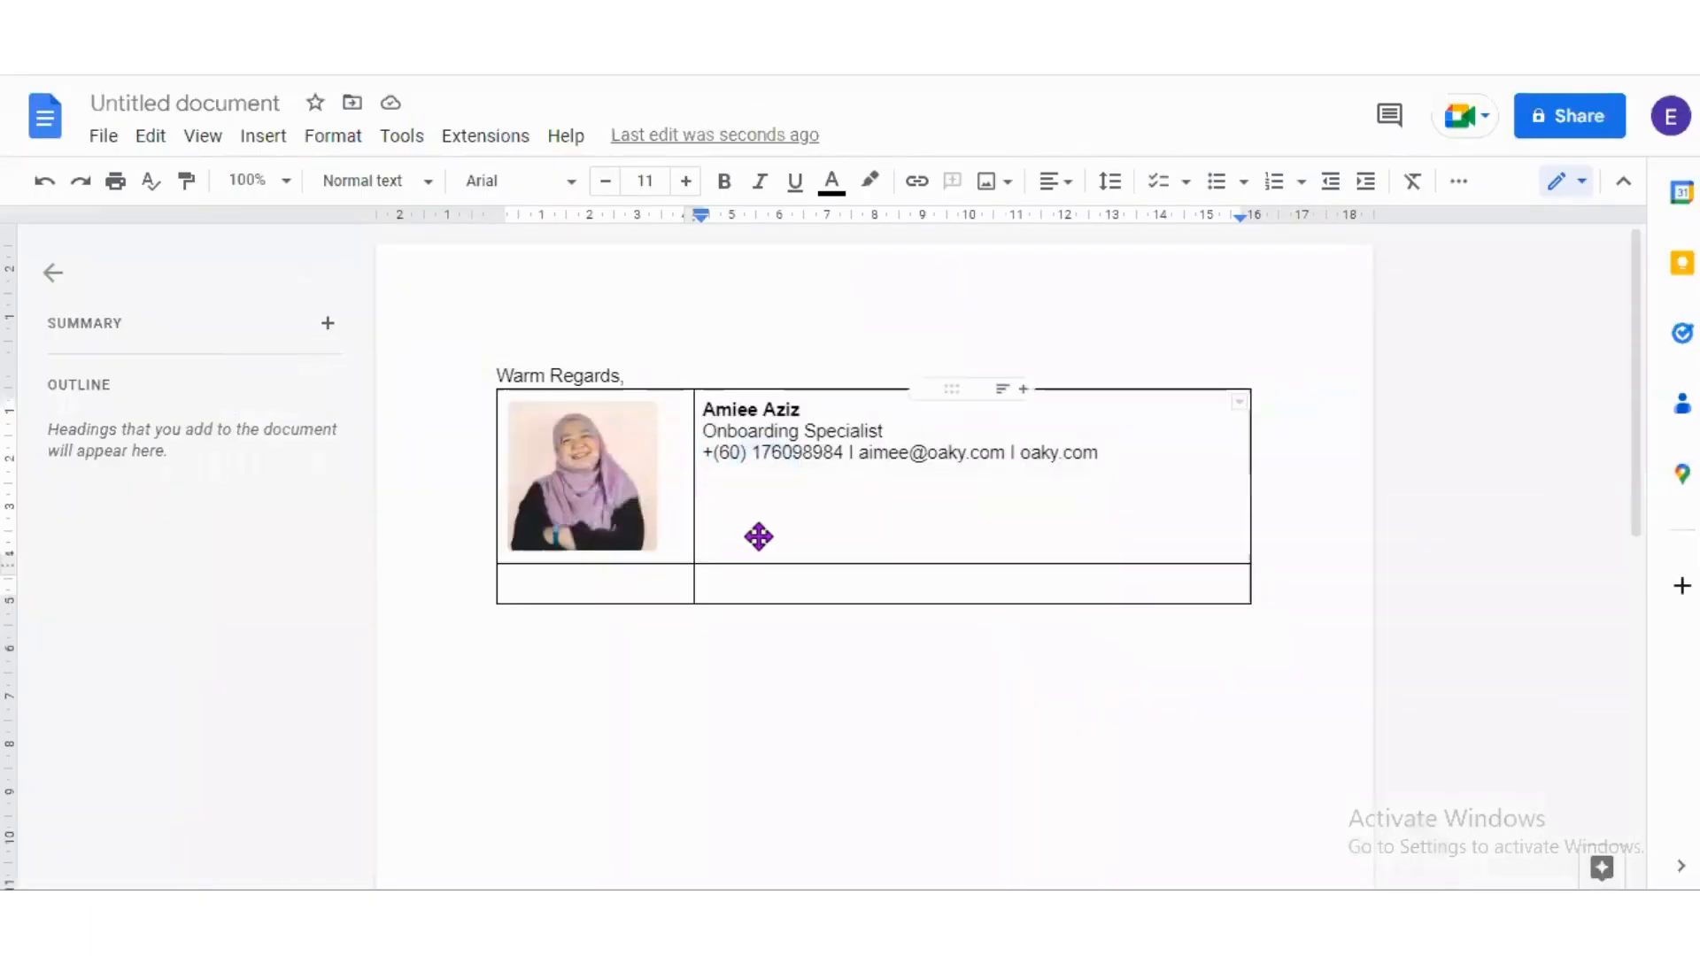
key(ctrl+v)
click(1081, 611)
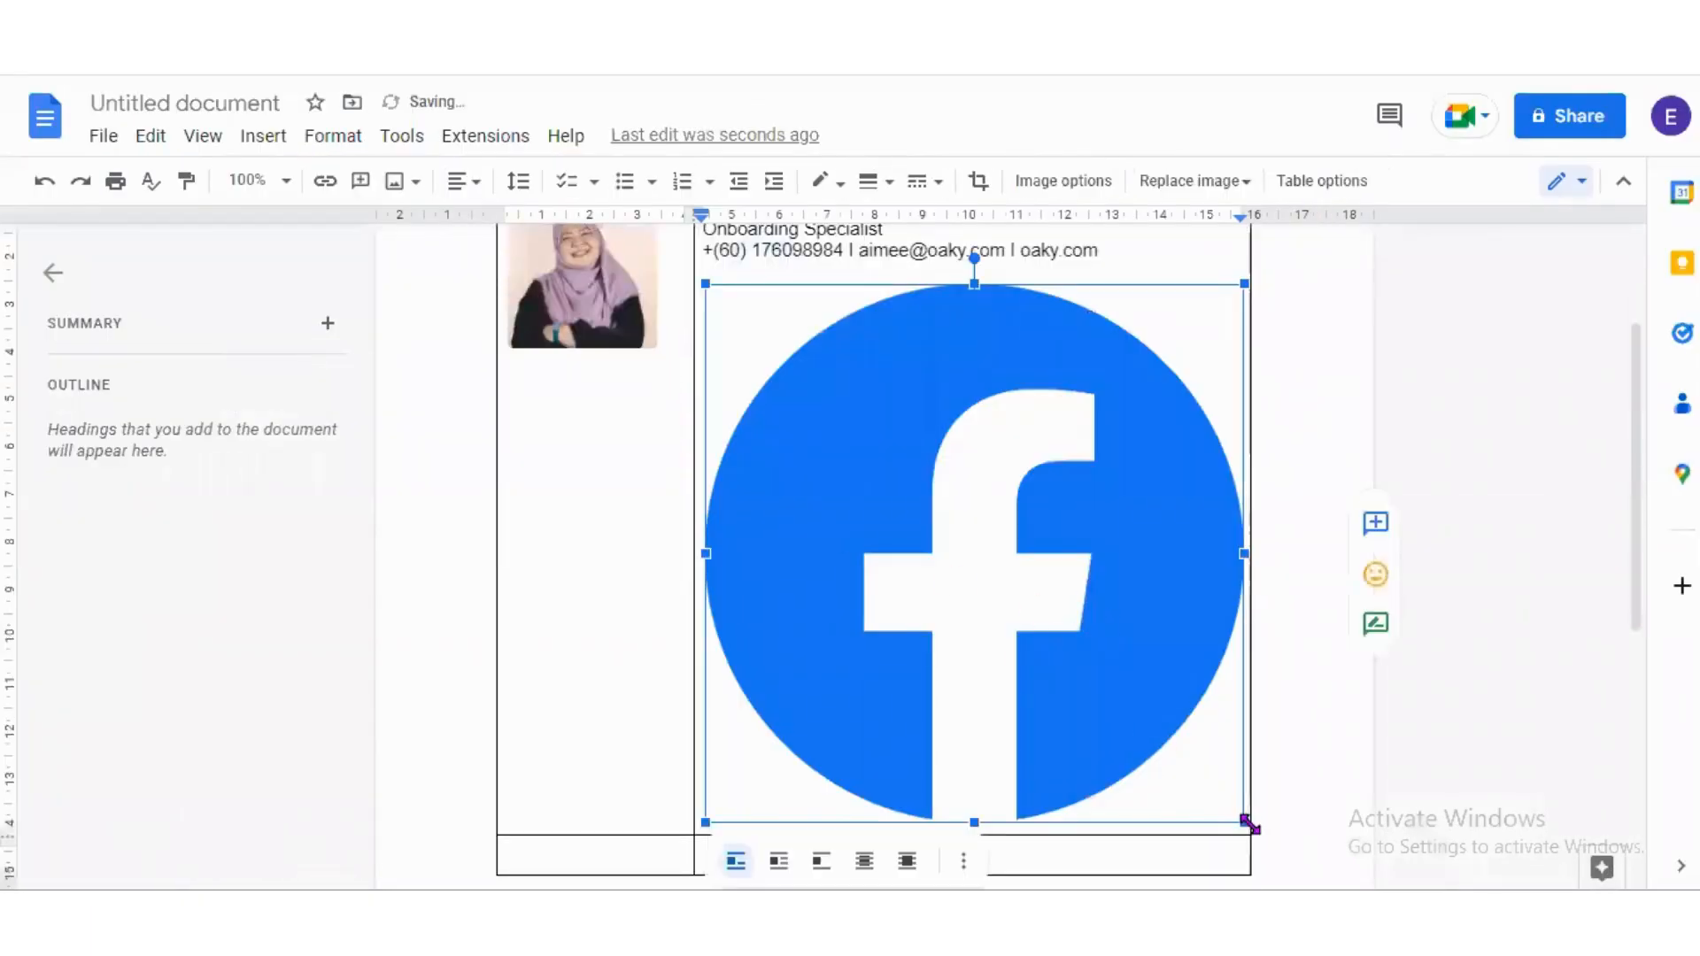
drag(1249, 825, 755, 329)
click(801, 313)
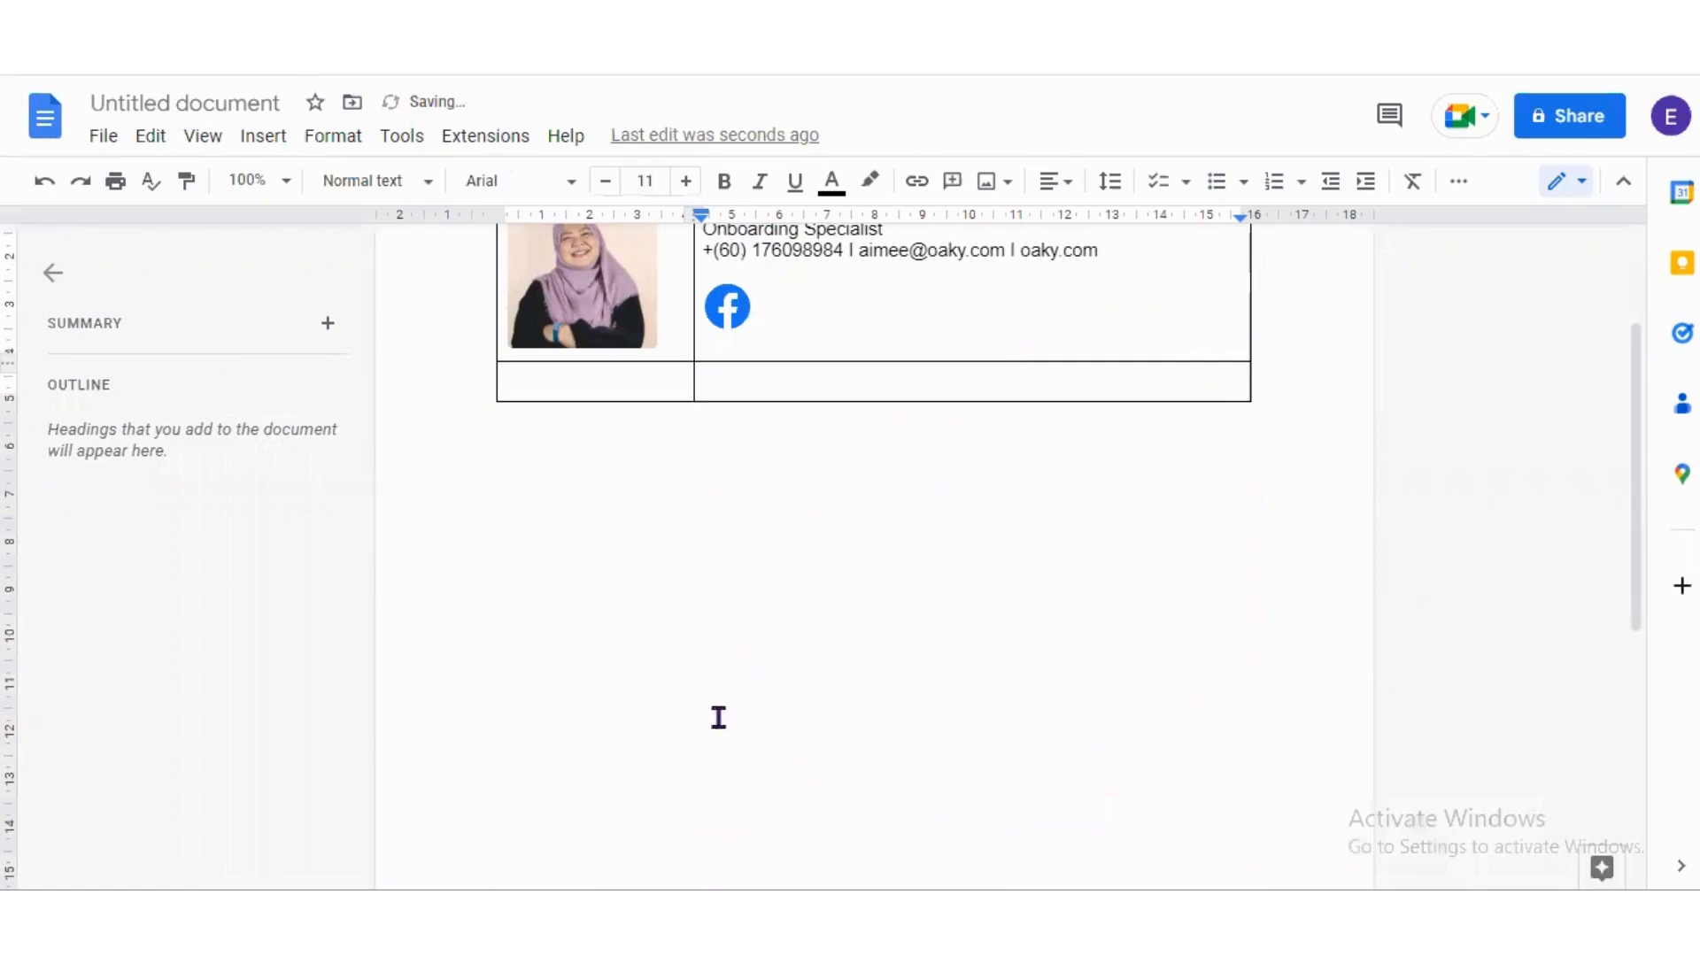
Insert instagram.png beside the Facebook icon and shrink it to match that icon's size.
mouse_move(605, 841)
click(379, 816)
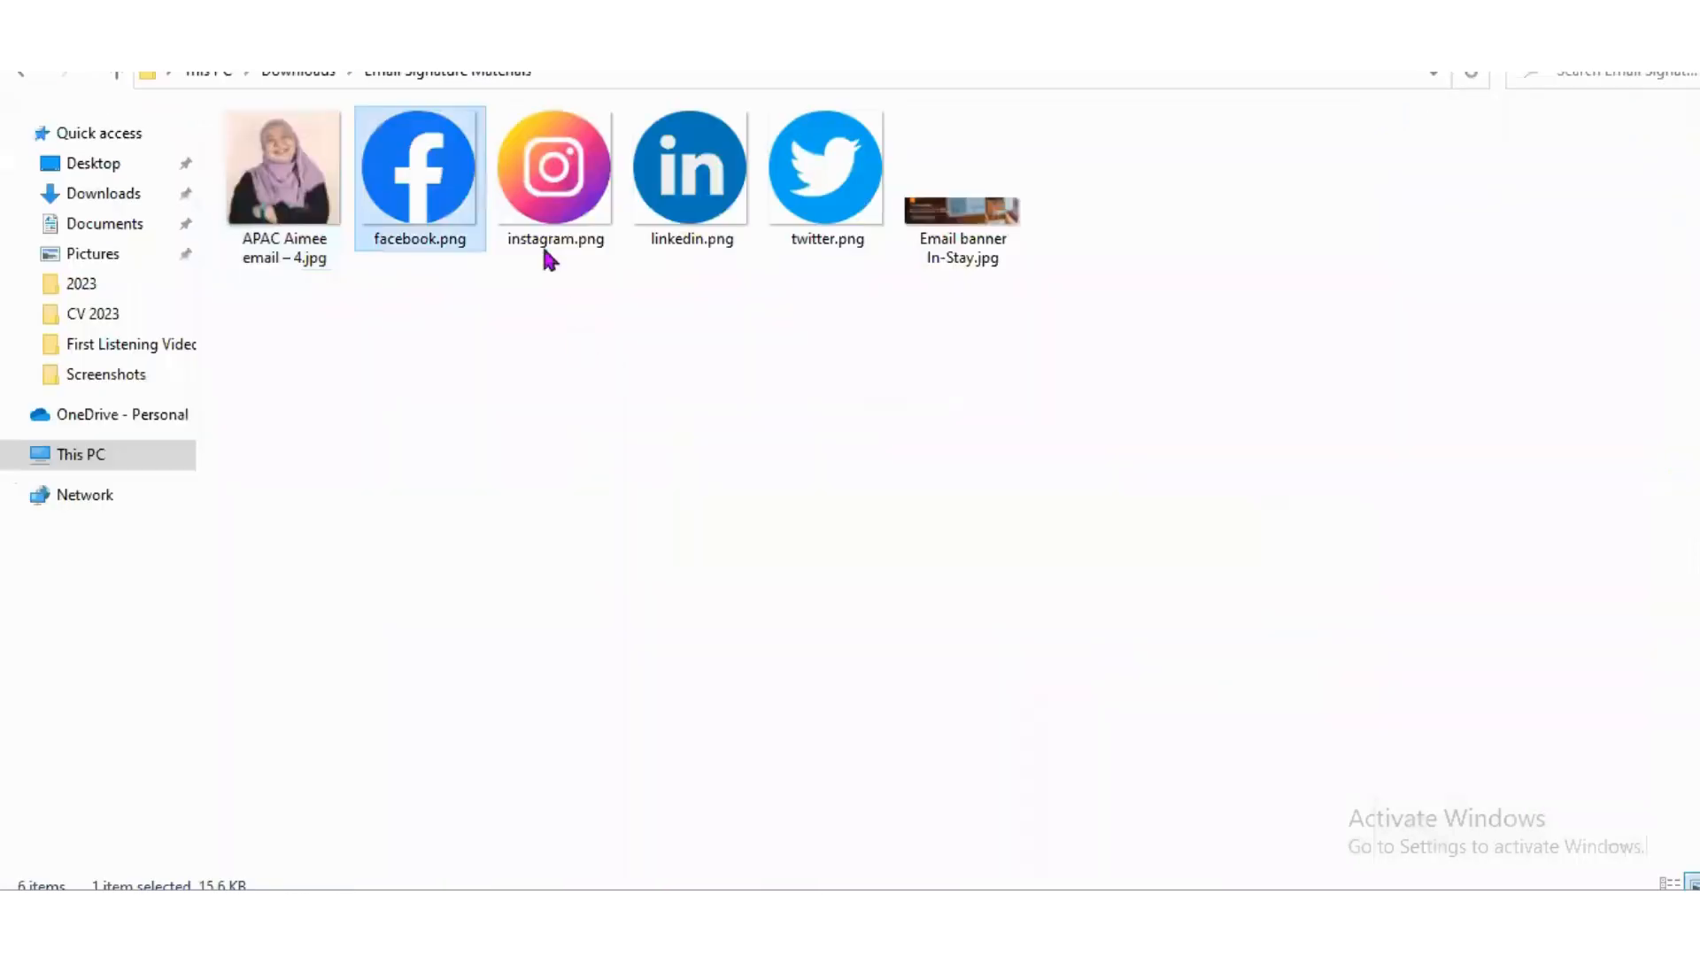
click(550, 199)
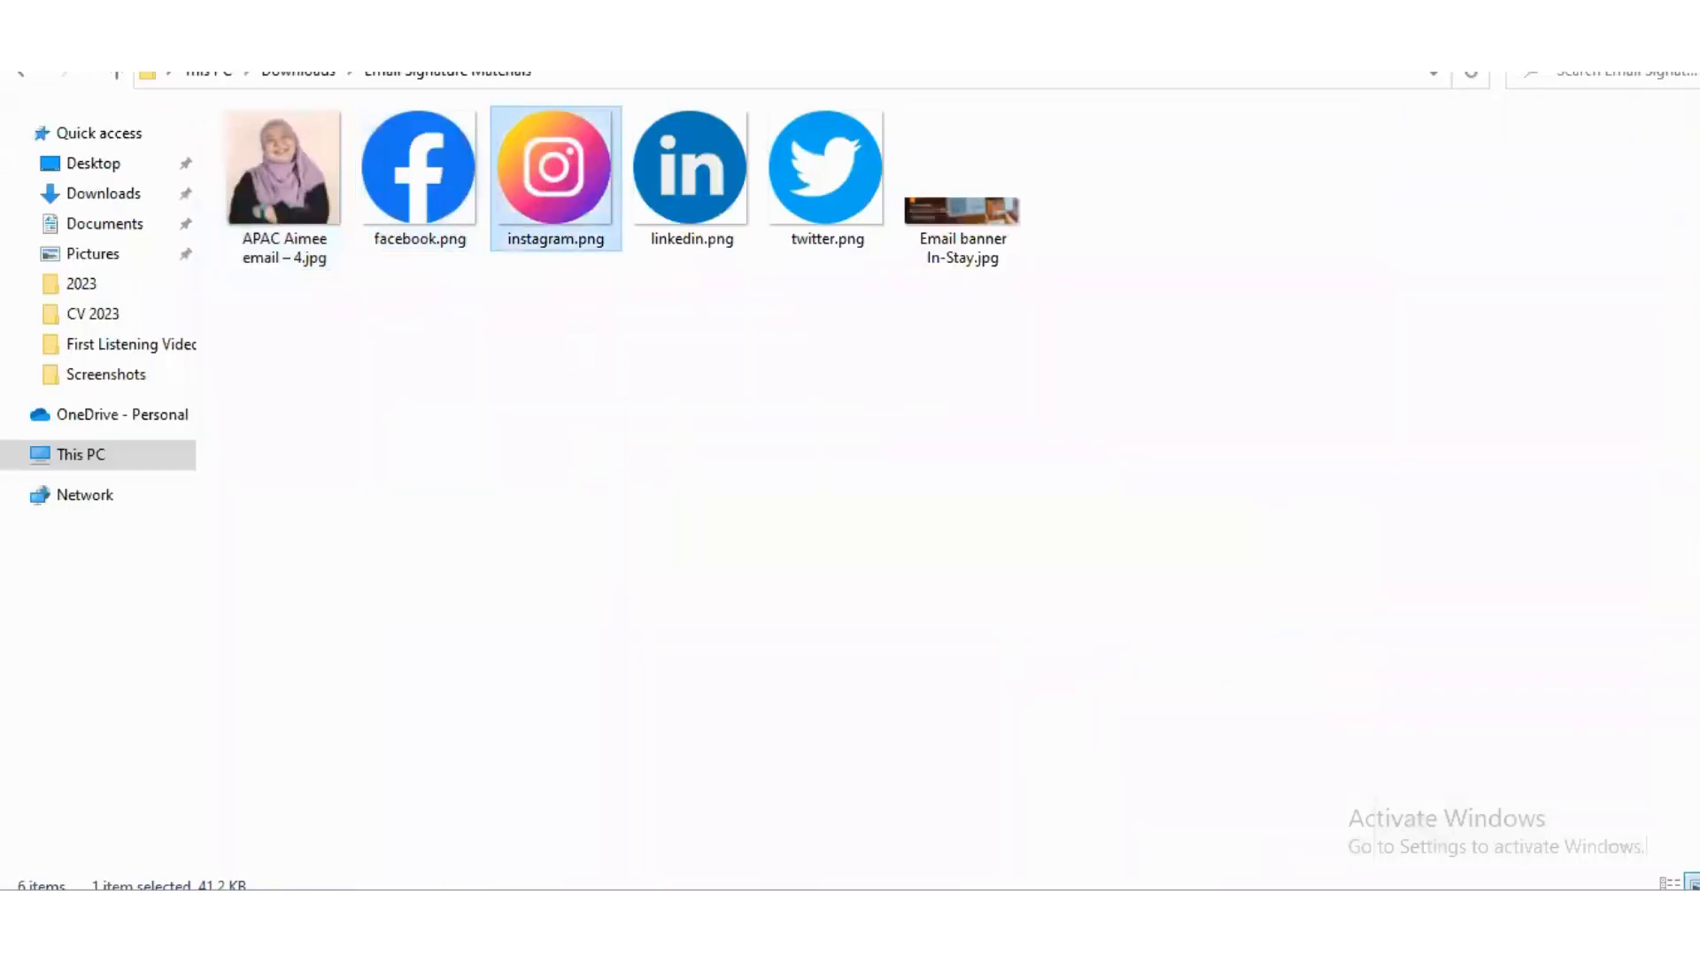
key(ctrl+c)
key(alt+Tab)
key(ctrl+v)
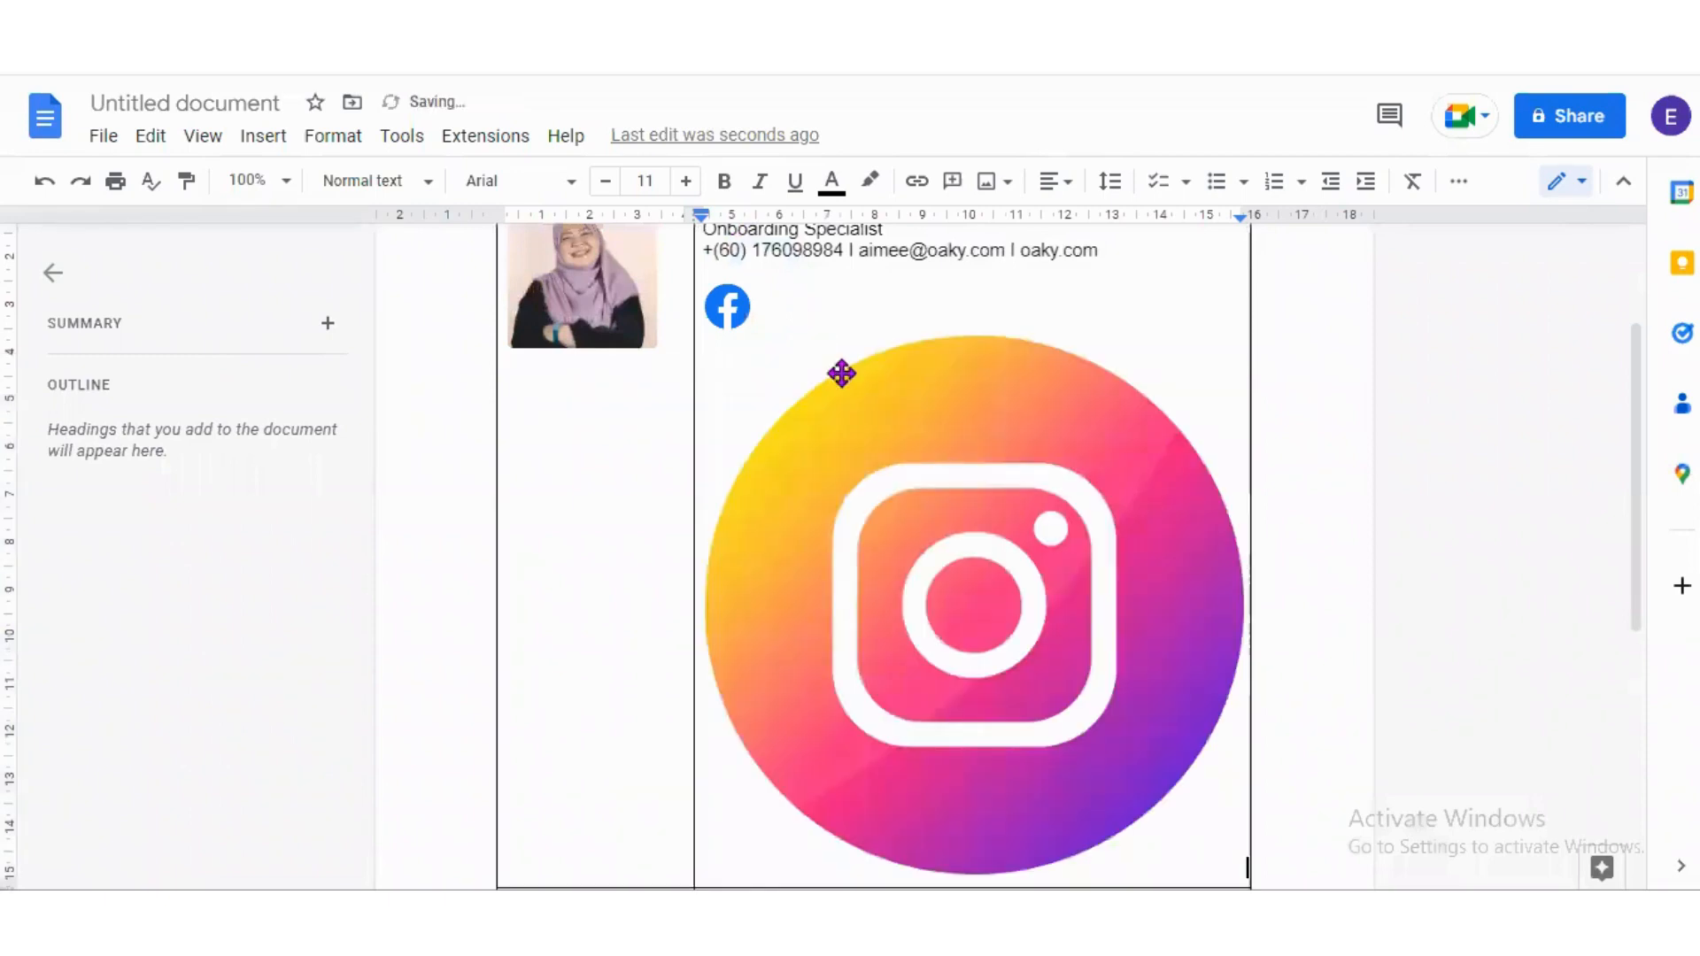
click(1056, 656)
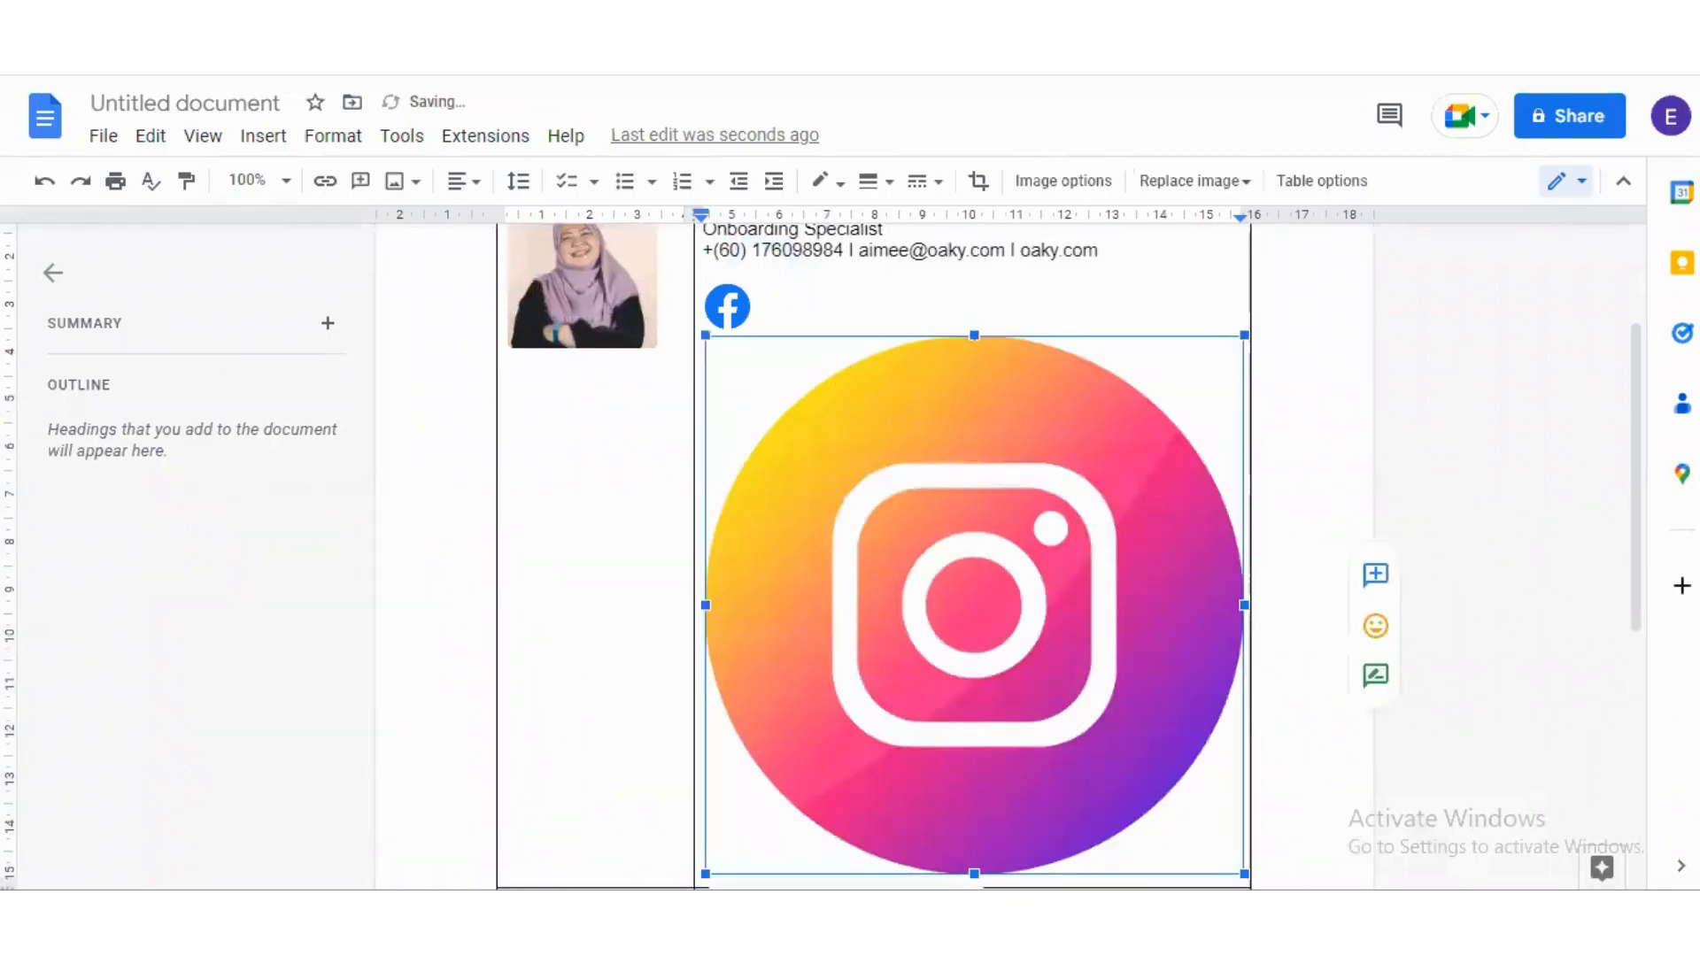
drag(974, 875, 749, 414)
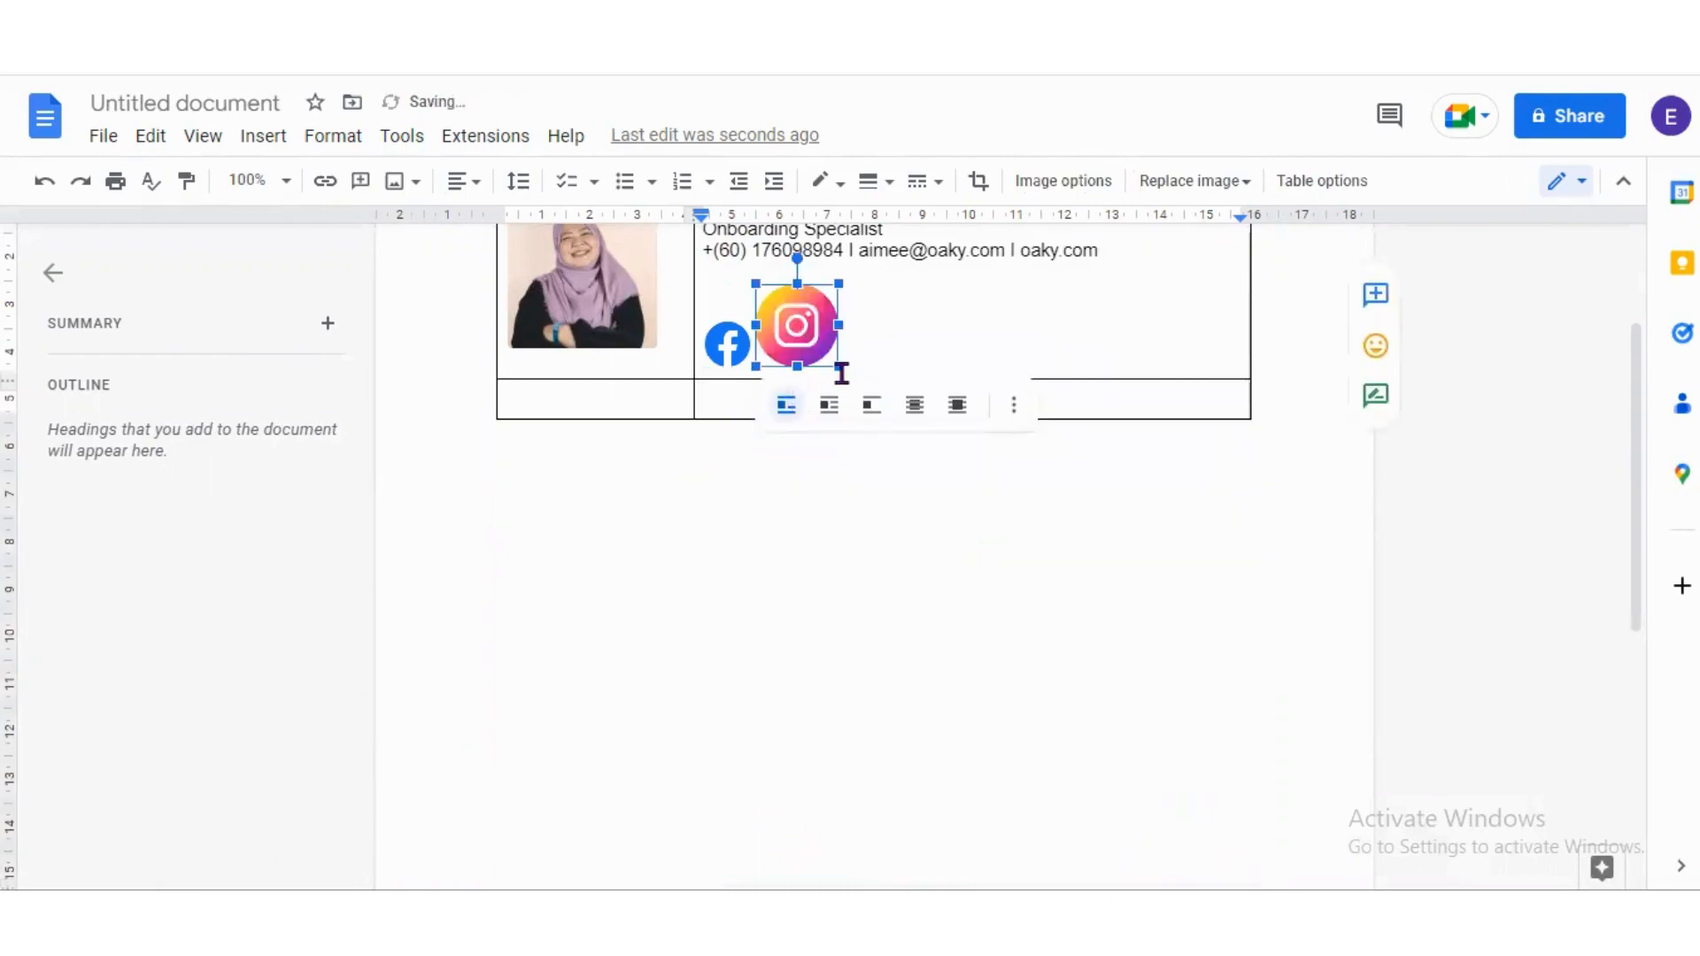
drag(838, 366, 801, 328)
click(852, 296)
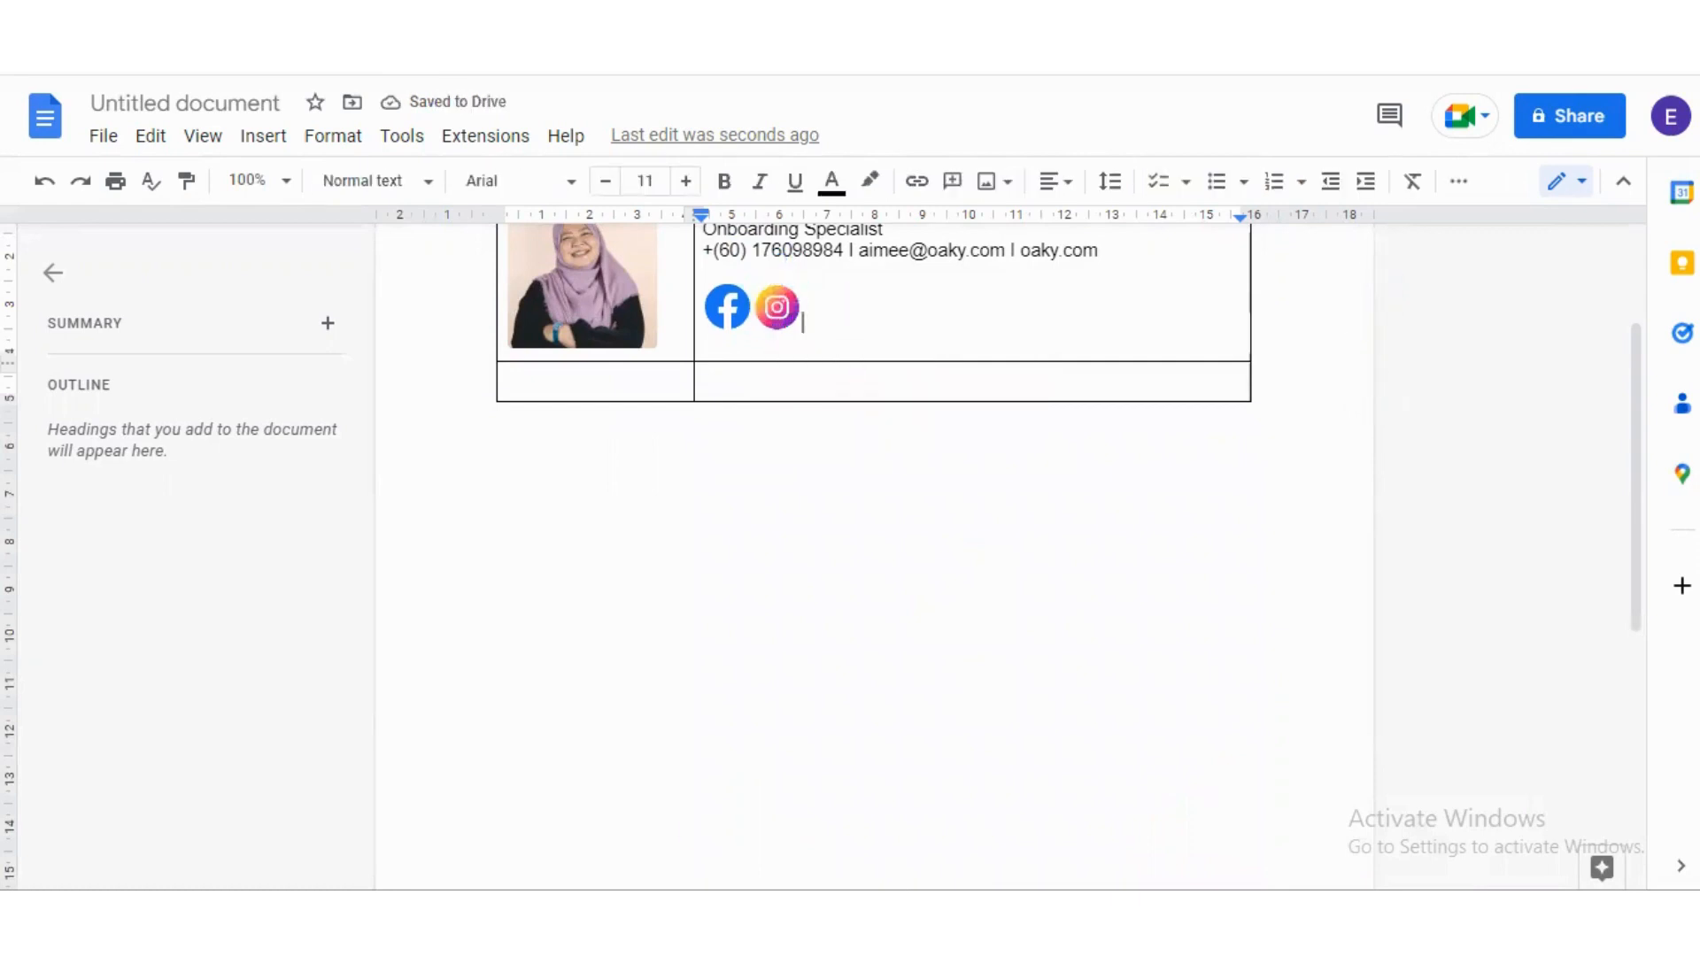
Insert linkedin.png after the Instagram icon and scale it down to the size of the other icons.
click(430, 811)
key(Right)
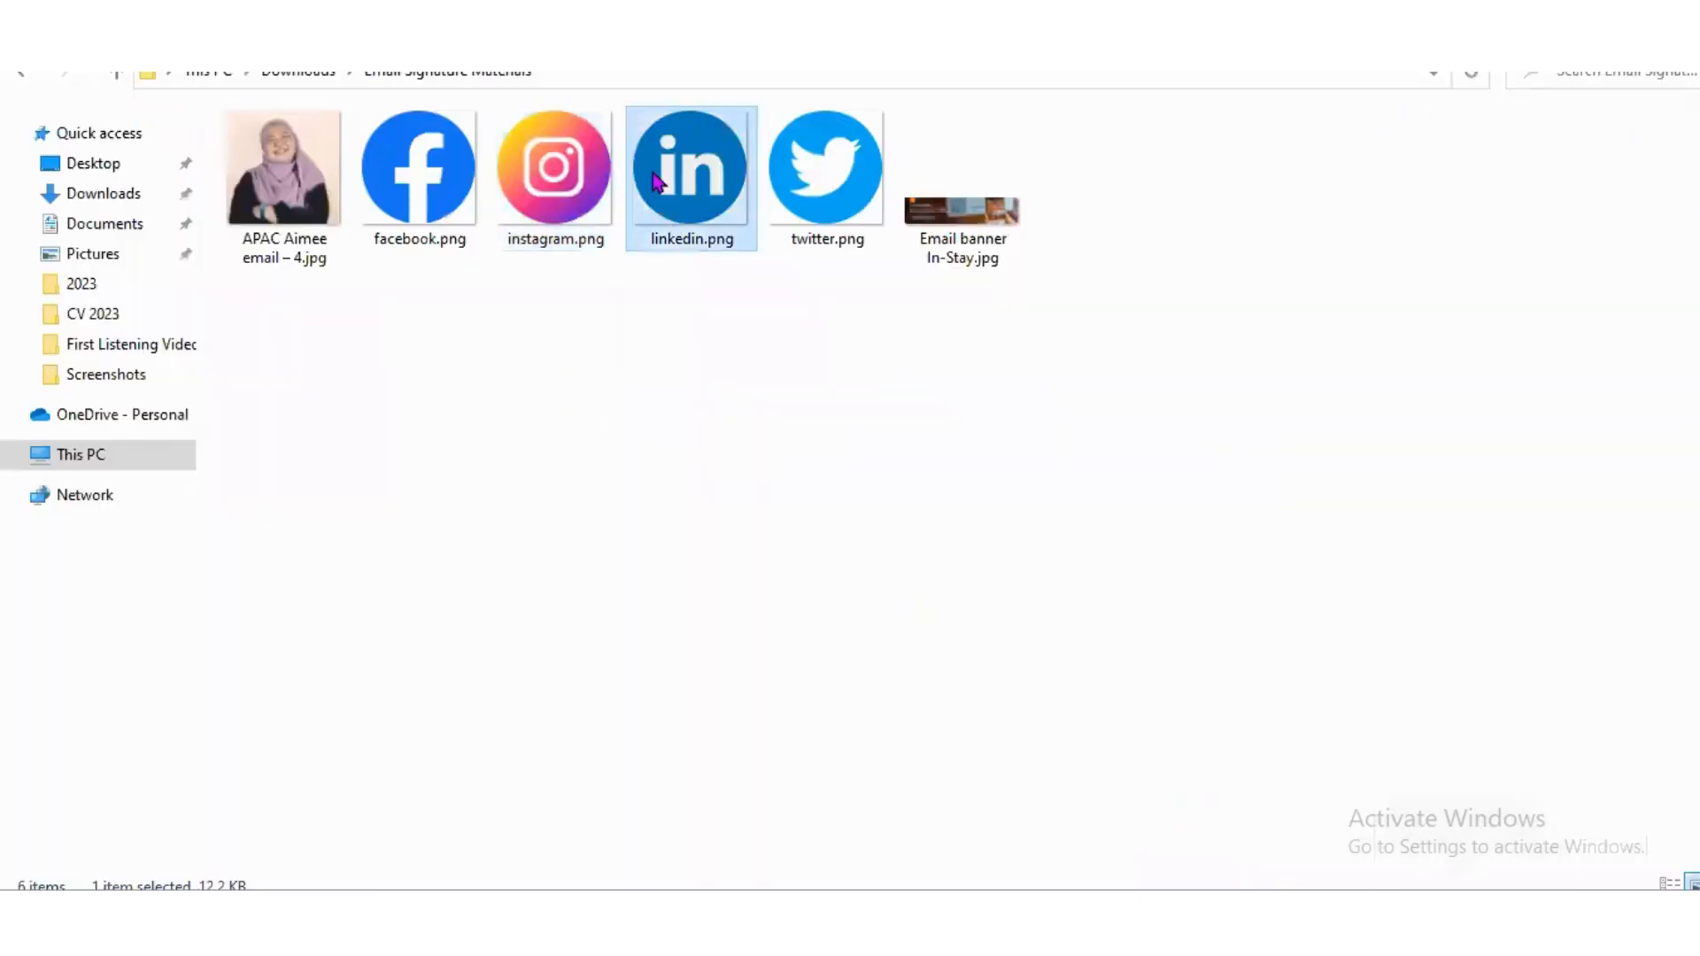
key(alt+Tab)
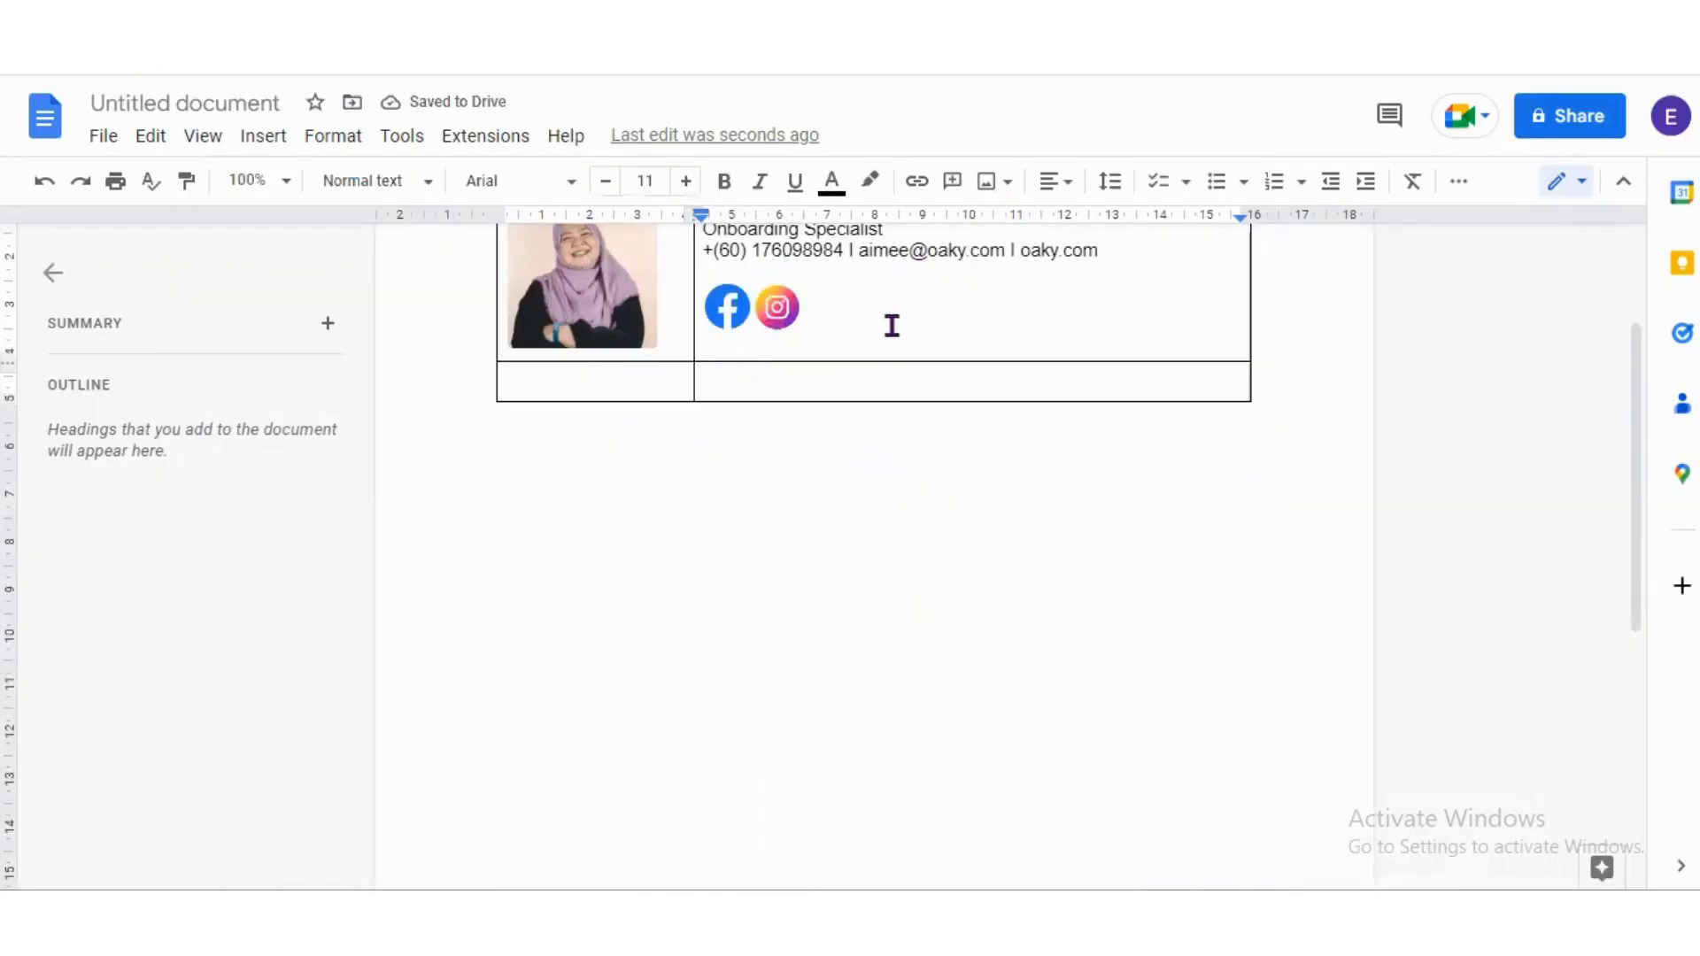
click(890, 325)
key(ctrl+v)
click(1114, 700)
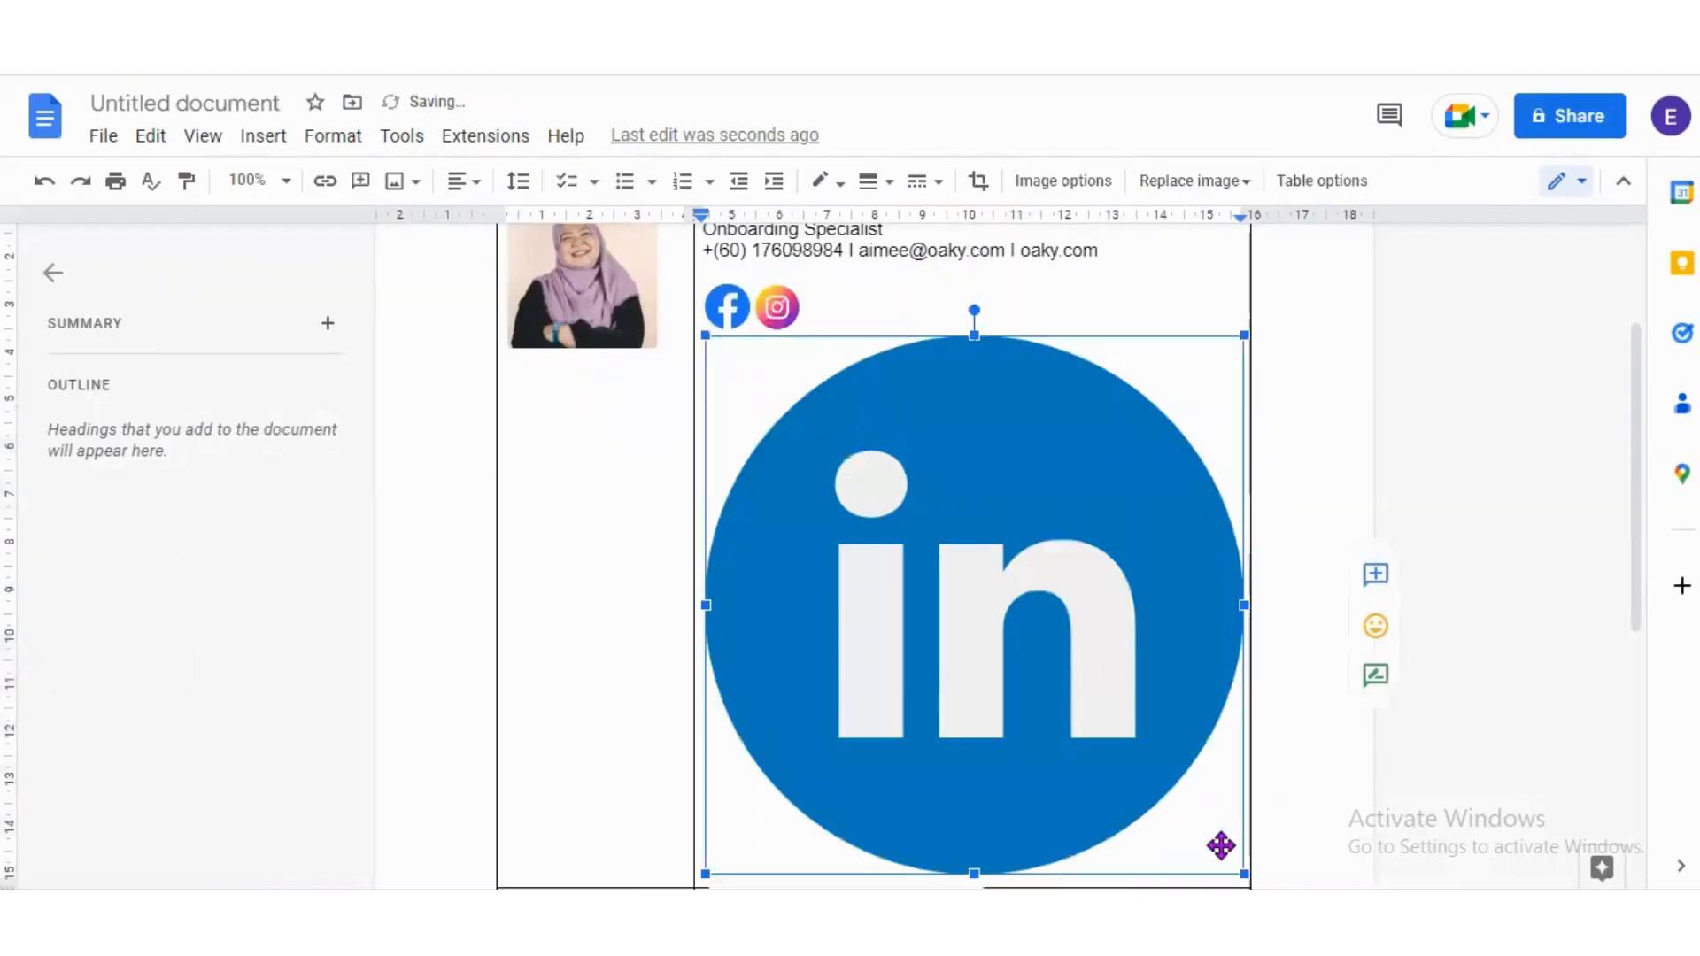
drag(1244, 875, 761, 398)
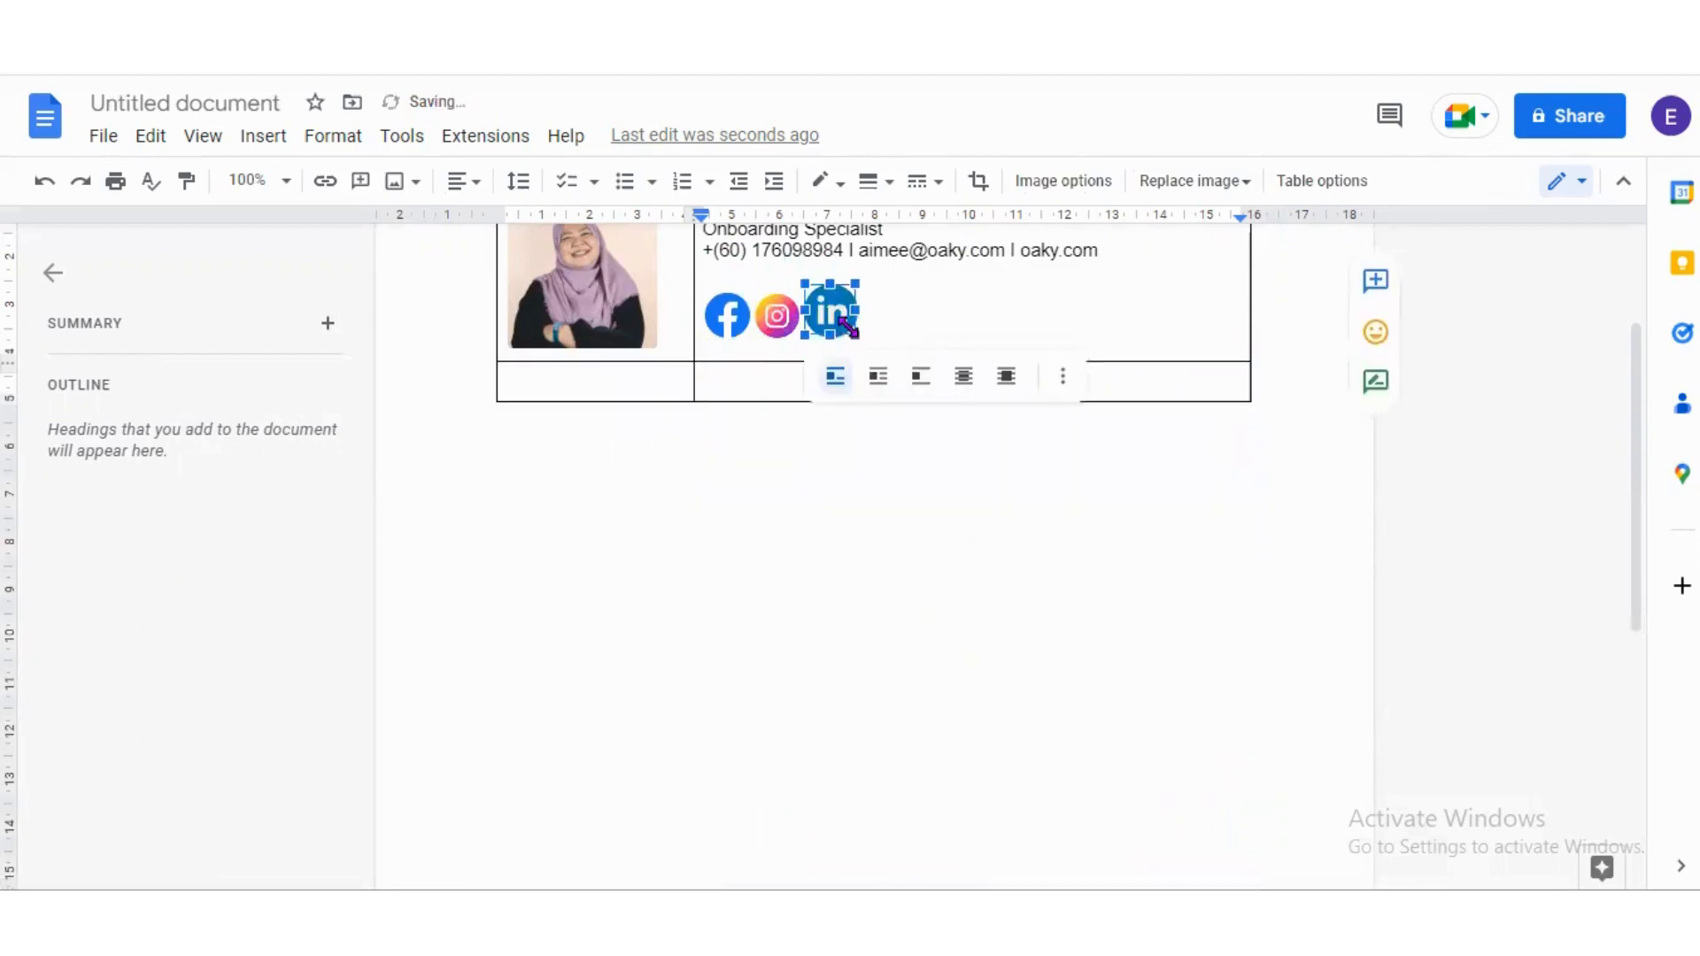
click(937, 300)
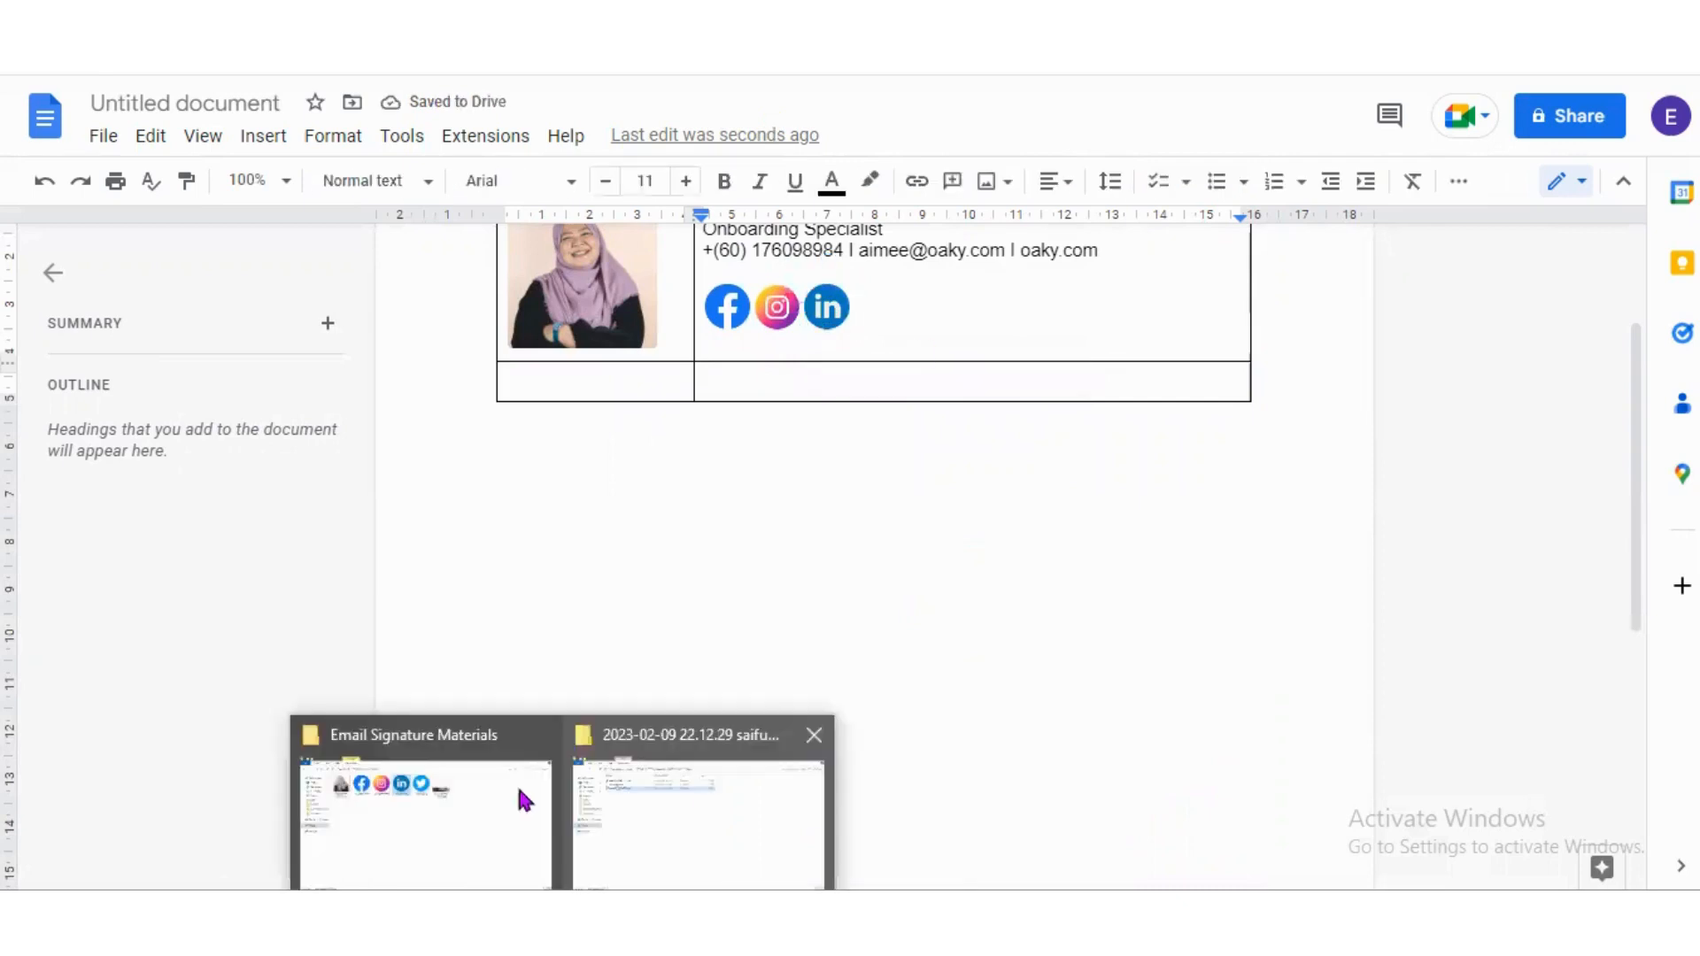
Insert twitter.png at the end of the icon row and reduce it to the same size as the others.
click(519, 793)
click(813, 177)
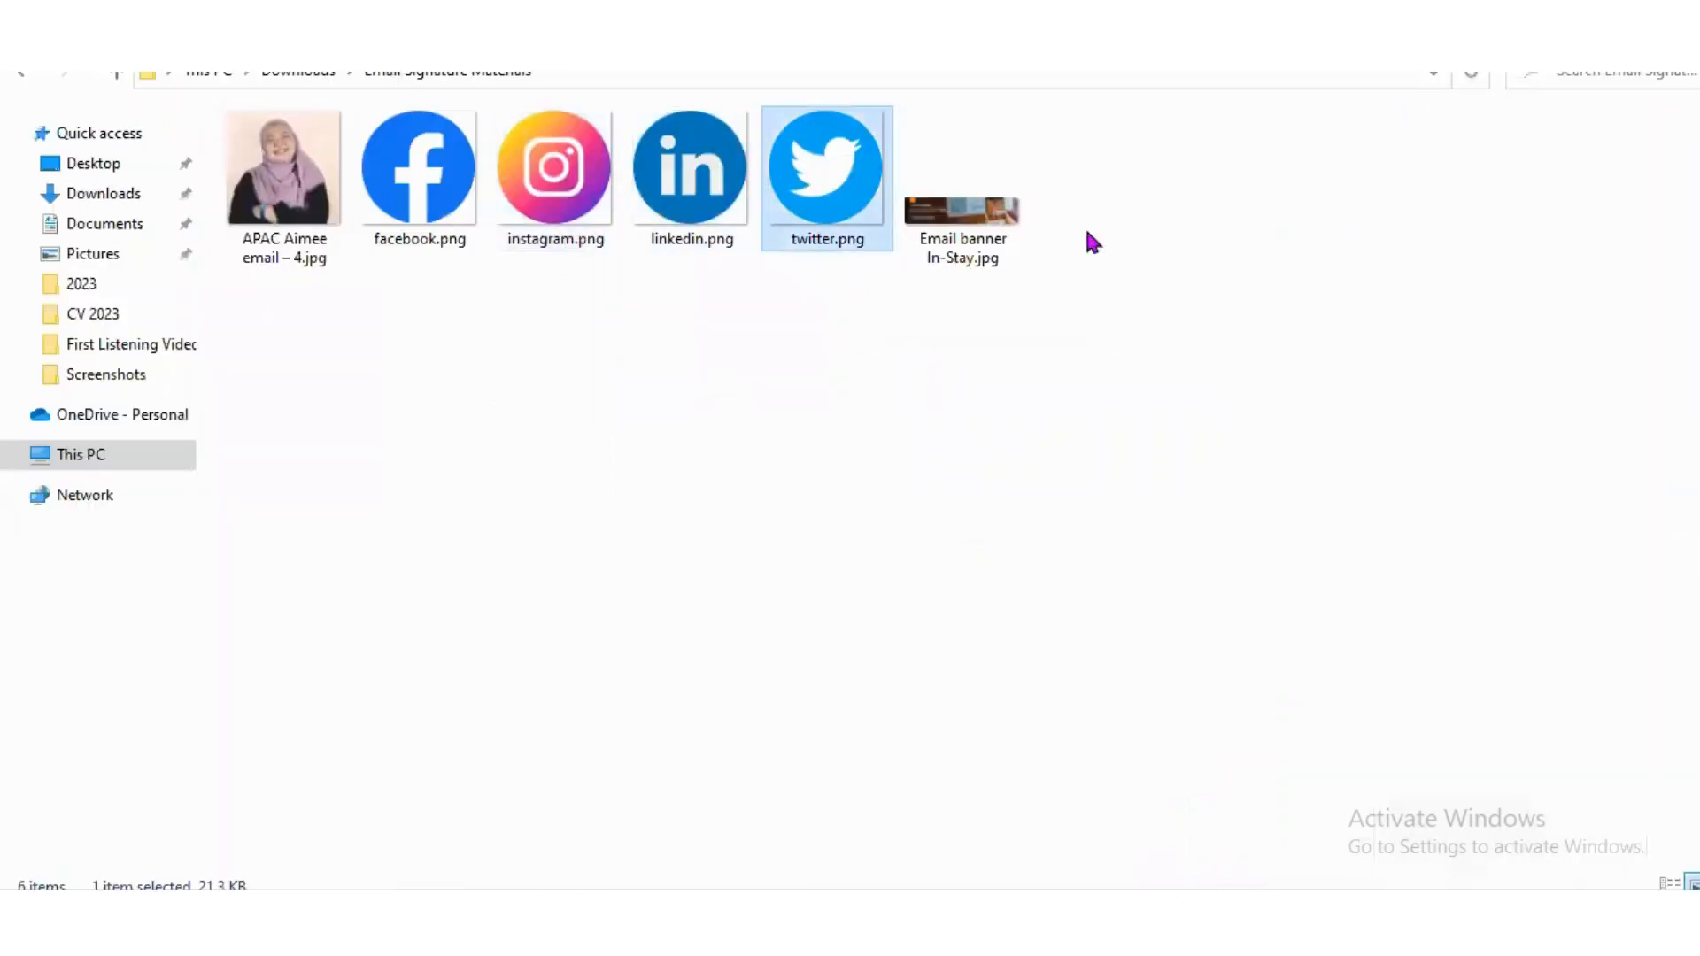
click(1558, 13)
key(ctrl+v)
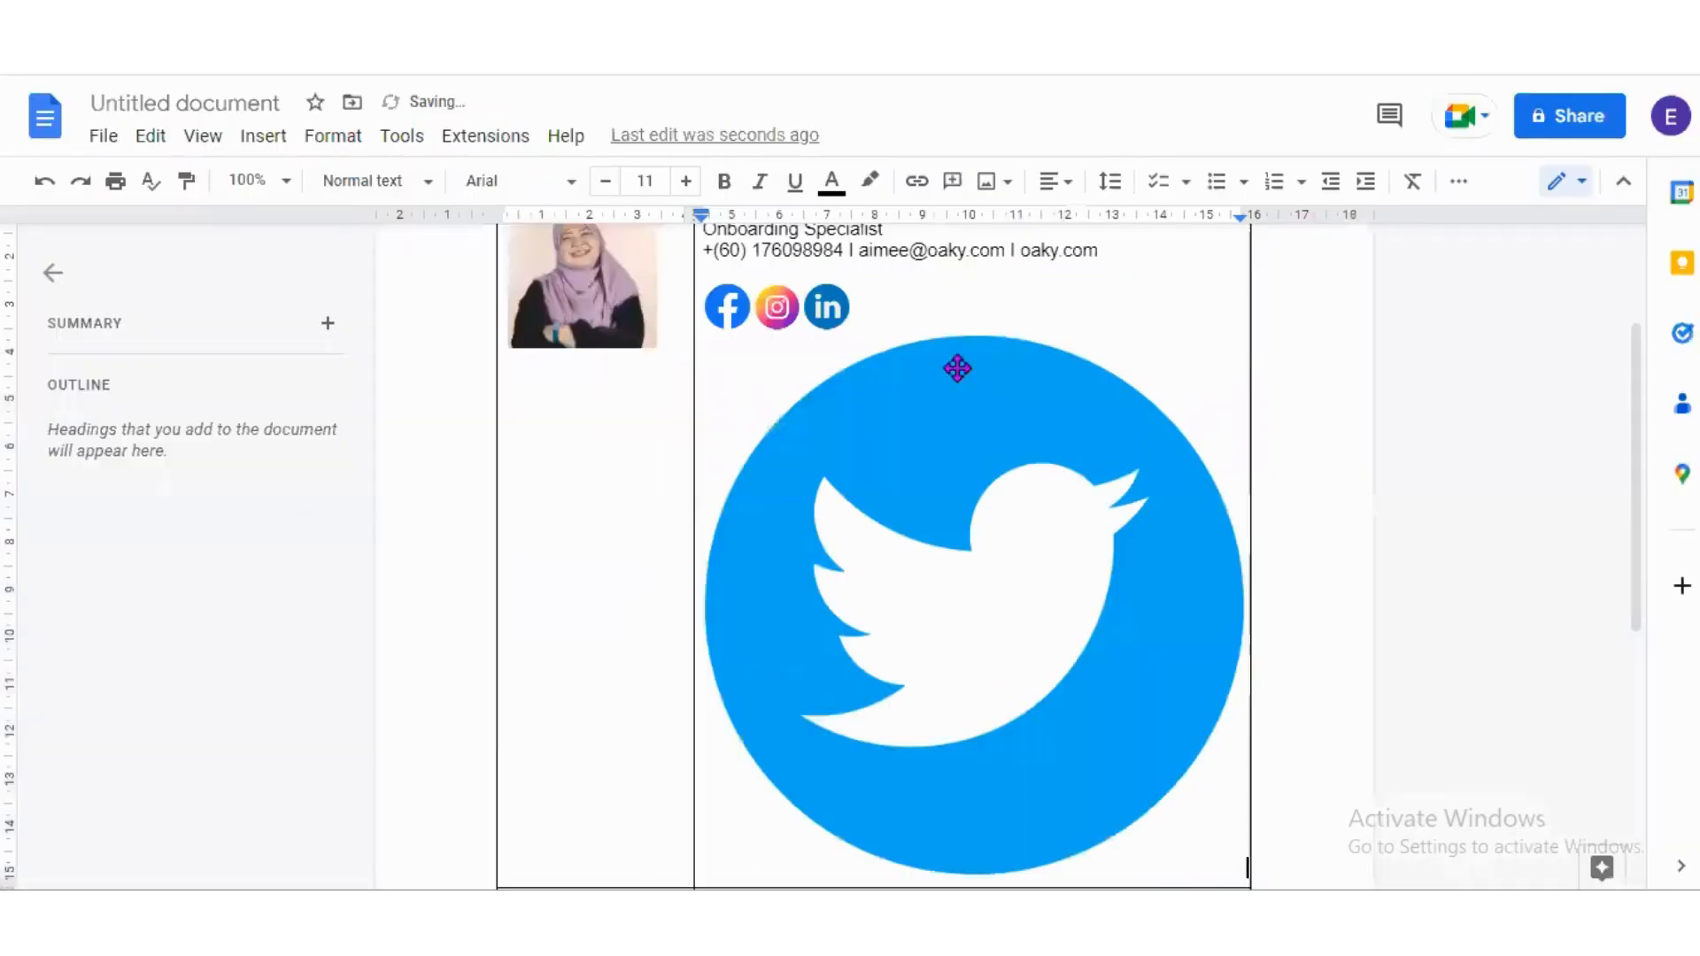
click(1025, 687)
drag(1244, 874, 723, 386)
click(952, 296)
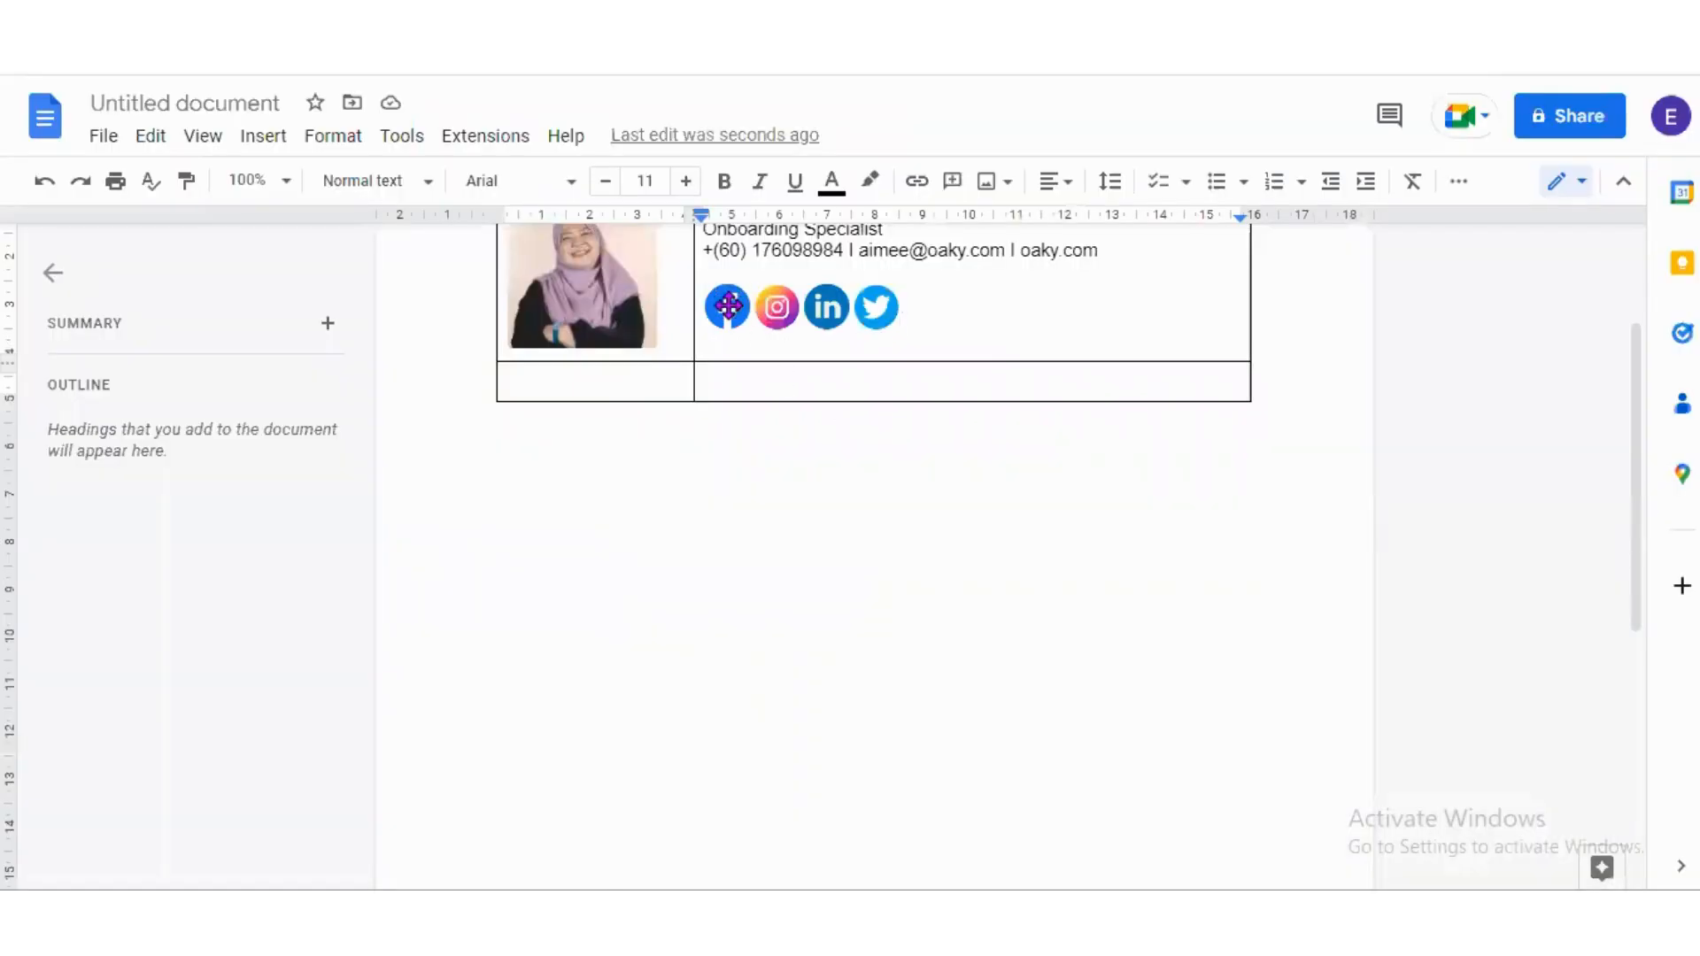
Shrink the Facebook, Instagram, LinkedIn and Twitter icons slightly so all four stay equal in size.
click(744, 320)
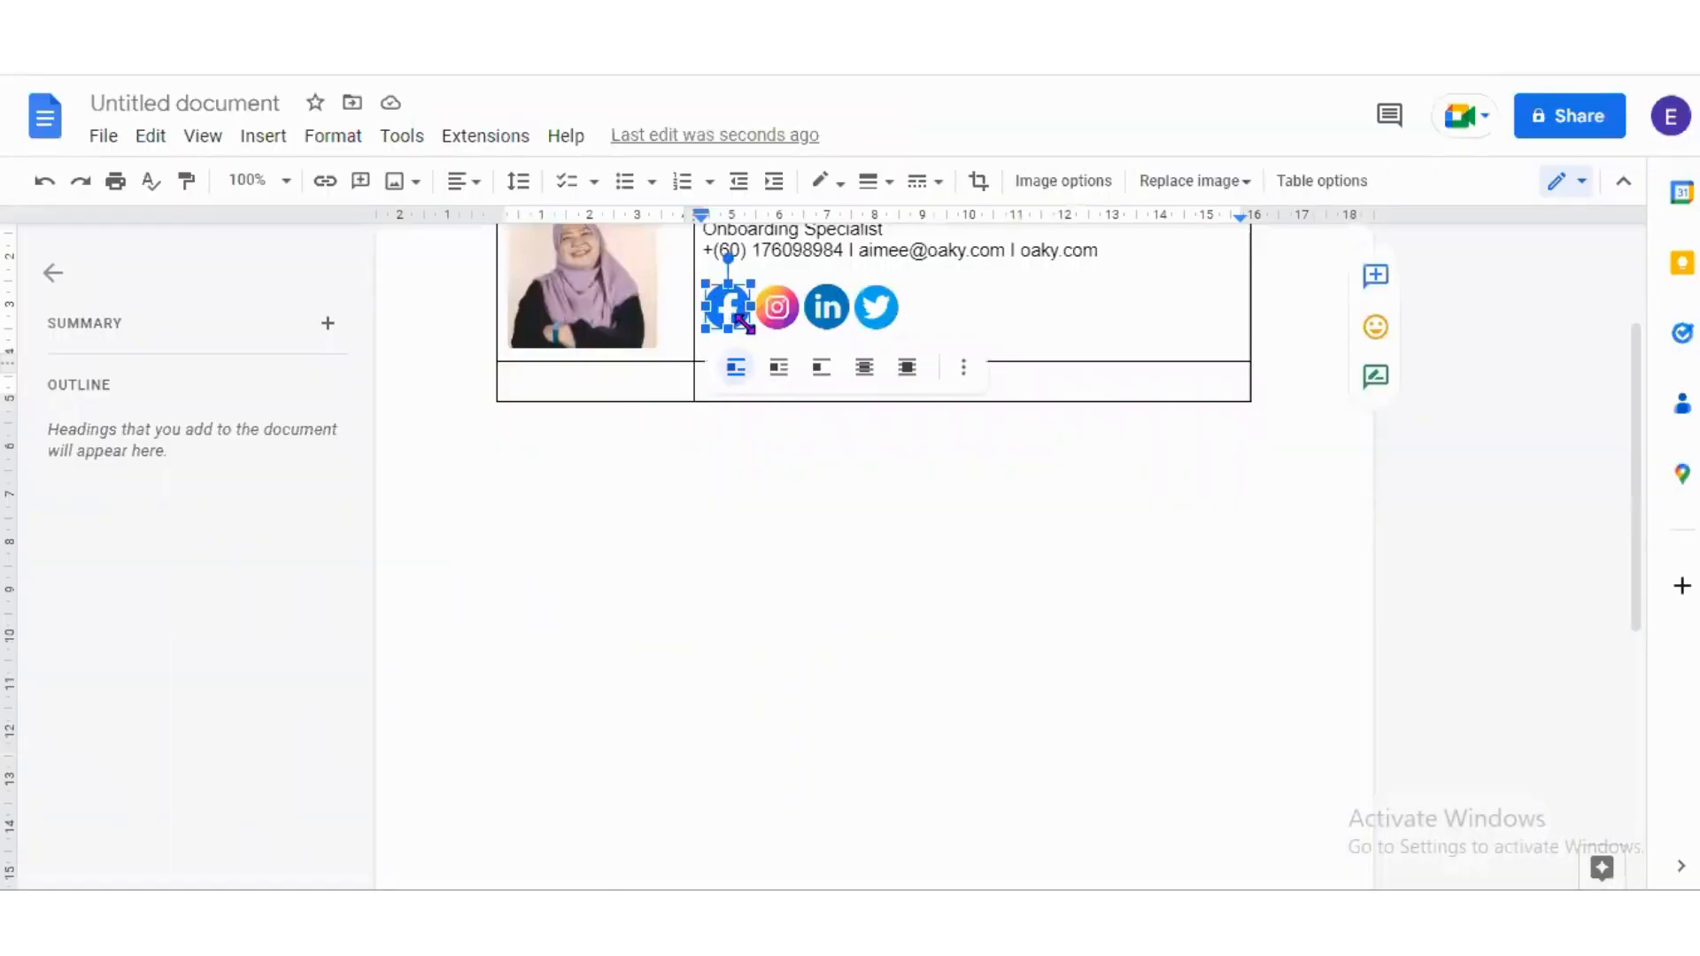
drag(744, 324, 867, 323)
click(769, 312)
click(816, 317)
click(853, 317)
click(889, 302)
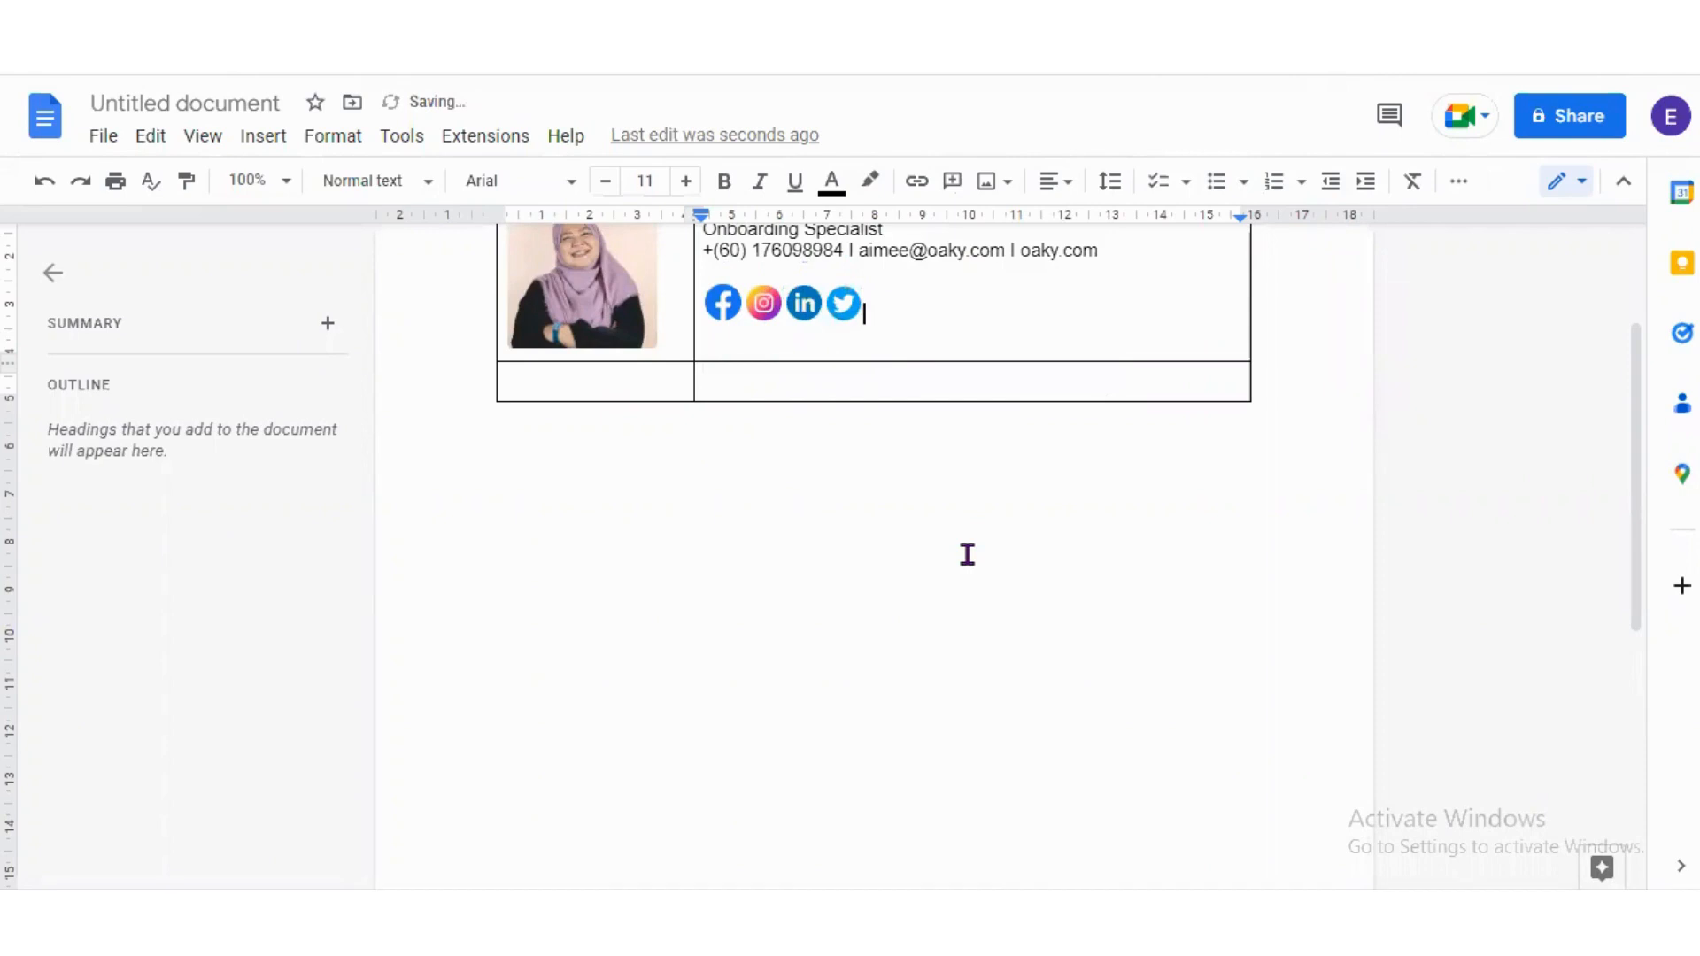
scroll(967, 555, up, 3)
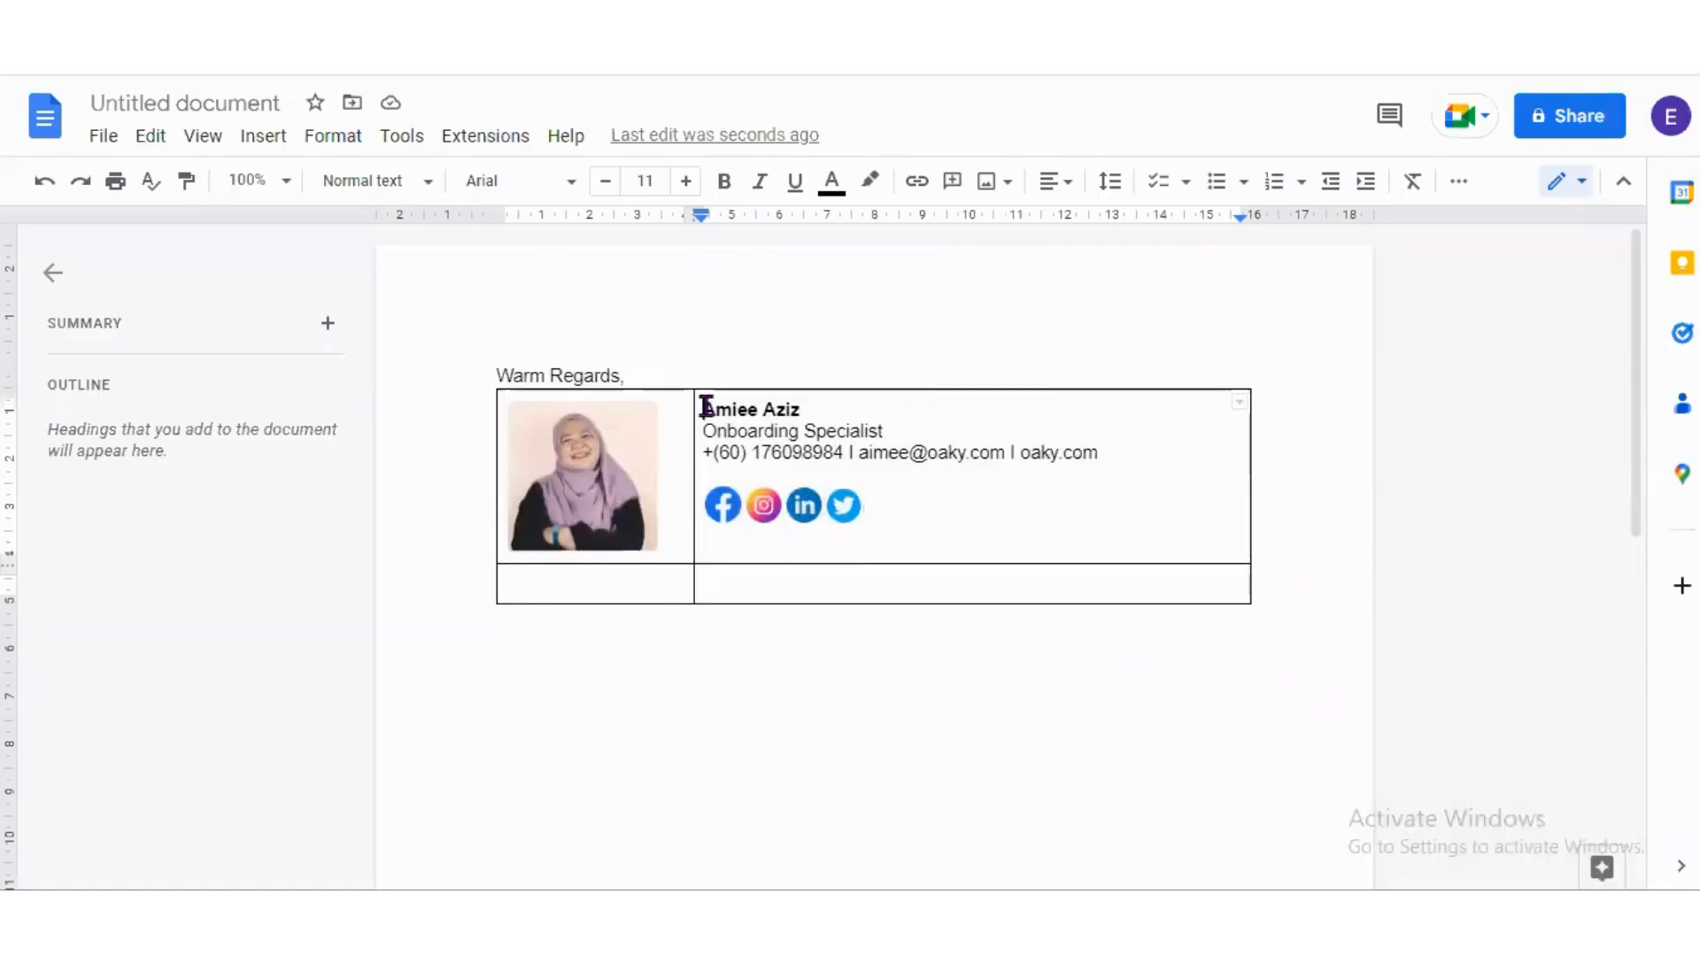
click(705, 407)
key(Return)
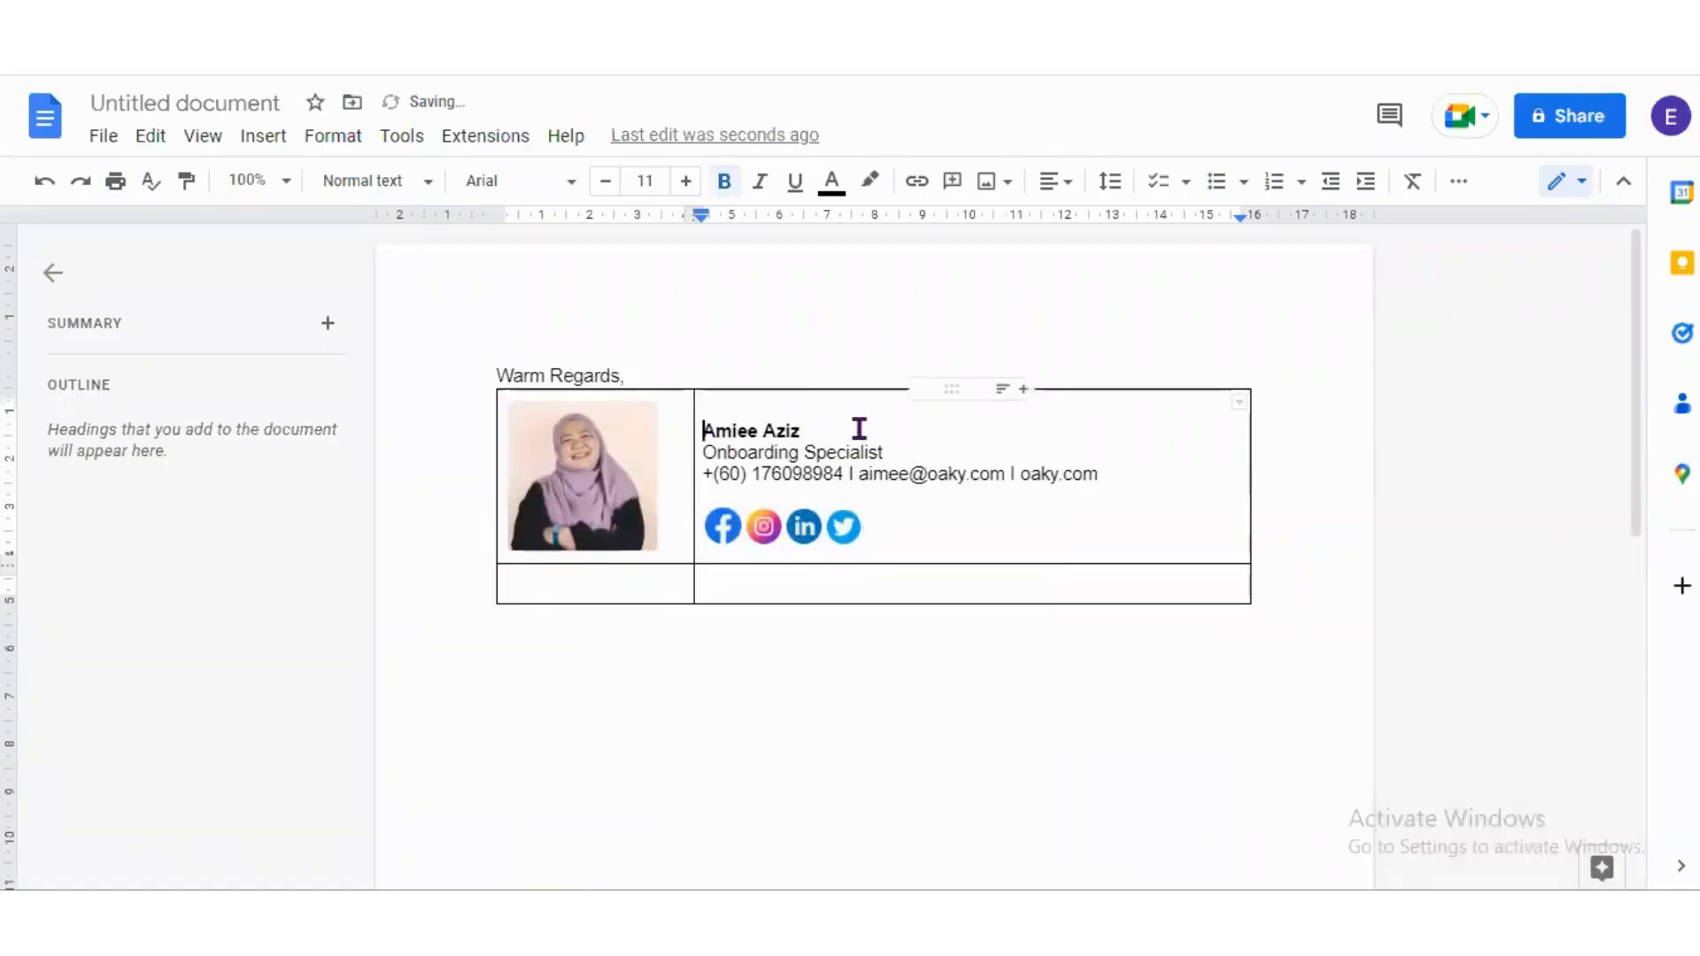
key(BackSpace)
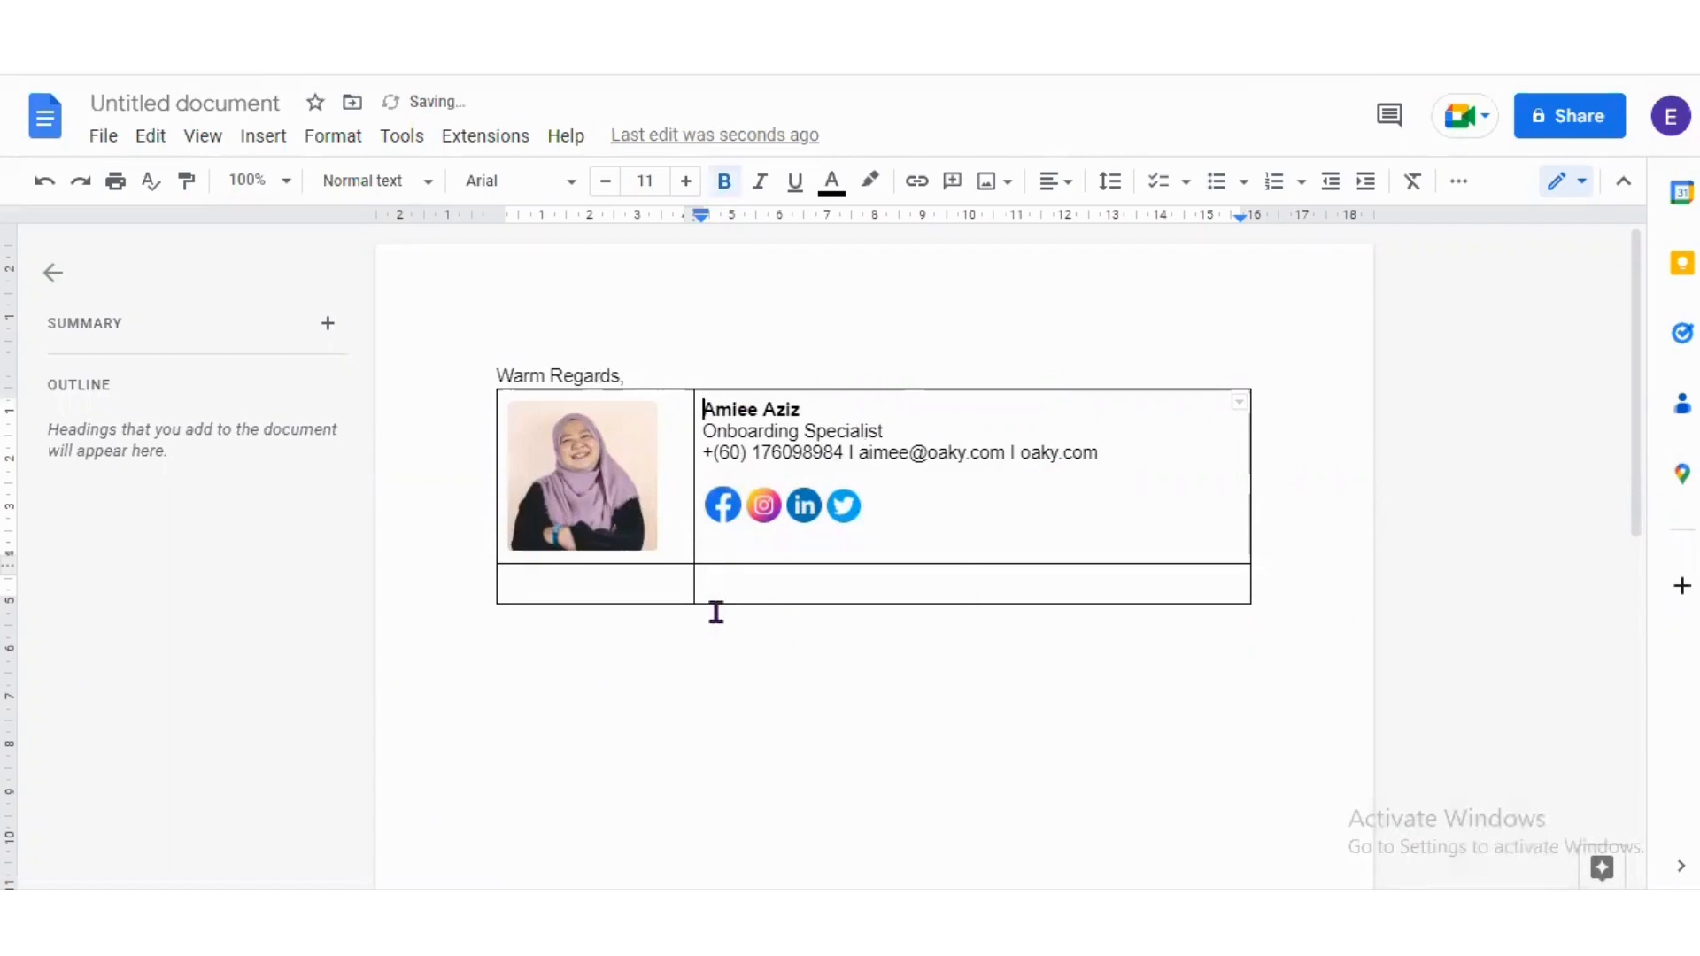
Merge the two empty cells in the table's second row into one.
click(588, 576)
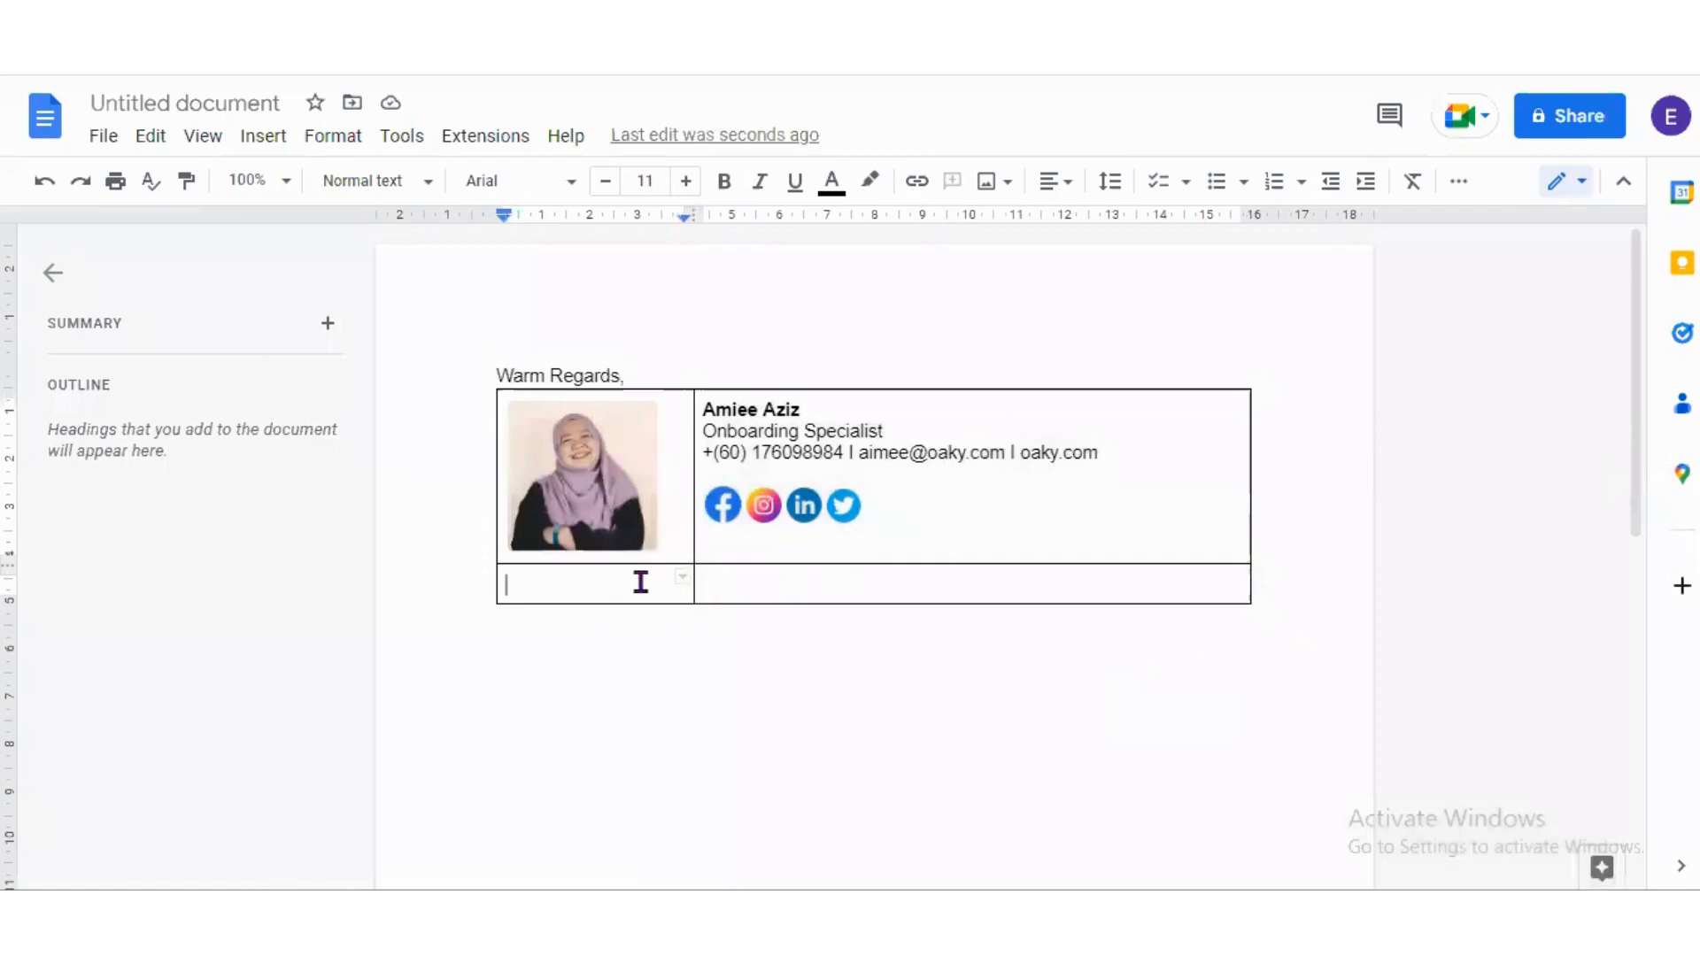
drag(668, 576, 763, 572)
right_click(764, 582)
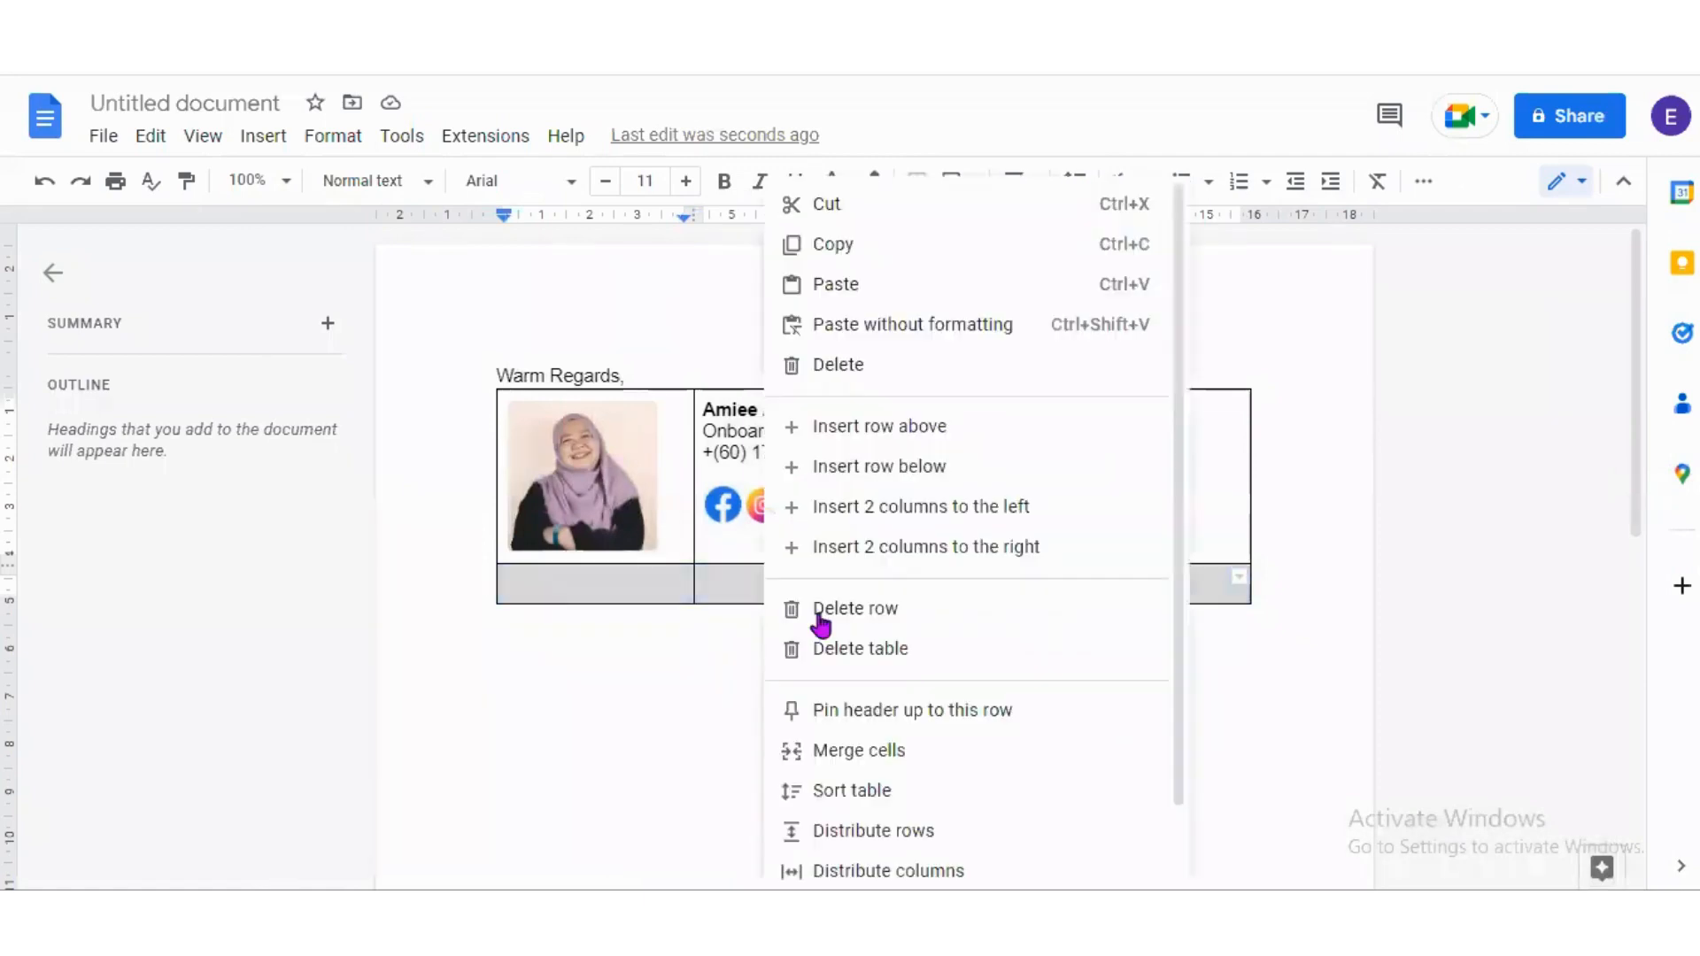
click(893, 750)
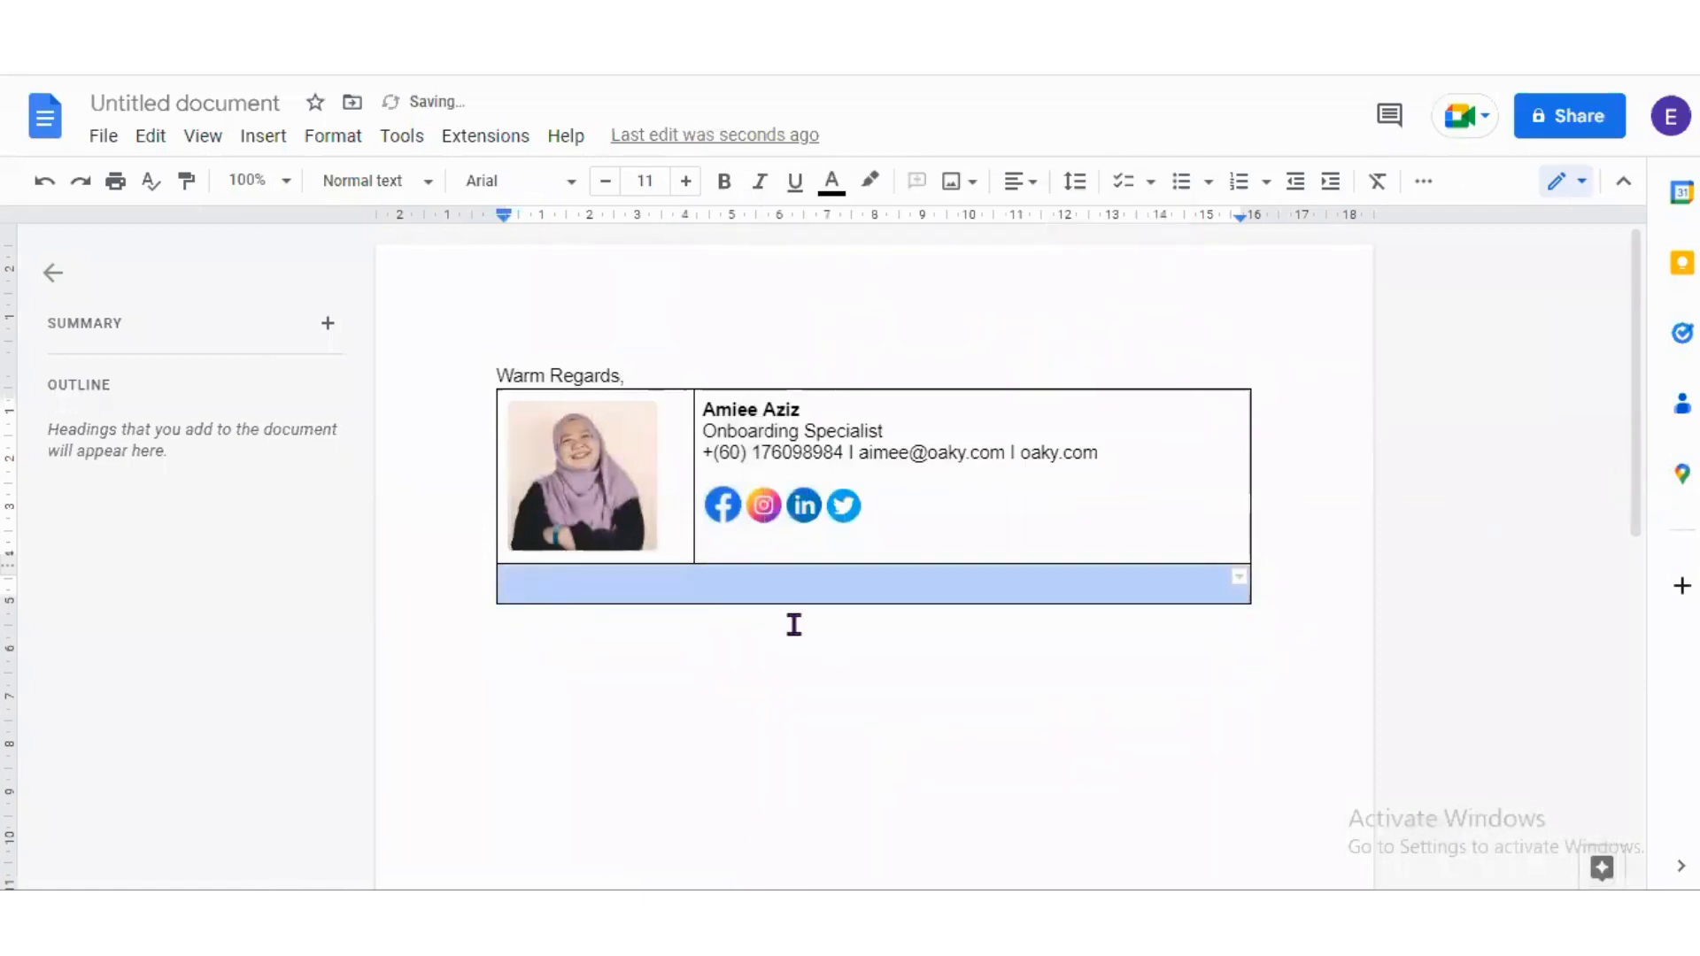
Insert the image Email banner In-Stay.jpg from the materials folder into the merged bottom cell.
click(752, 593)
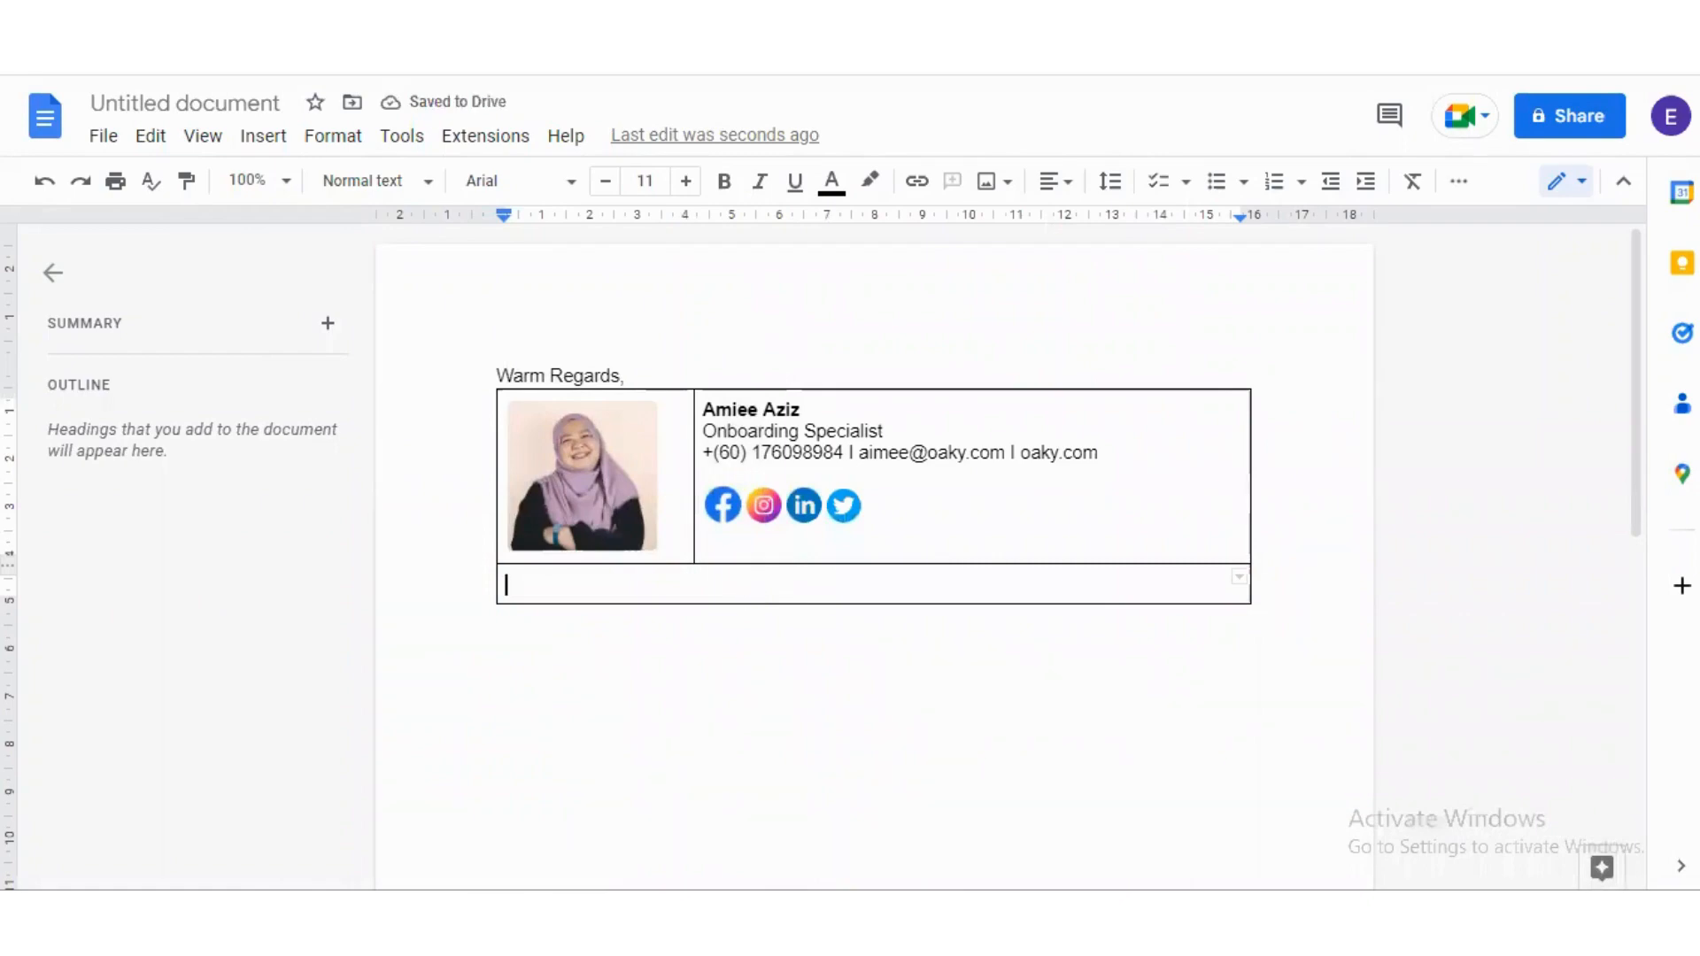
click(417, 801)
click(986, 157)
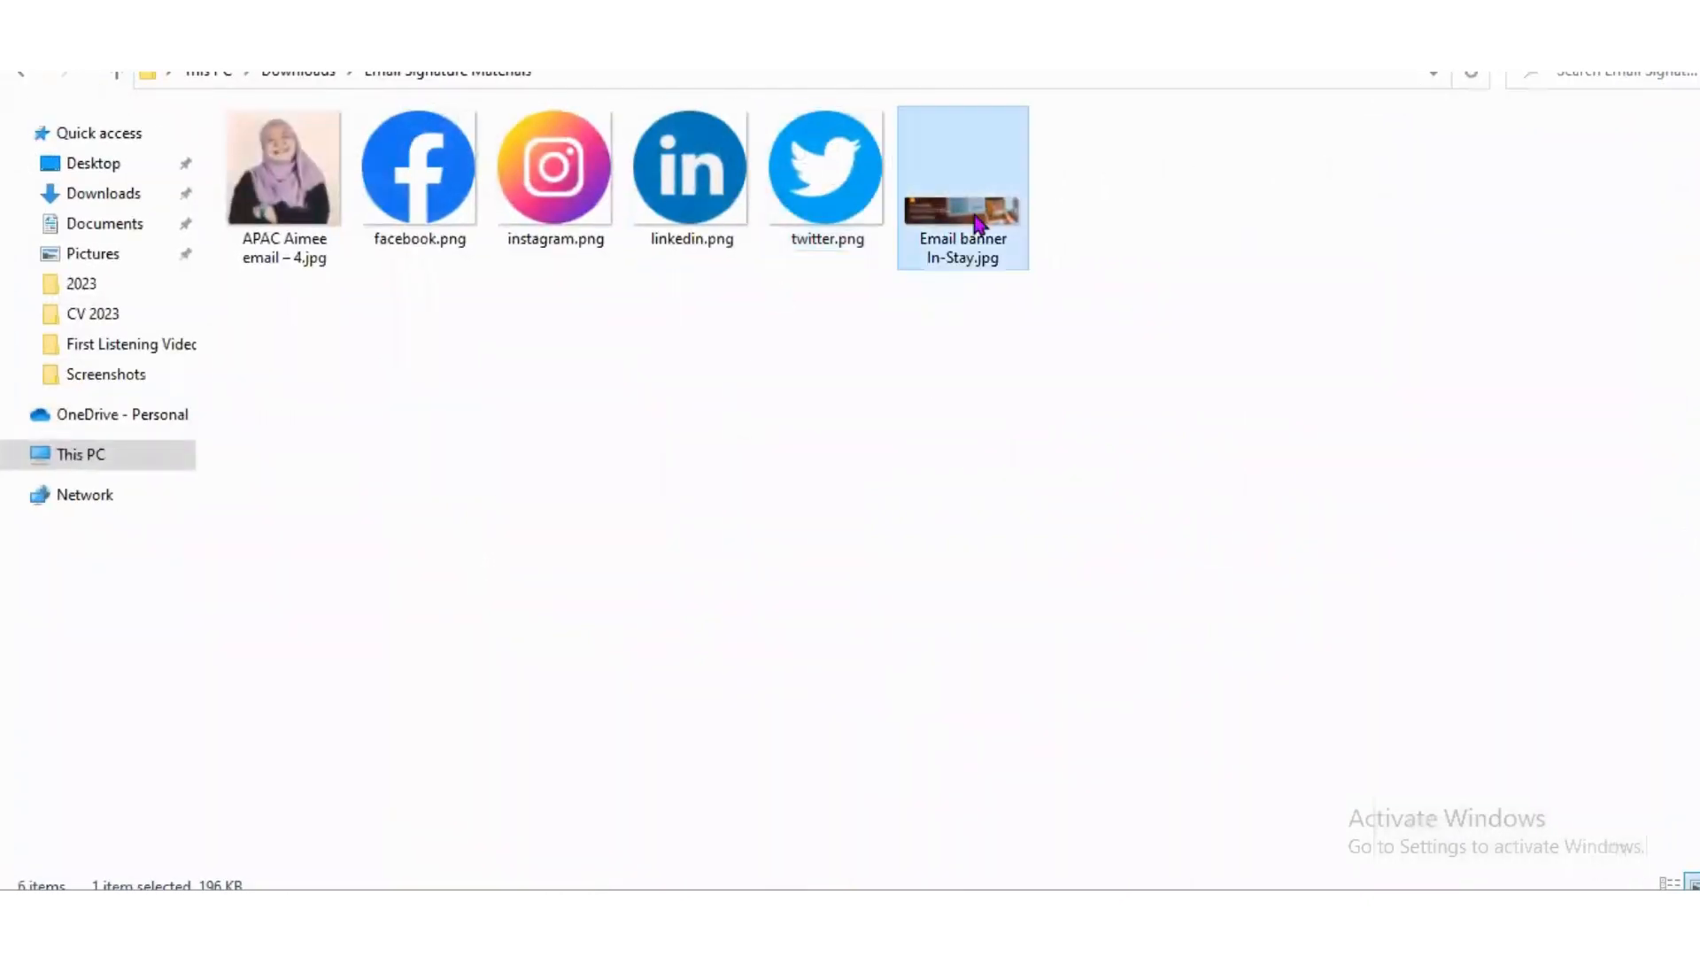
key(alt+Tab)
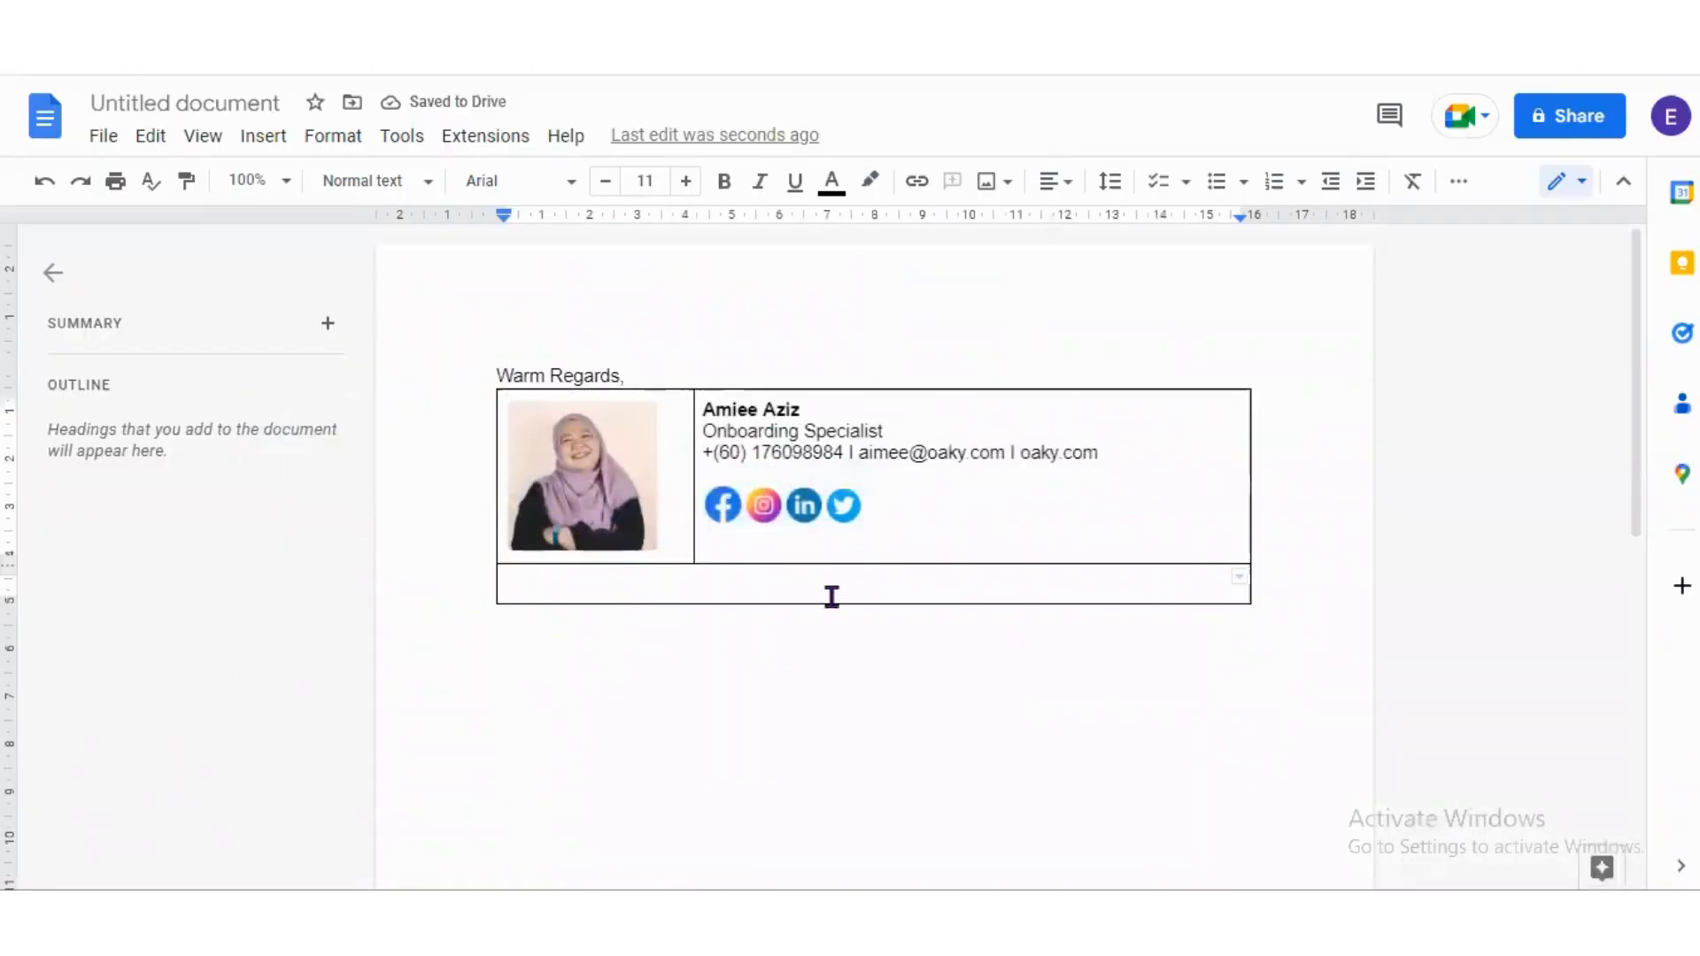
double_click(829, 586)
key(ctrl+v)
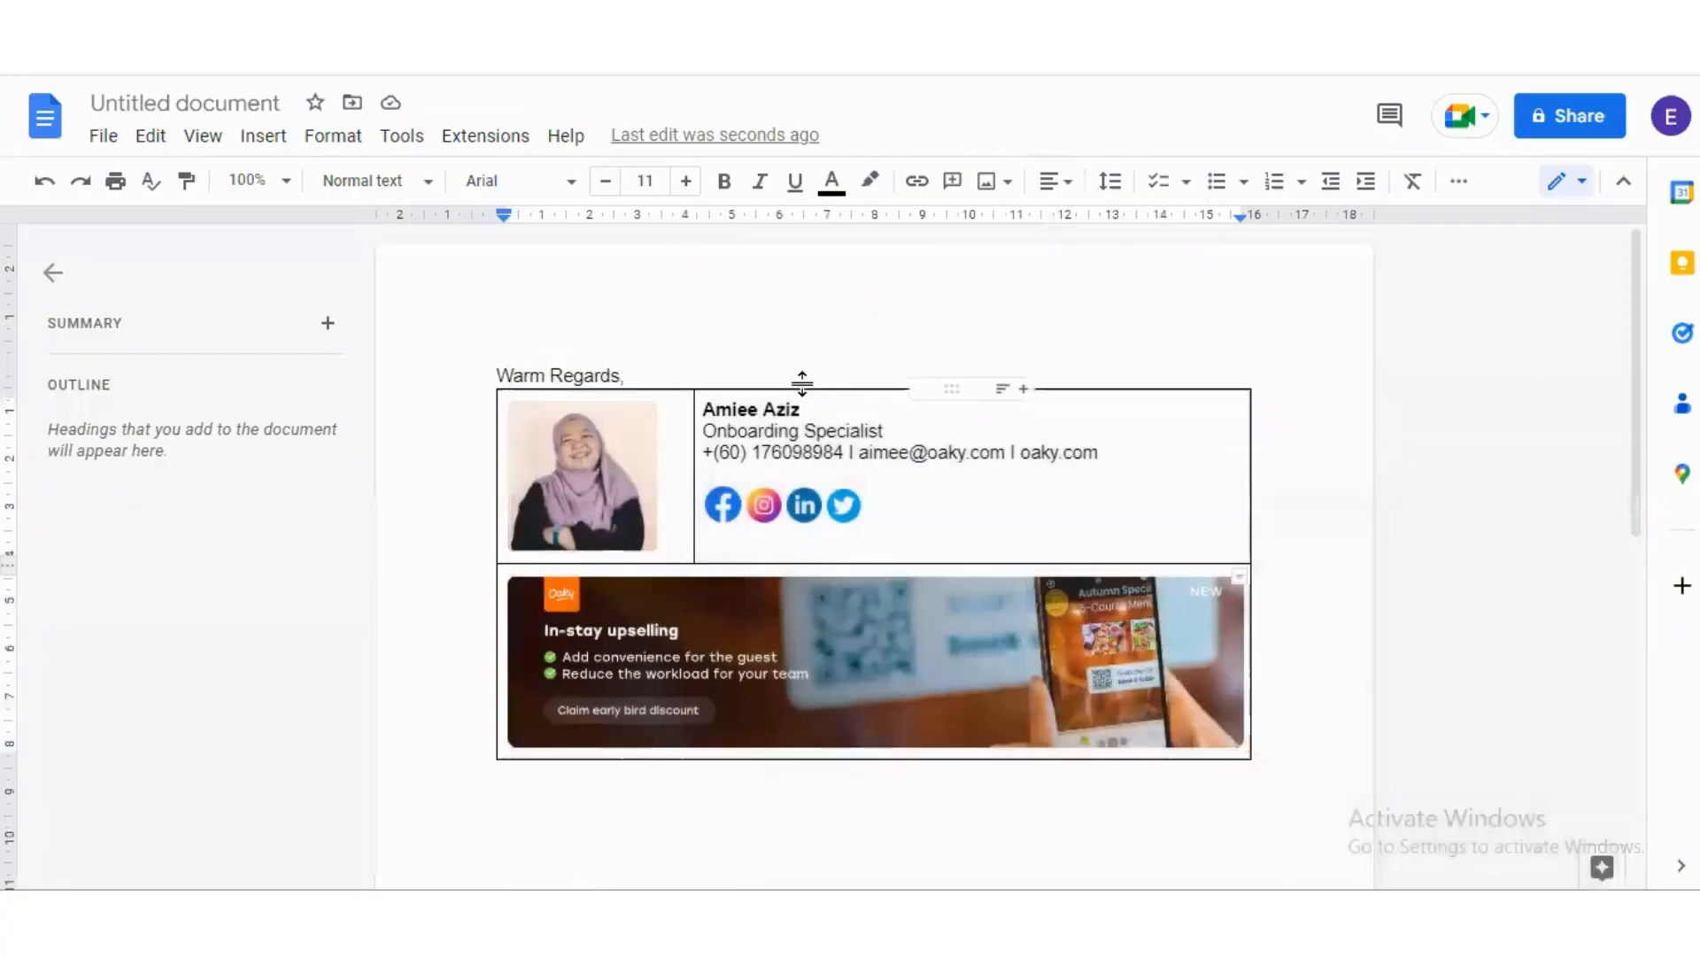
Set the top border of the contact details cell to a width of 0 pt.
click(797, 387)
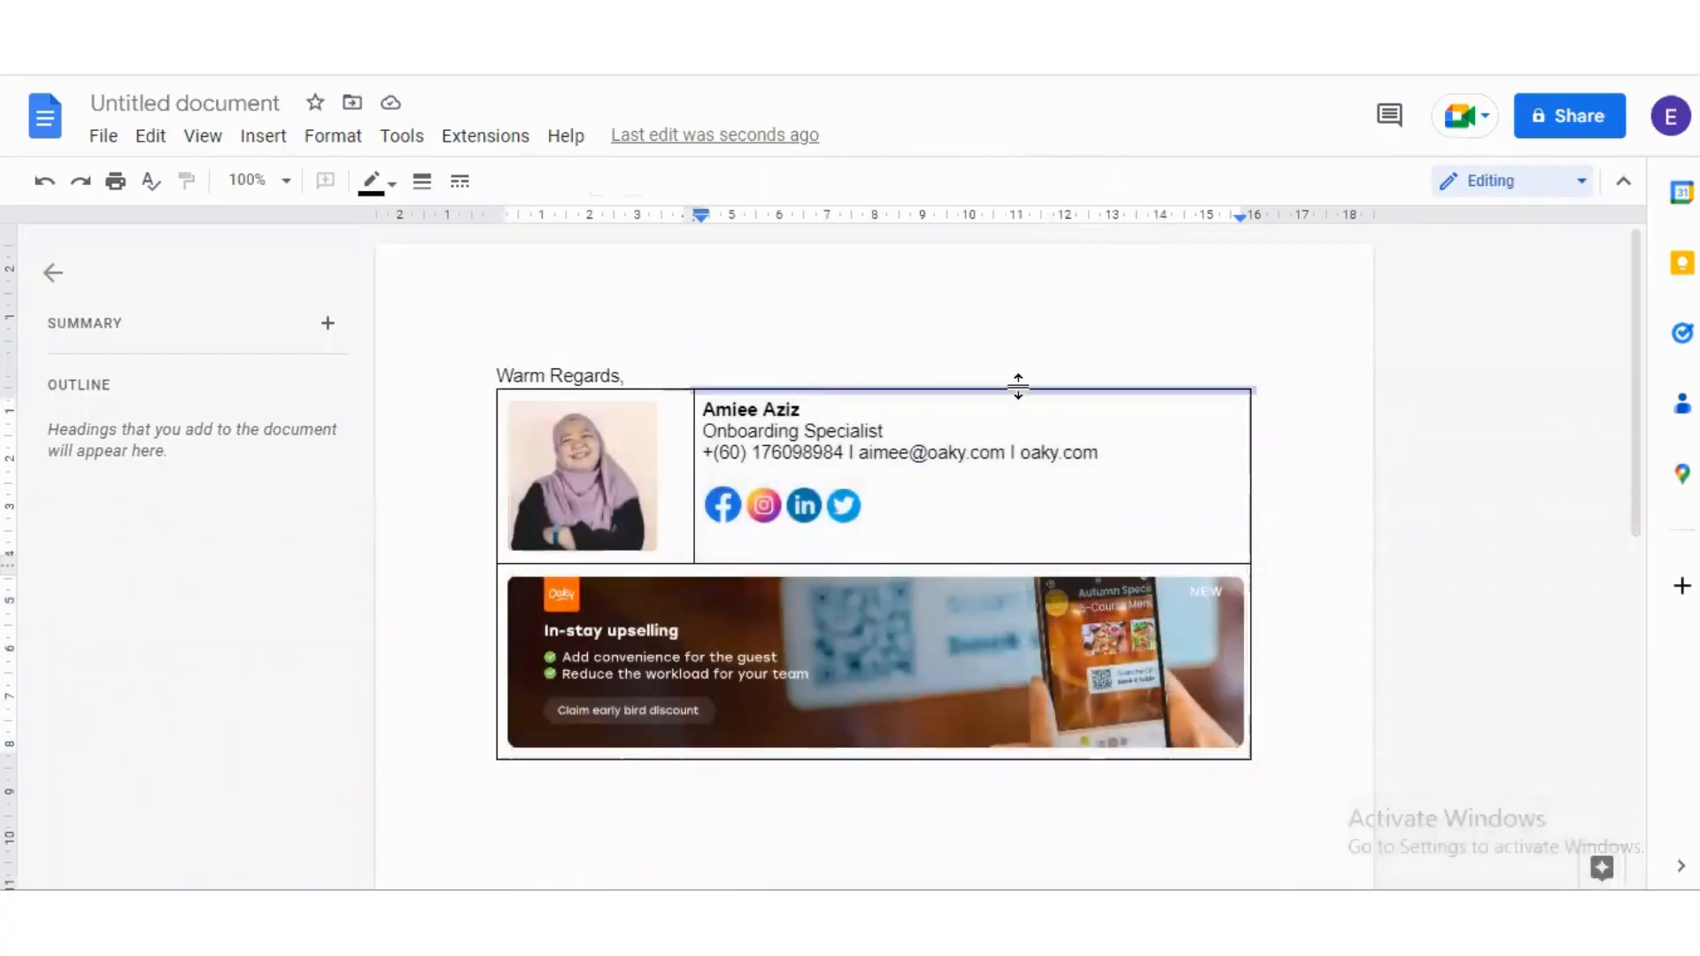
click(1581, 184)
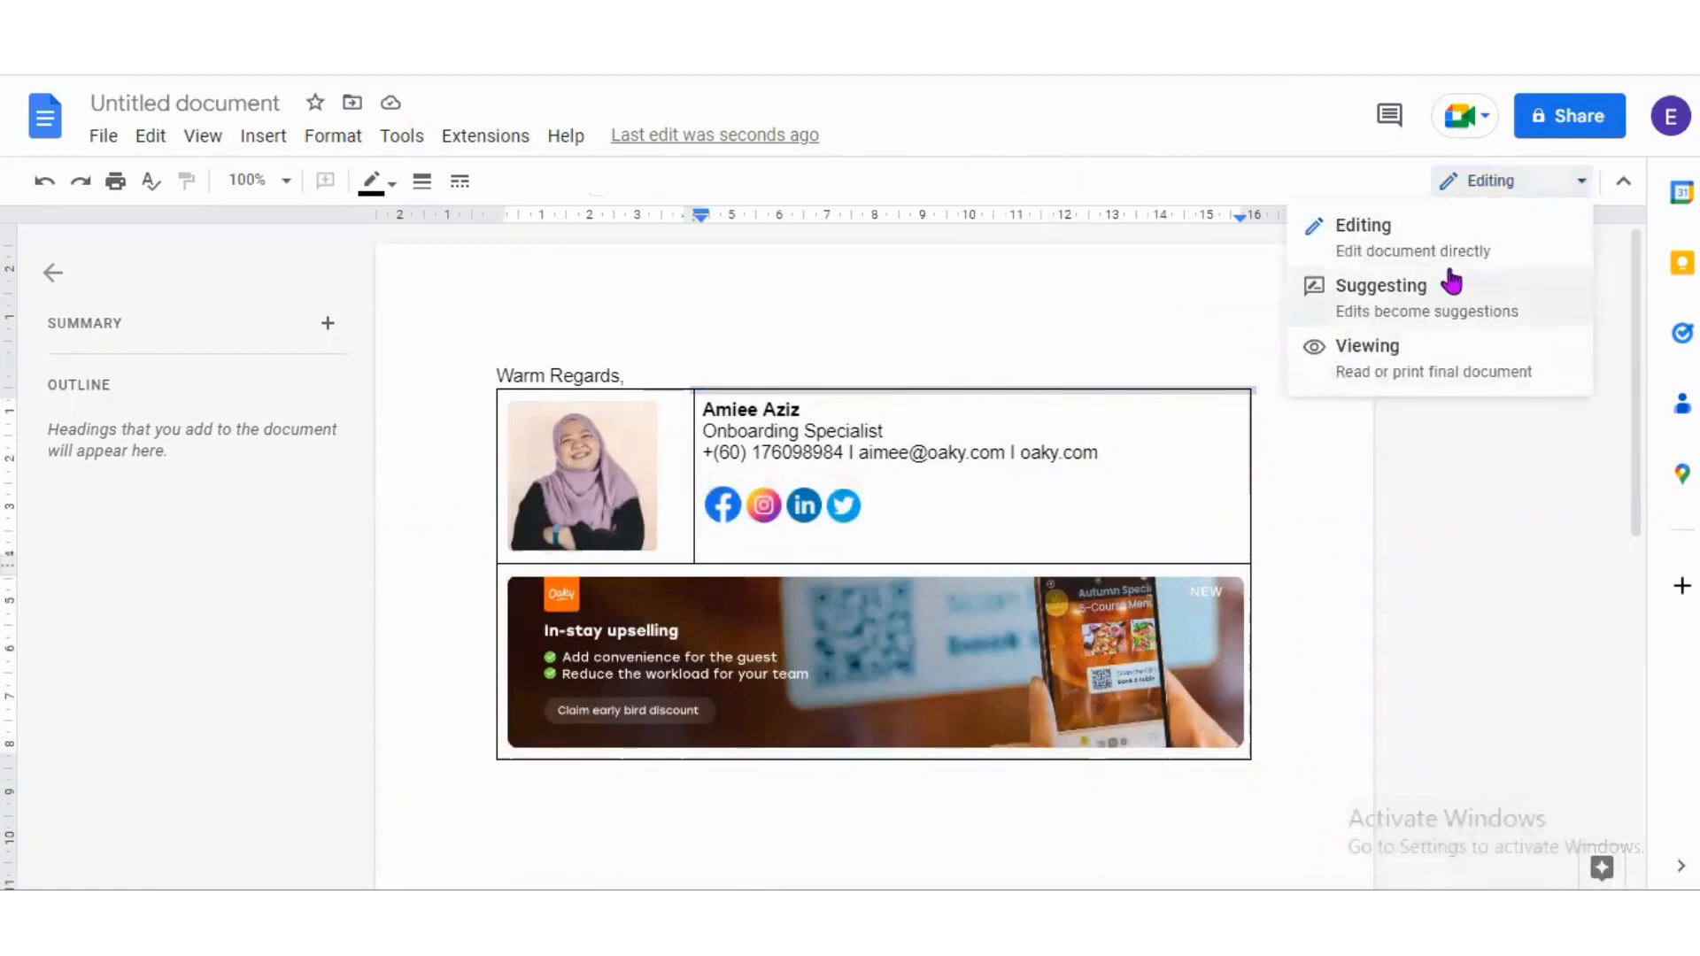
click(422, 182)
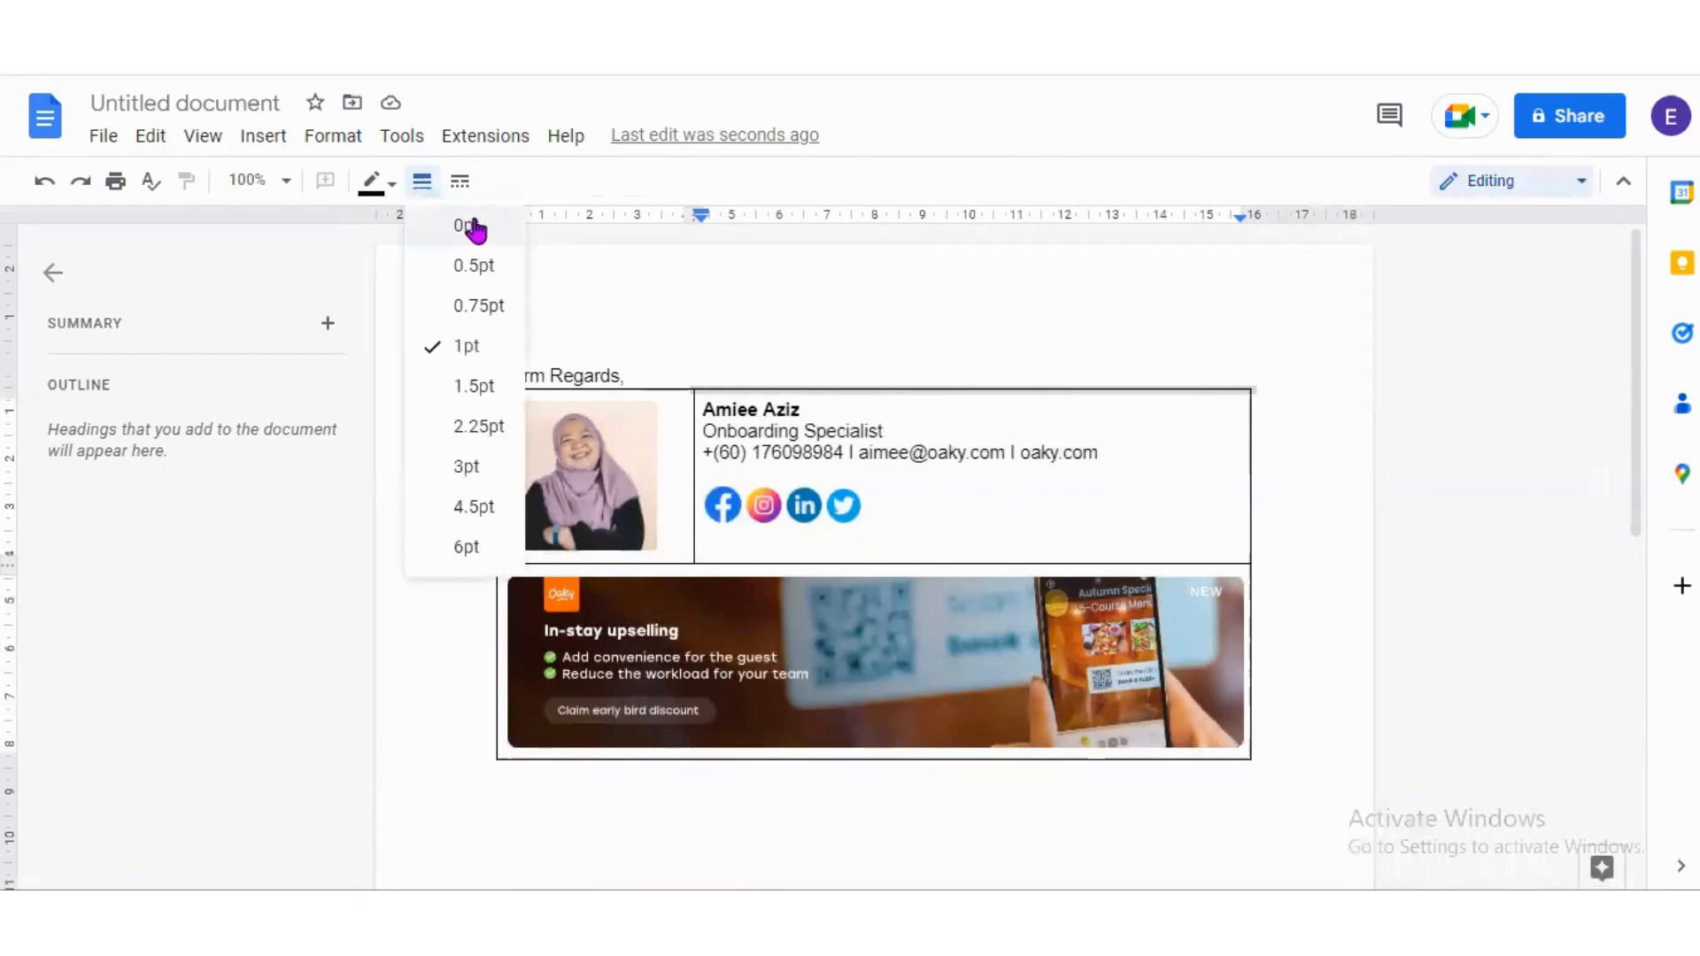
click(850, 387)
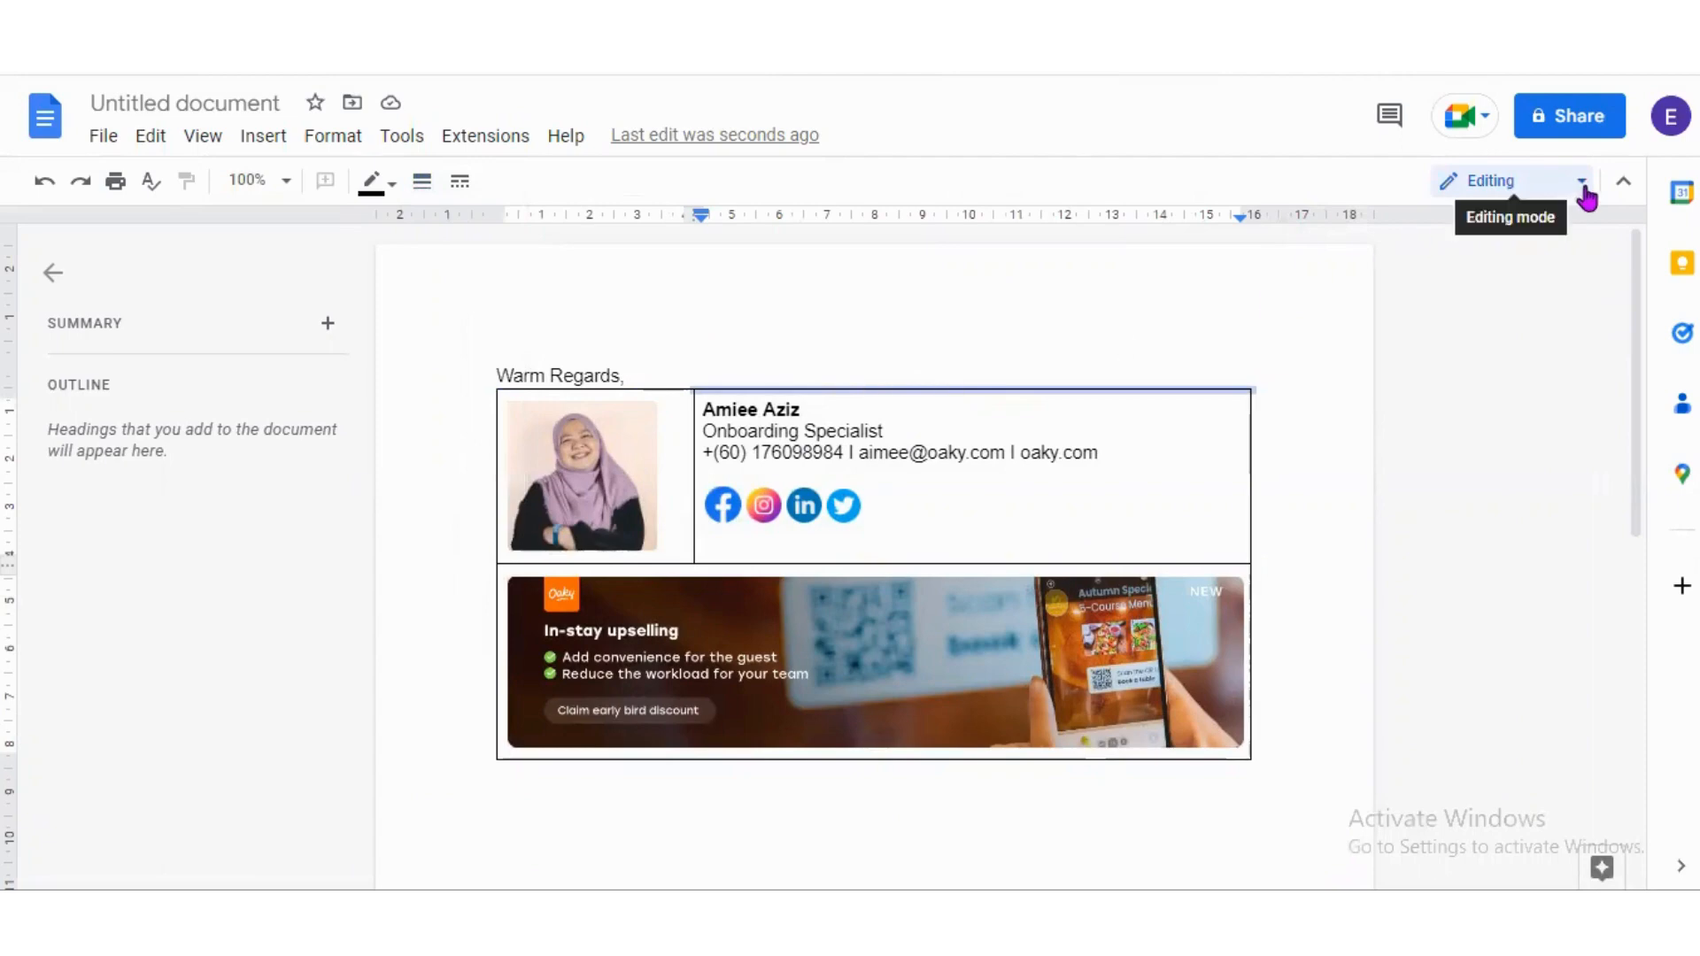
click(422, 186)
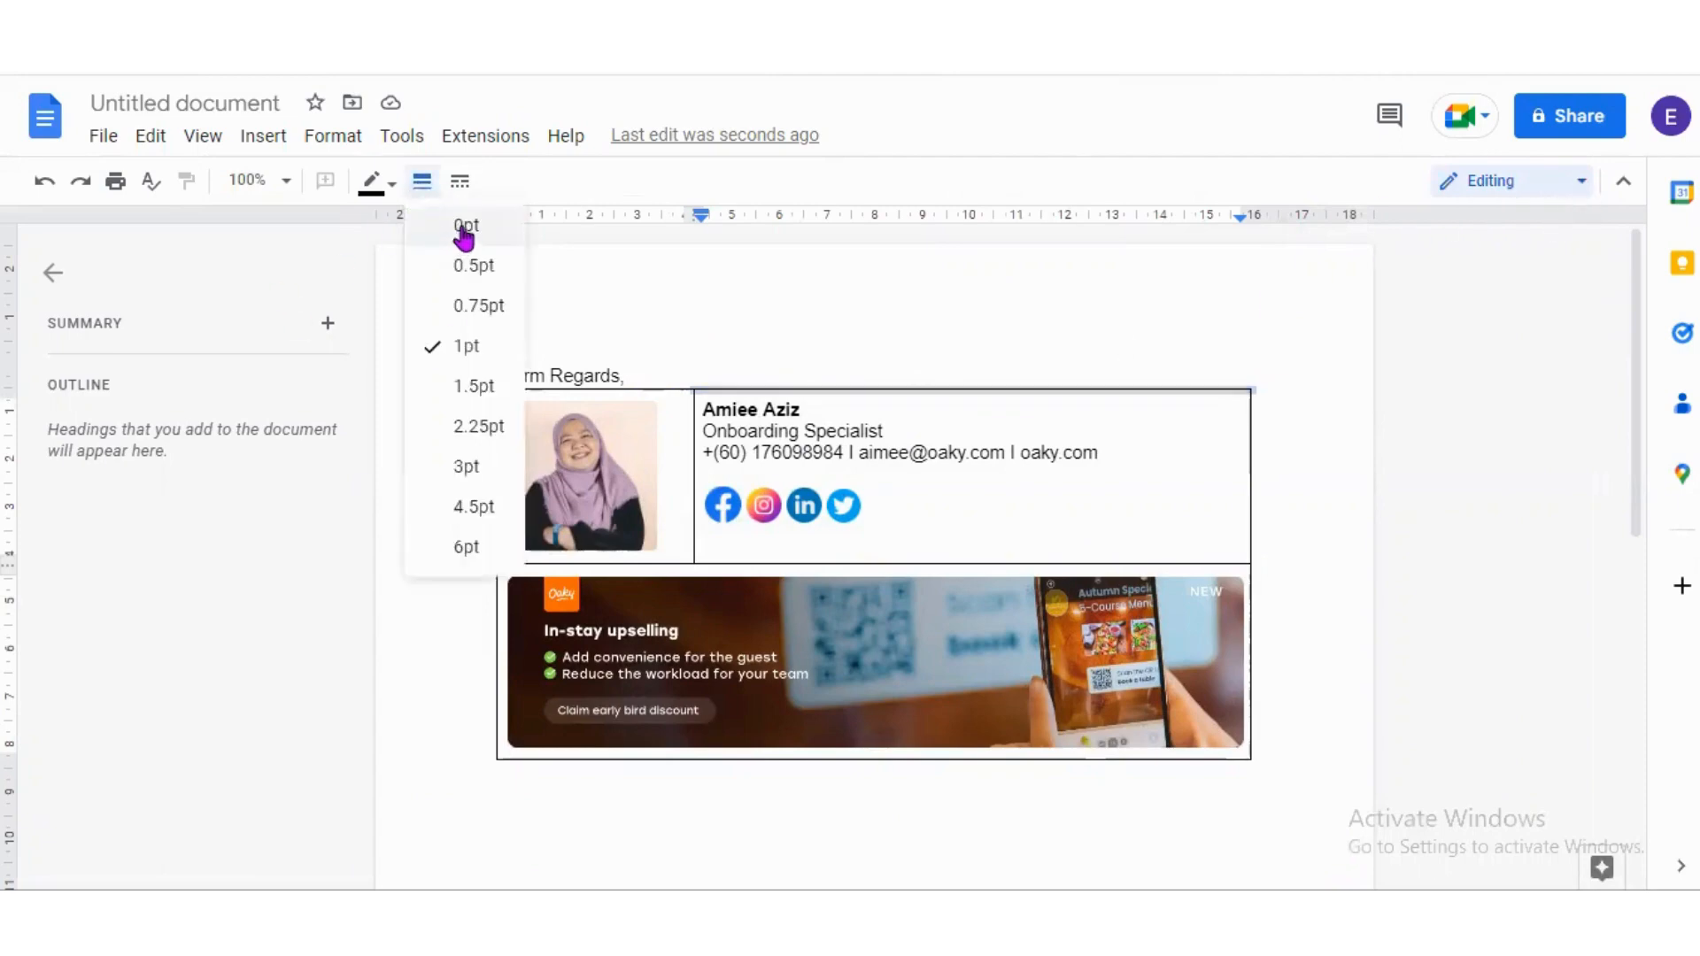
click(464, 229)
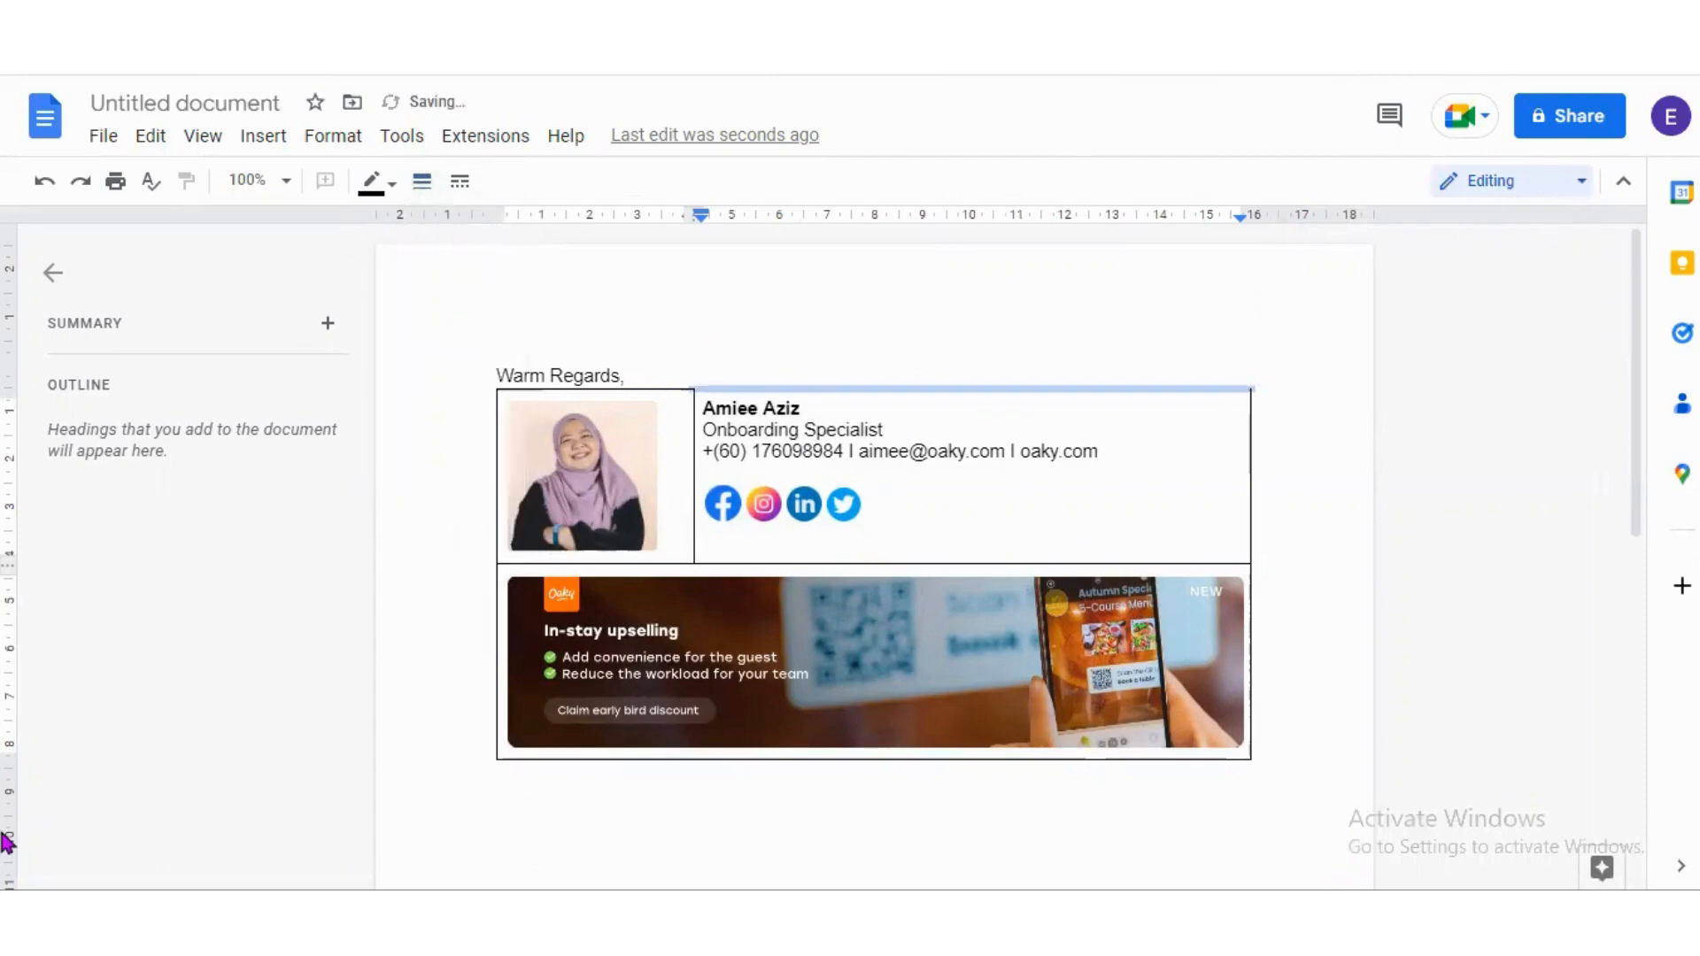
Set the outer right border of the contact details cell to a width of 0 pt.
click(1249, 506)
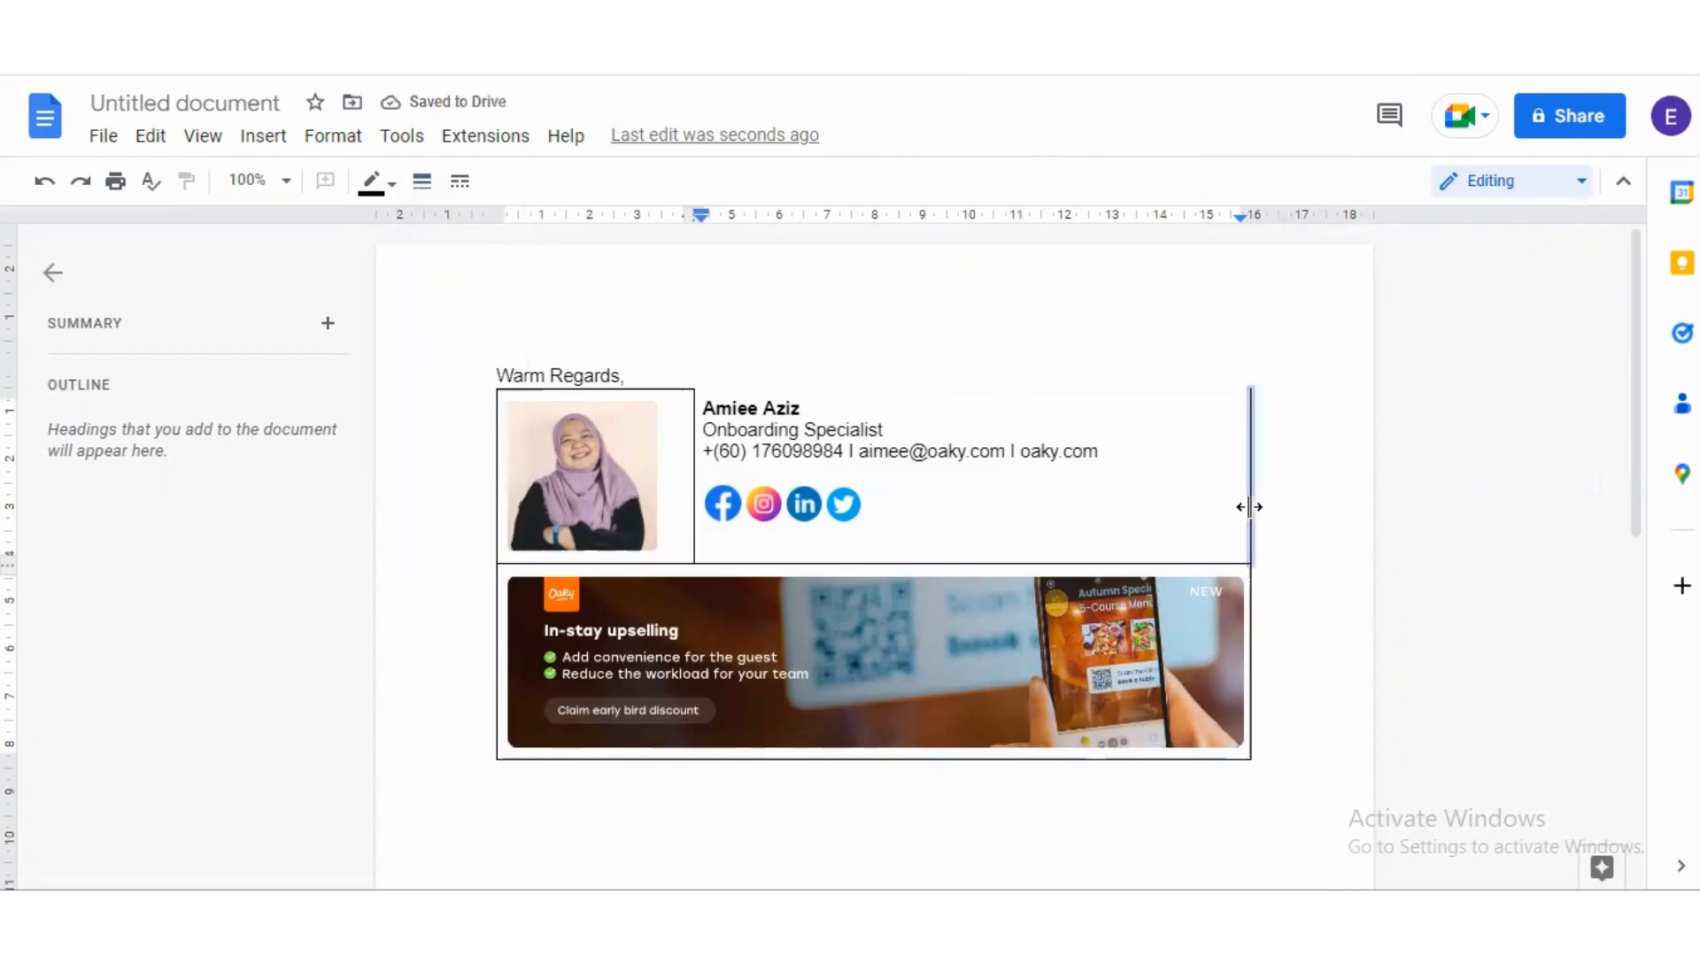
click(422, 182)
click(459, 232)
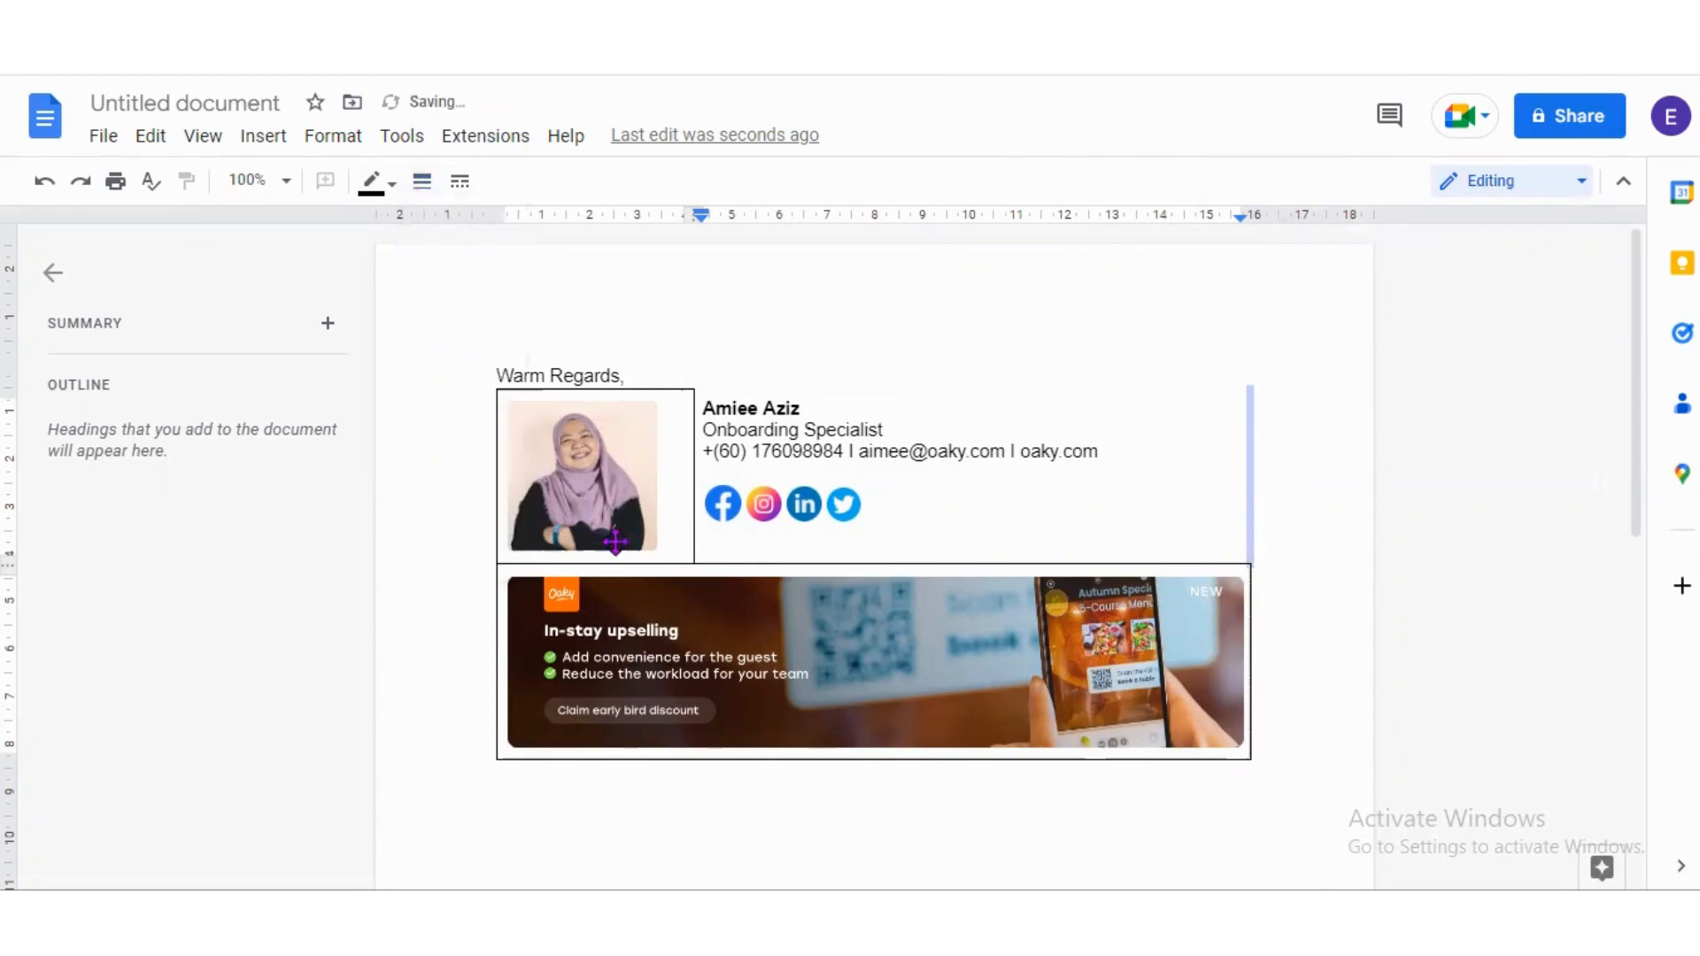
Select all remaining borders around the photo cell and the banner cell together and set their width to 0 pt.
click(694, 542)
click(665, 389)
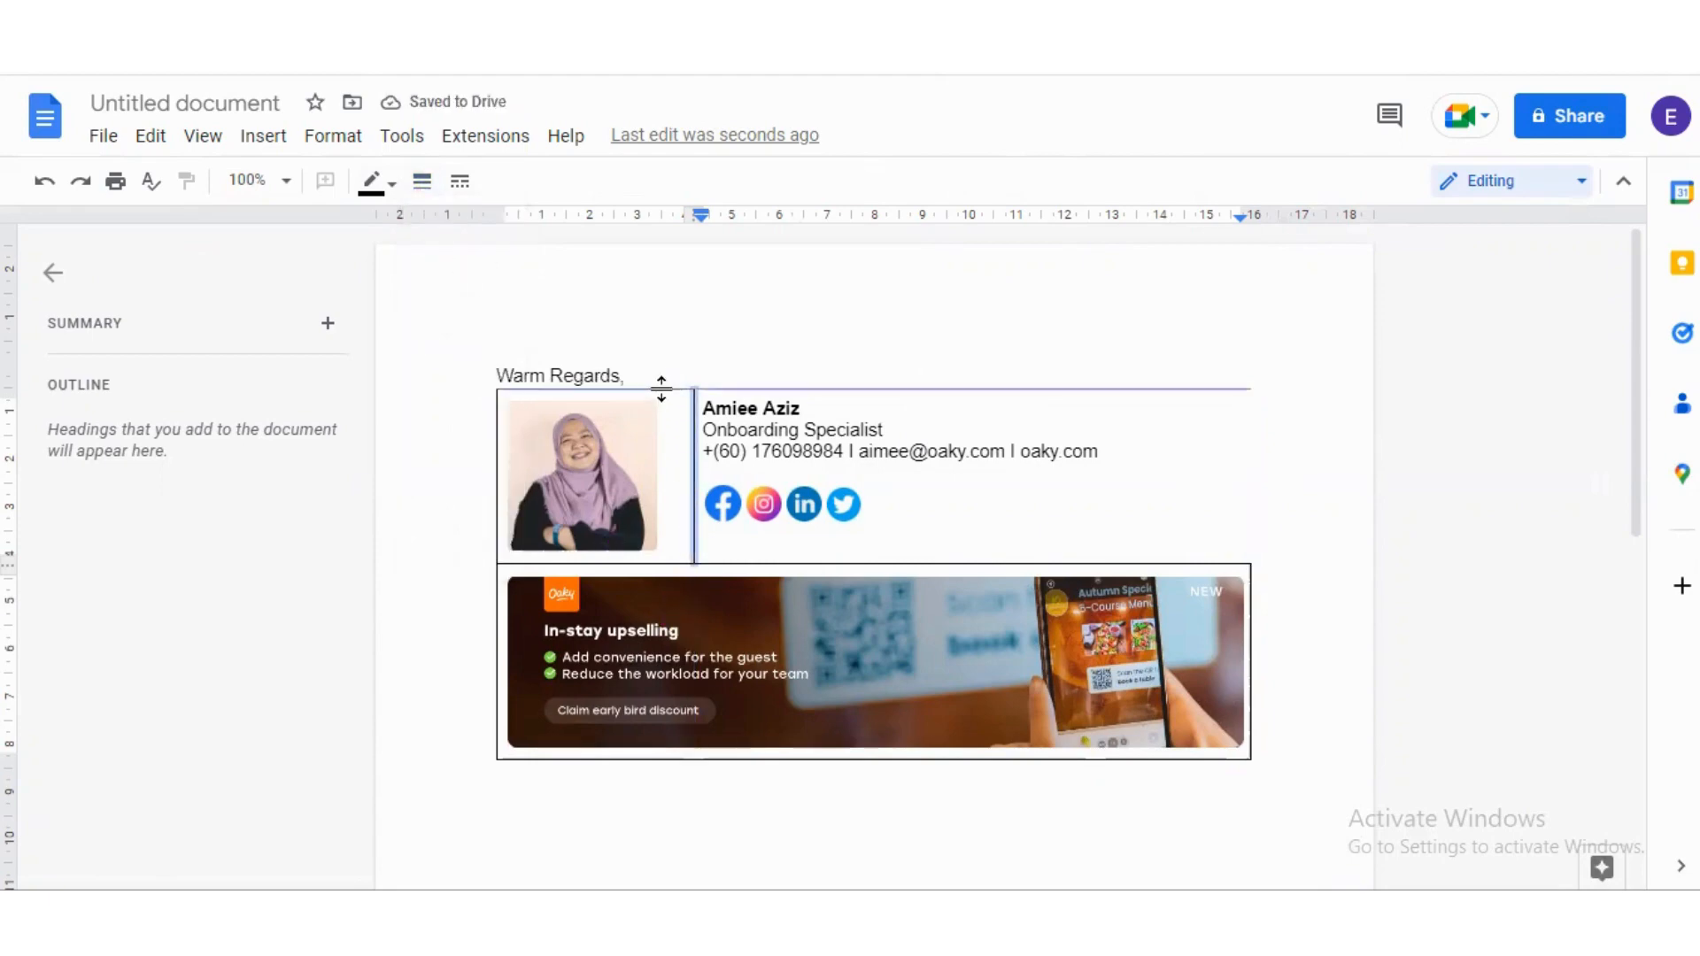
shift+click(496, 447)
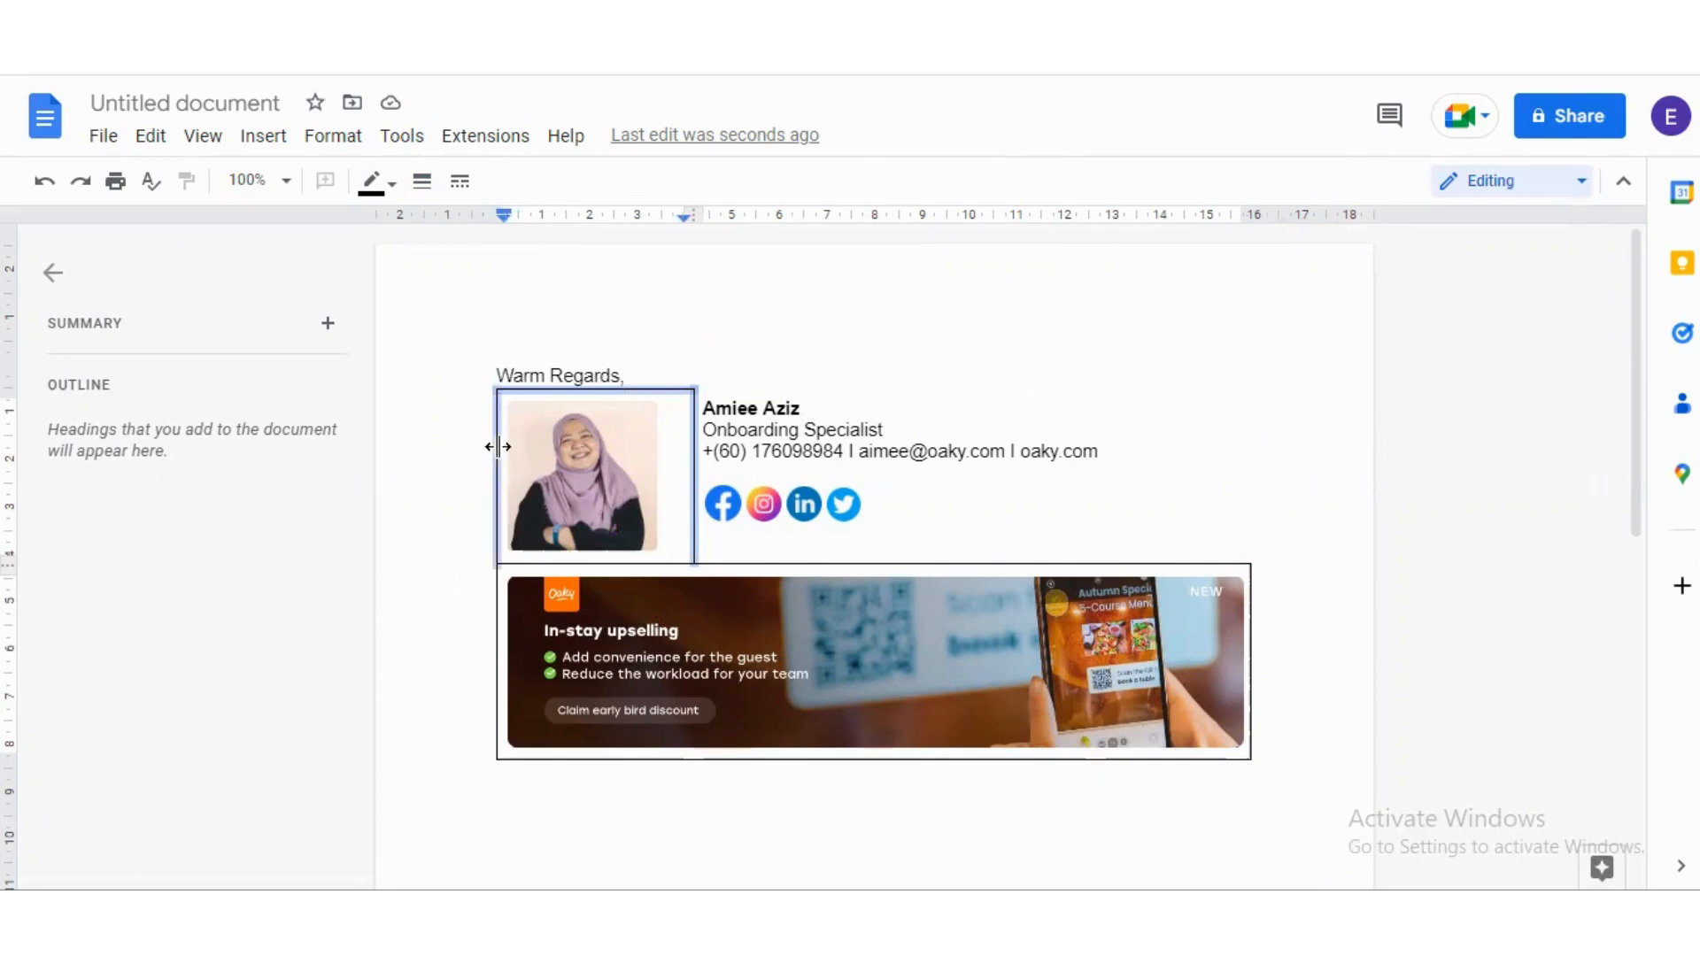
shift+click(542, 564)
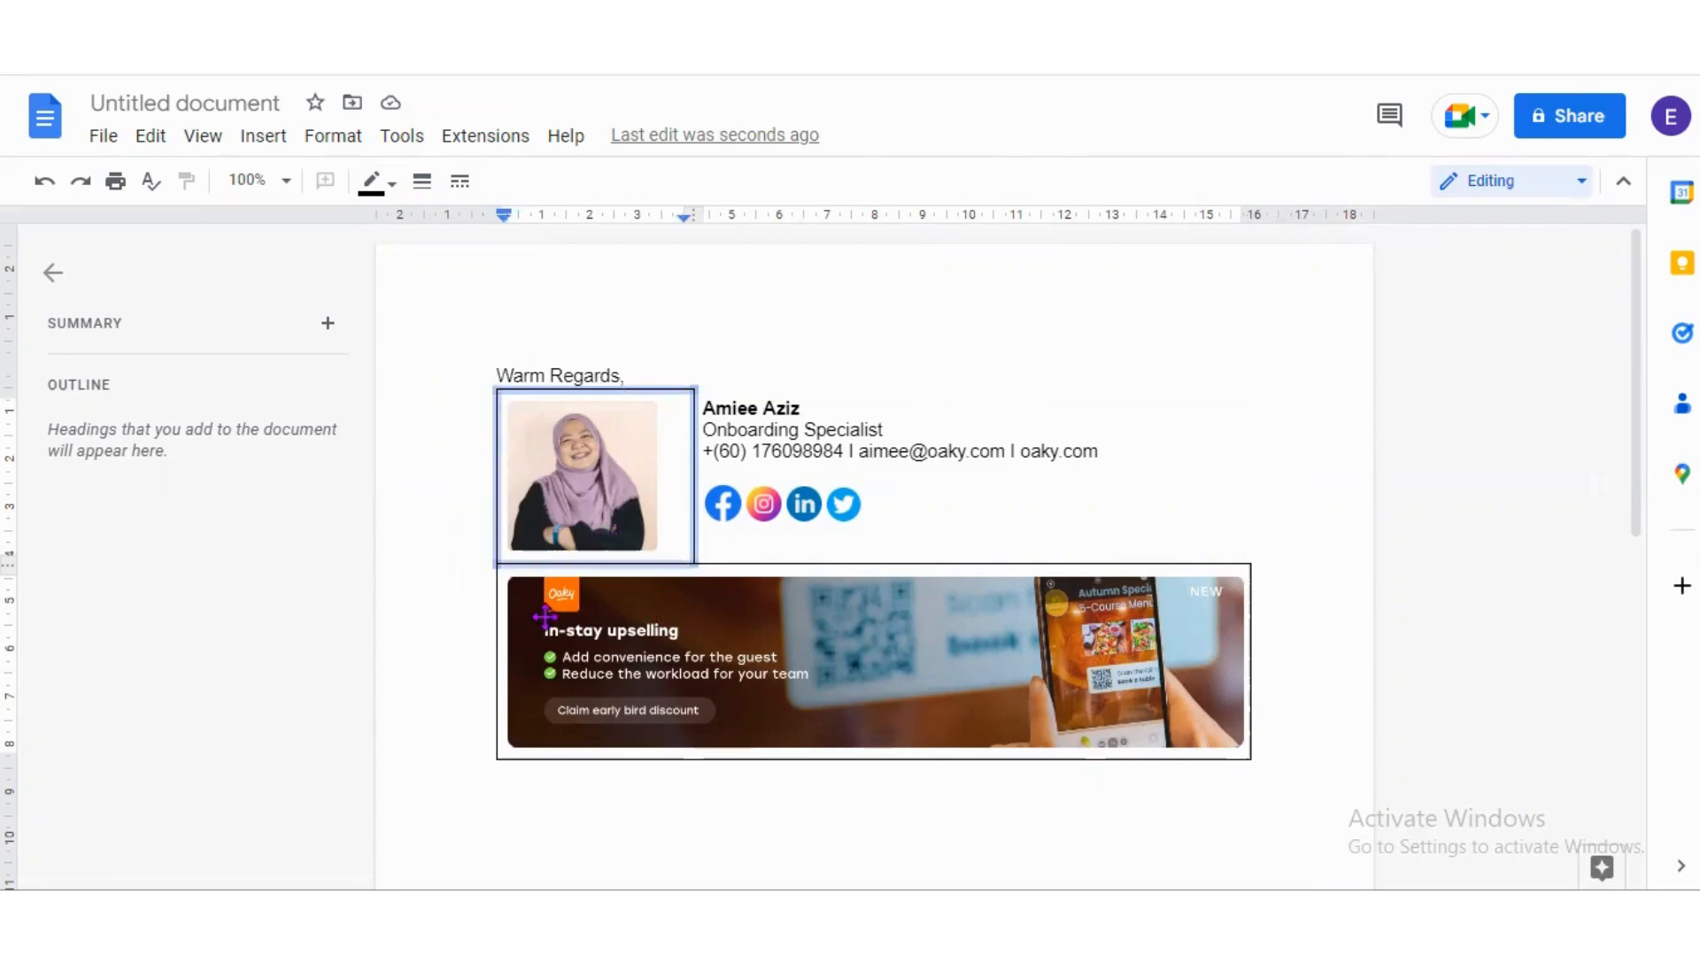
shift+click(498, 664)
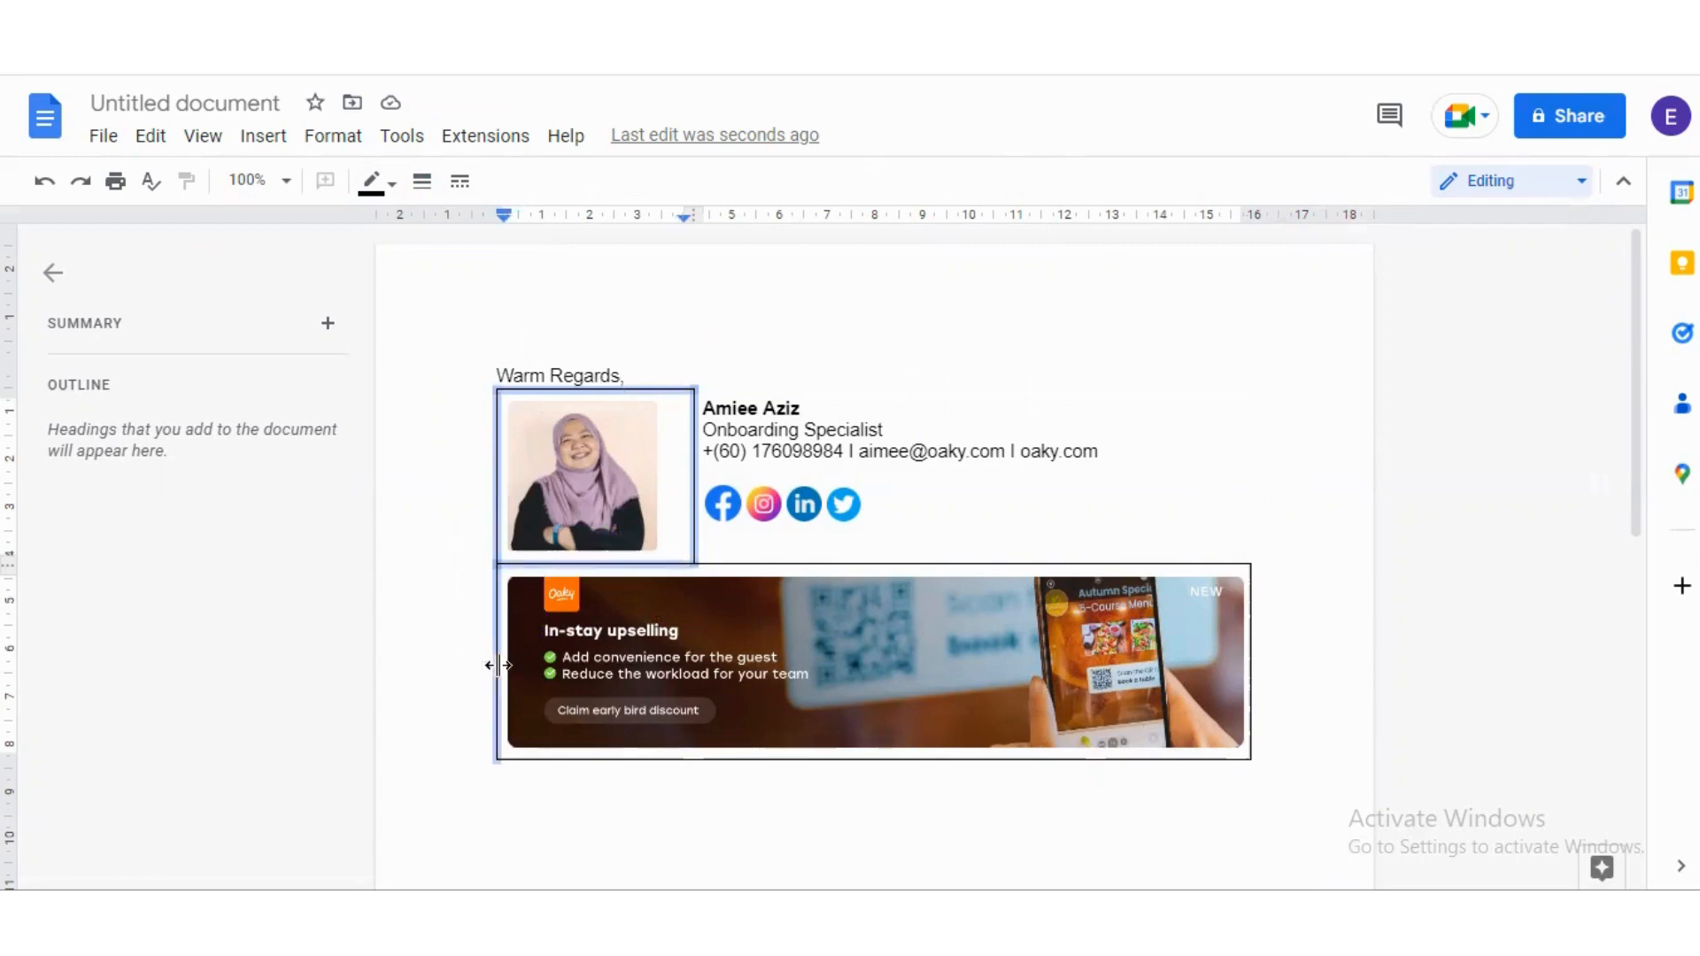
shift+click(578, 760)
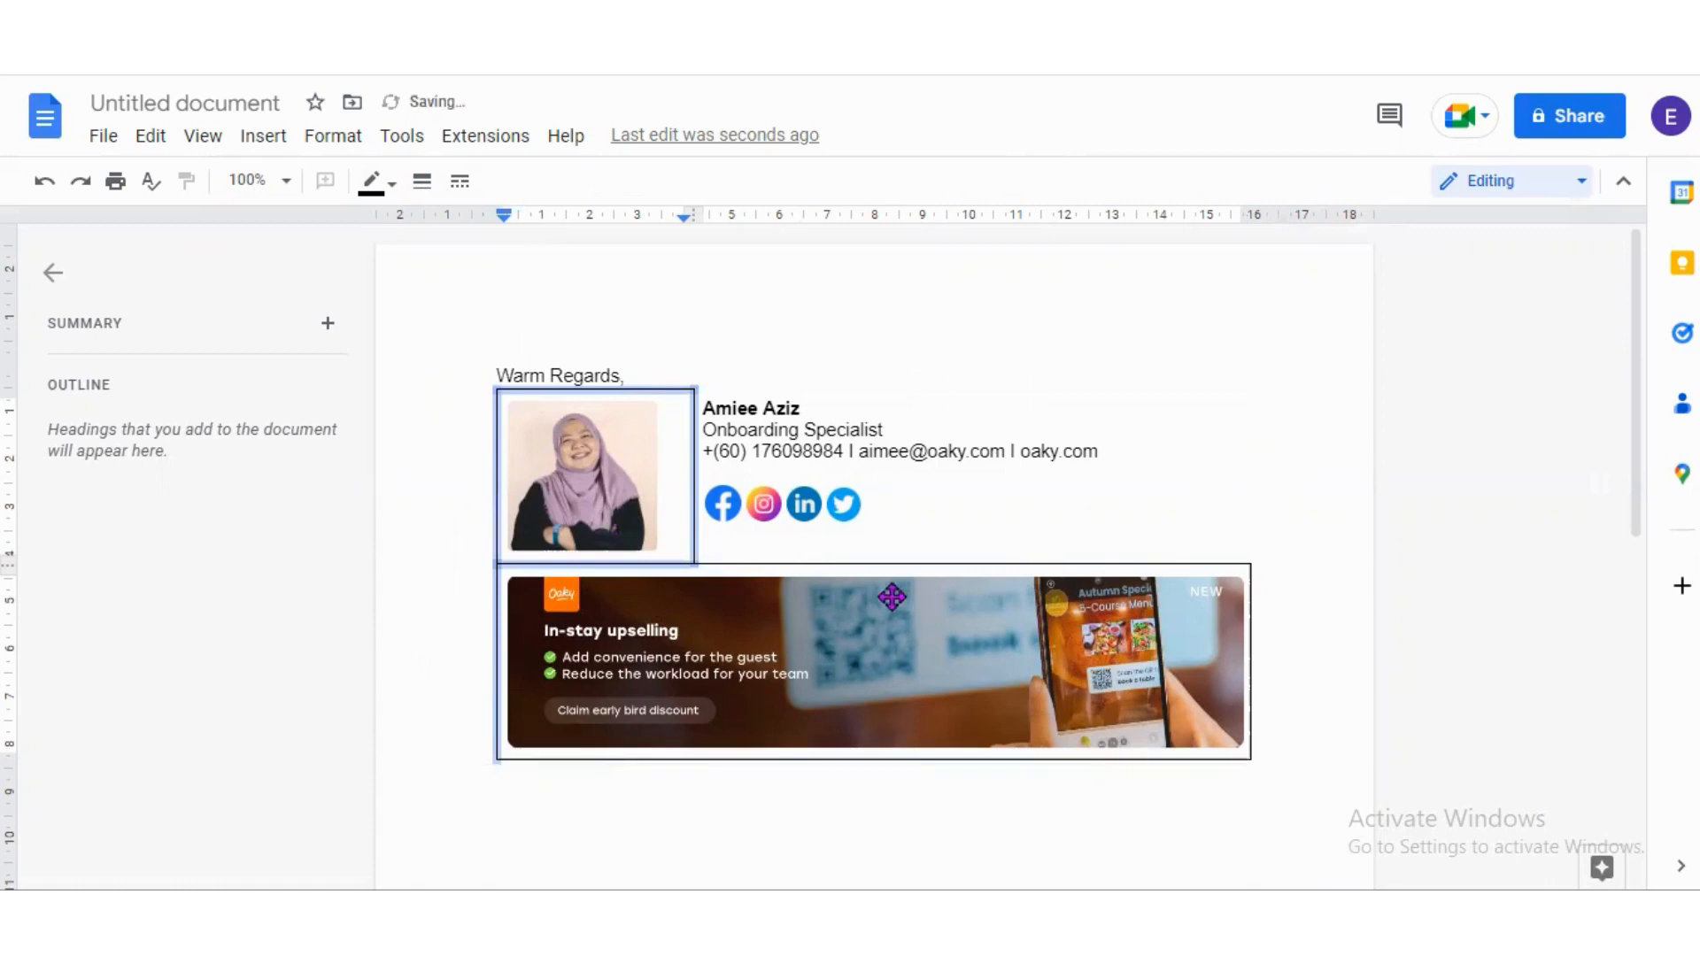
shift+click(873, 563)
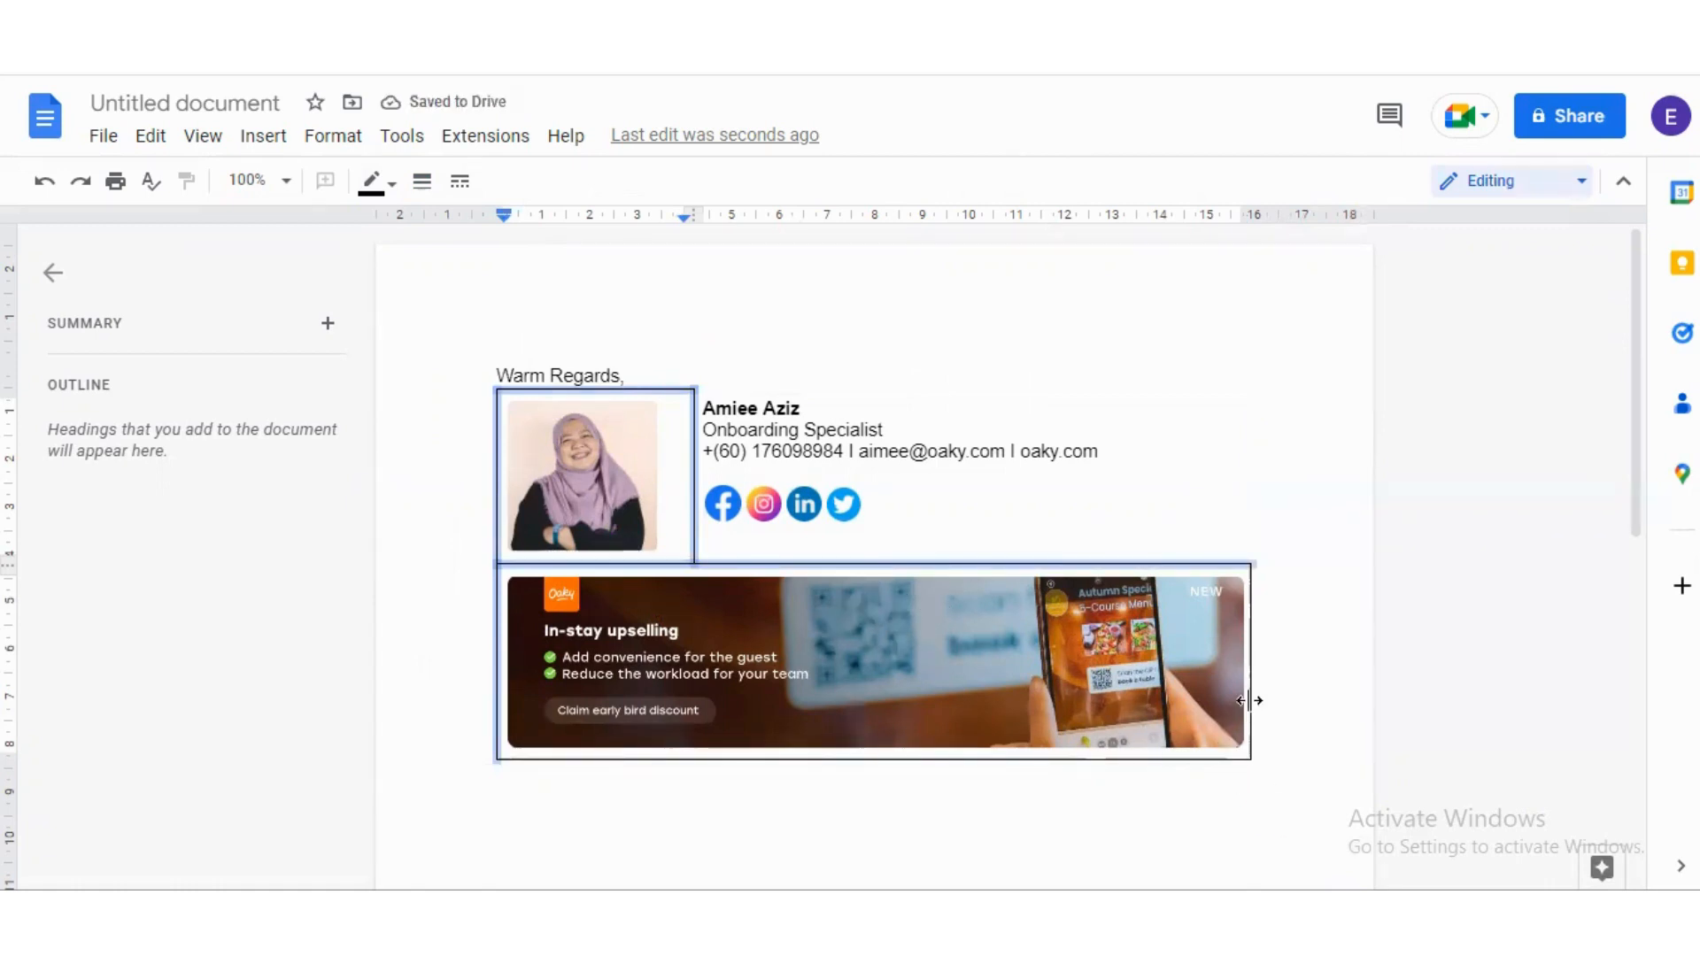
drag(1249, 700, 1252, 698)
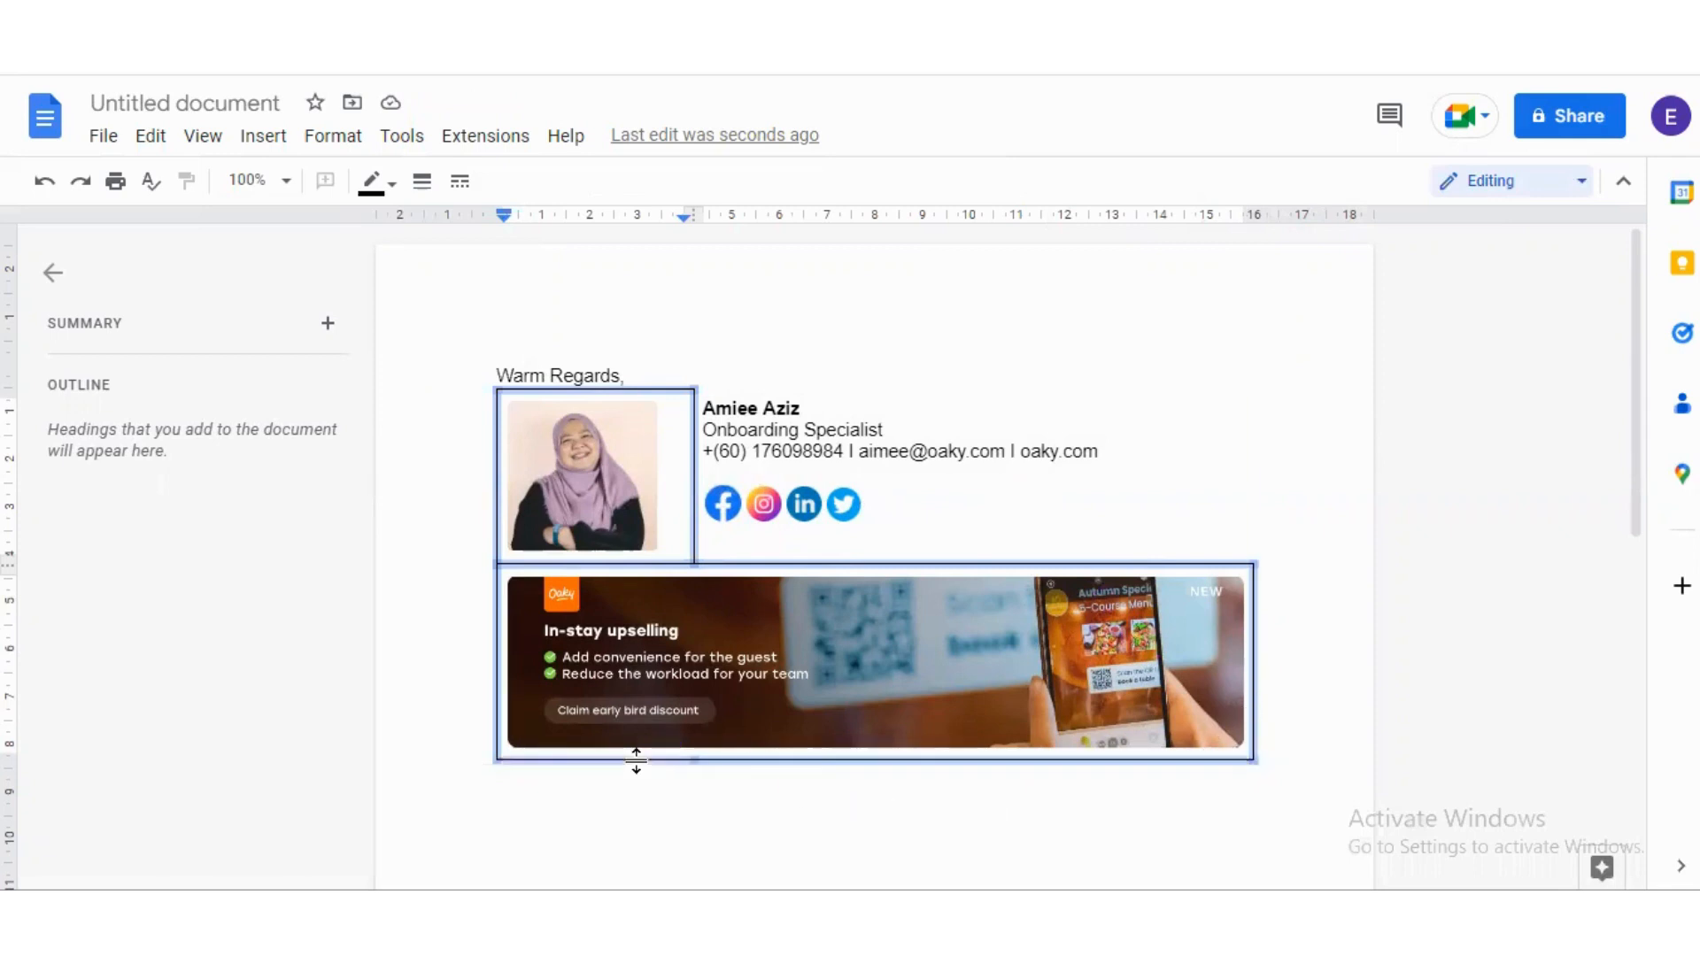
click(421, 181)
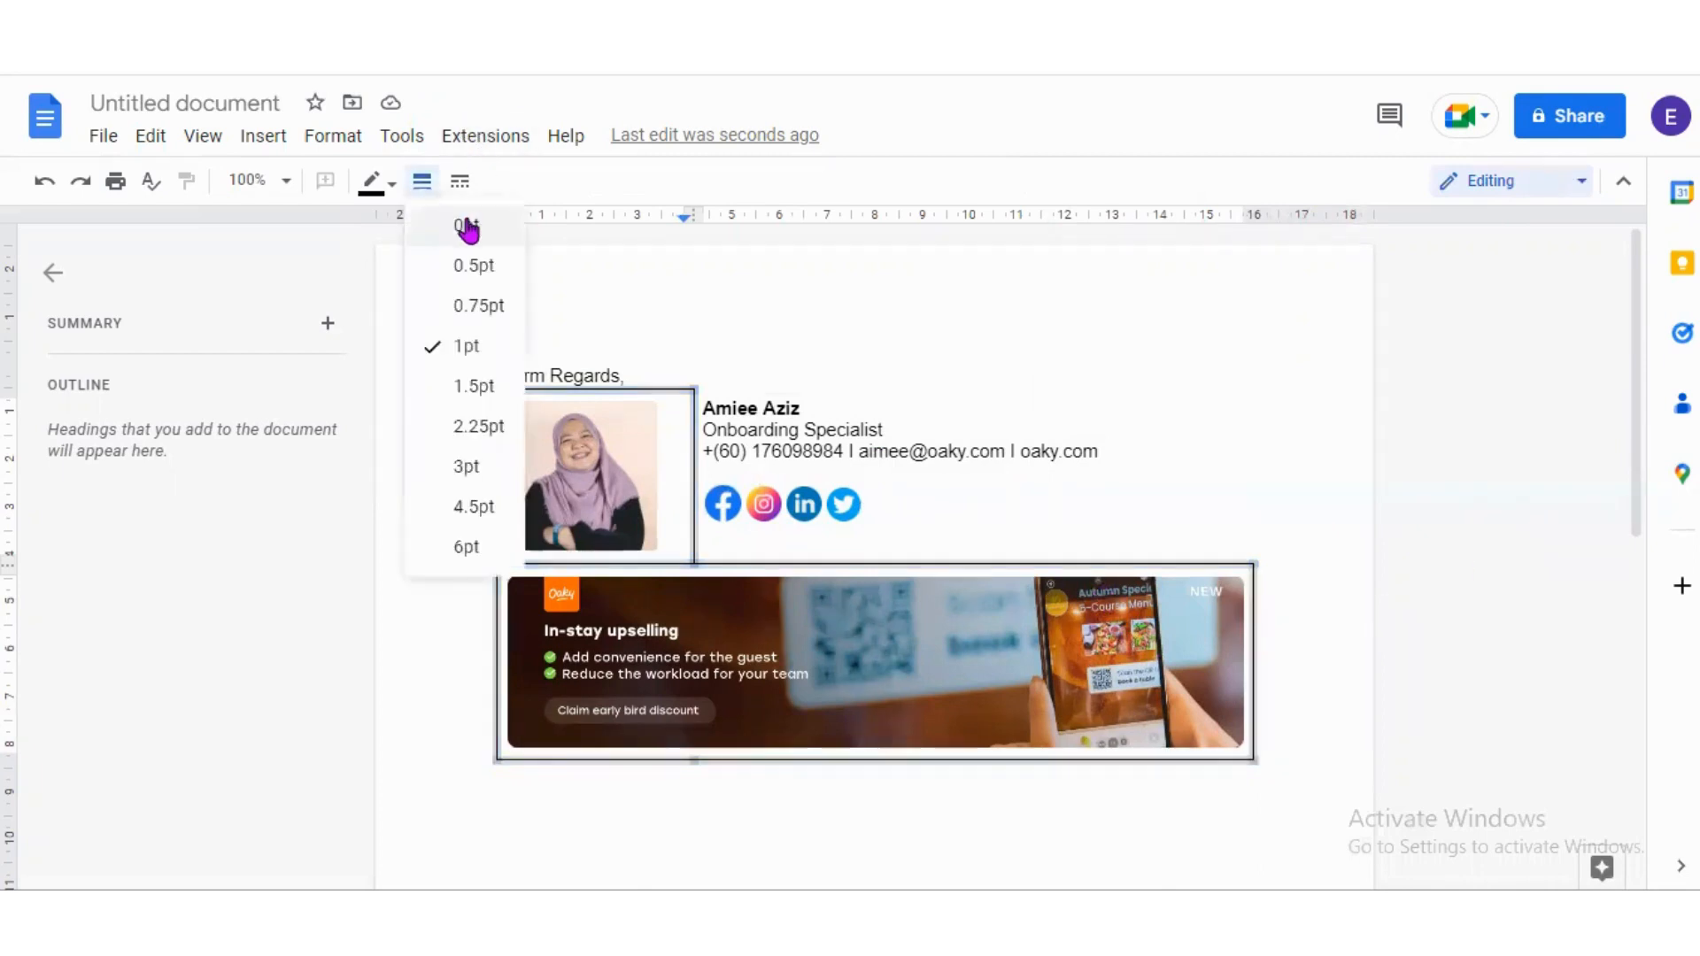
click(467, 228)
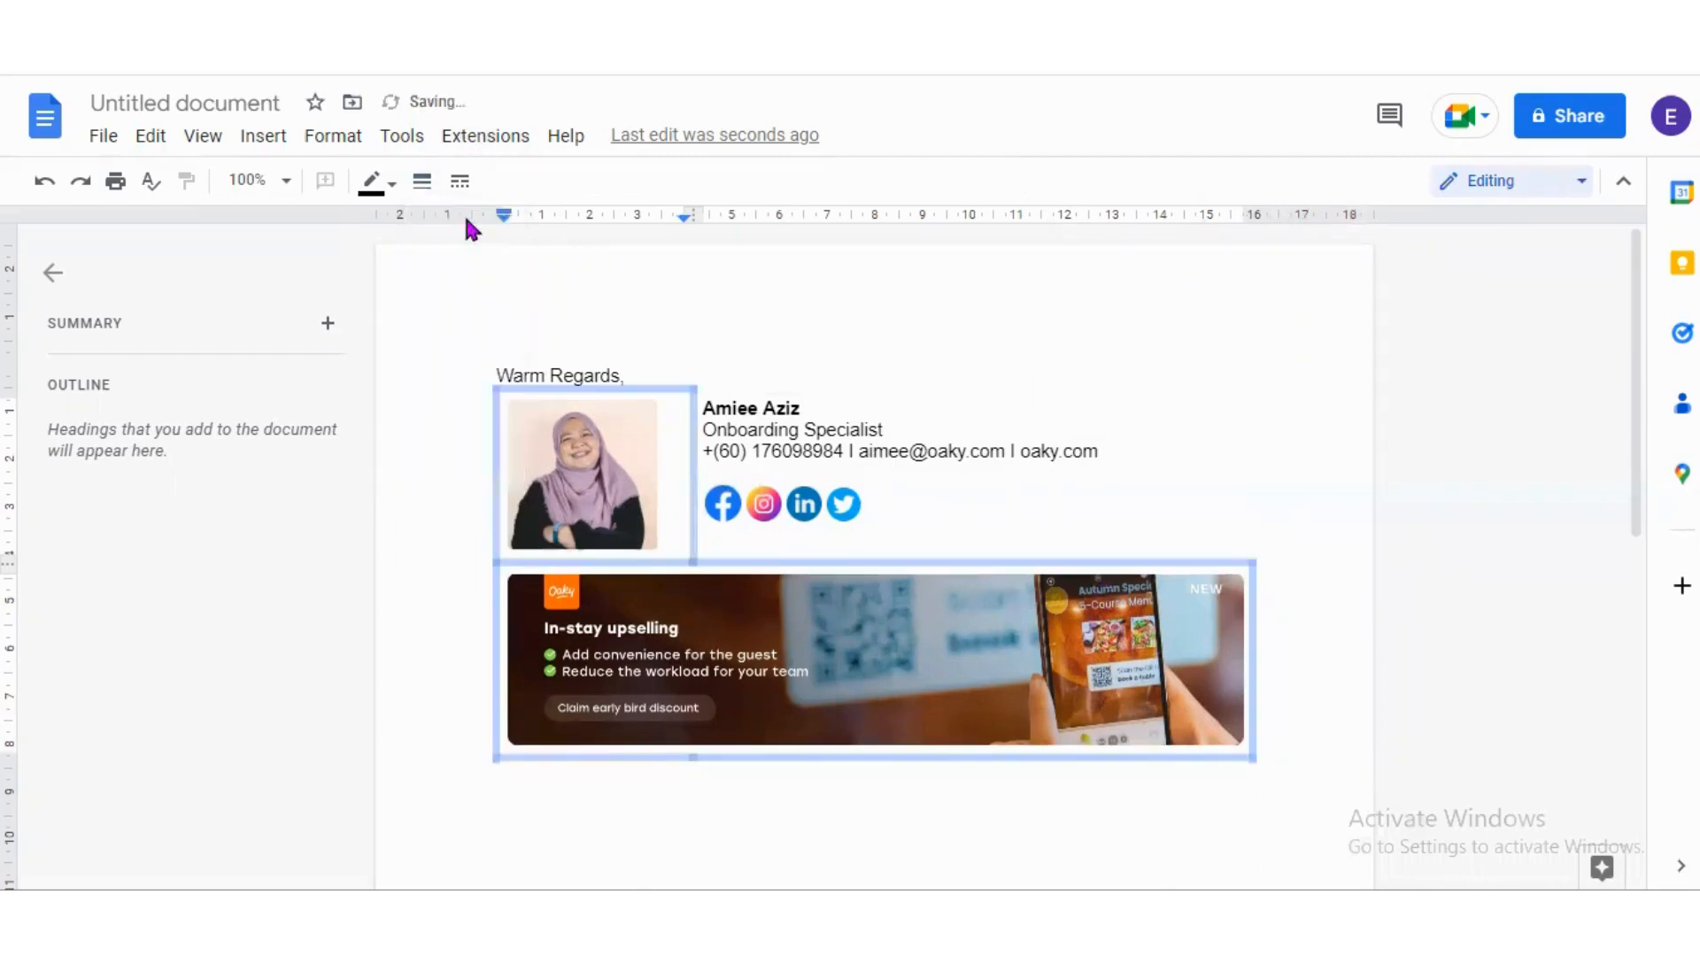
click(1041, 493)
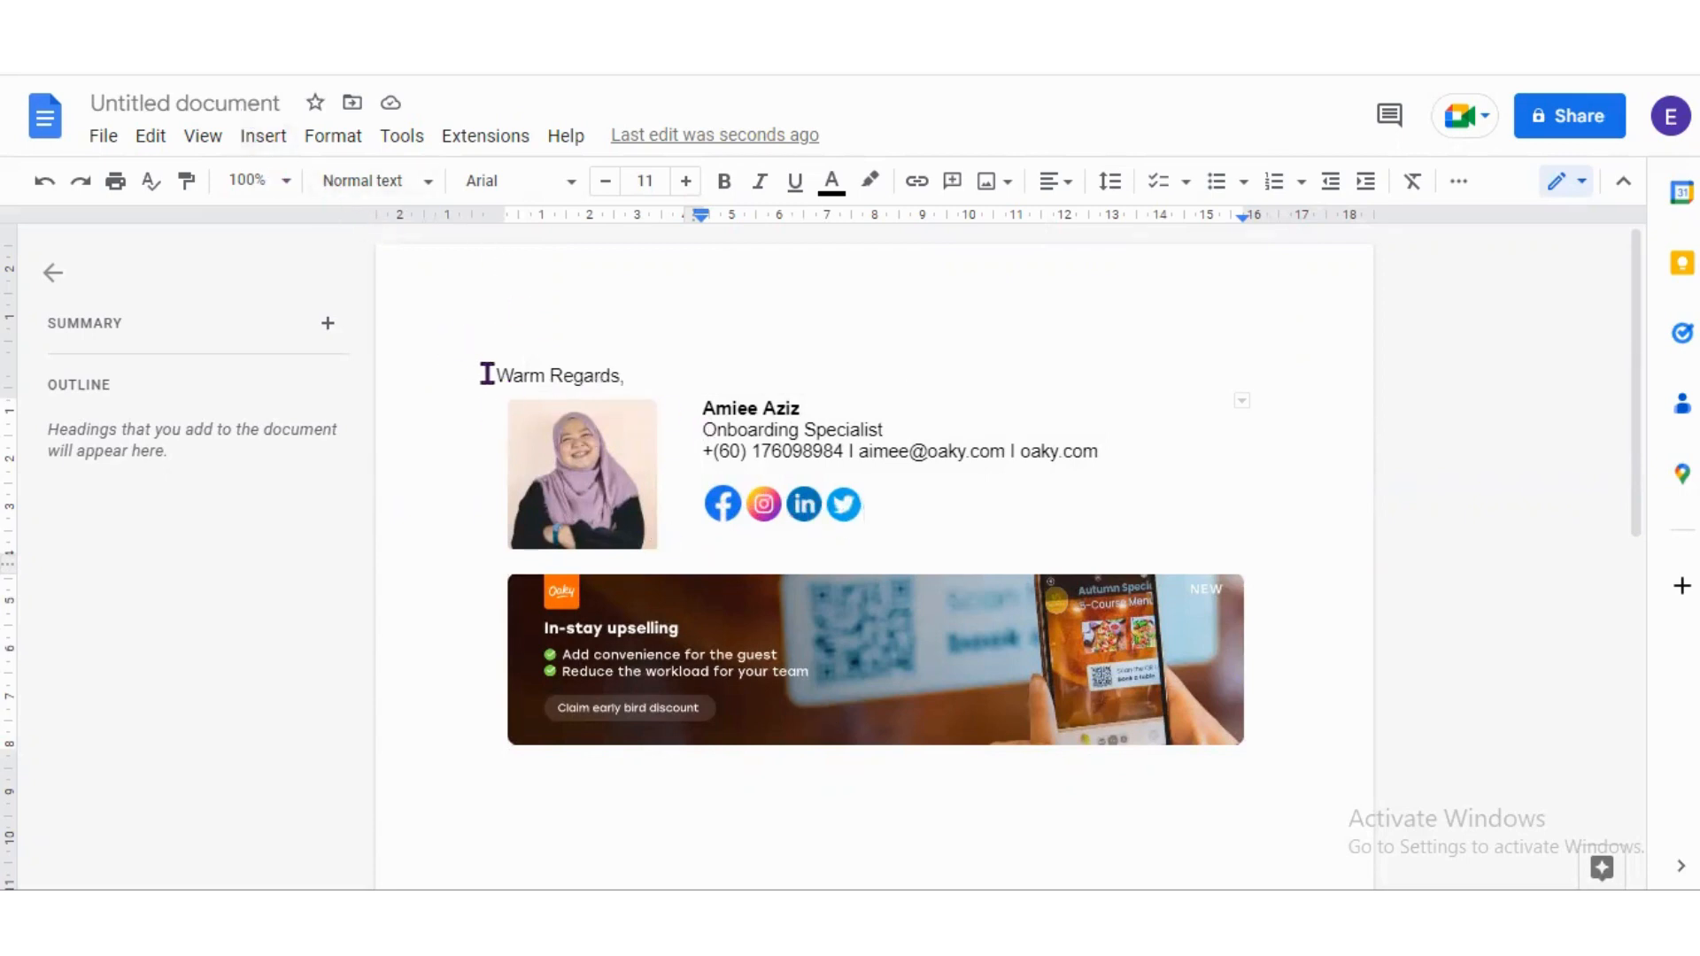
Copy the whole signature from "Warm Regards," through the banner, switch to Gmail and open its full settings.
mouse_move(486, 373)
mouse_down()
mouse_move(979, 570)
mouse_move(1063, 647)
mouse_up()
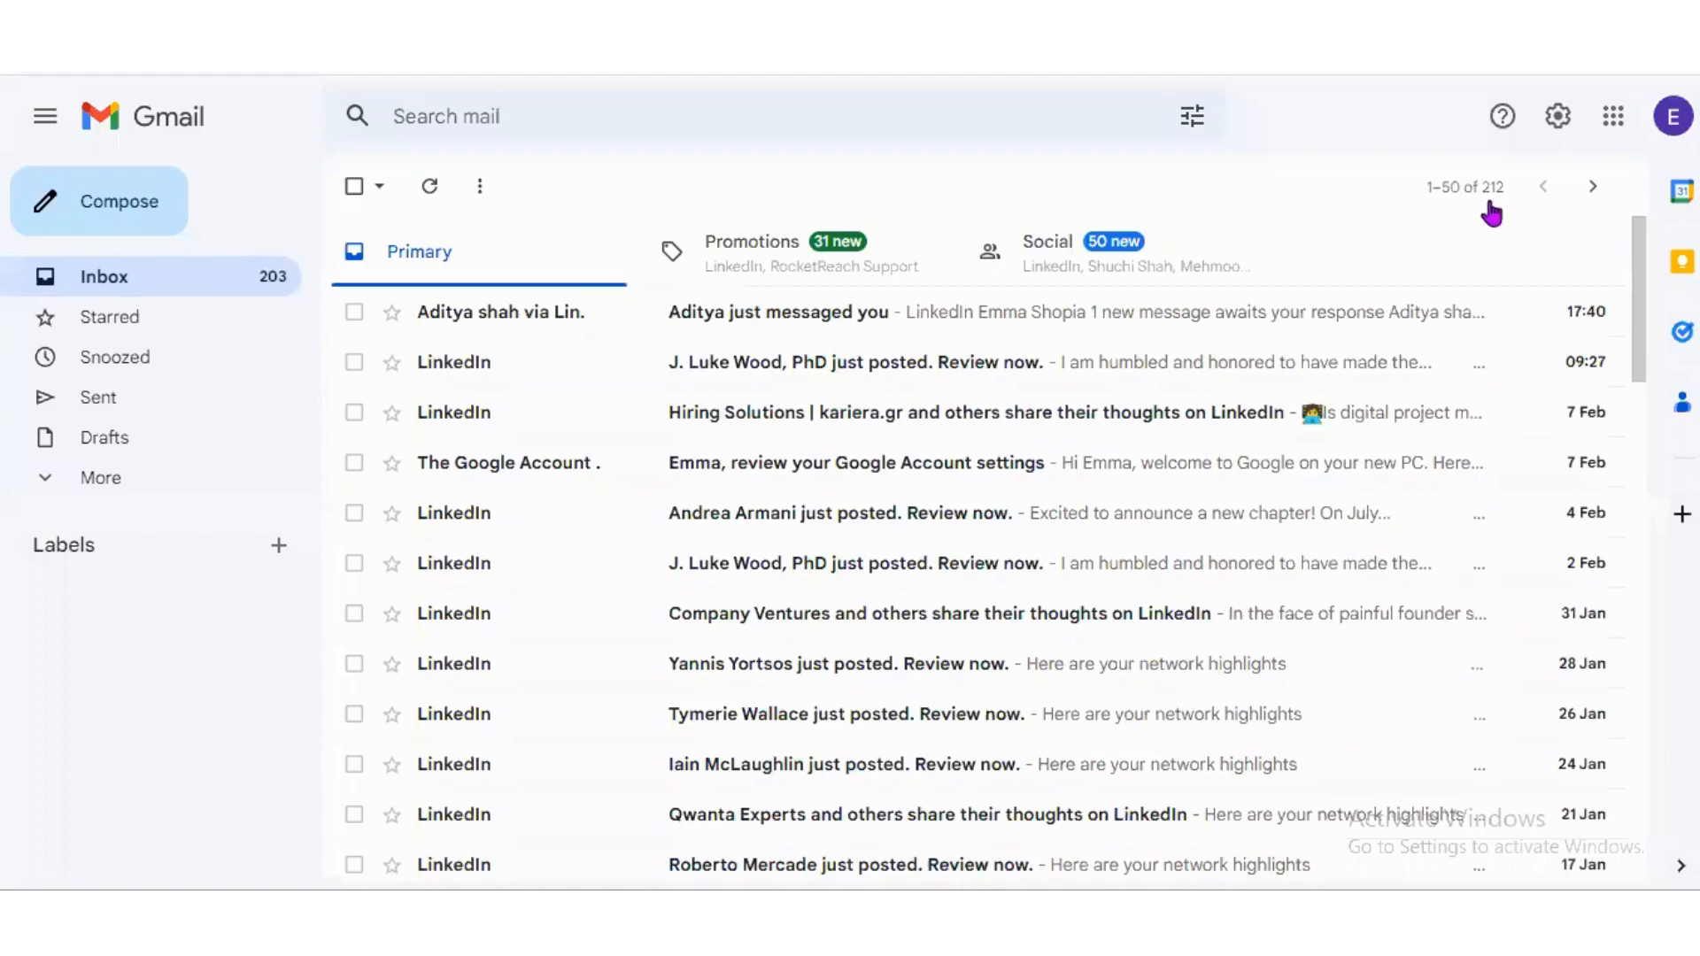
click(1558, 116)
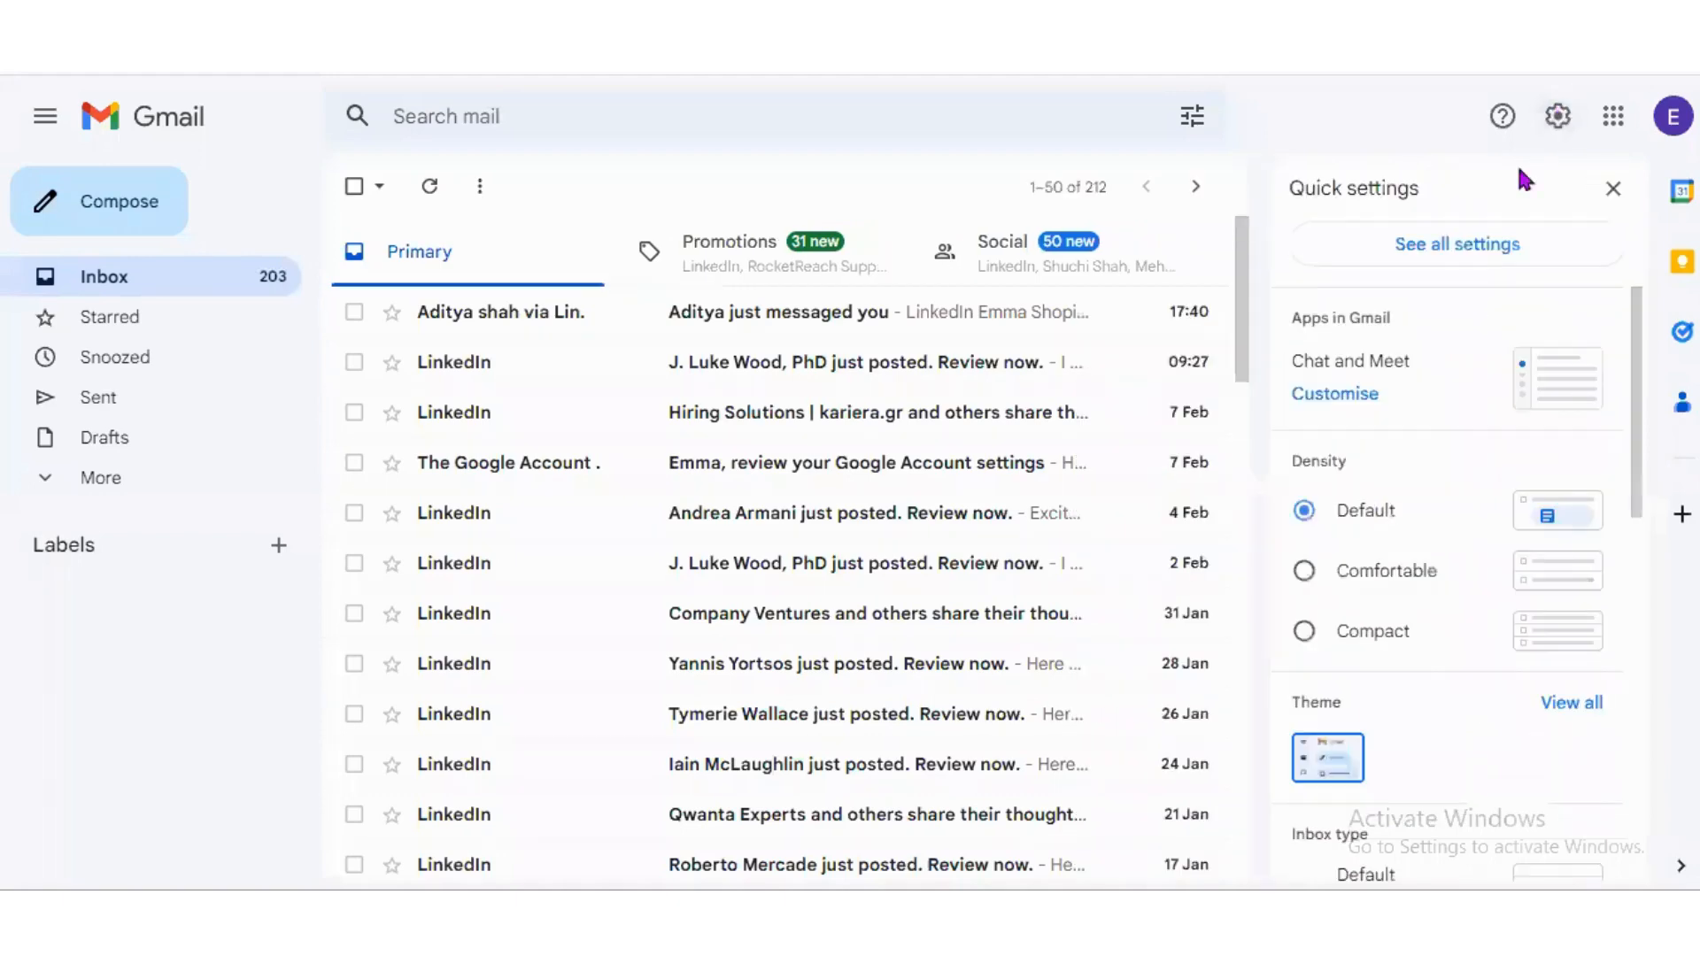
click(1459, 255)
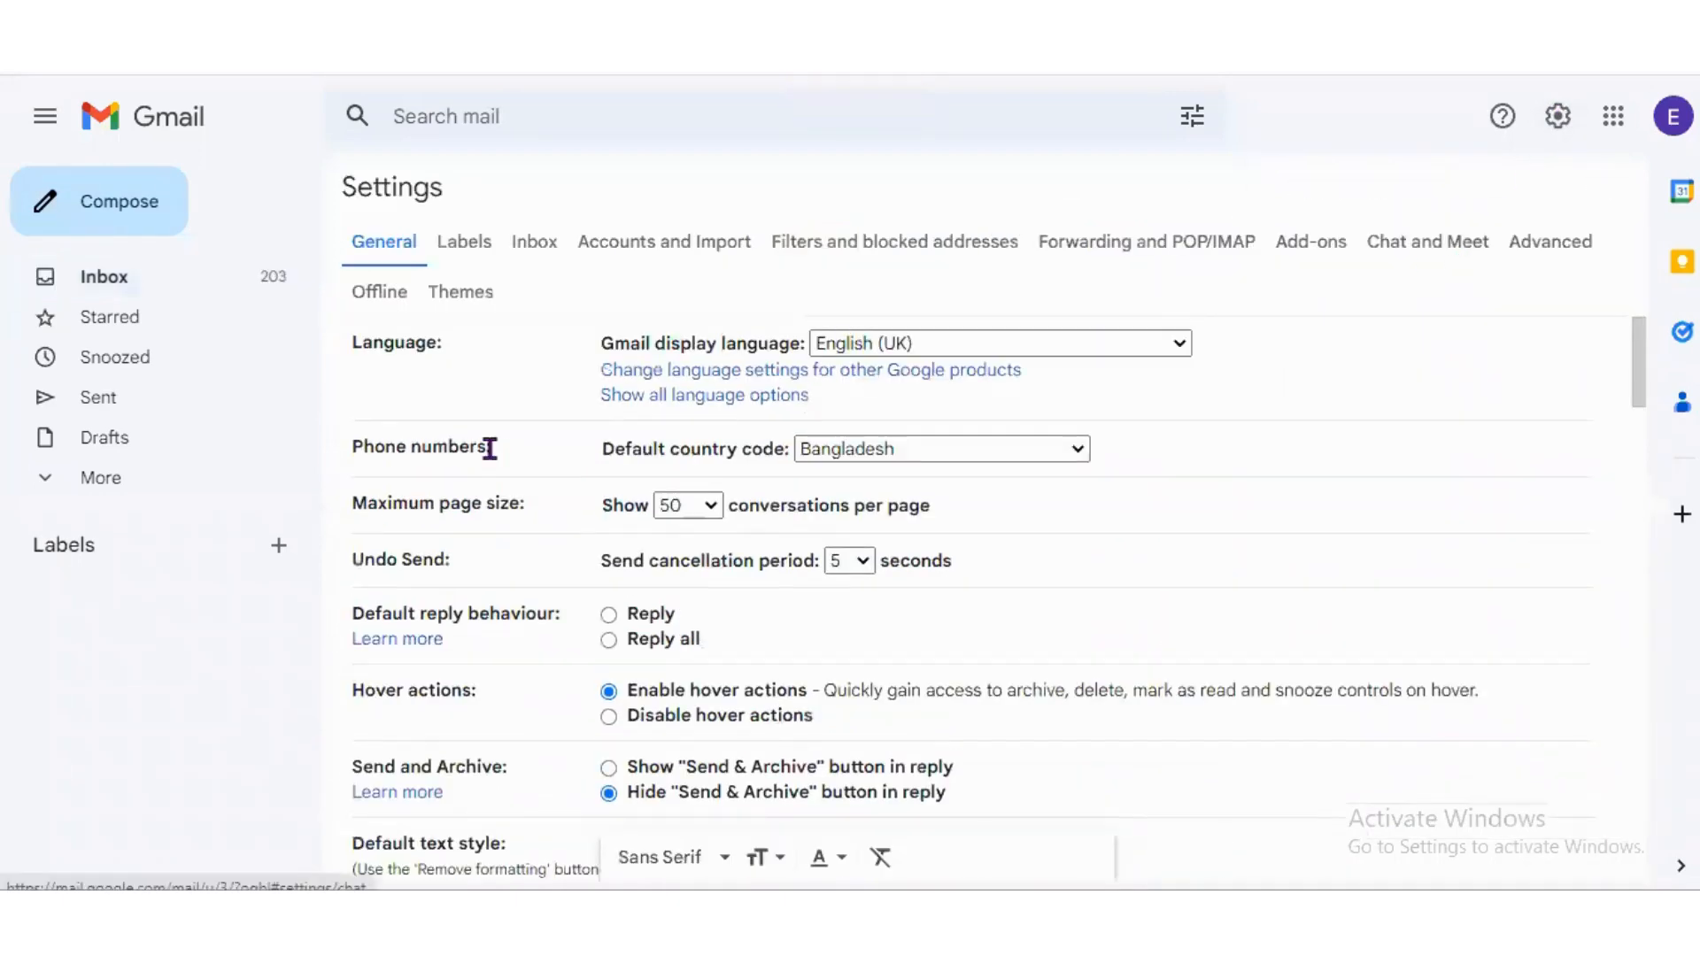
Create a new signature in the general settings and name it with the signature owner's first name.
scroll(482, 646, down, 5)
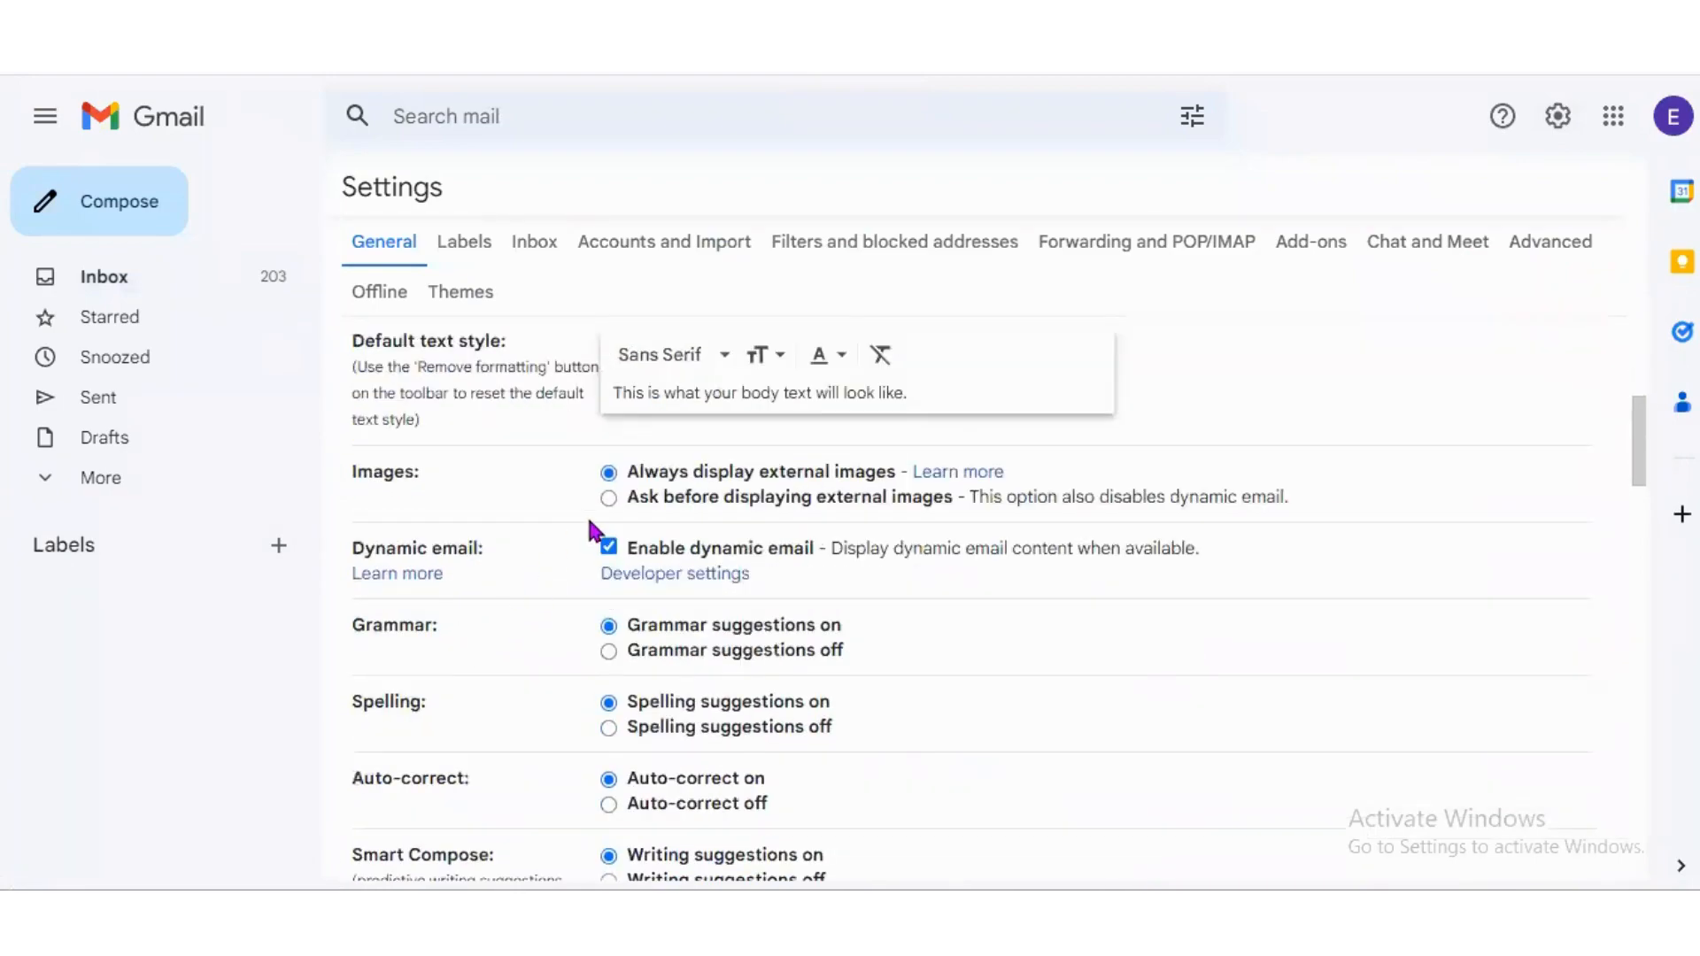
scroll(595, 530, down, 3)
scroll(595, 530, down, 15)
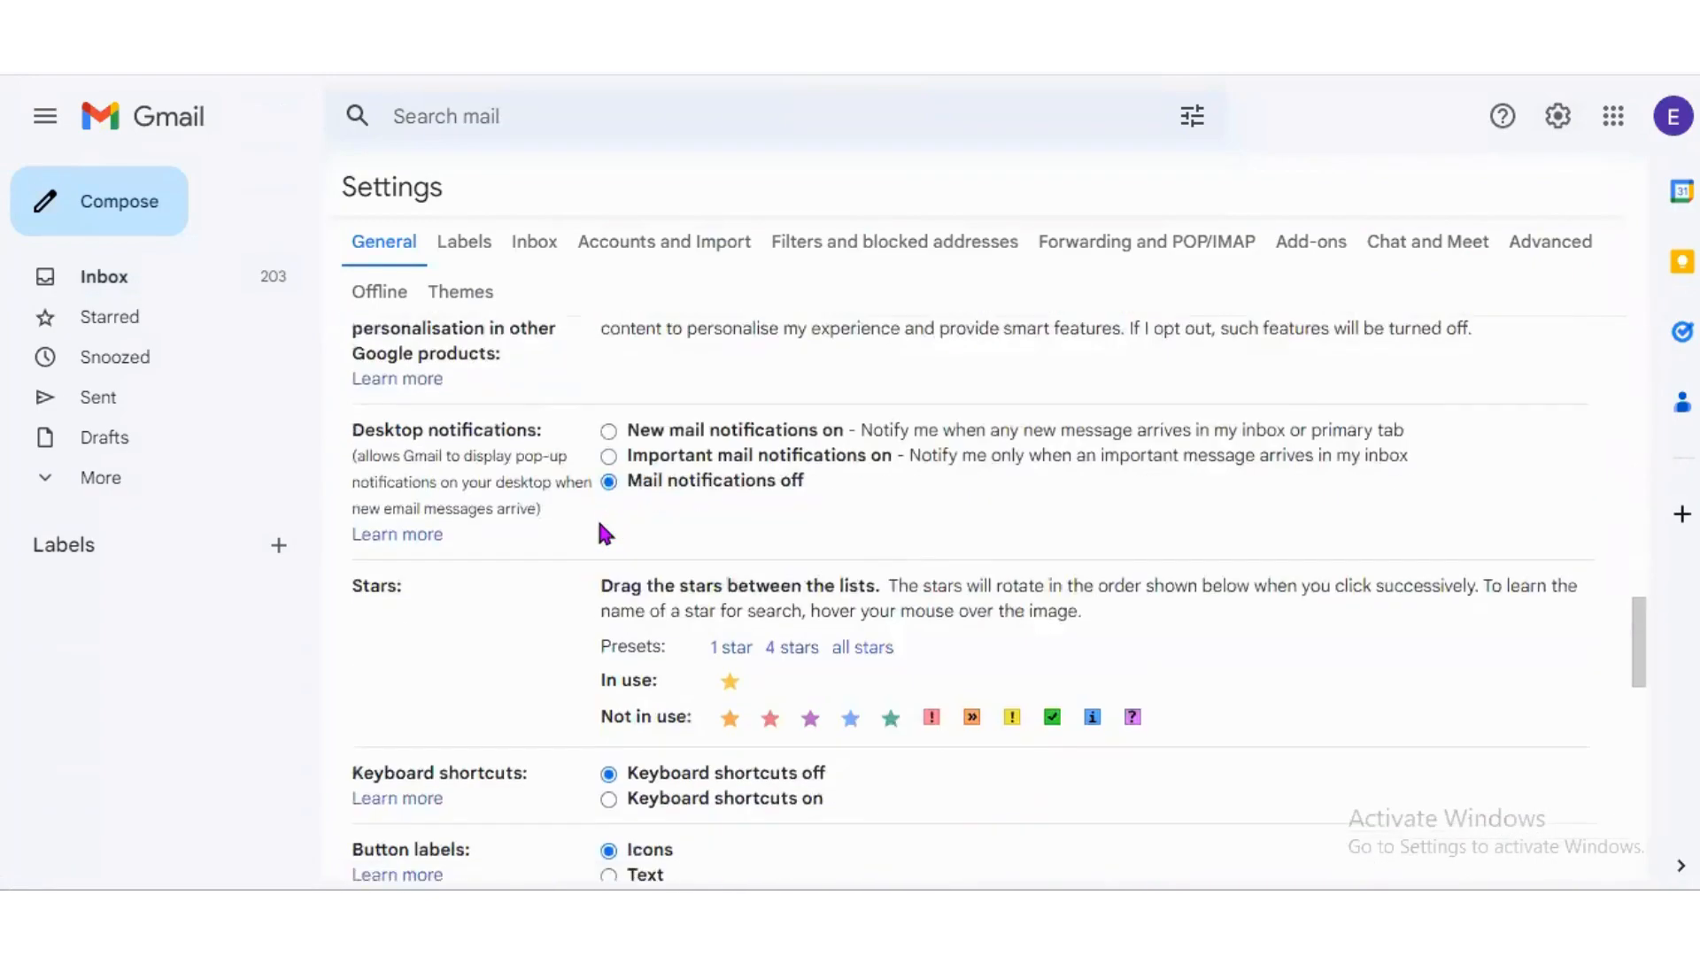
scroll(604, 531, down, 6)
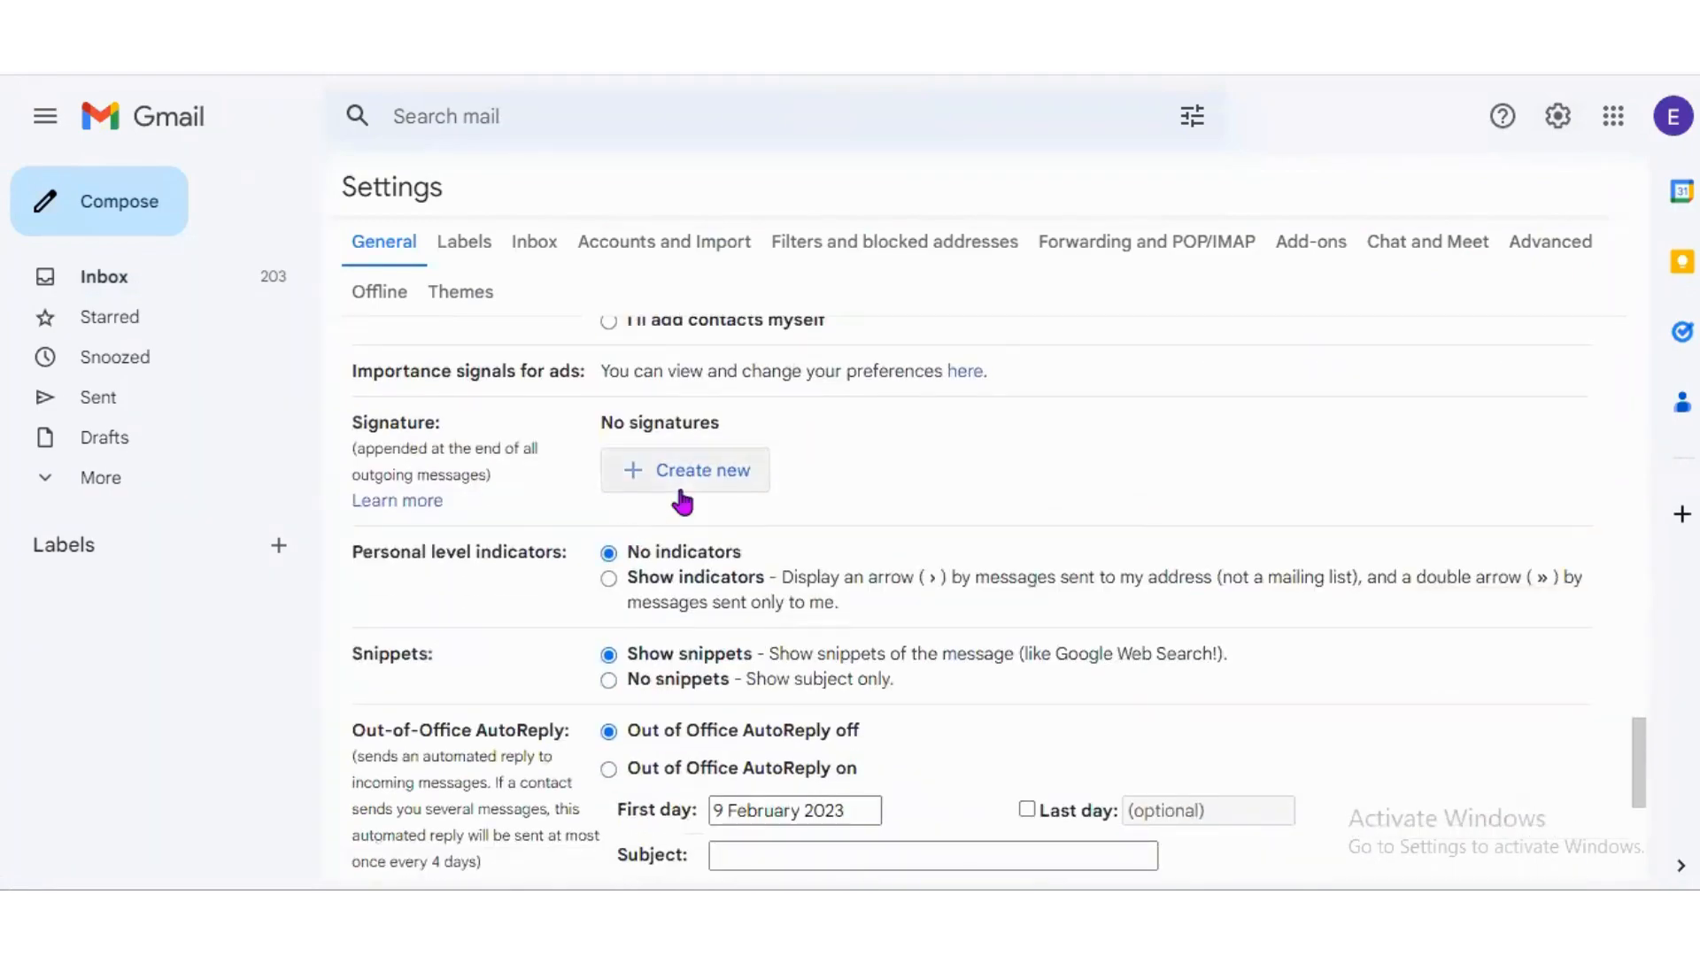
click(678, 475)
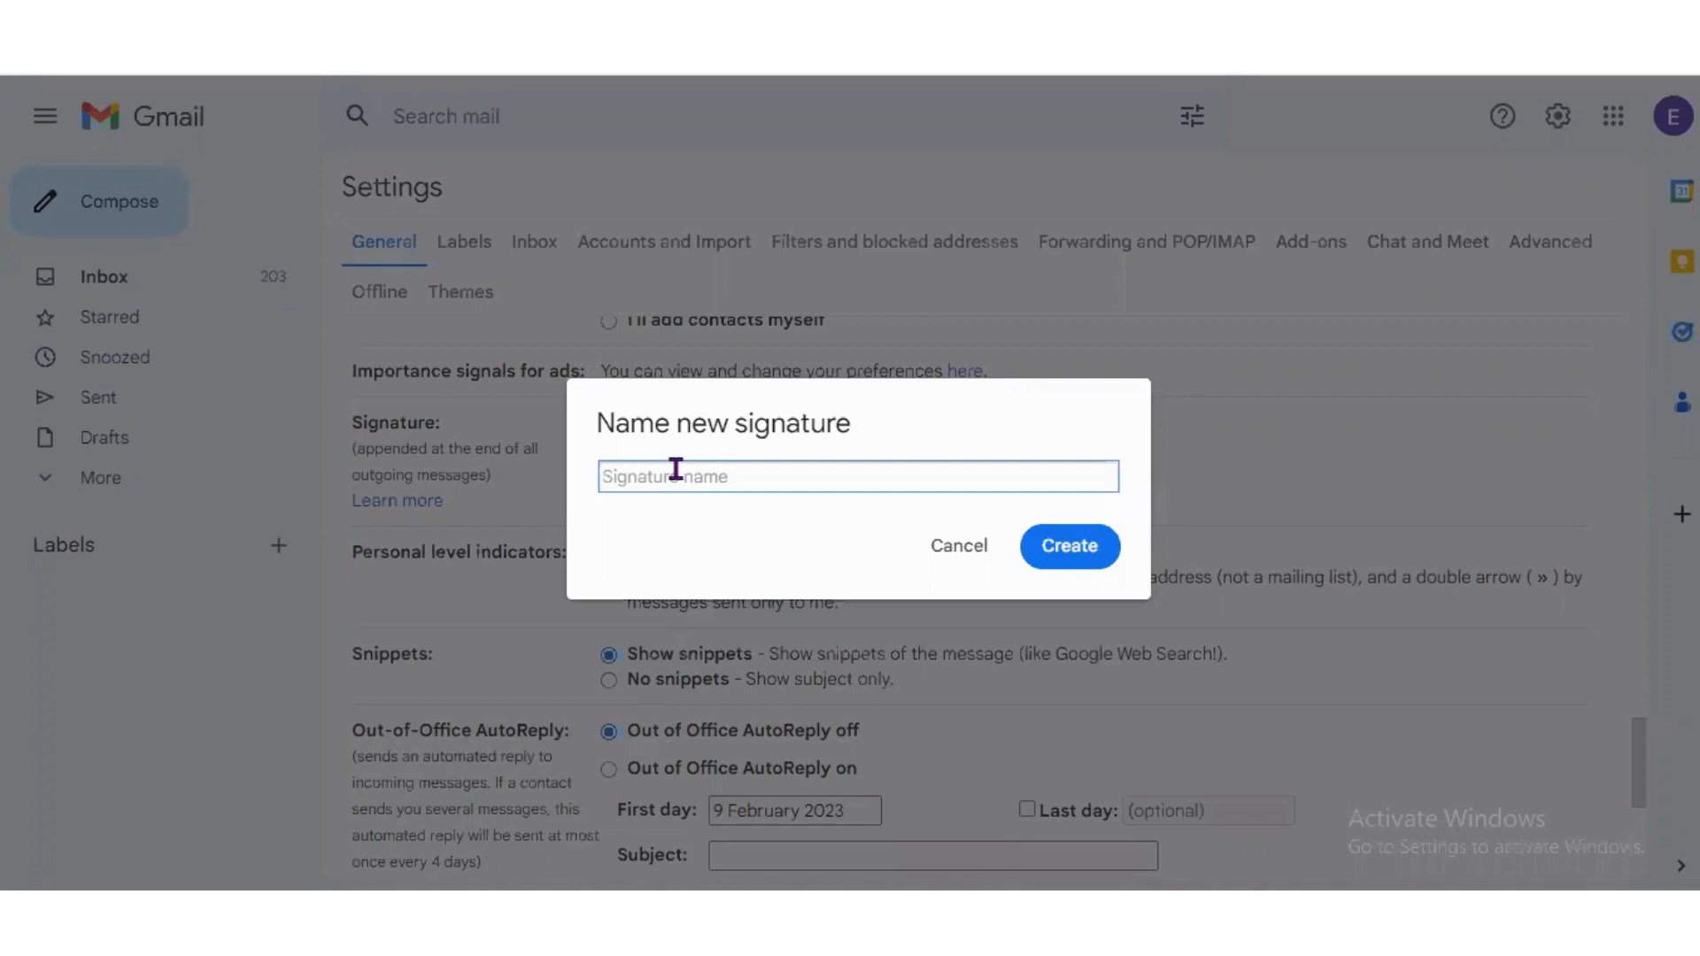
text(Aimee)
click(1075, 556)
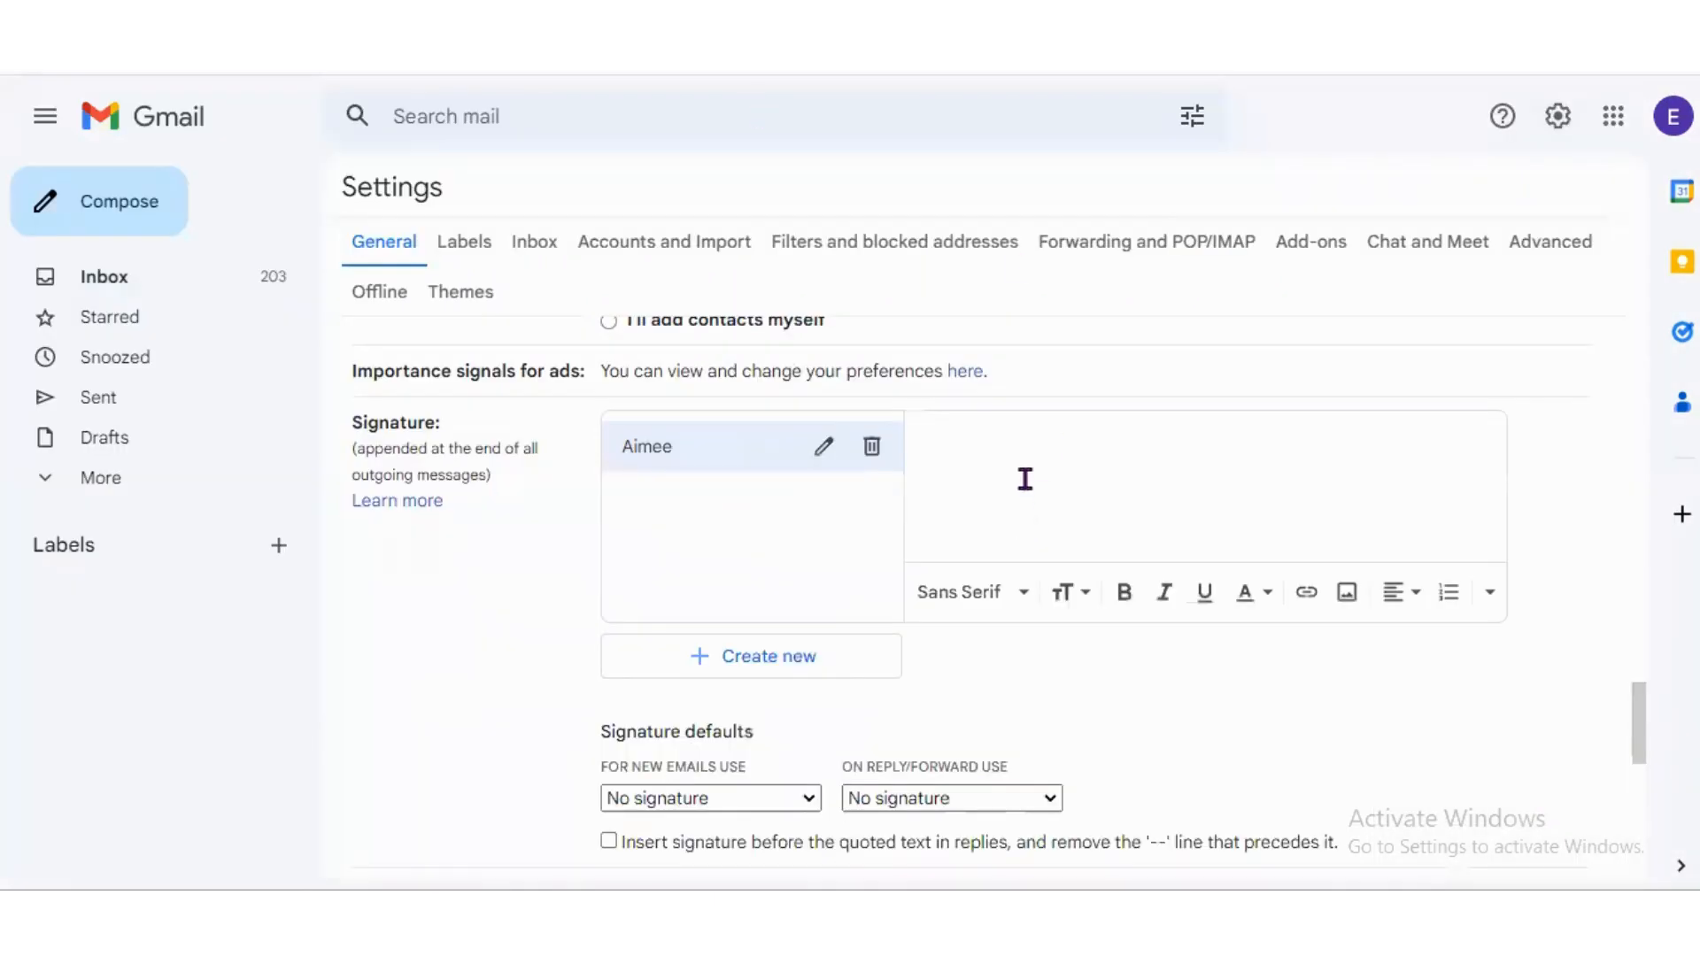
Paste the copied signature into the new signature's text area and save the settings changes.
click(1027, 444)
key(ctrl+v)
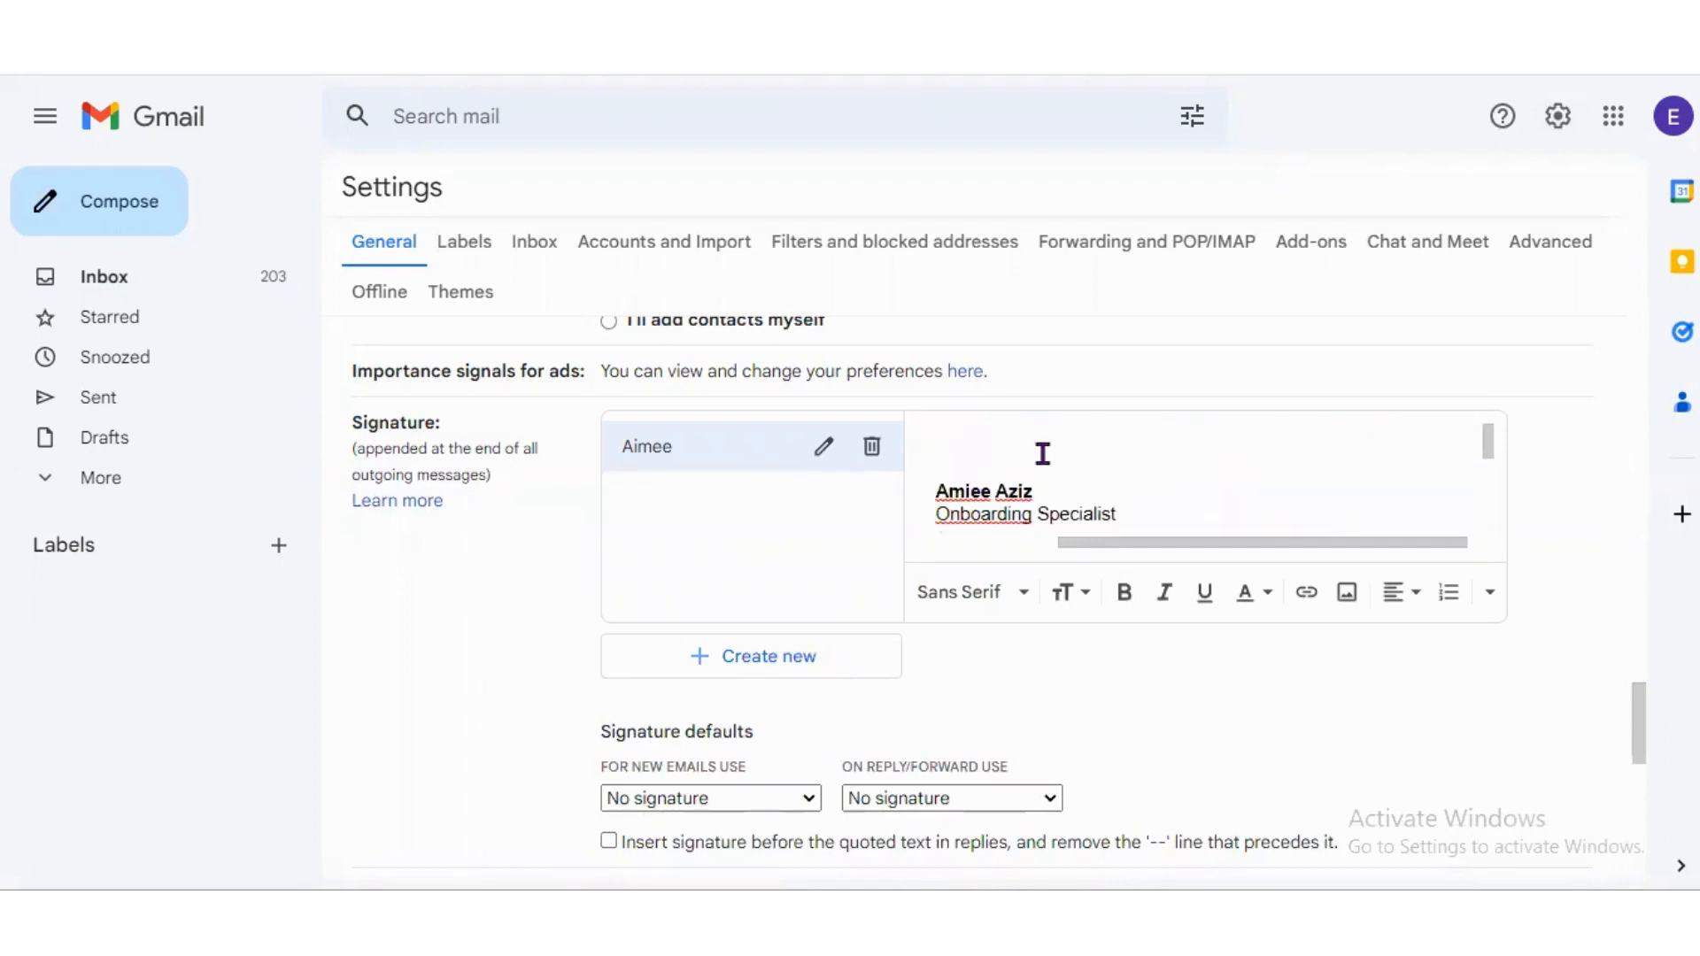
scroll(1042, 454, up, 3)
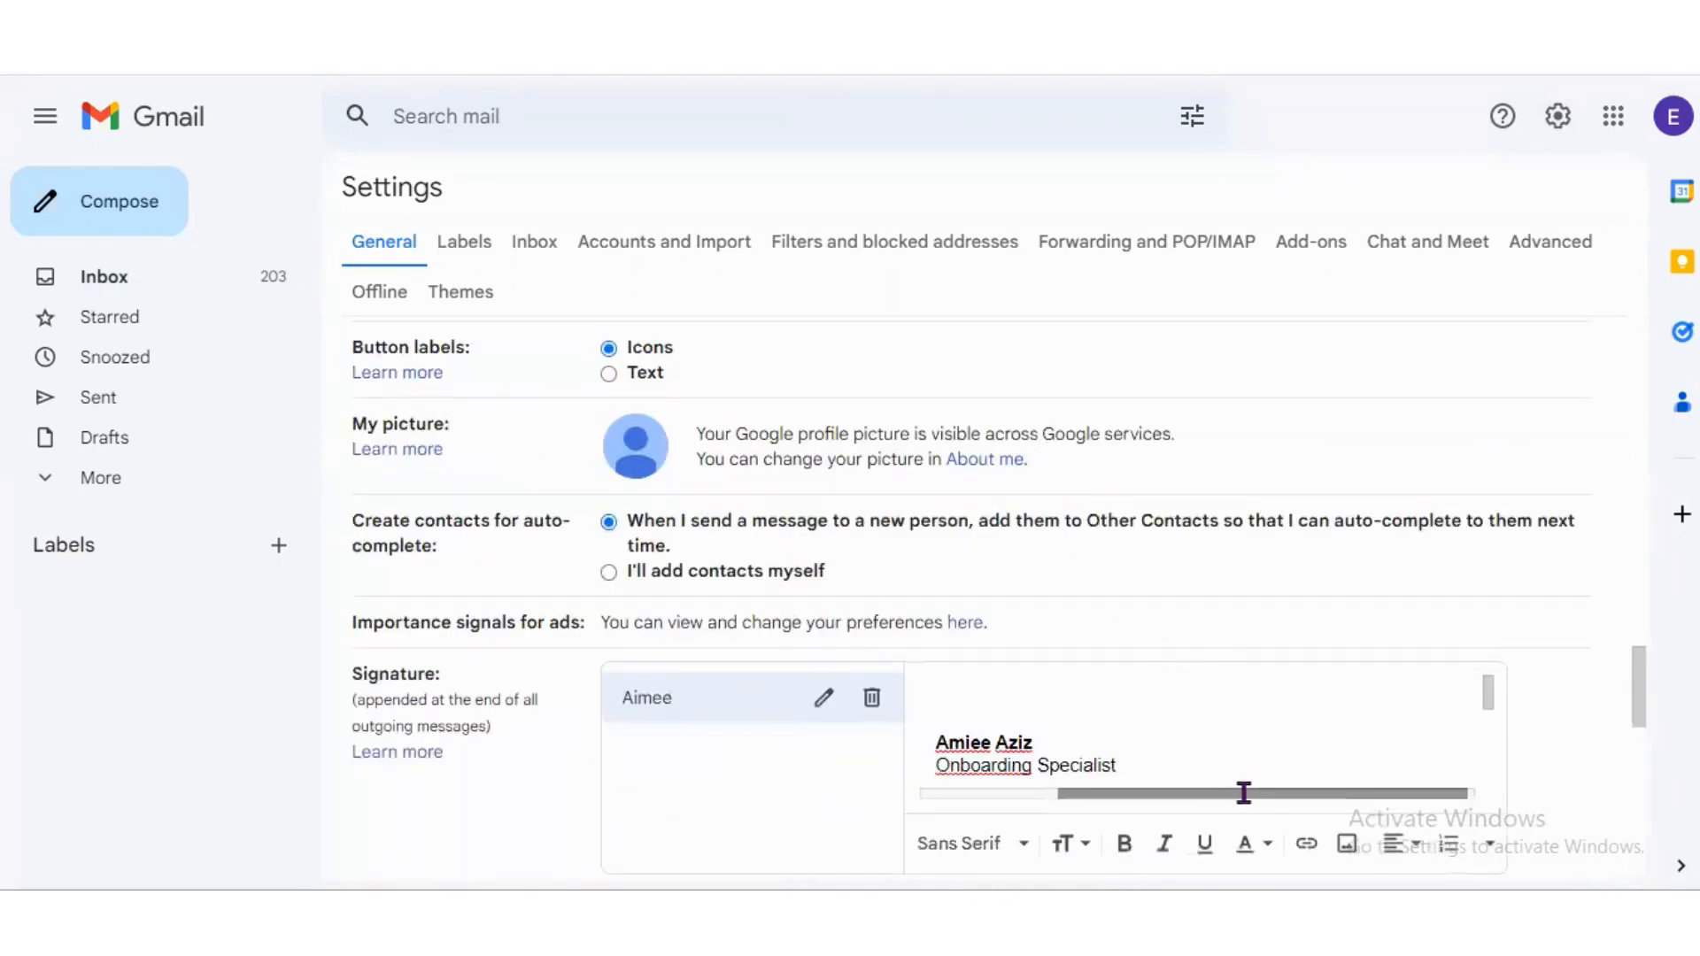
drag(1231, 794, 1047, 794)
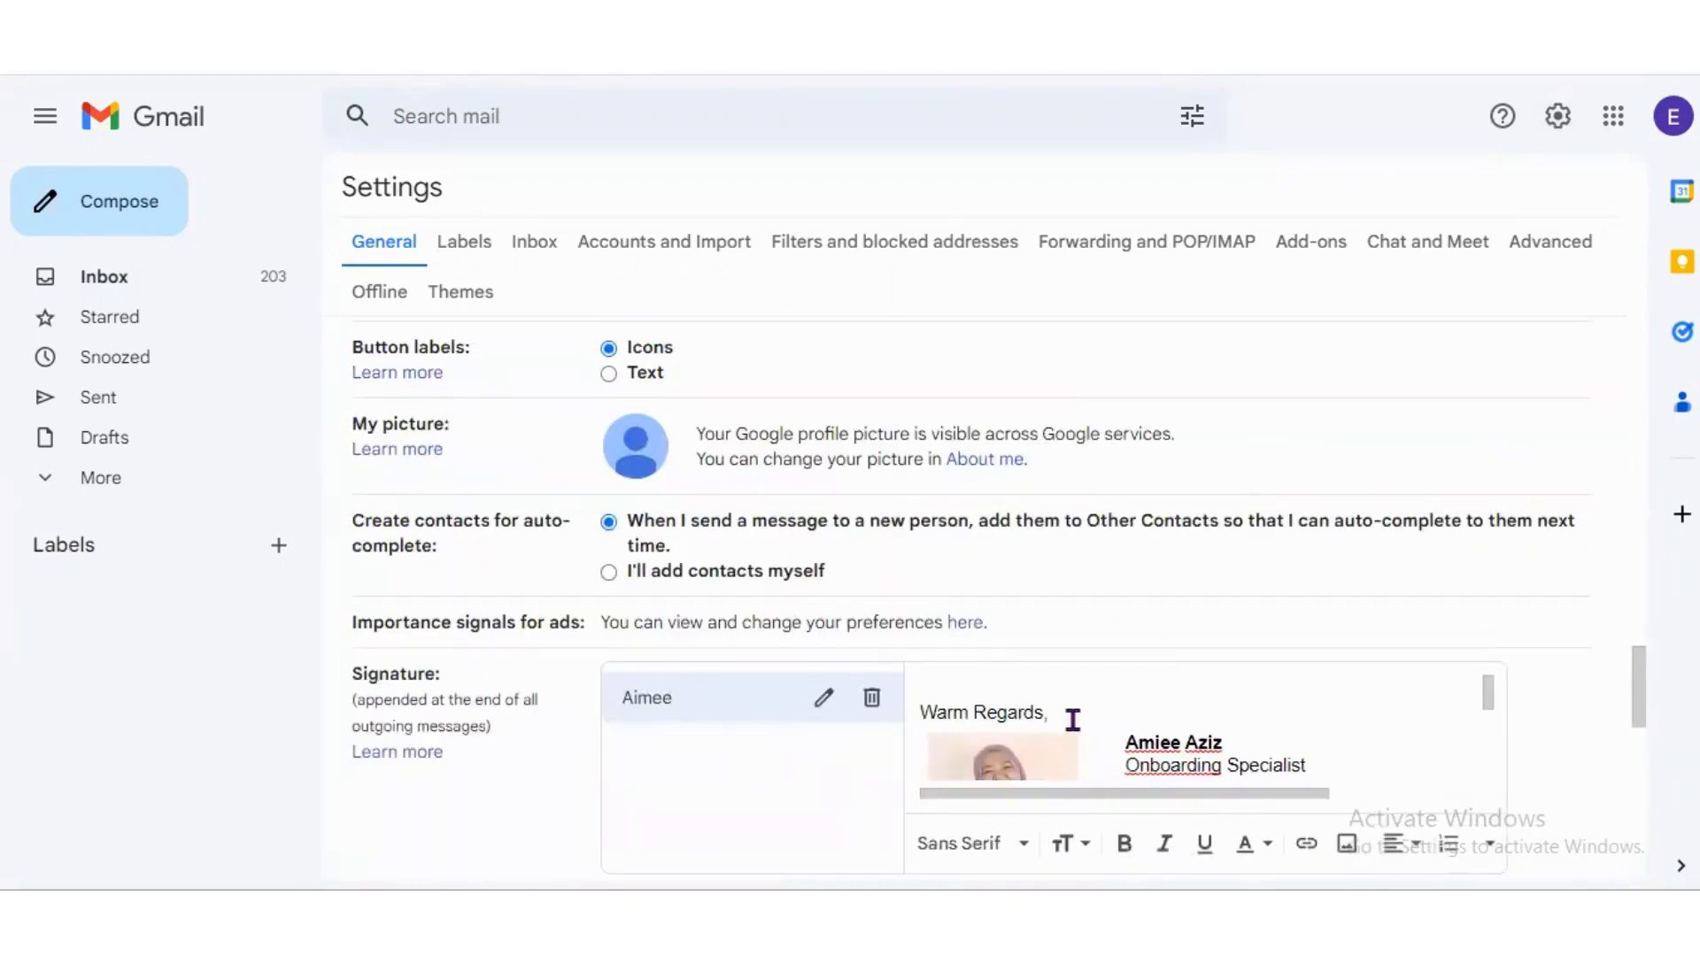
scroll(1073, 717, down, 2)
scroll(1071, 452, down, 10)
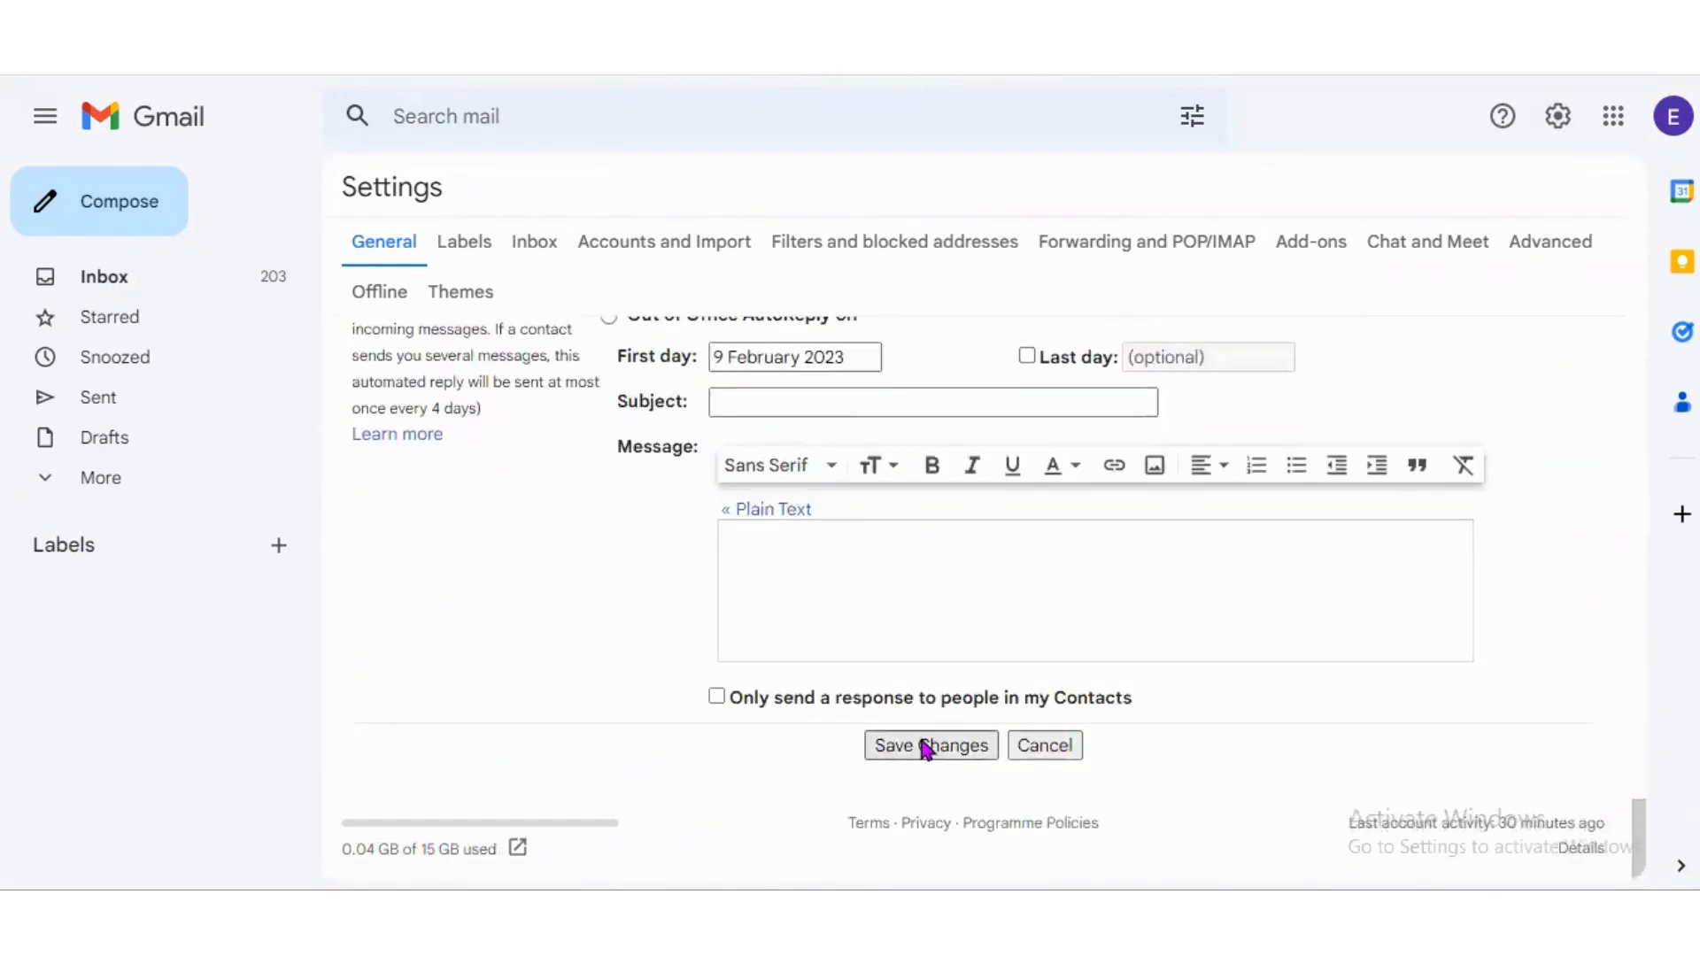
click(922, 741)
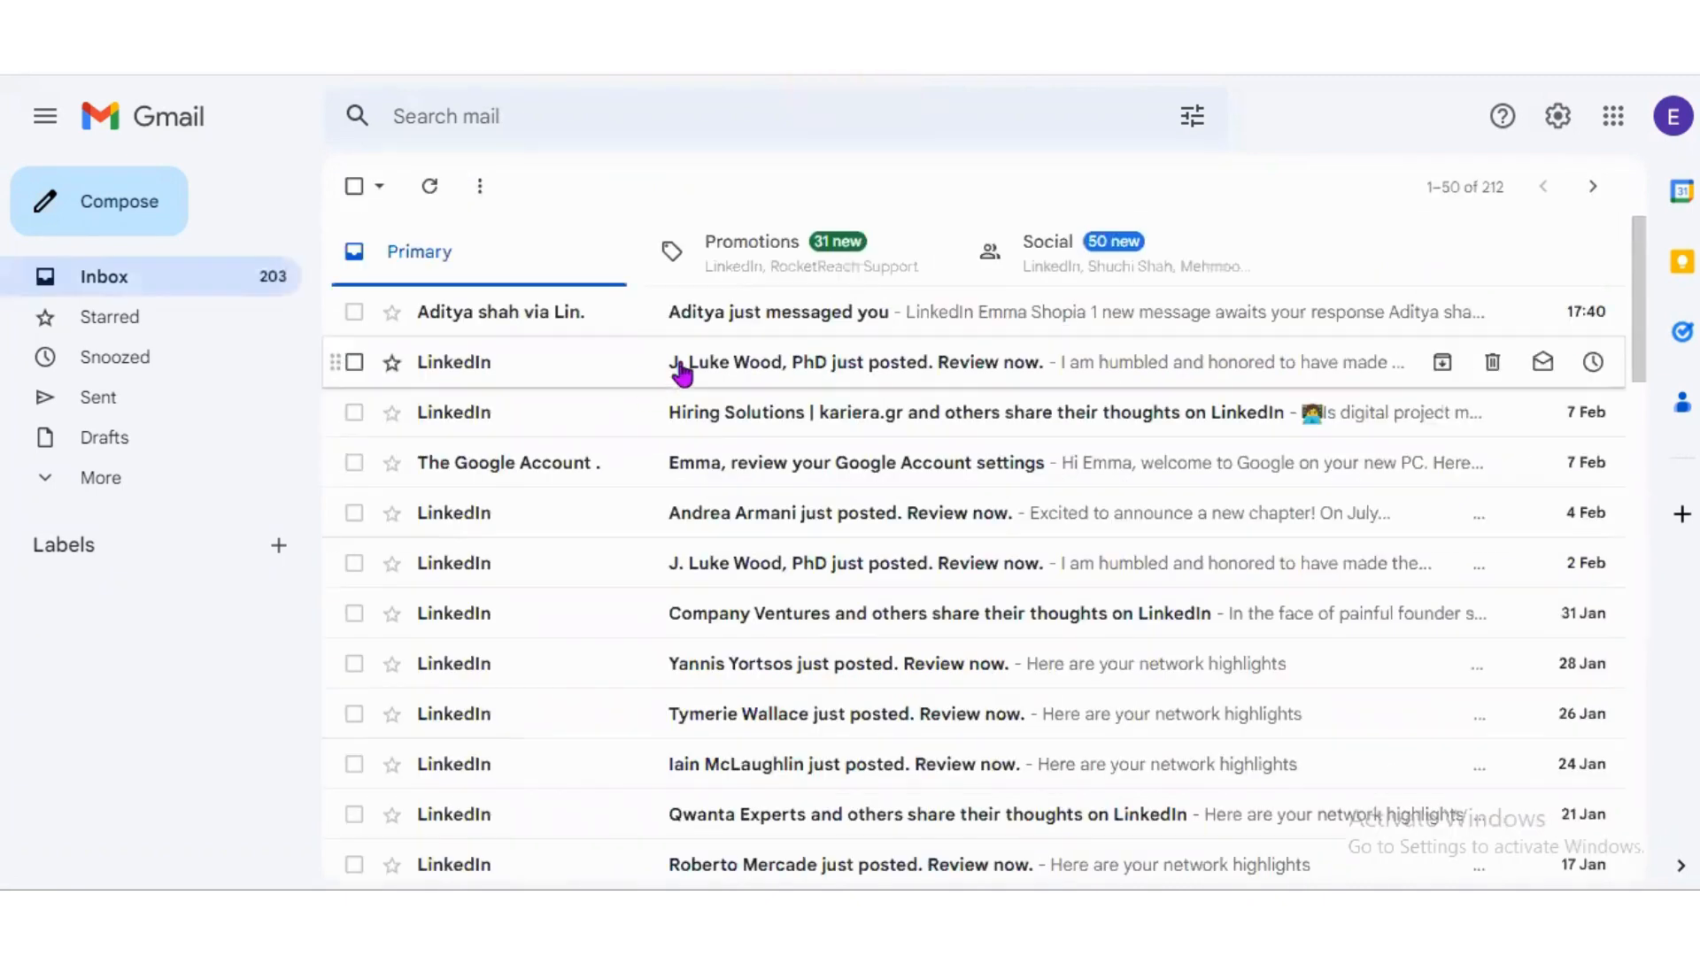
Start a new message, insert the saved signature into it and check how it is laid out.
click(142, 206)
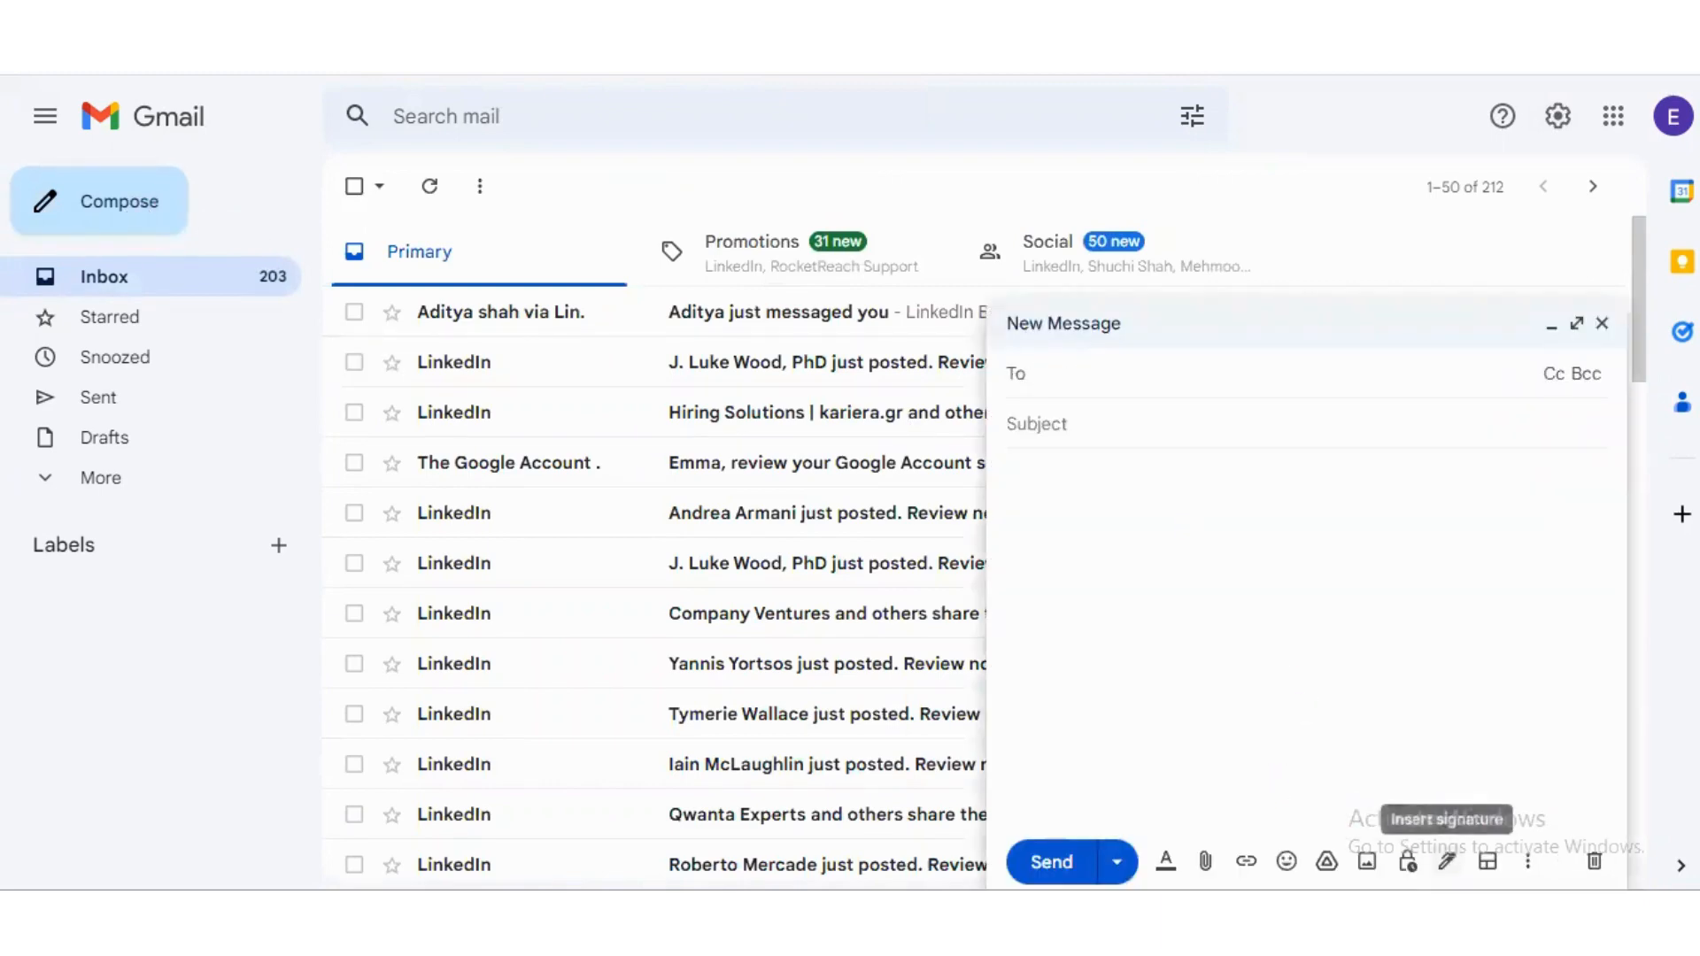
click(1447, 861)
click(1505, 826)
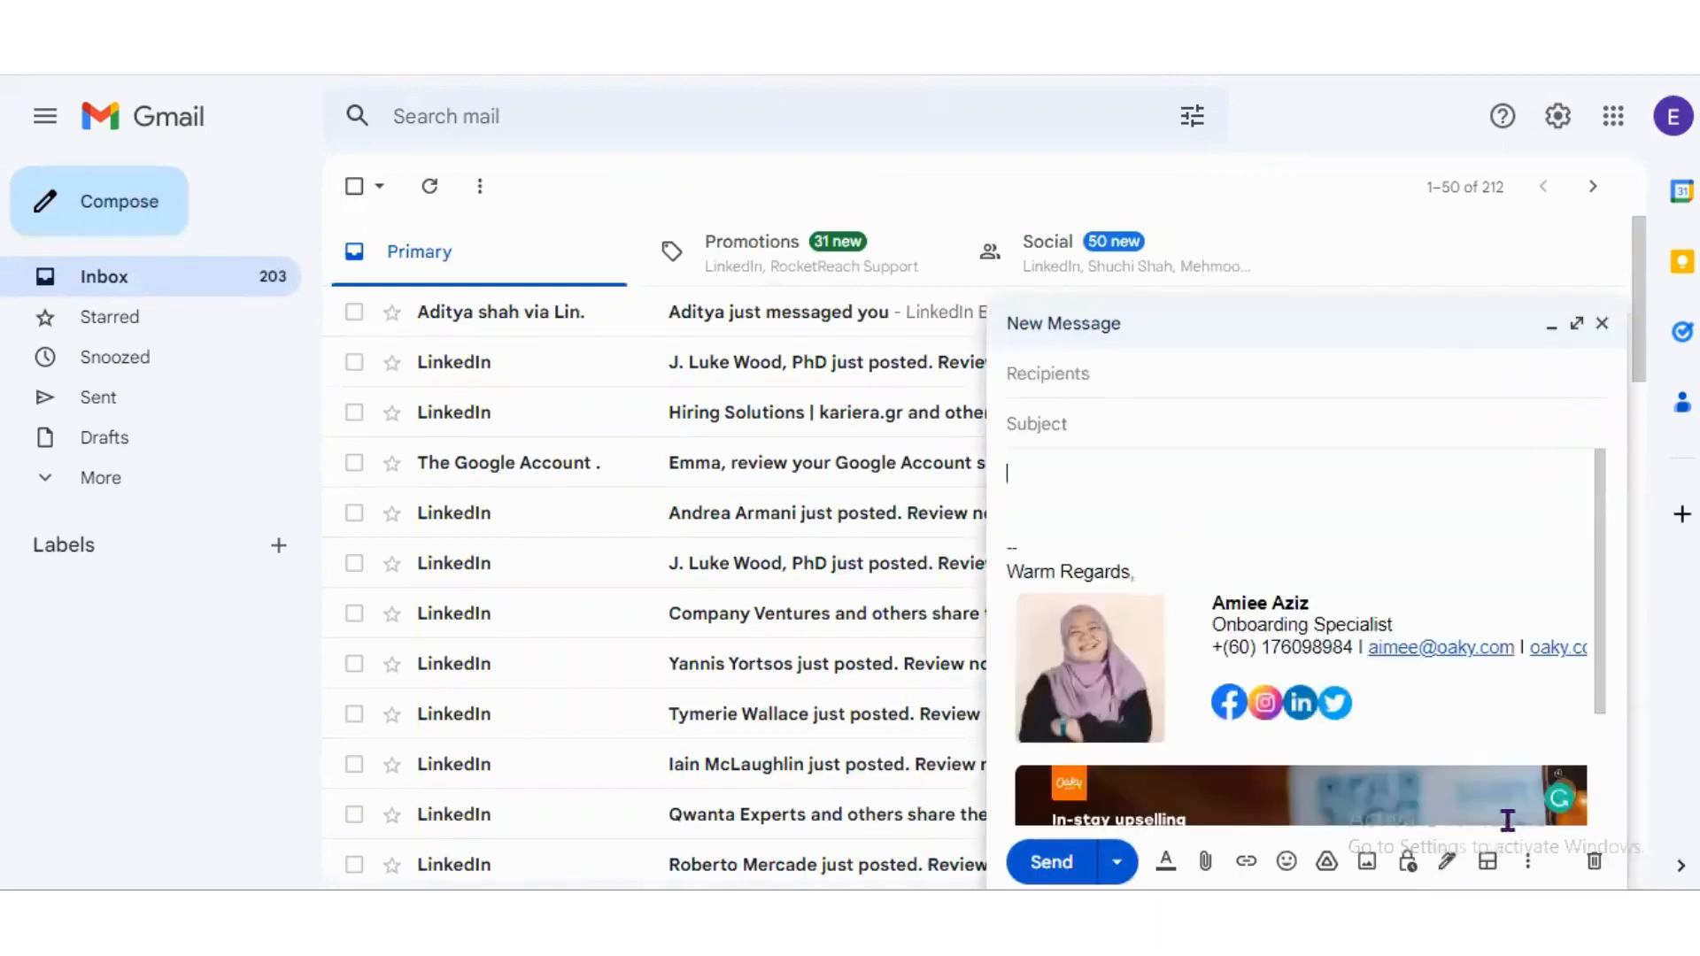
scroll(1369, 562, down, 1)
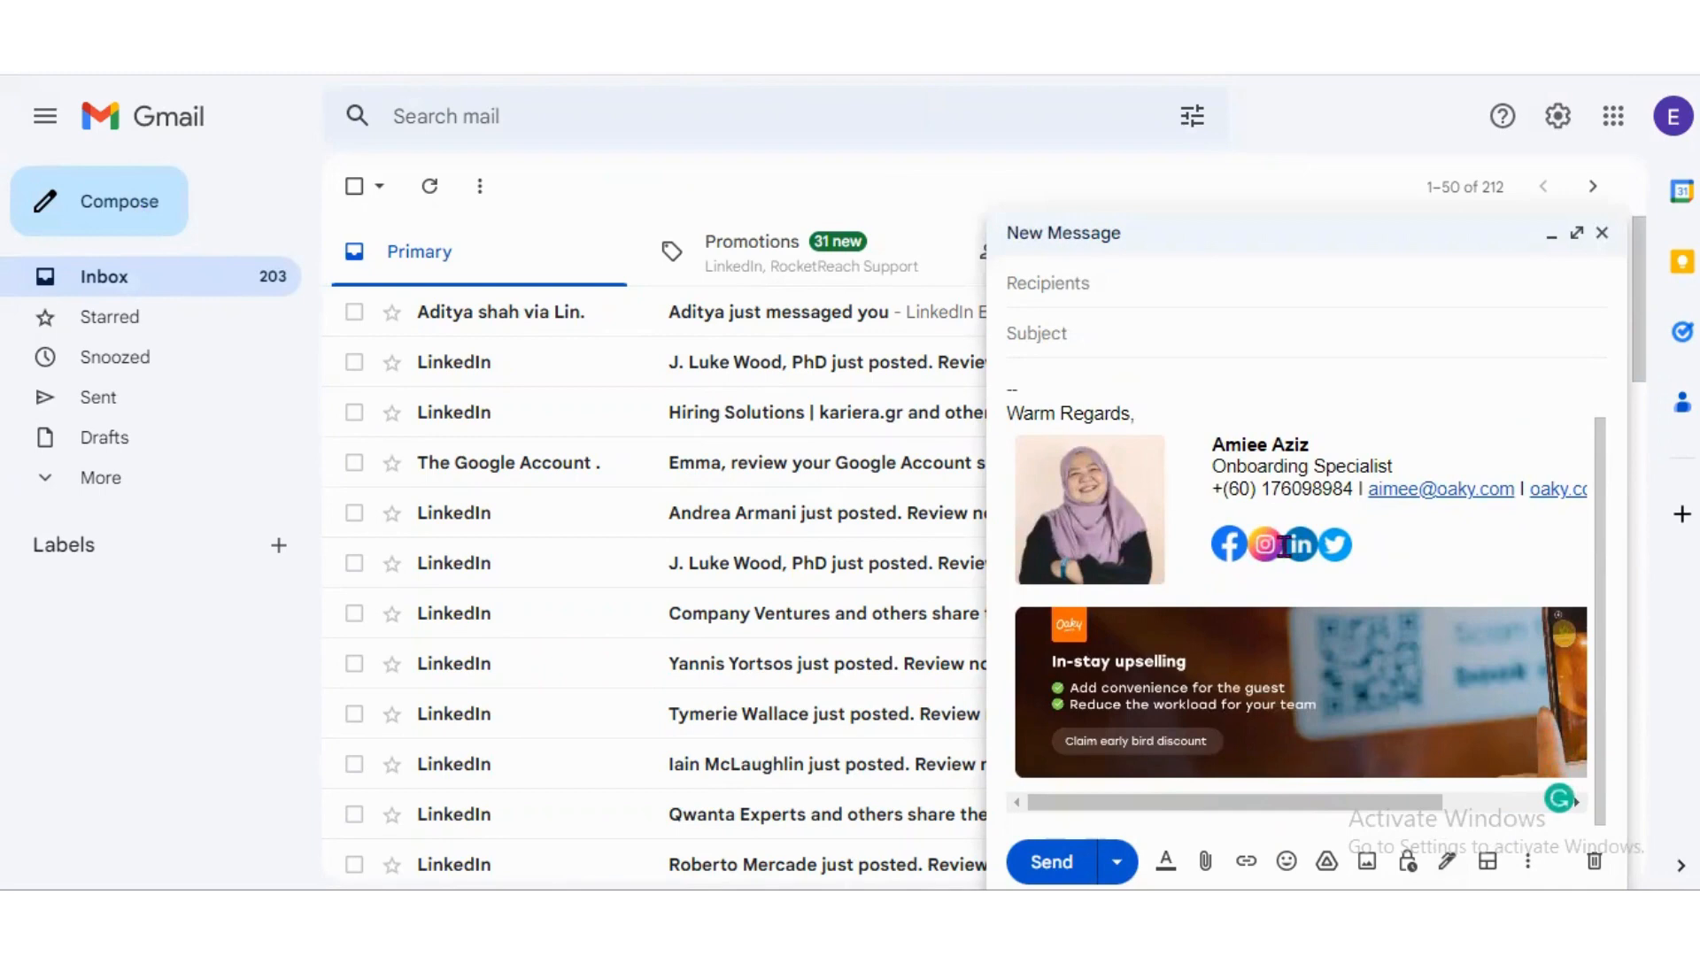
Switch to the Google Docs document and add spacing between the social media icons in the signature.
click(622, 24)
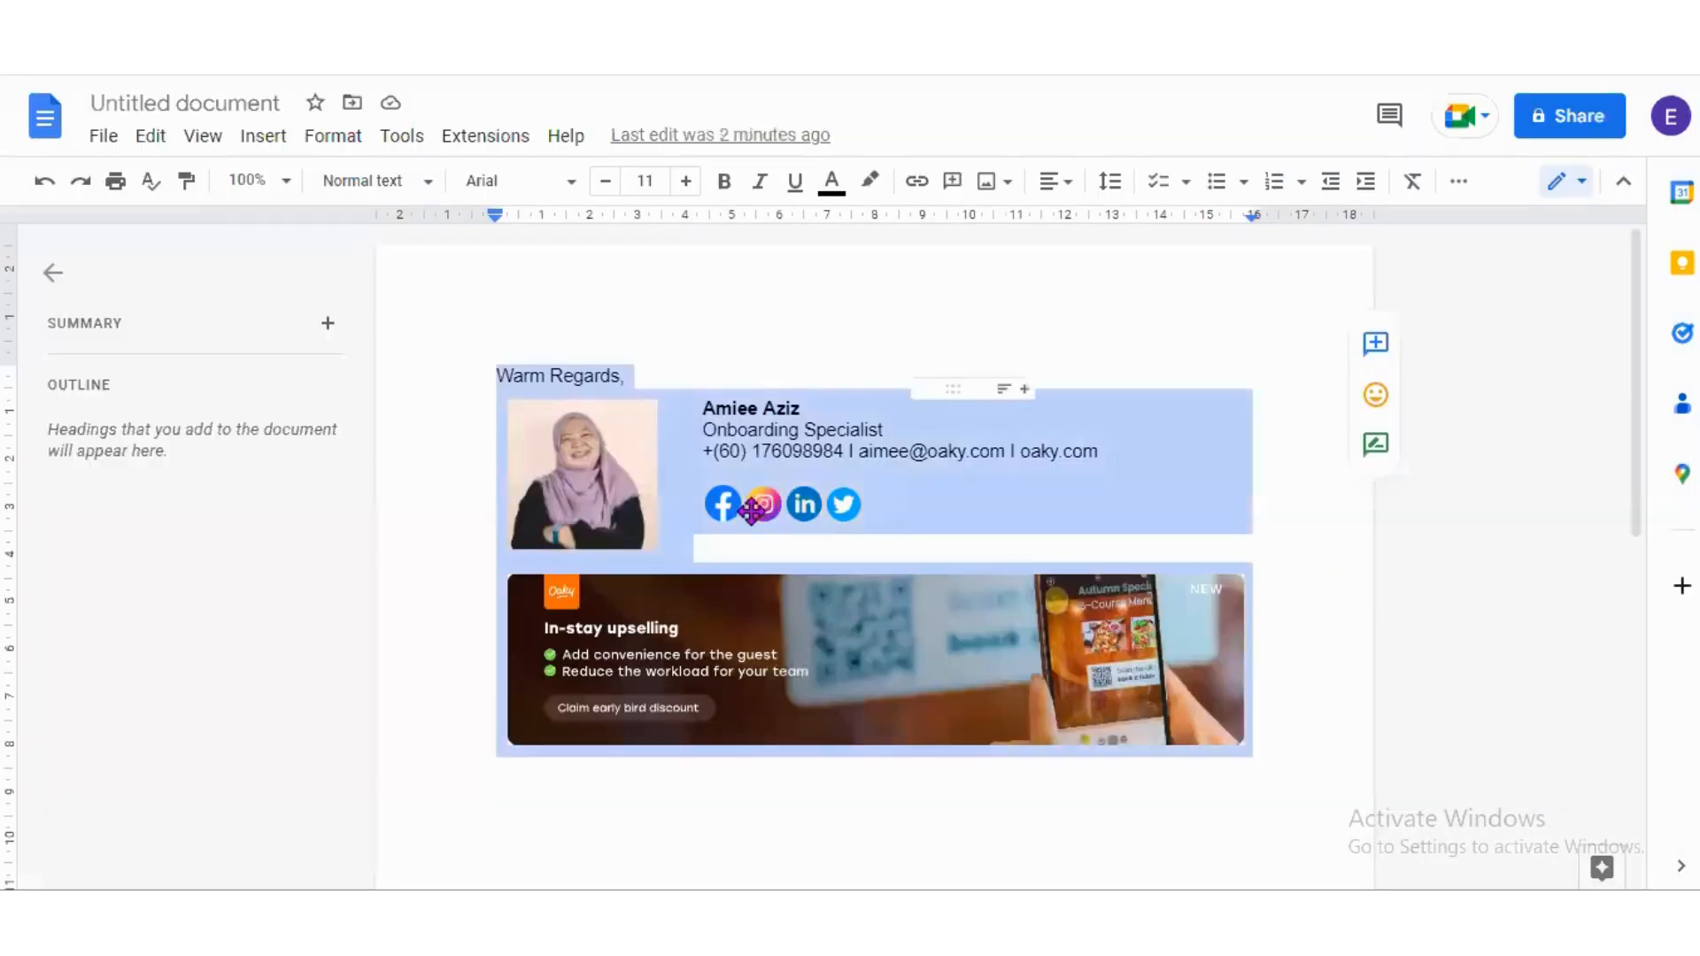
click(751, 511)
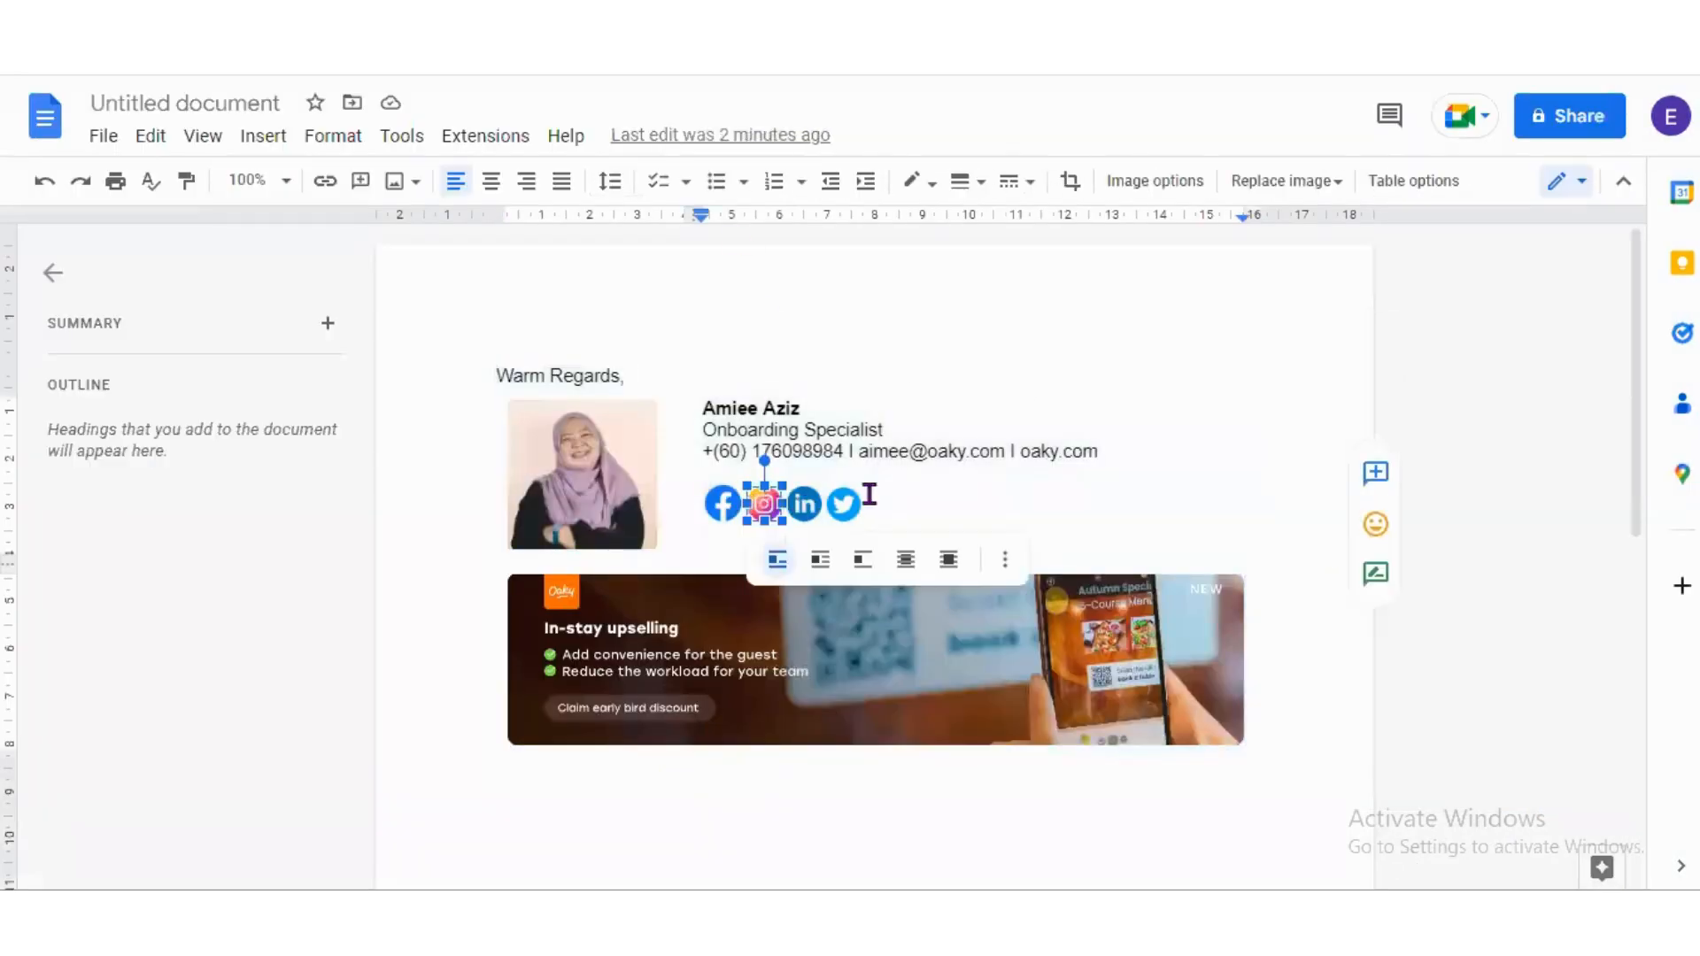
click(841, 505)
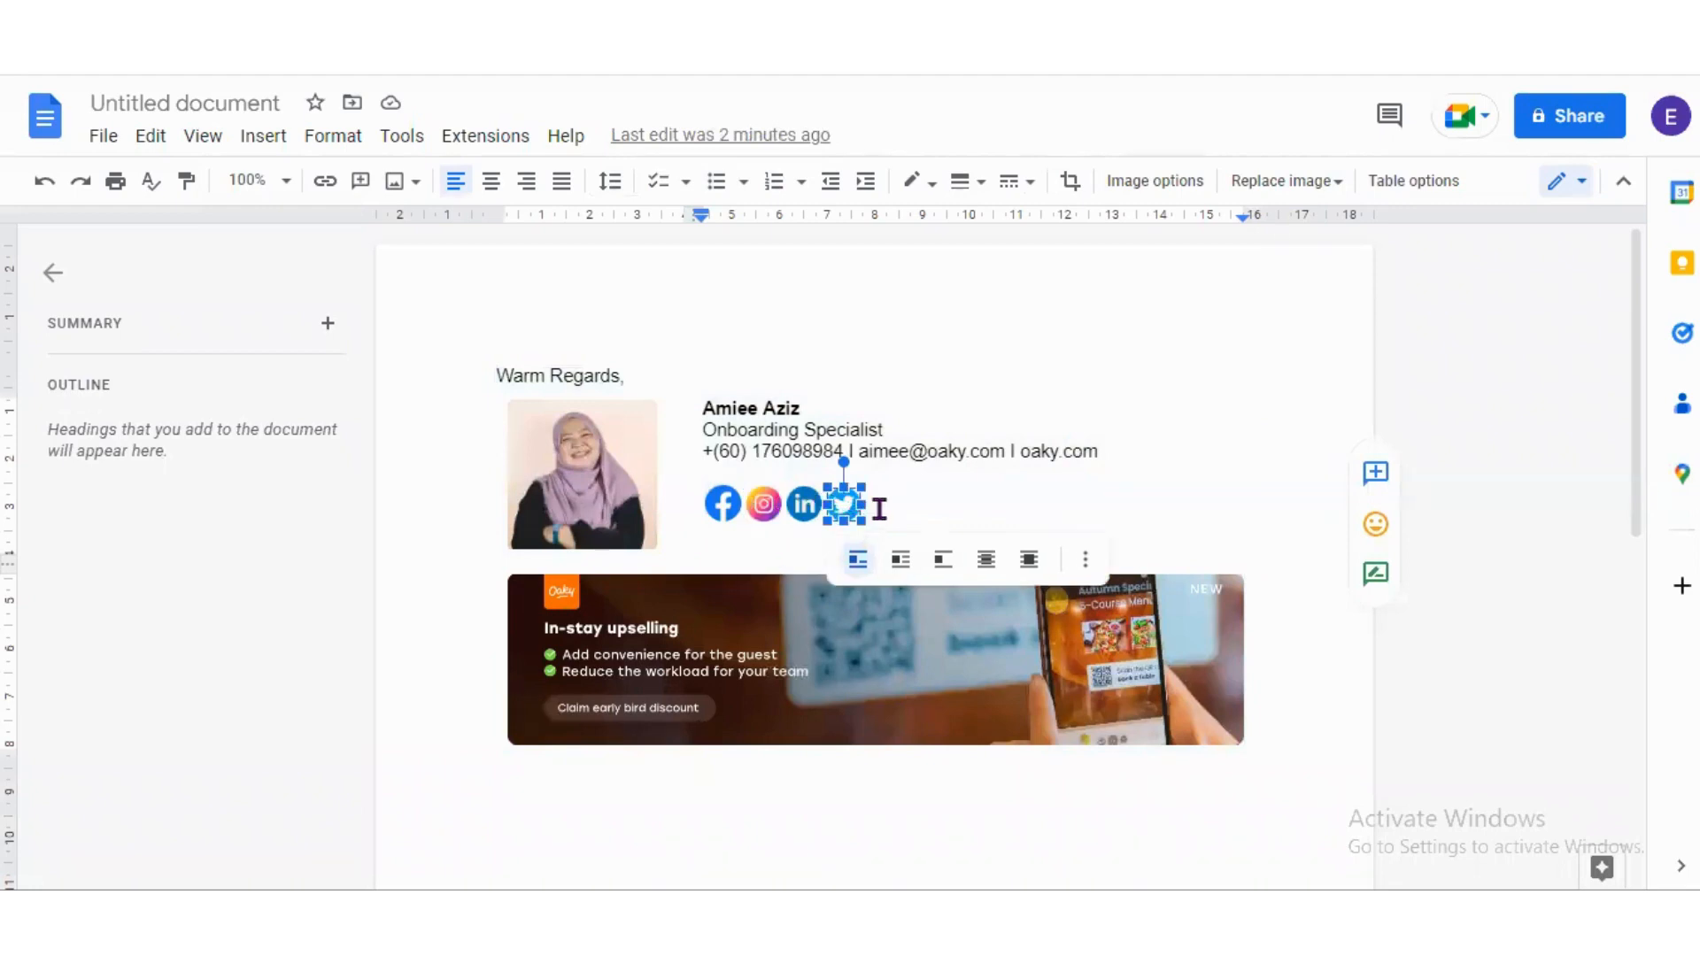
click(879, 509)
key(Left)
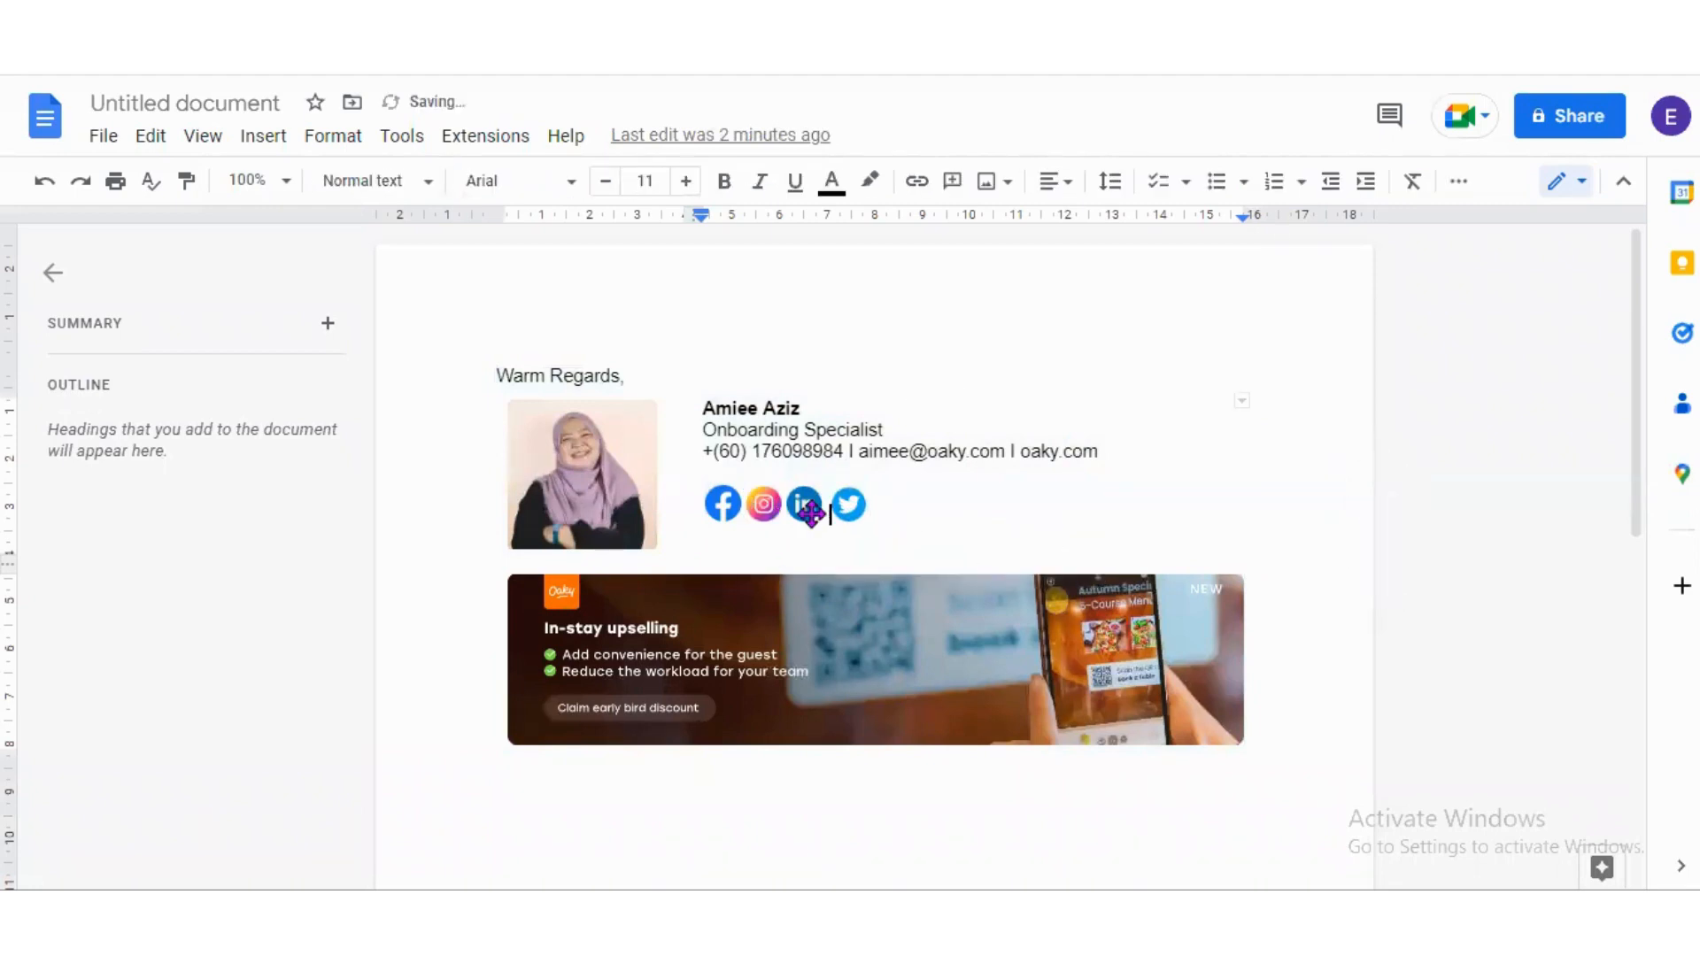
key(Left)
key(Left)
key(Left)
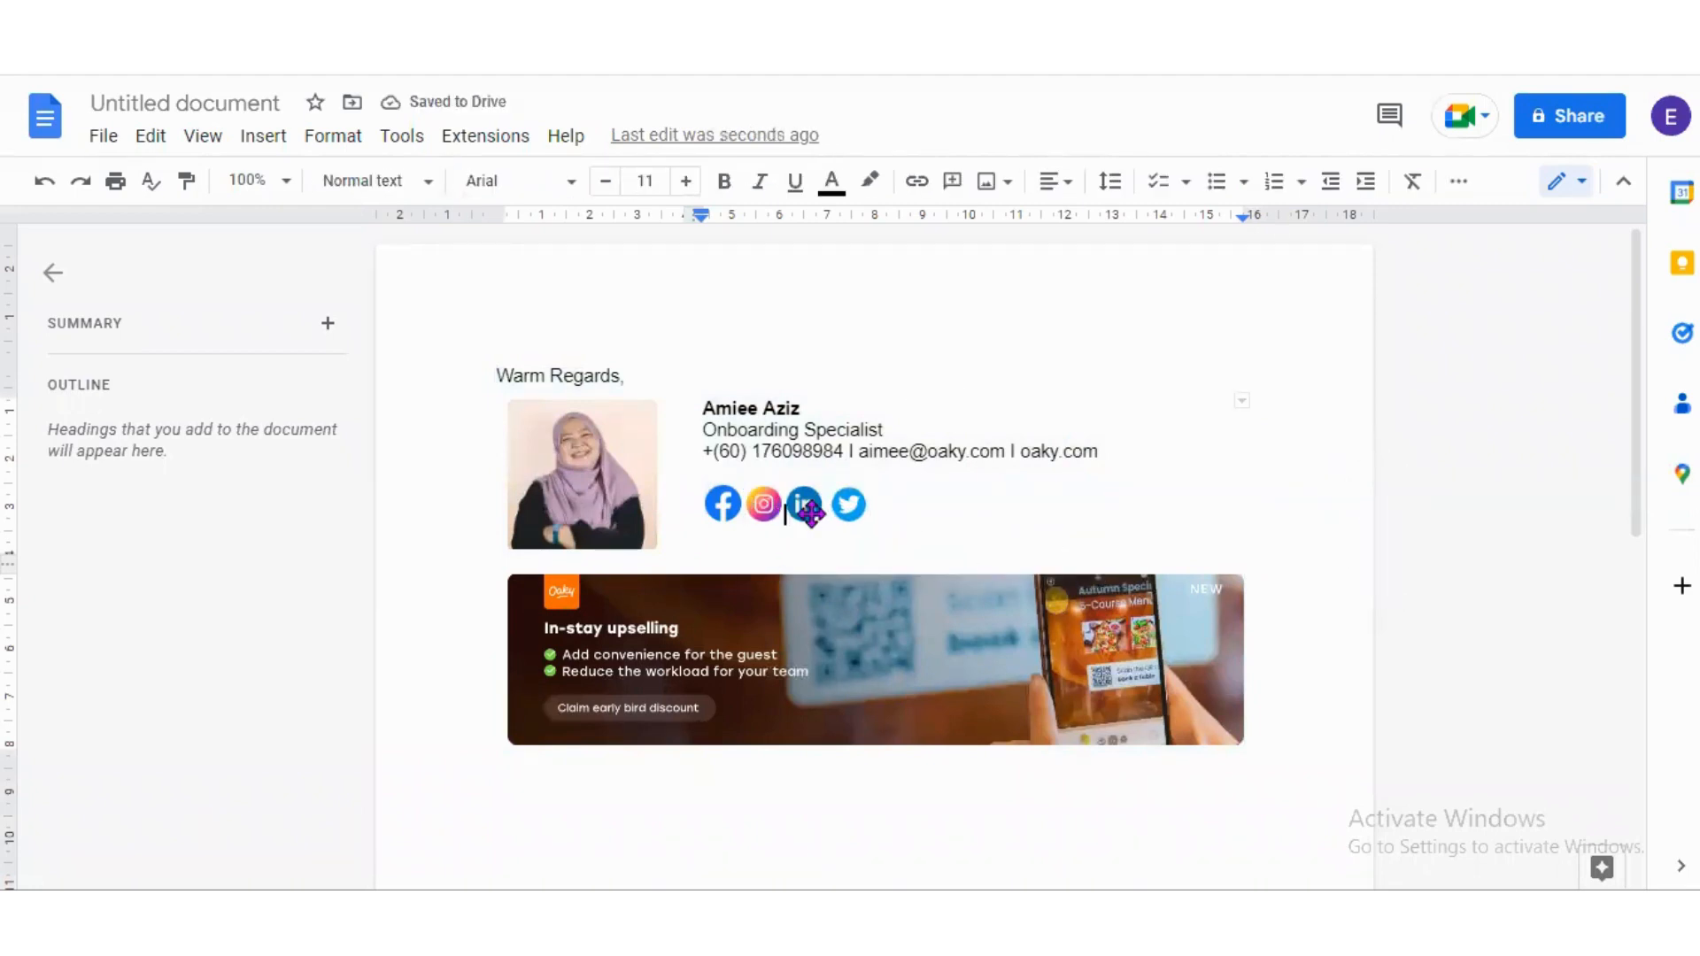
key(Left)
key(Left)
key(Left)
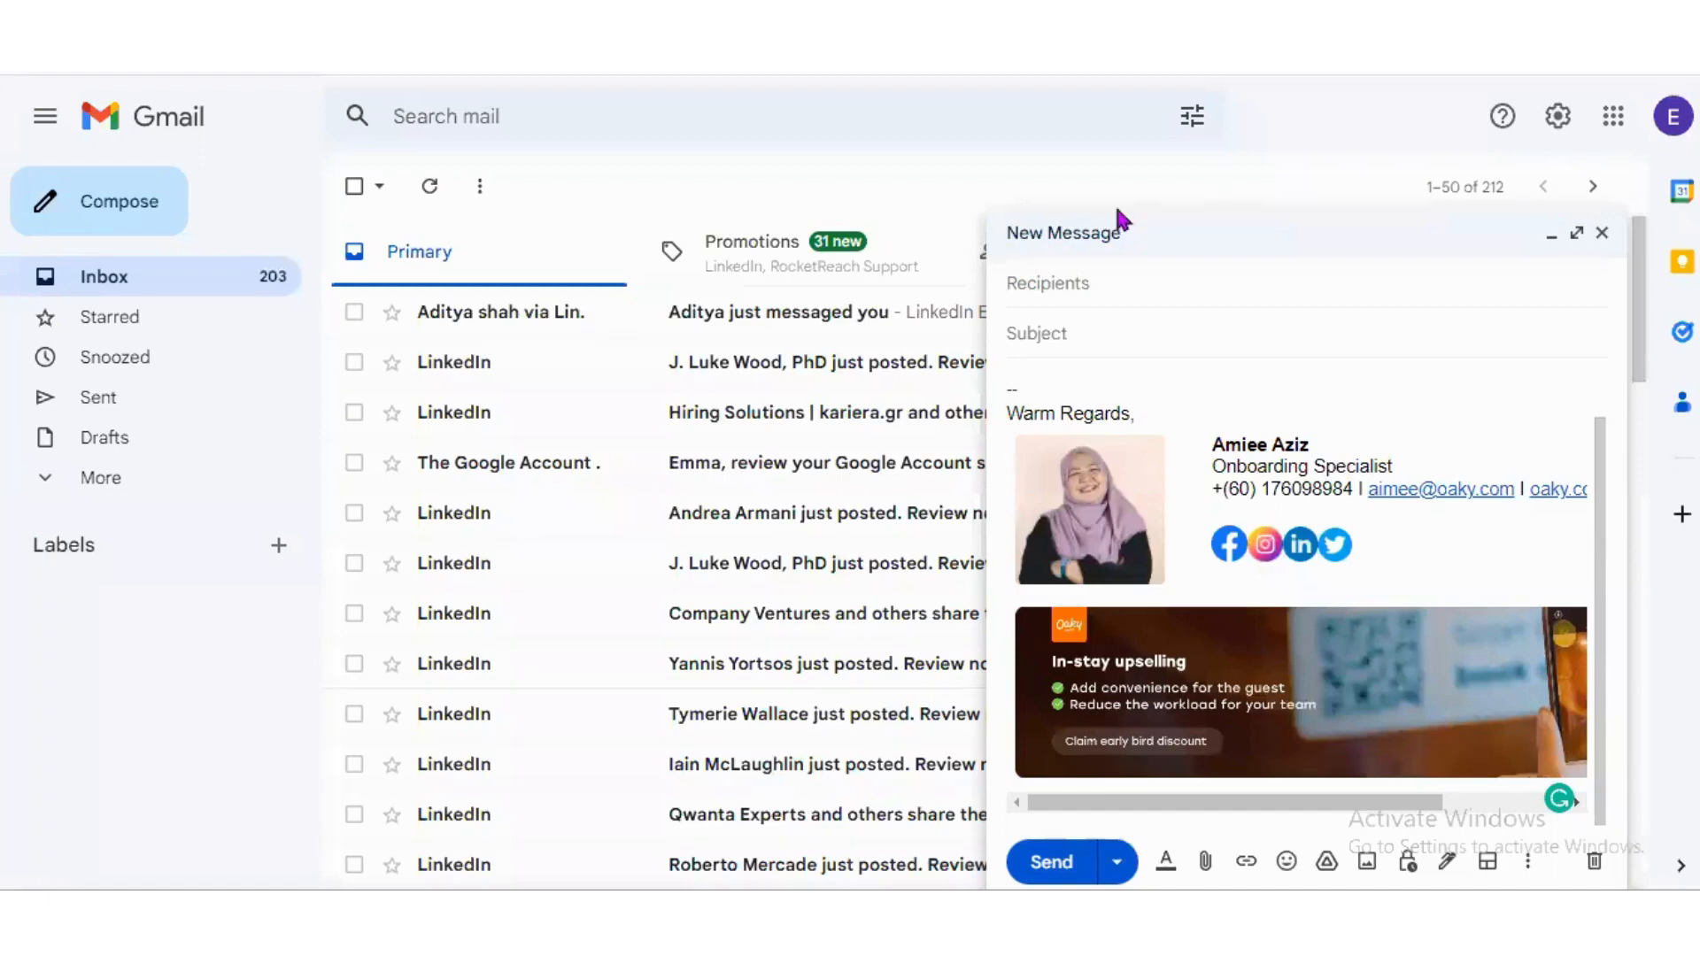
Switch to Gmail, close the draft message, open the full settings and place the cursor in the saved signature's text near the social icons.
click(1602, 233)
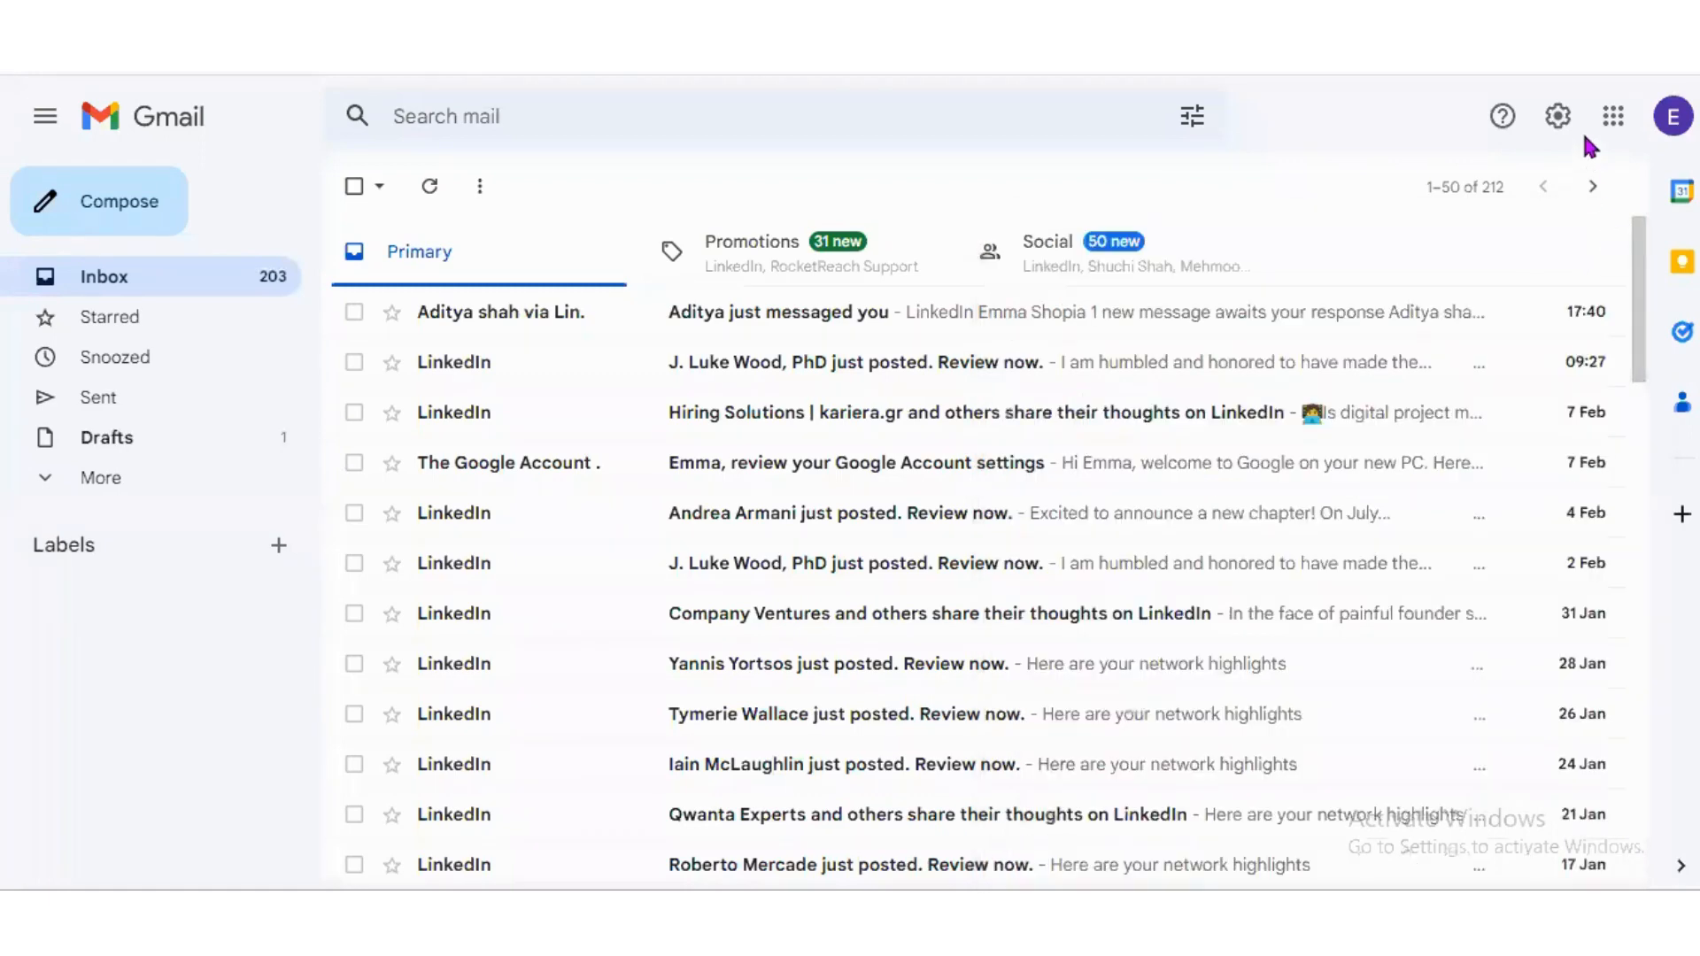
click(1556, 116)
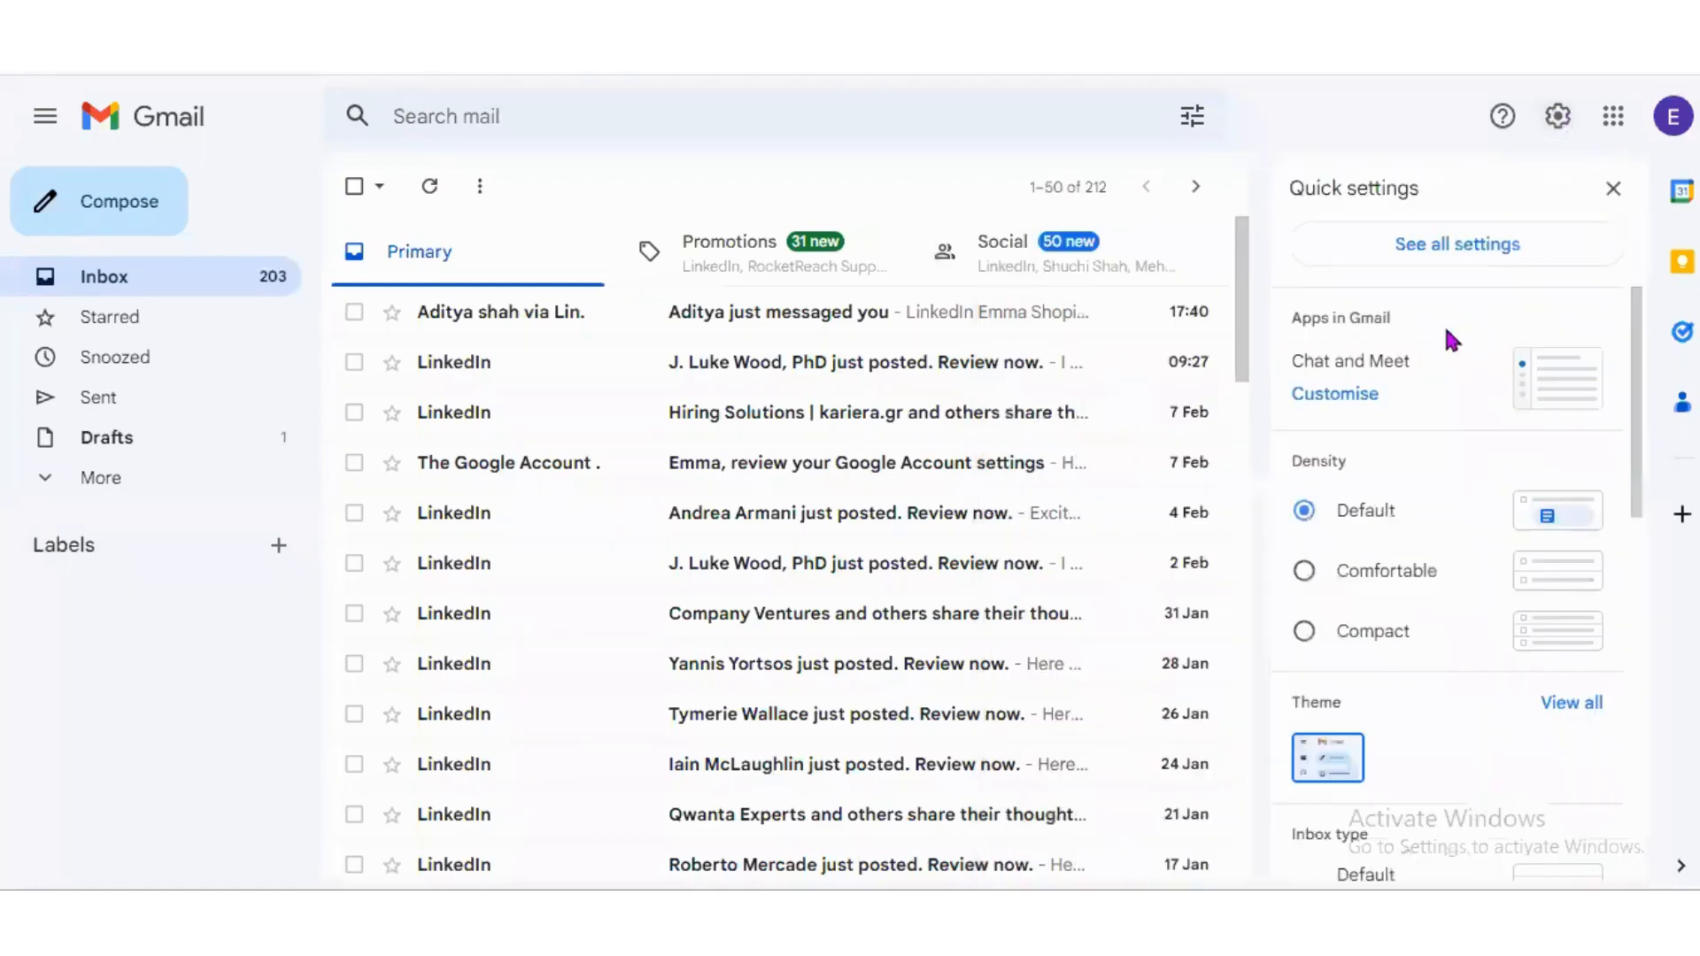
click(1467, 248)
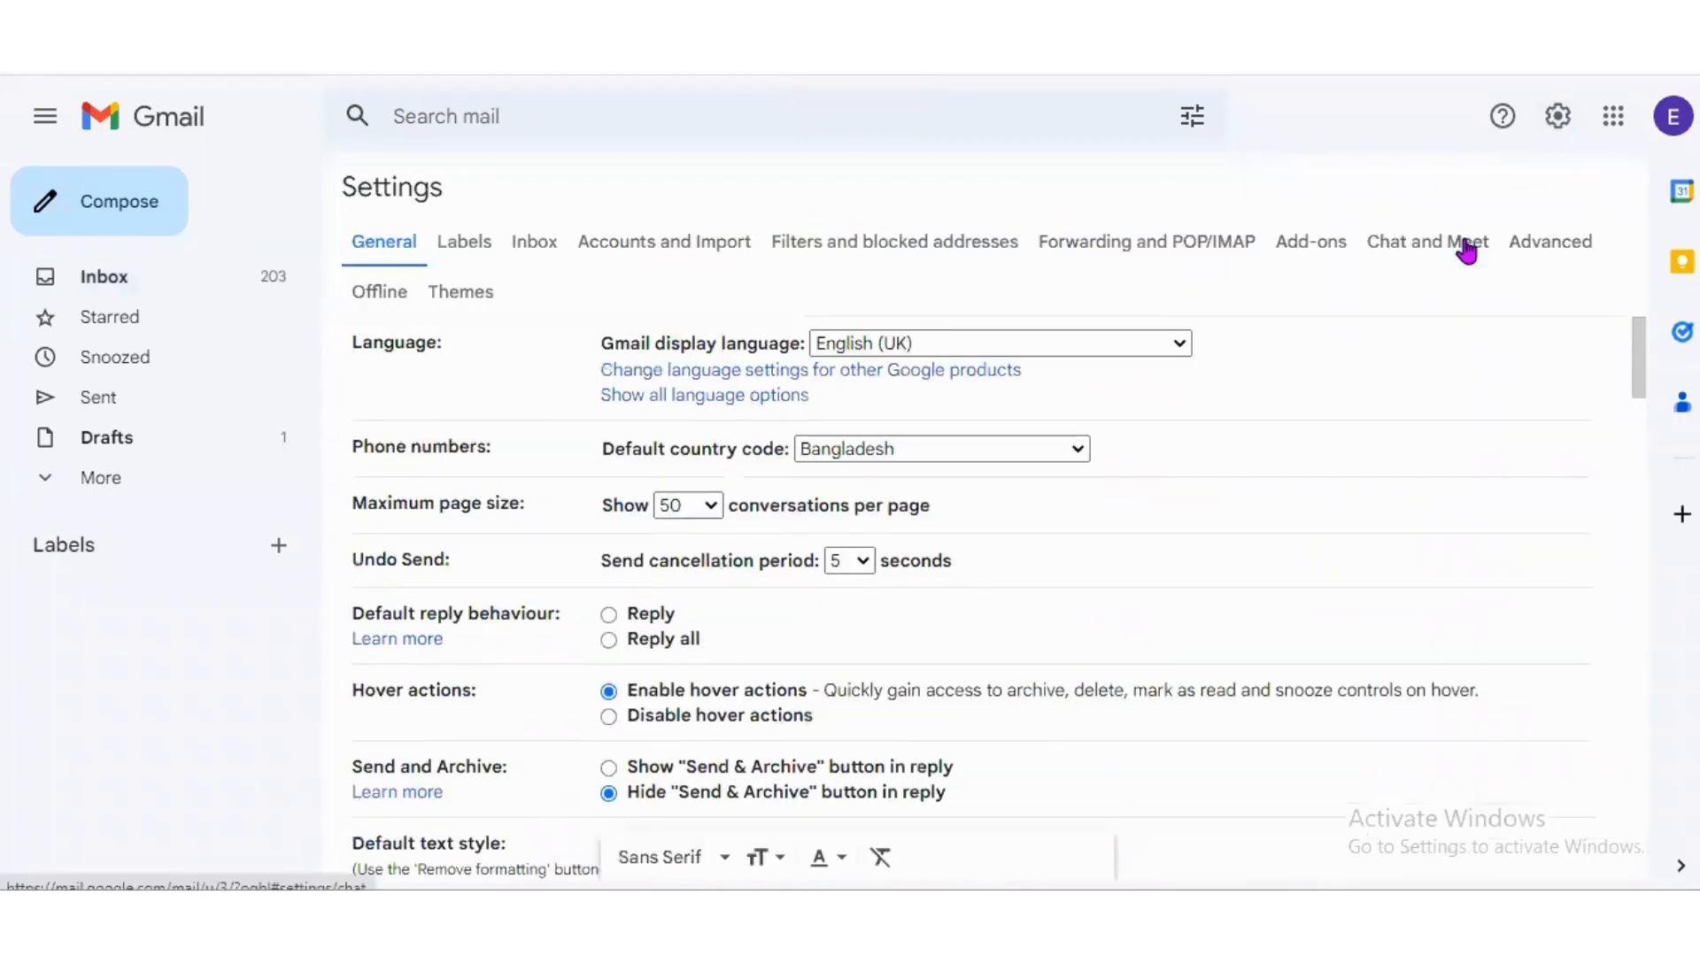
scroll(865, 571, down, 10)
scroll(801, 655, down, 10)
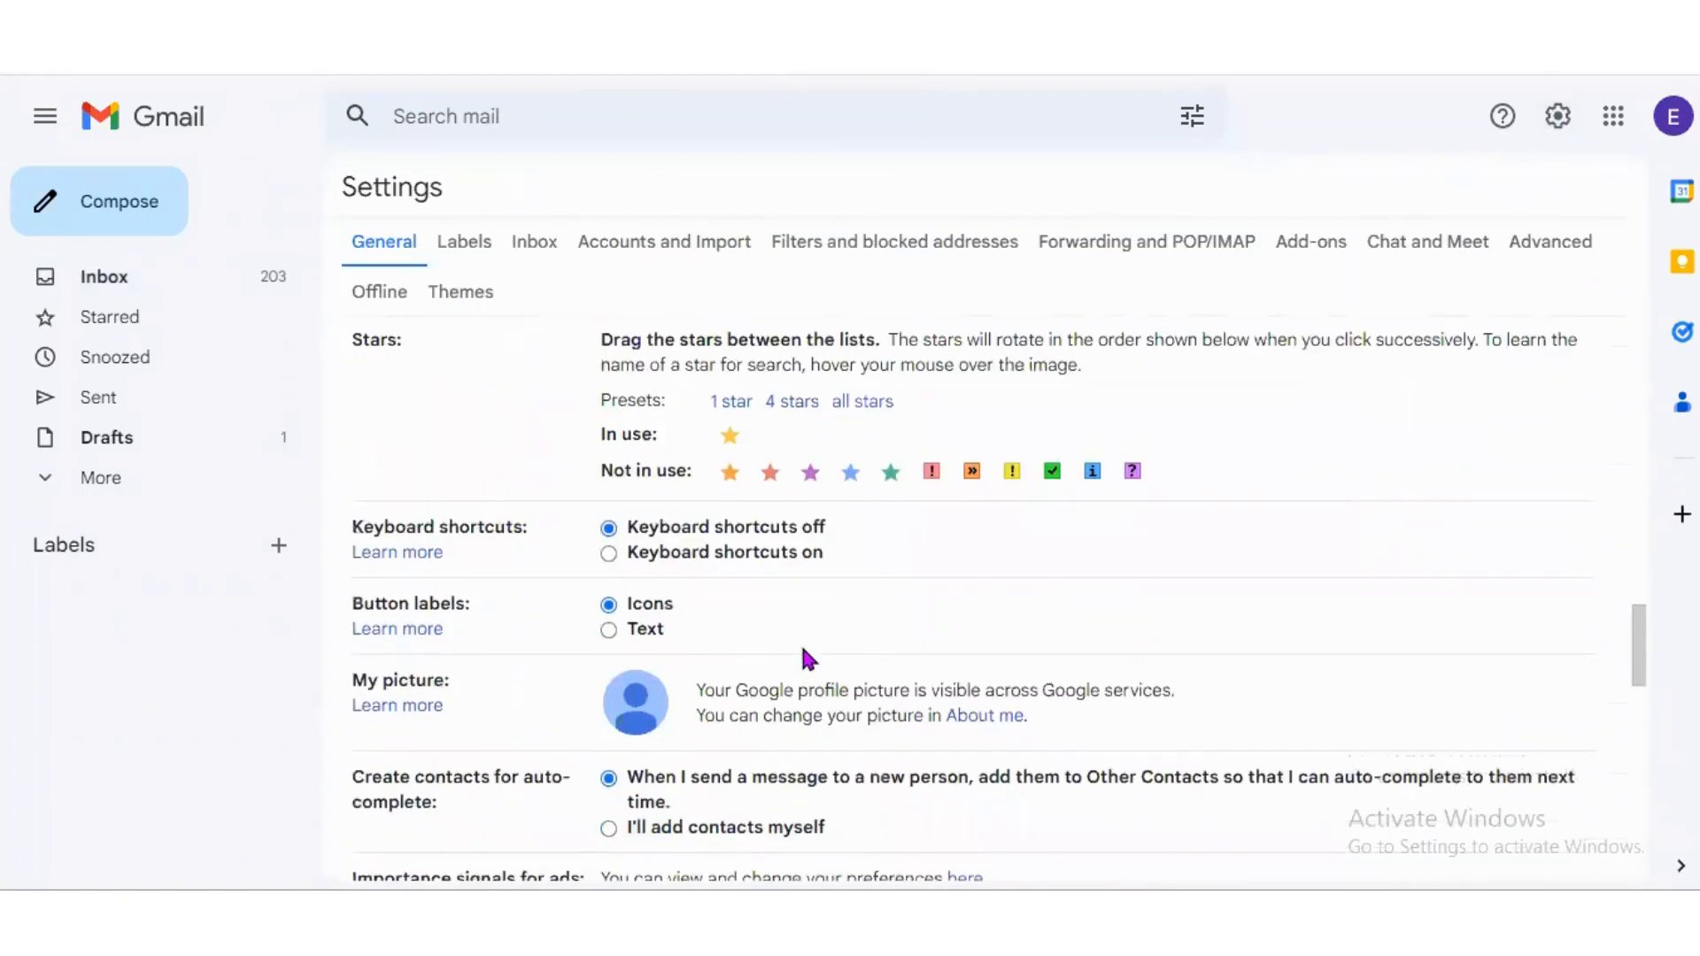
scroll(898, 560, up, 3)
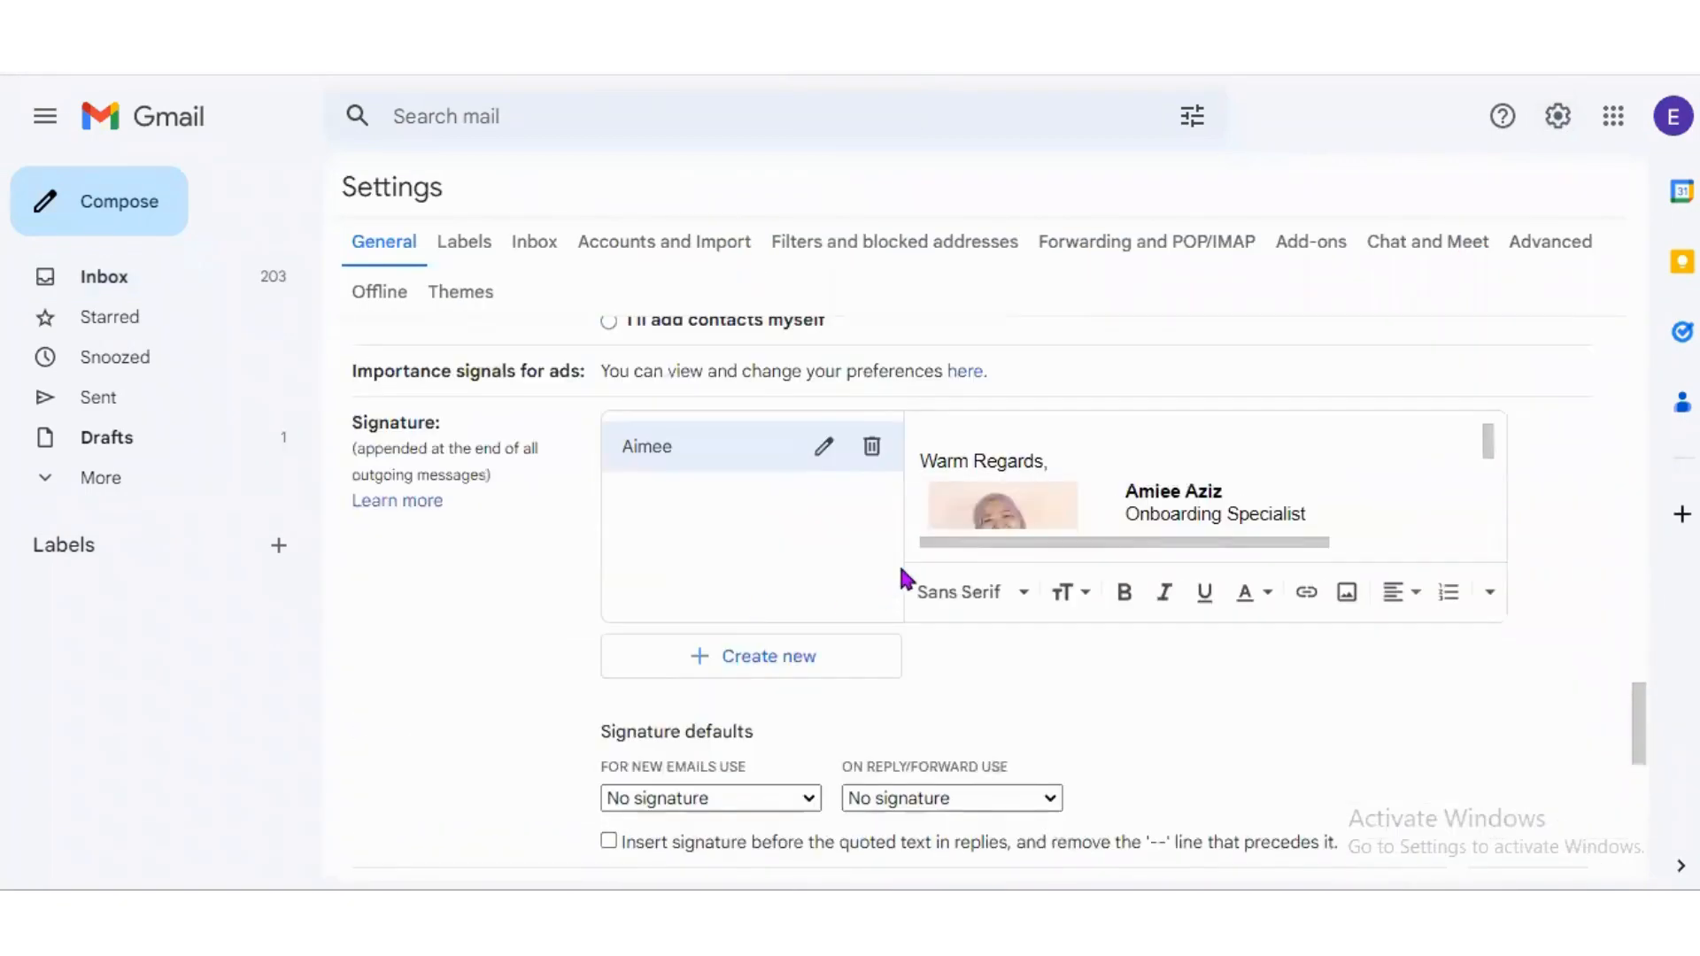
scroll(1176, 479, down, 3)
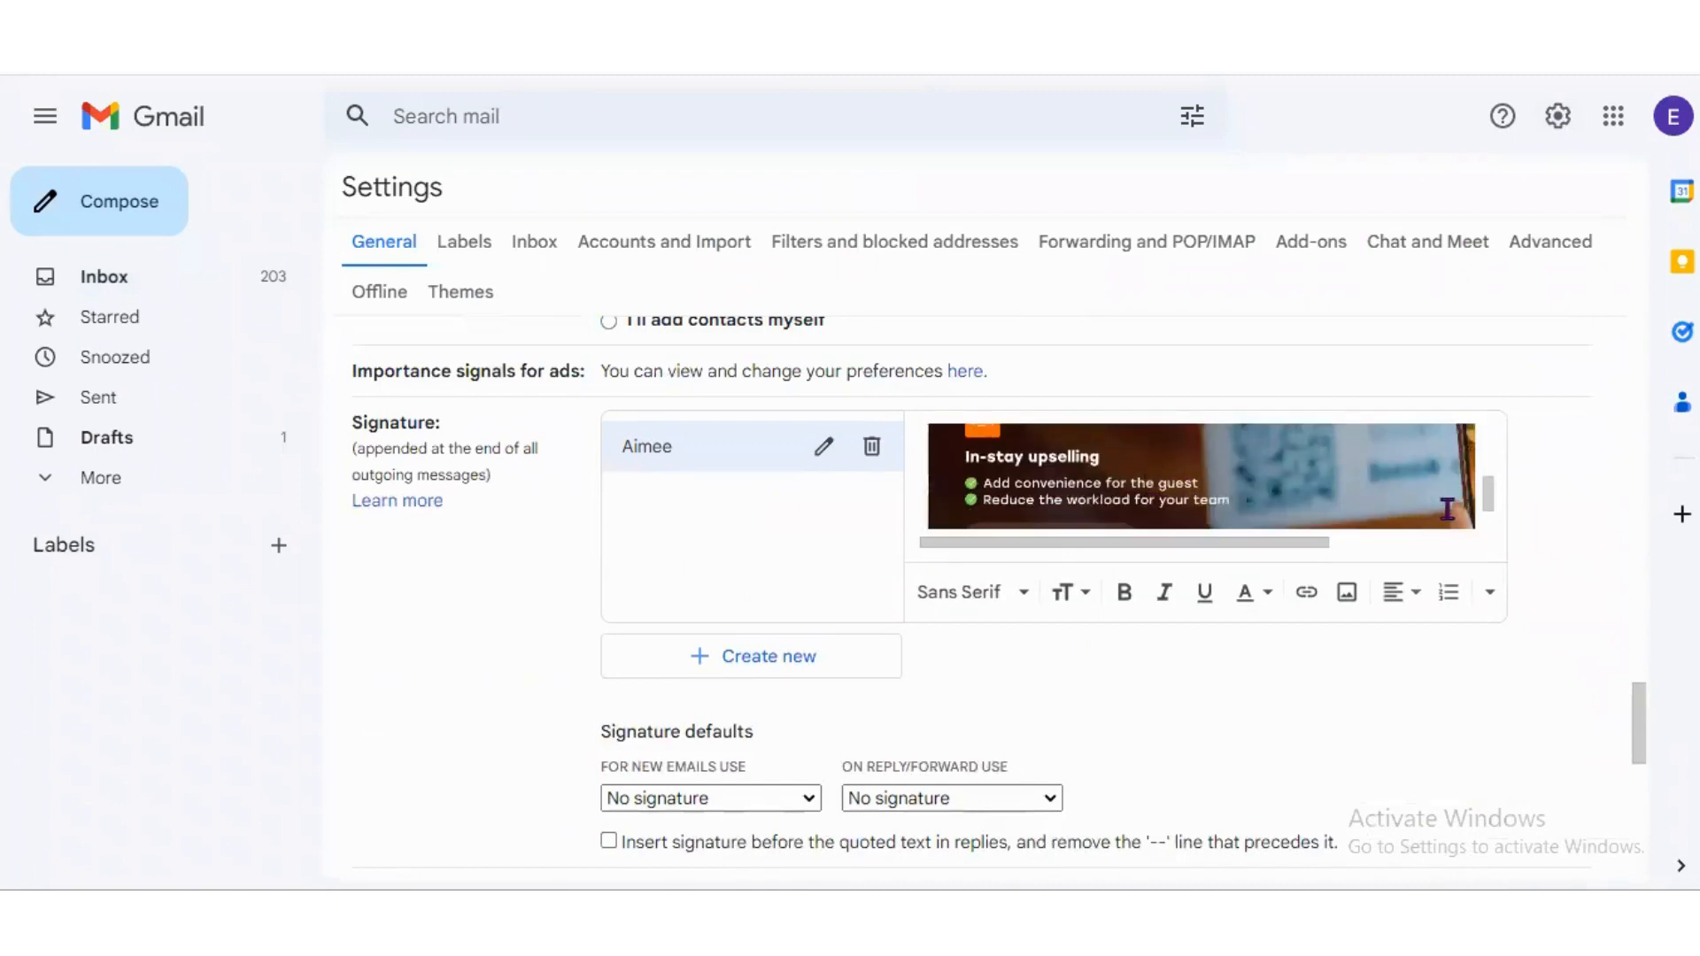
scroll(1327, 508, up, 3)
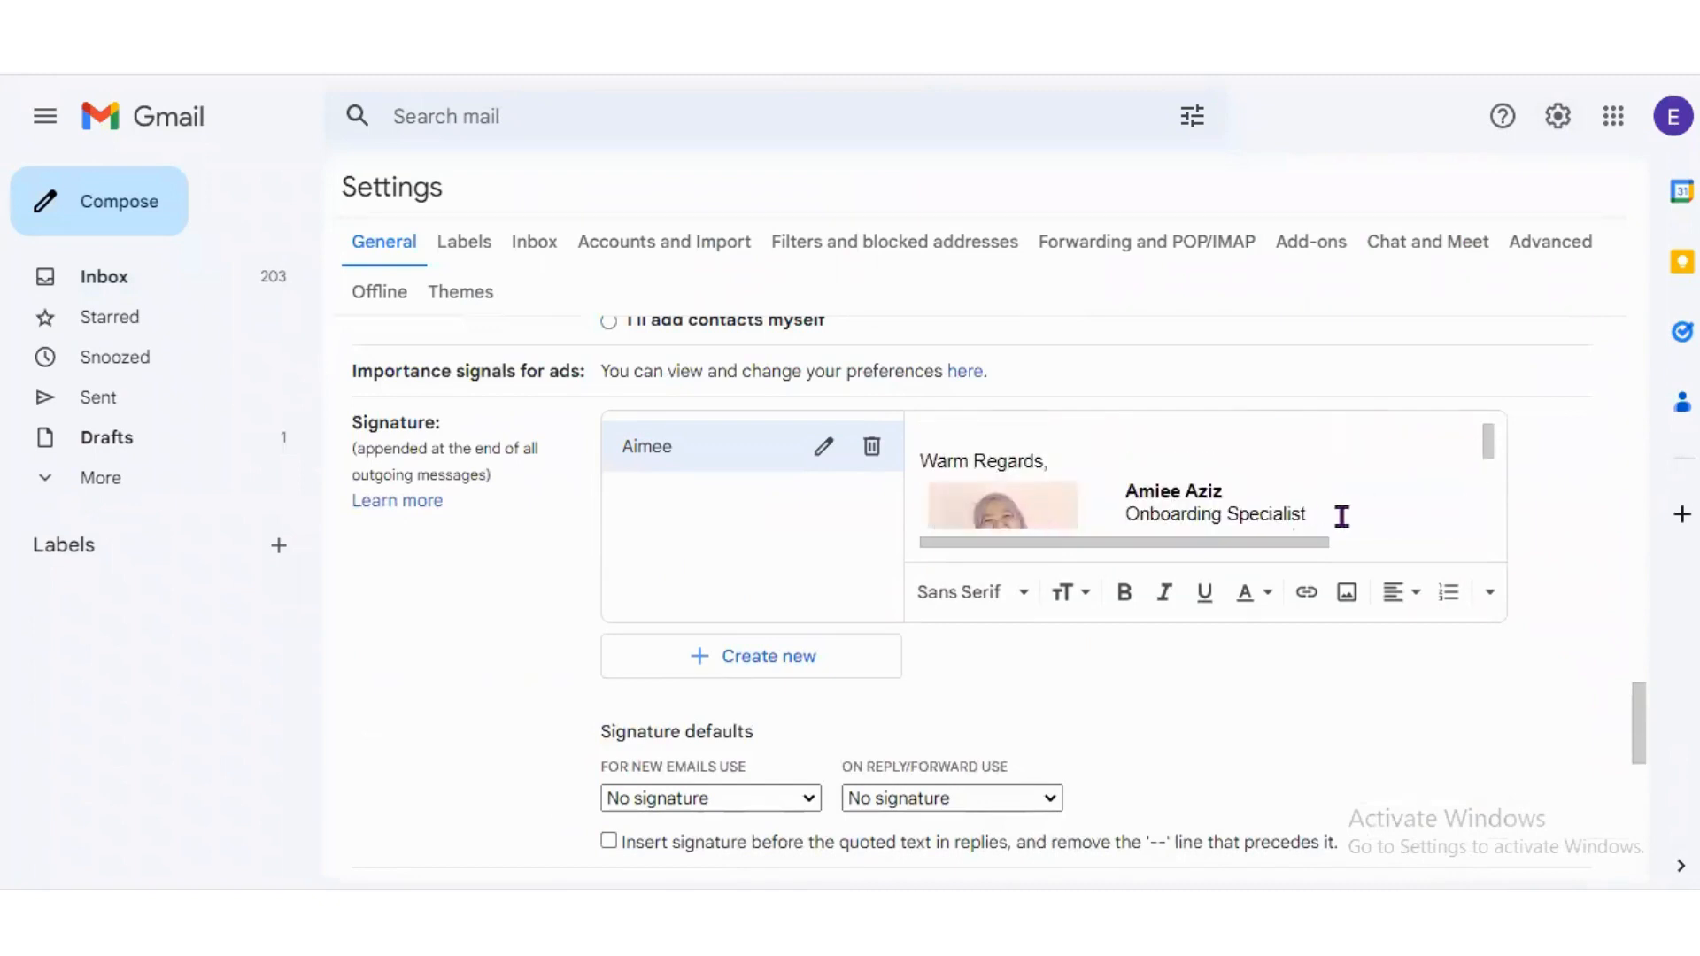
click(1275, 489)
scroll(1267, 498, down, 1)
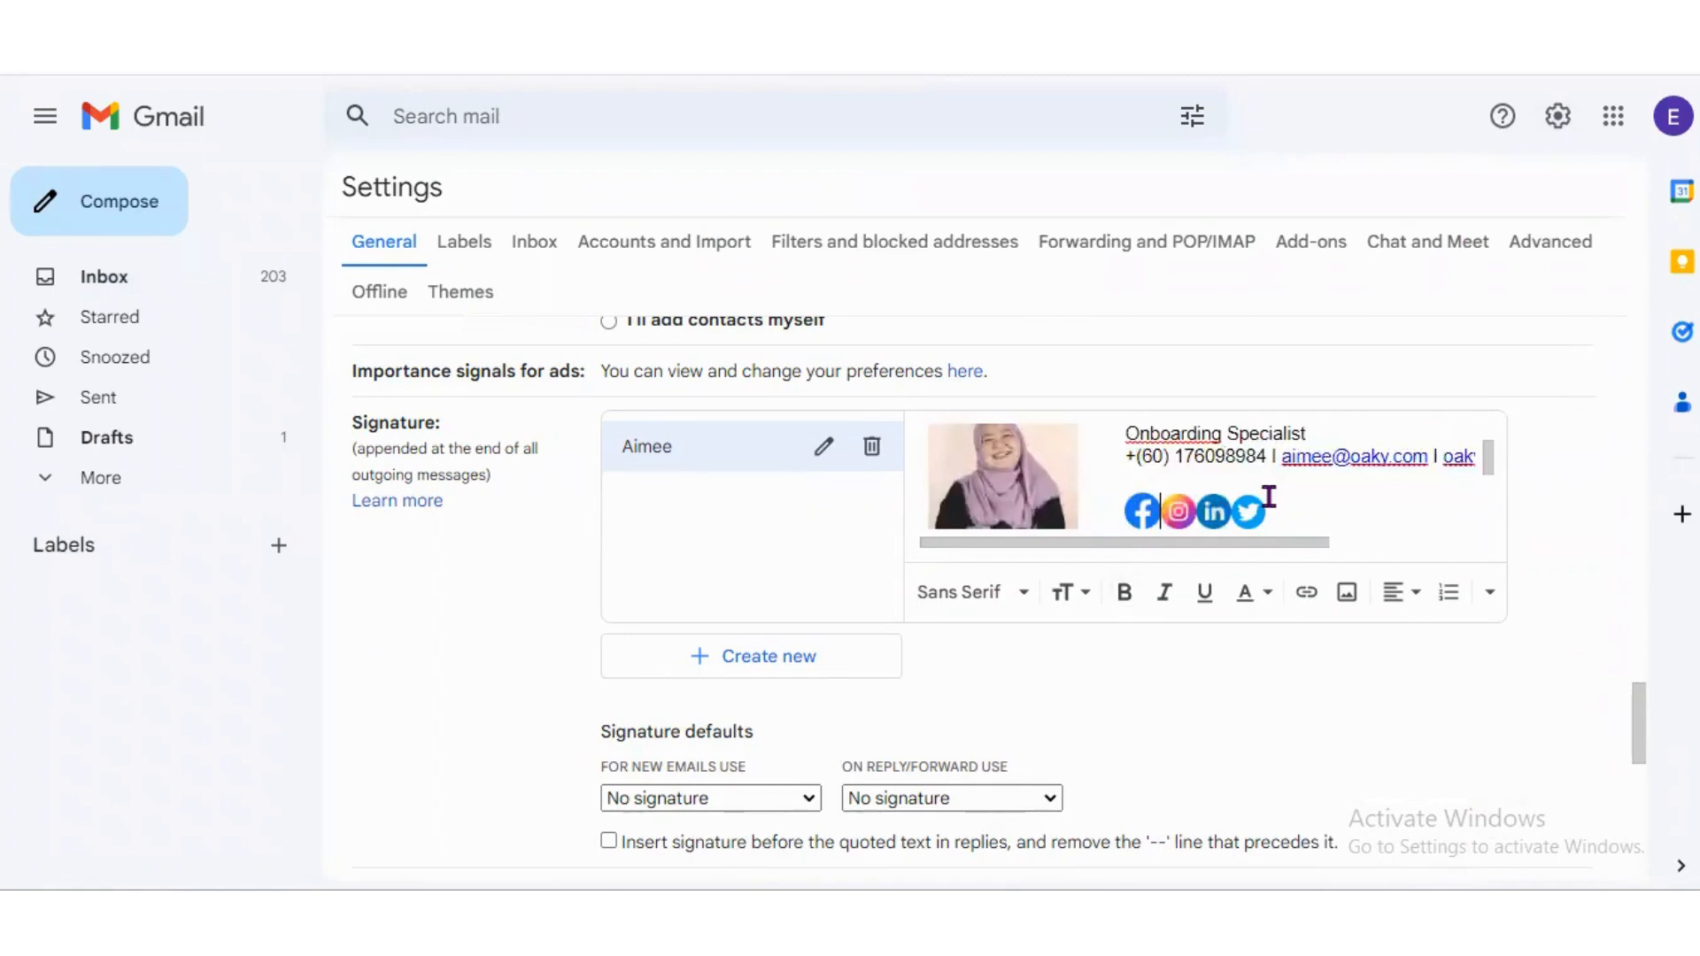
key(shift+Left)
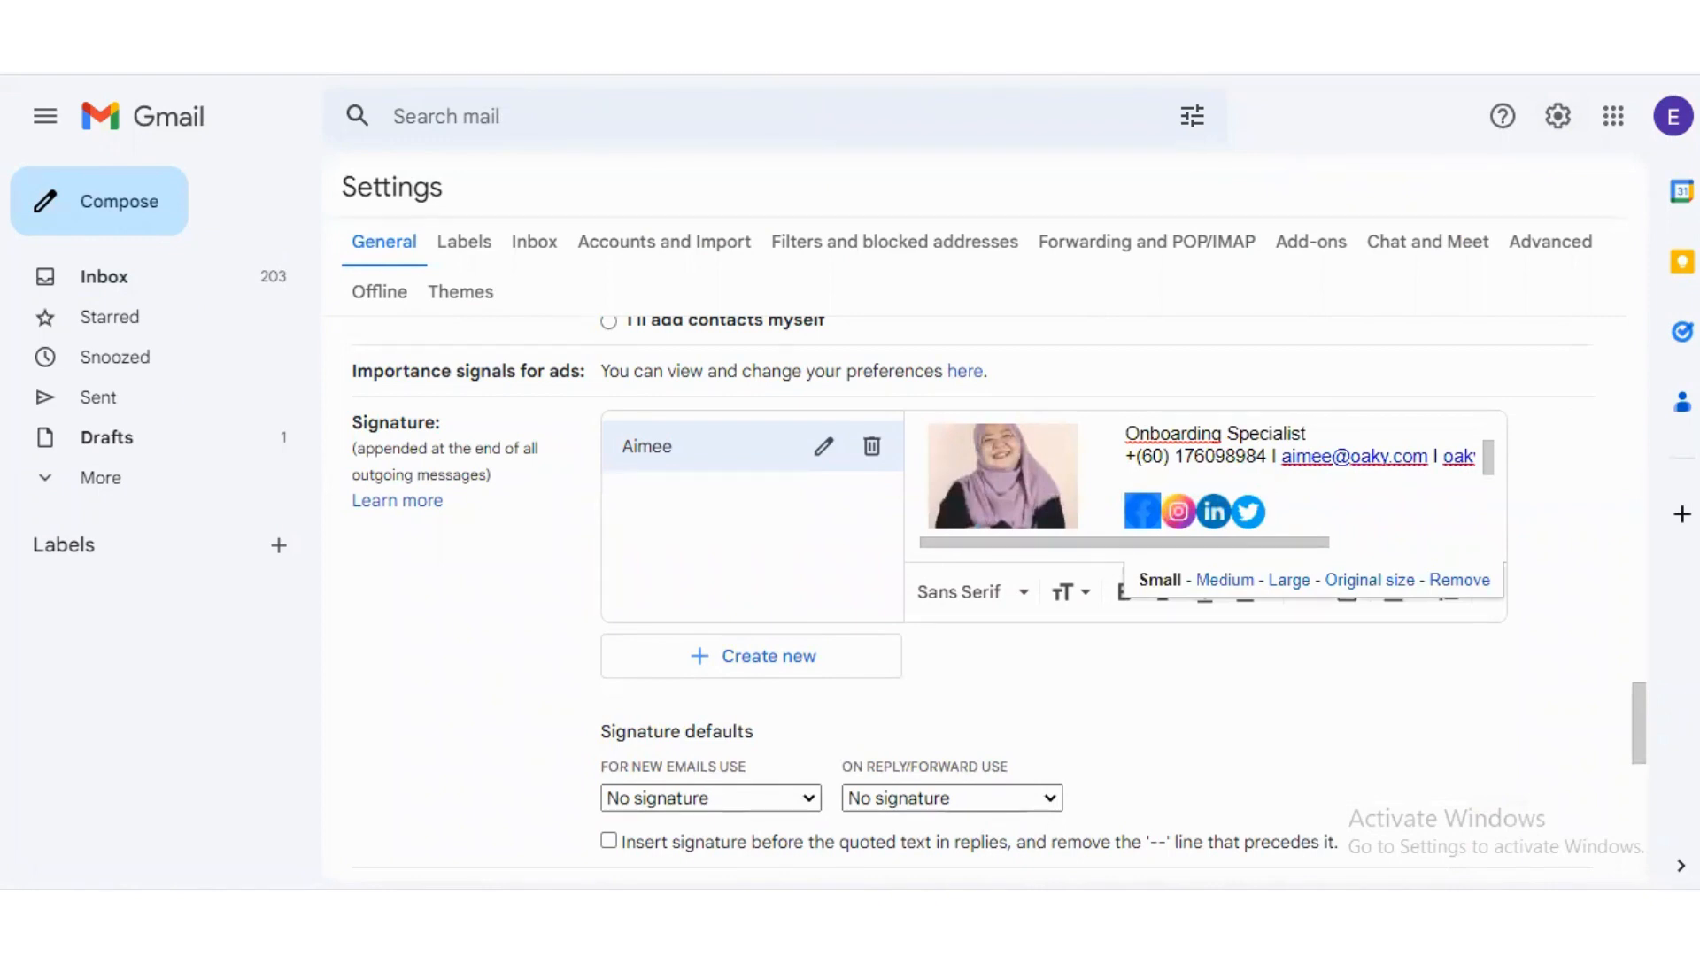
key(alt+Tab)
drag(1324, 293, 1106, 295)
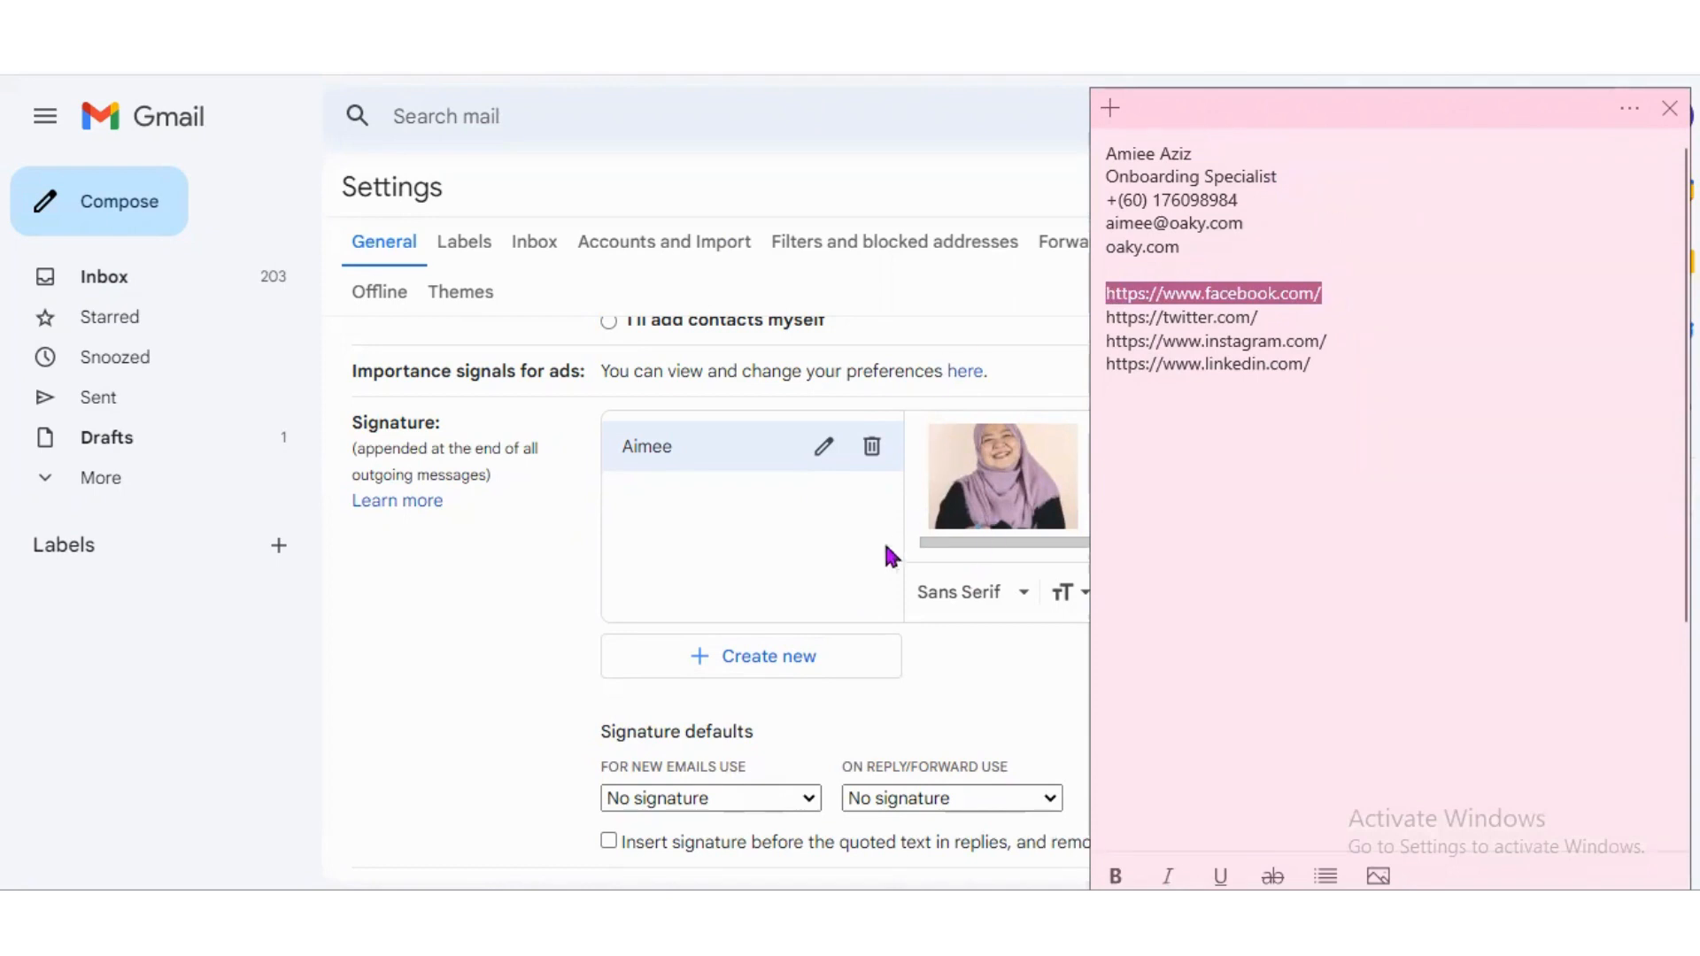
click(820, 554)
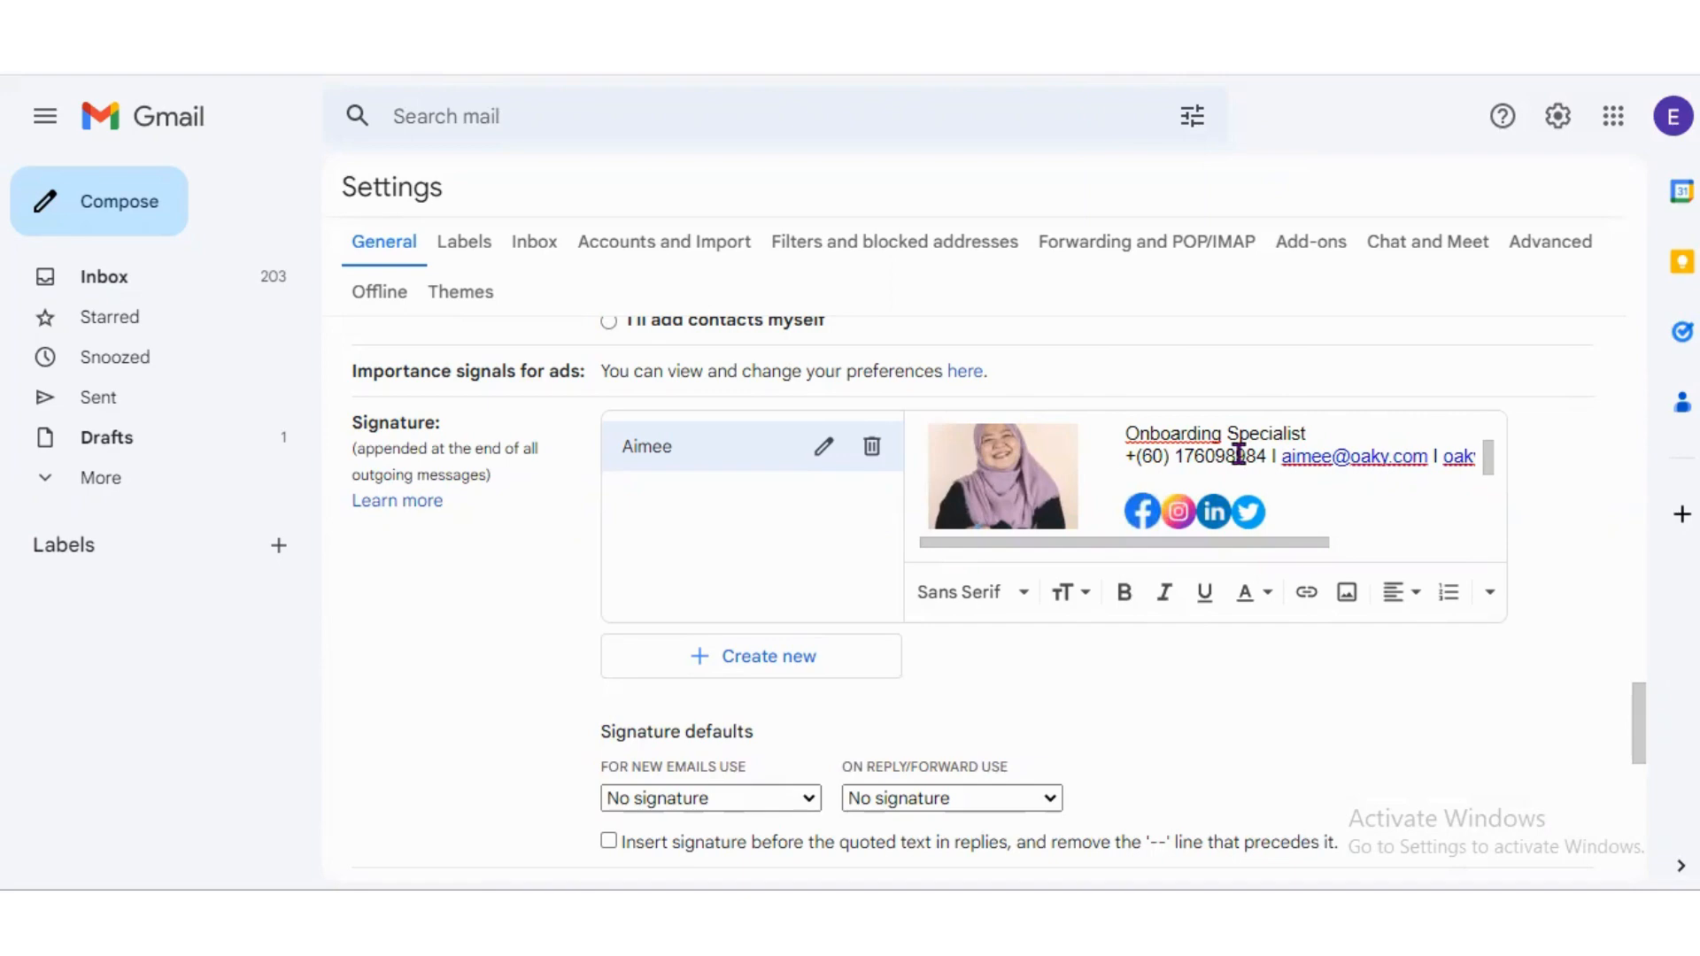
key(shift+Right)
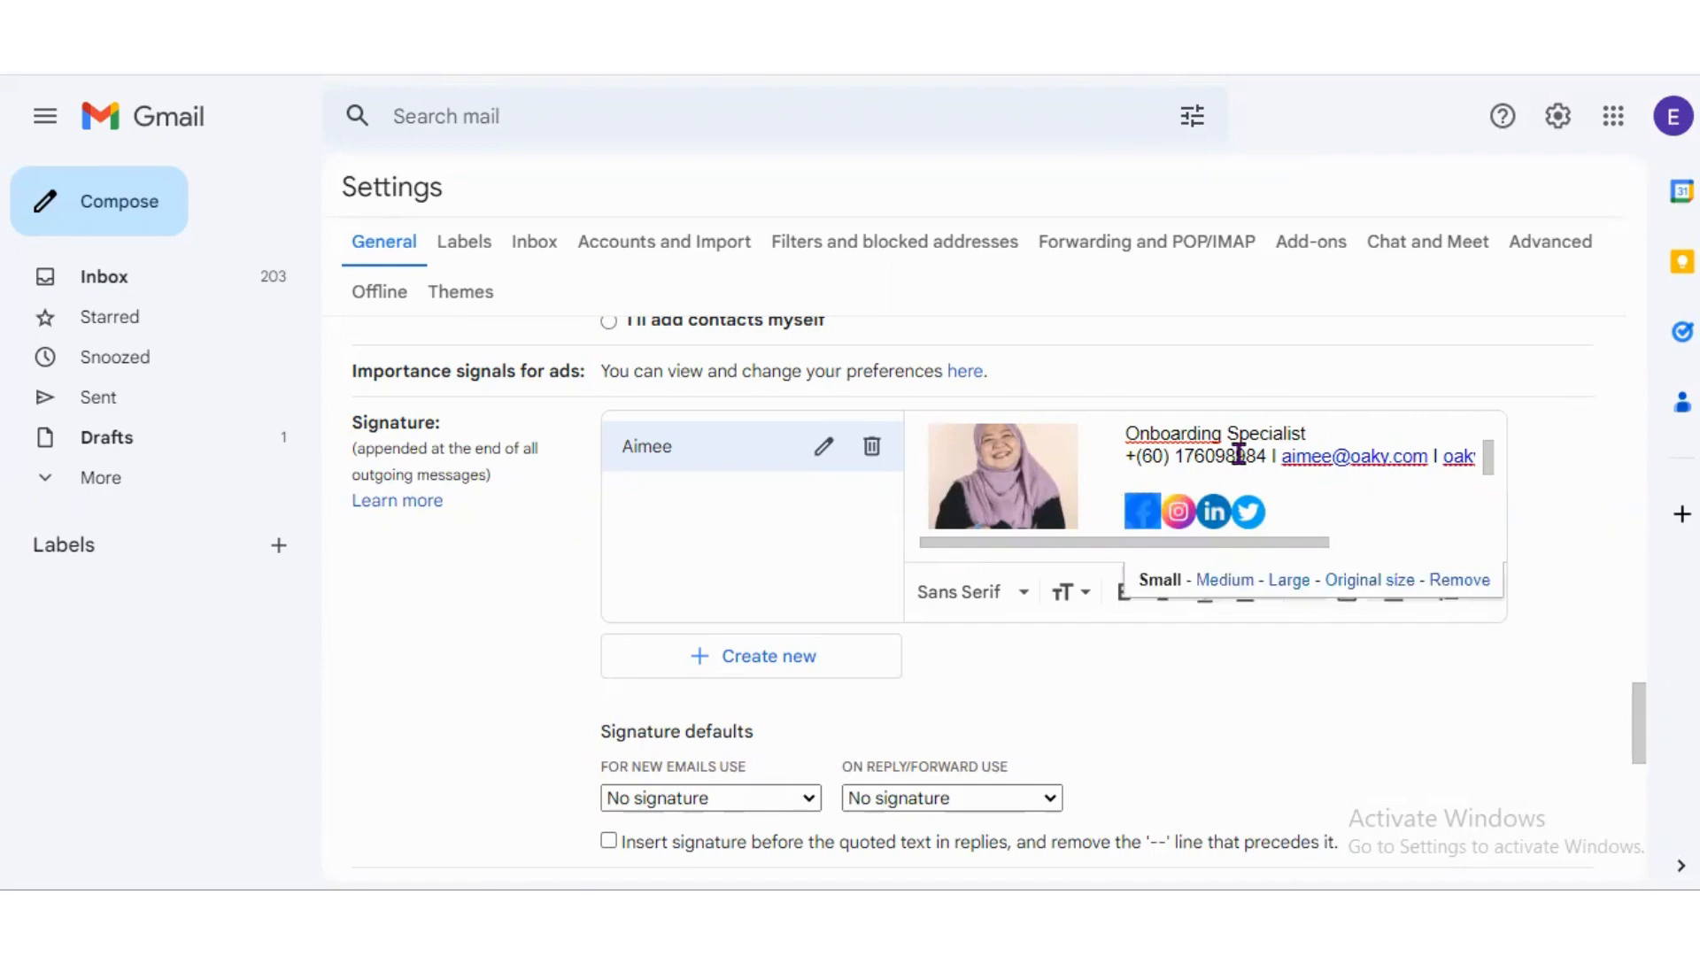
scroll(877, 736, down, 8)
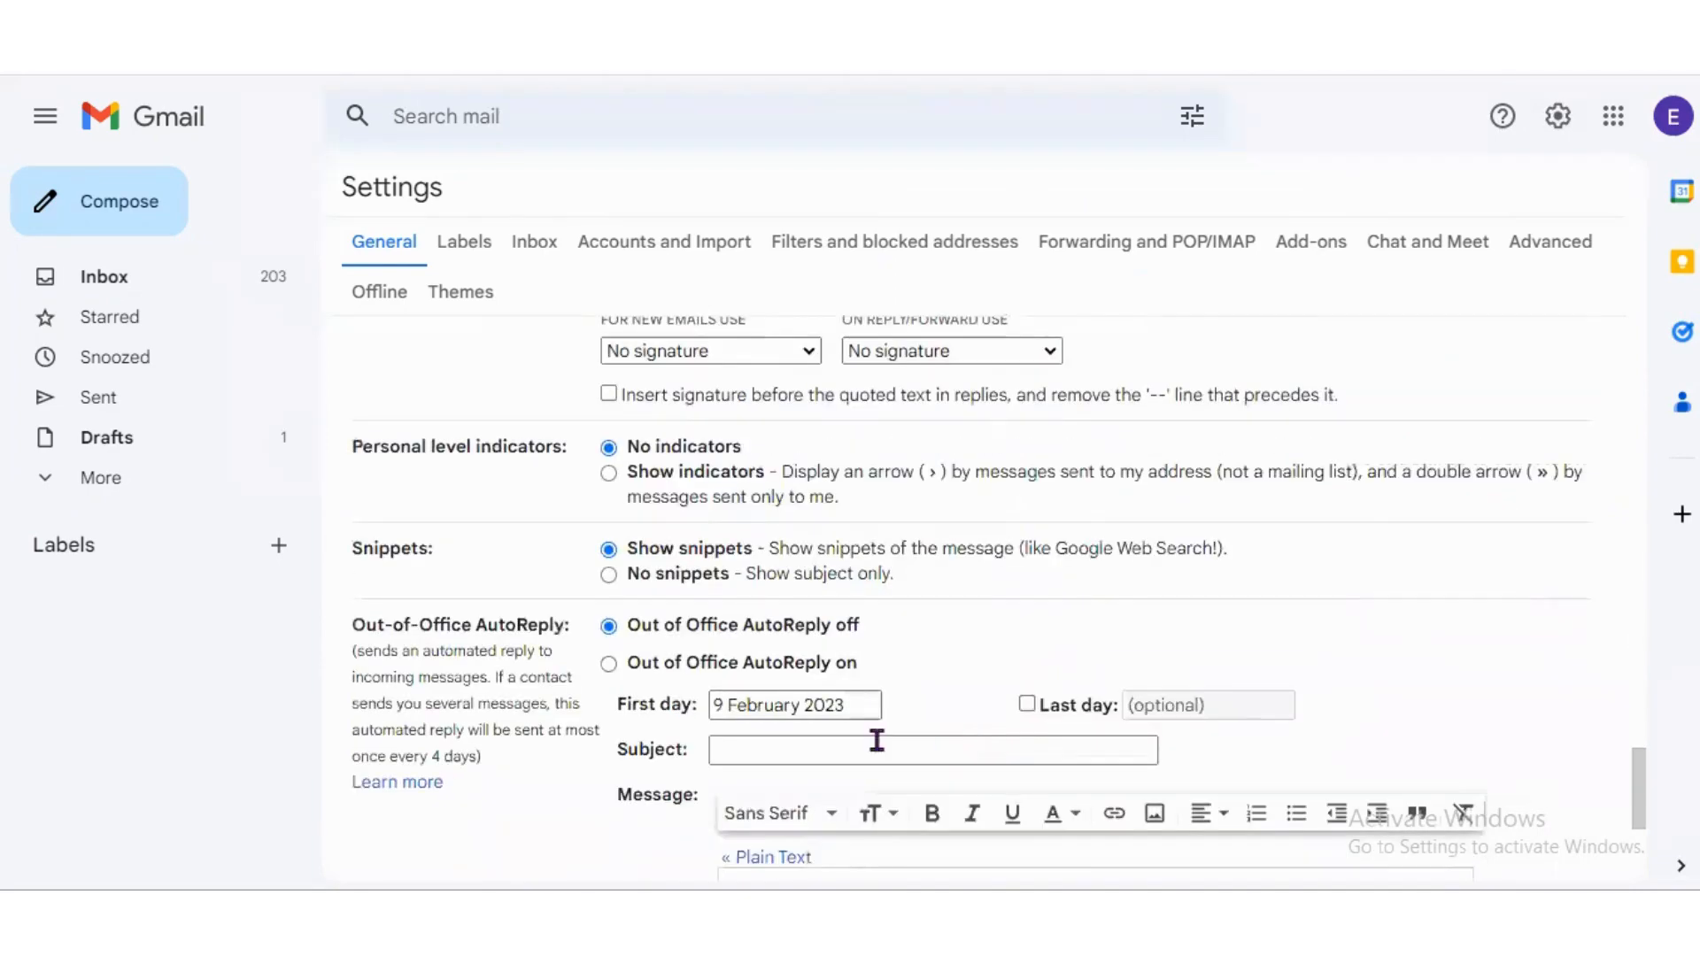
click(886, 748)
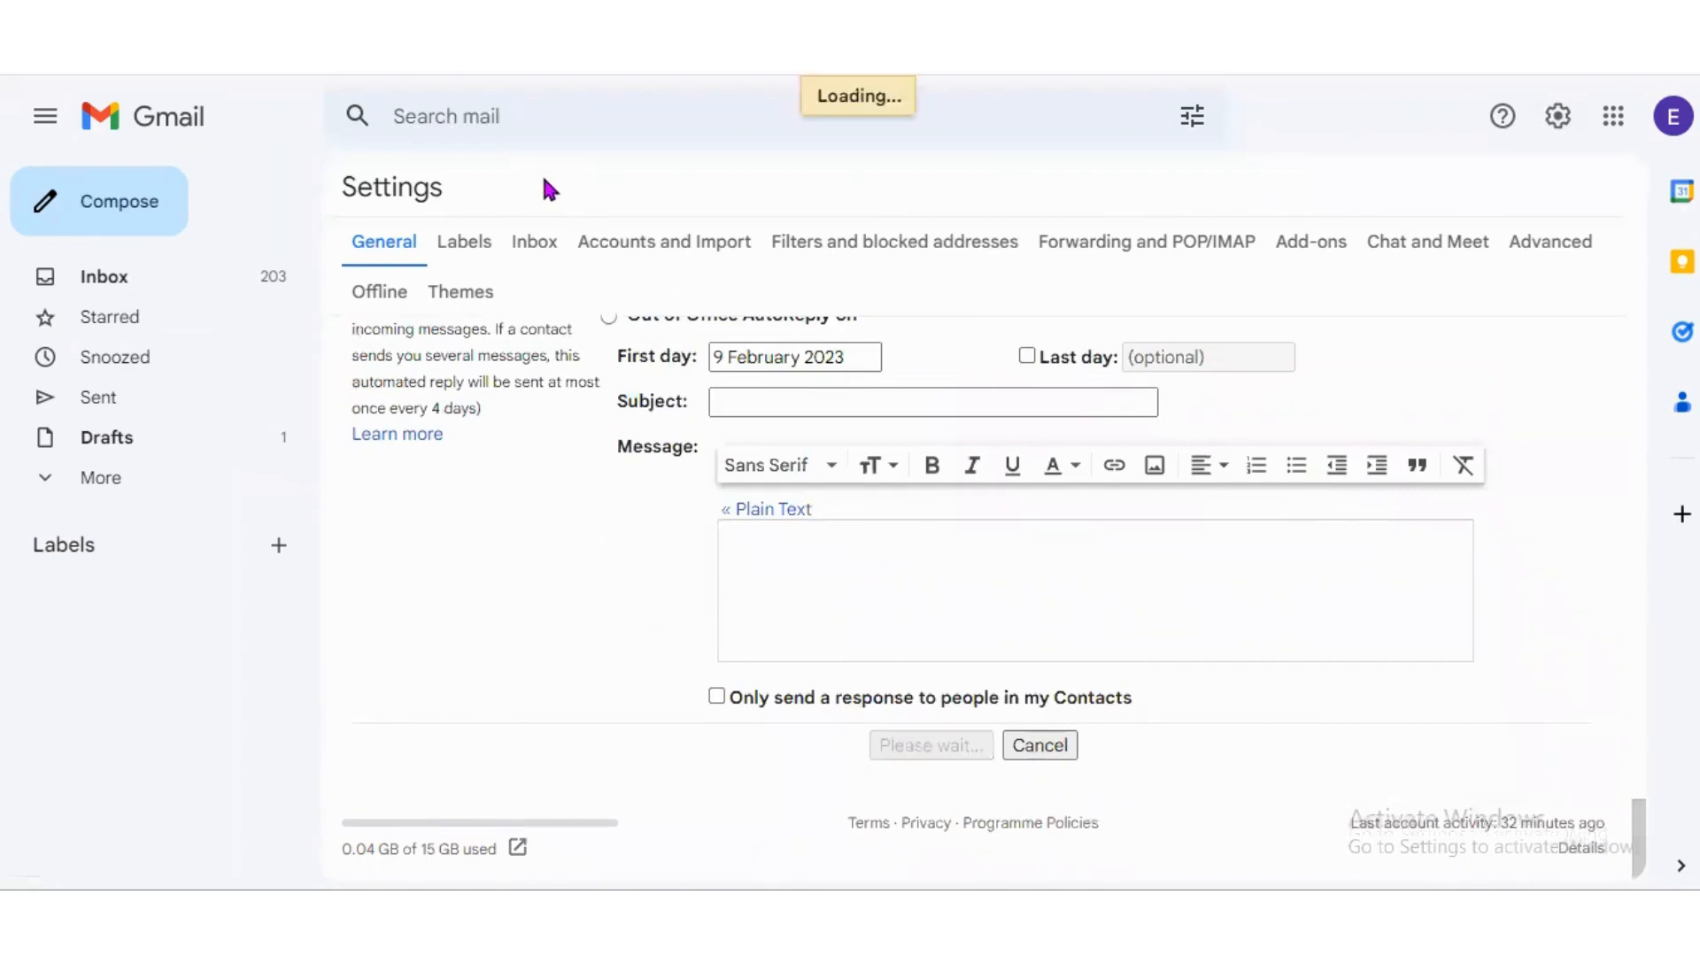
Start a new message, insert the saved signature and check the link on its Facebook icon.
click(133, 208)
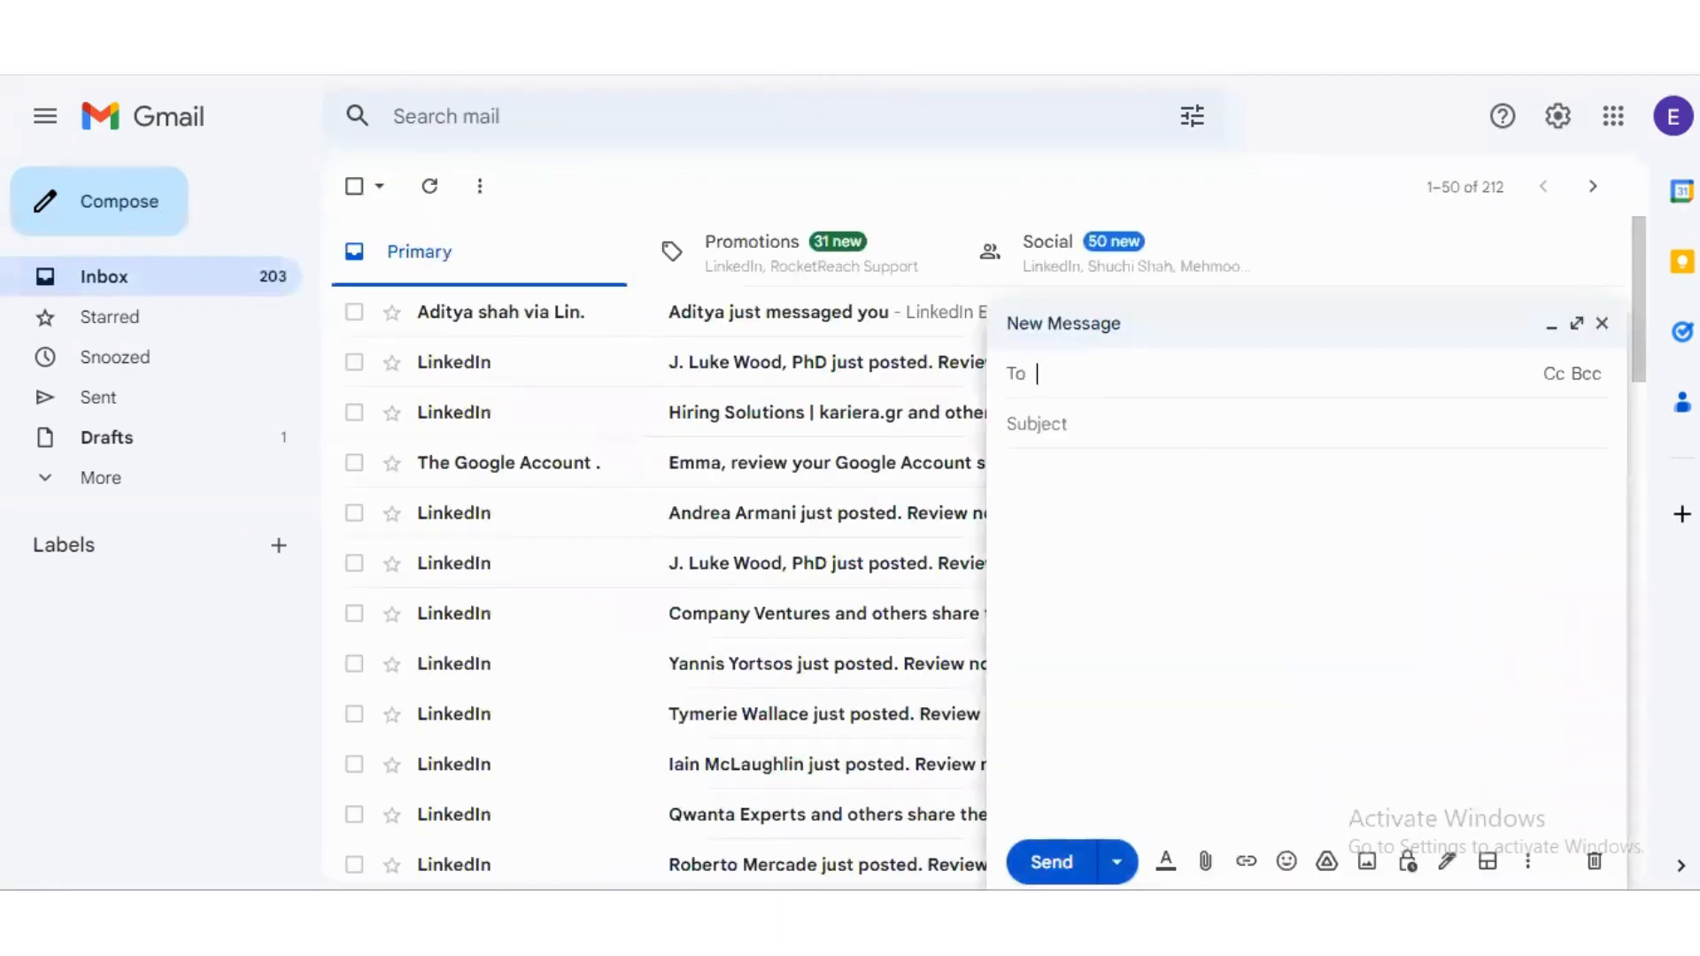
click(1447, 861)
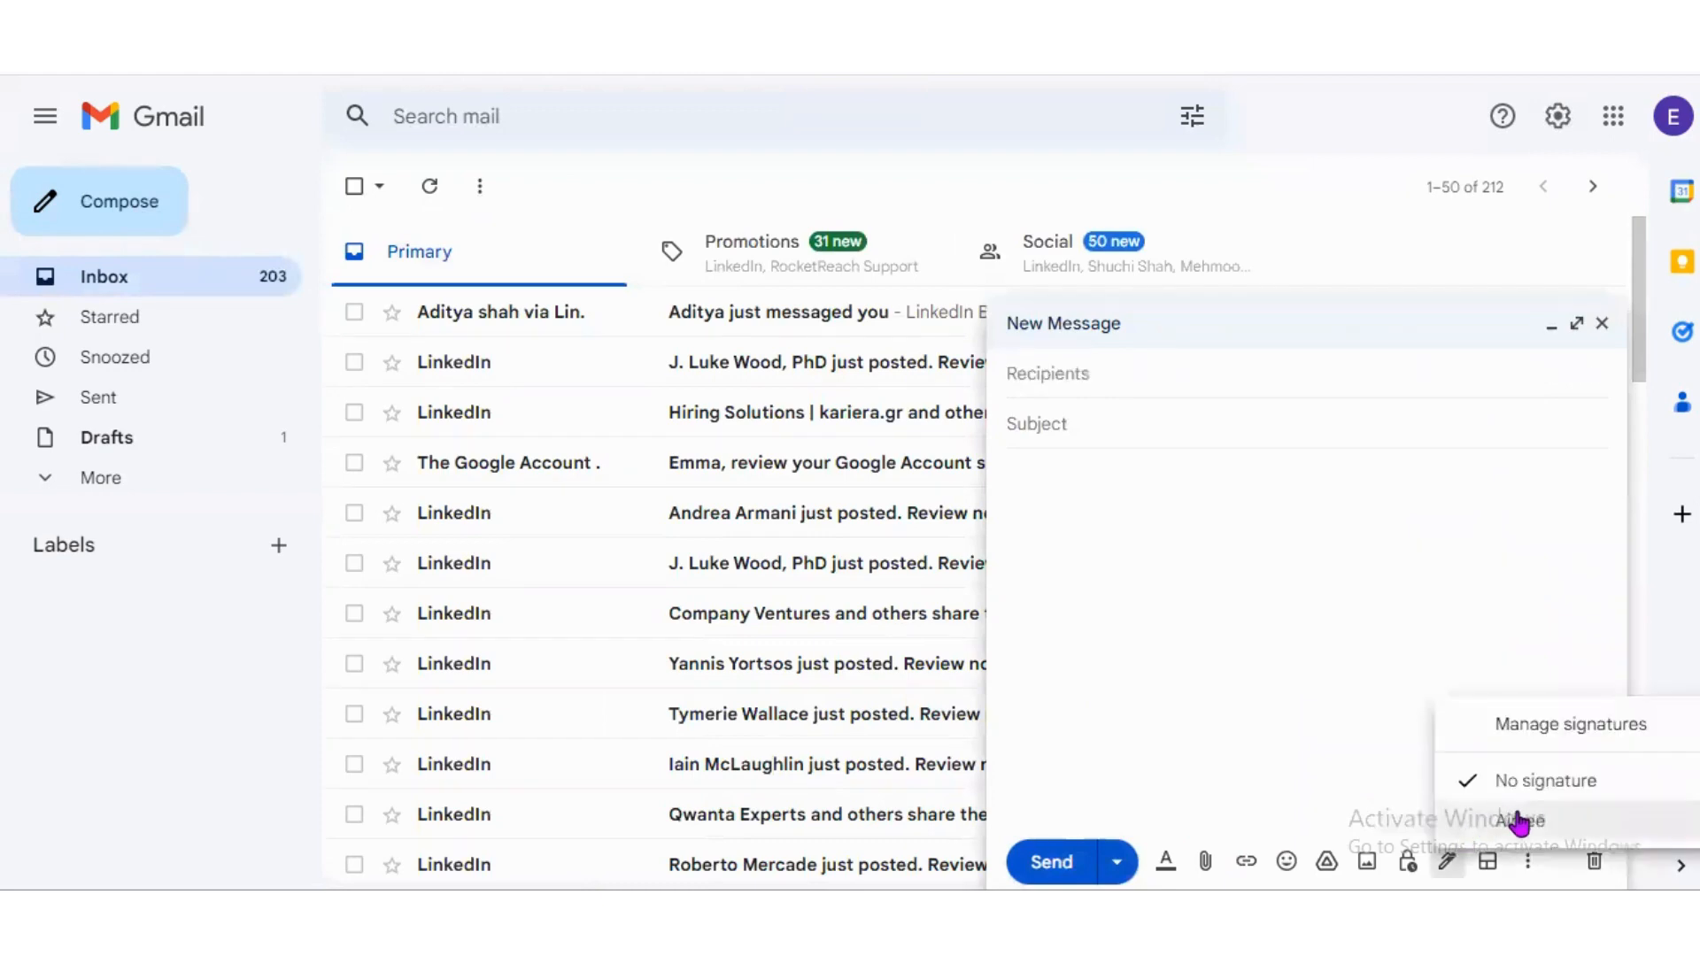
click(1512, 816)
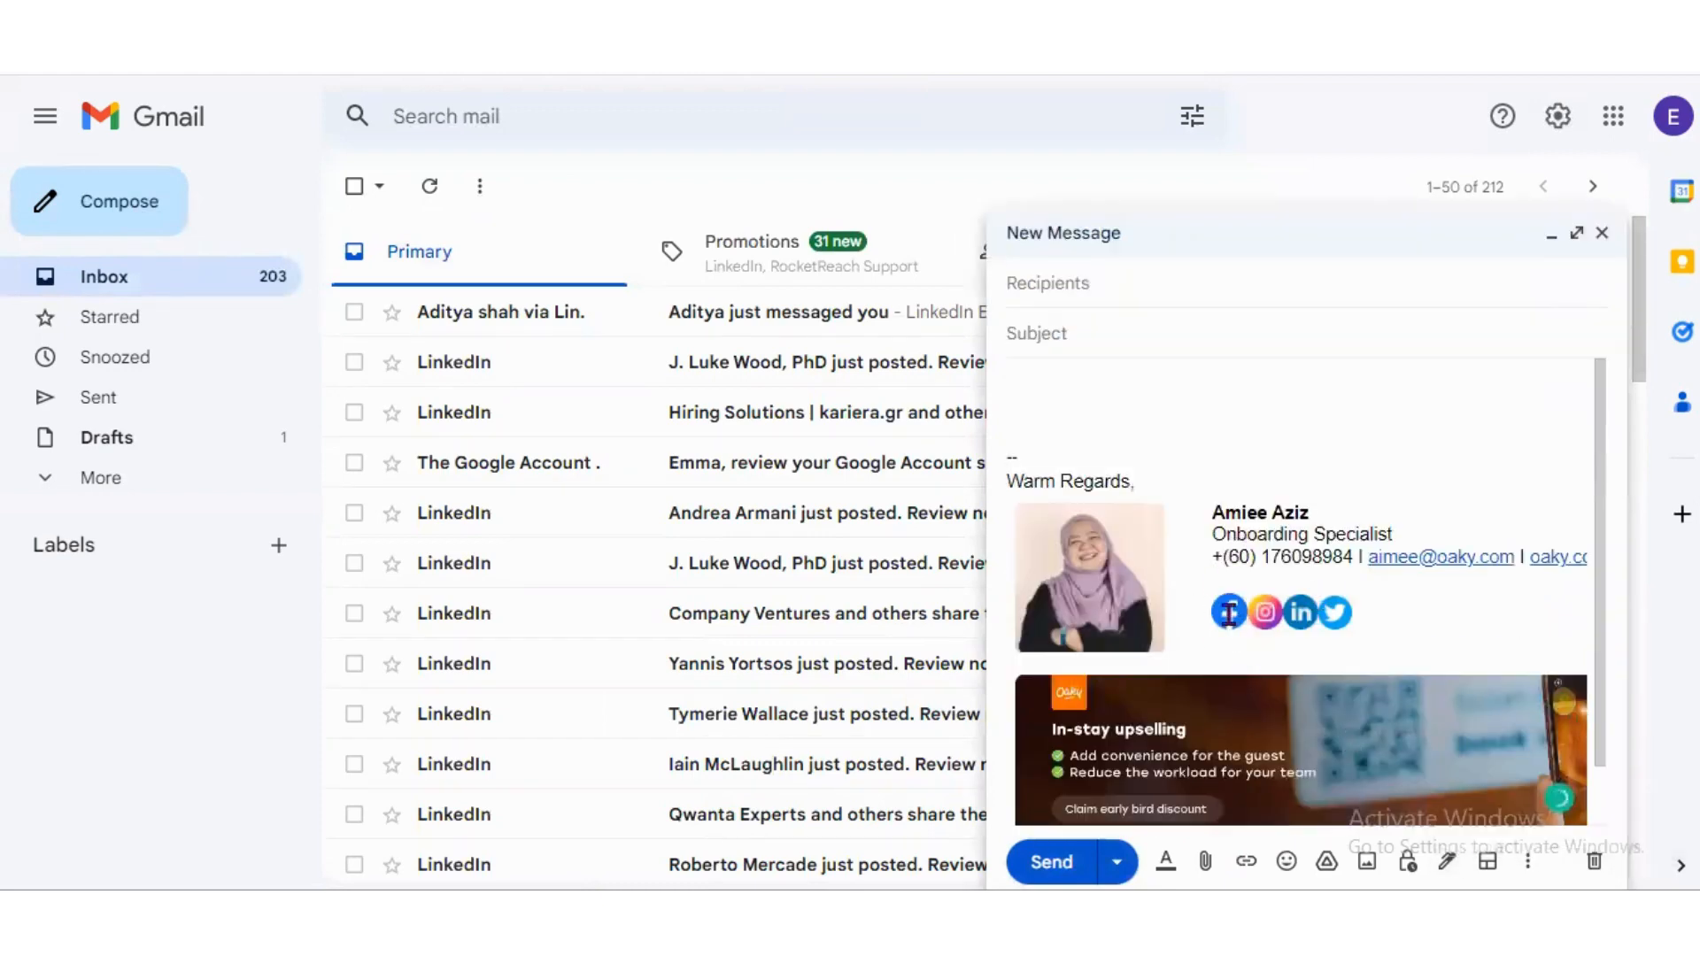
click(1232, 624)
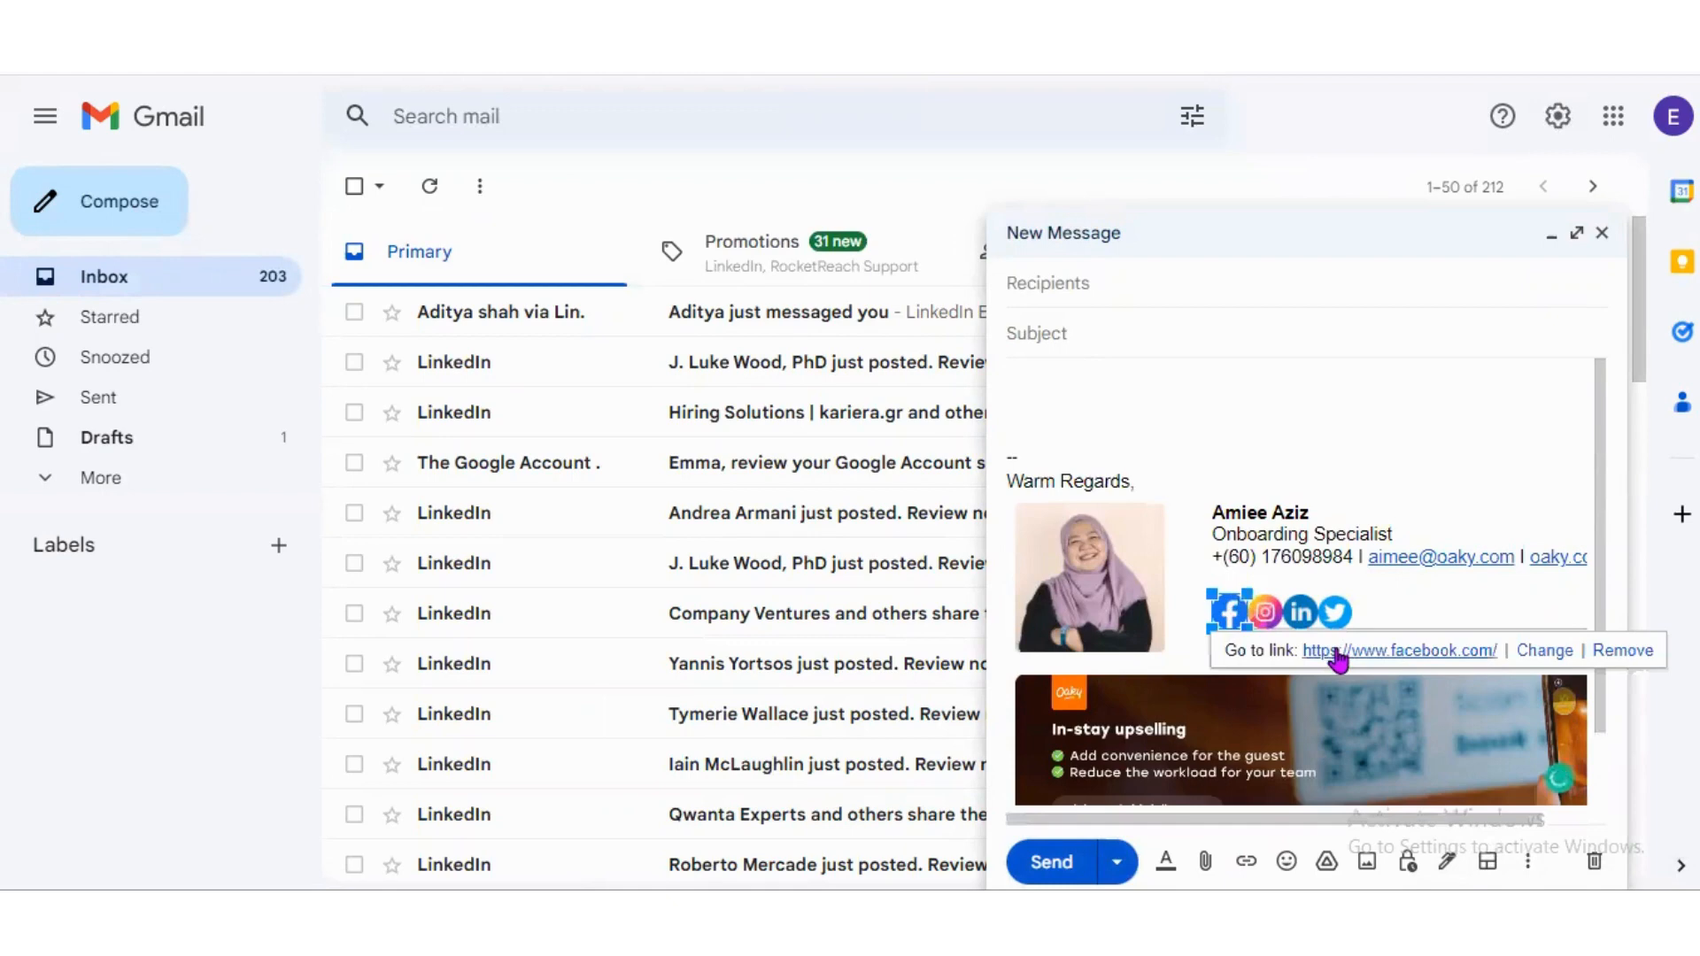
click(1271, 443)
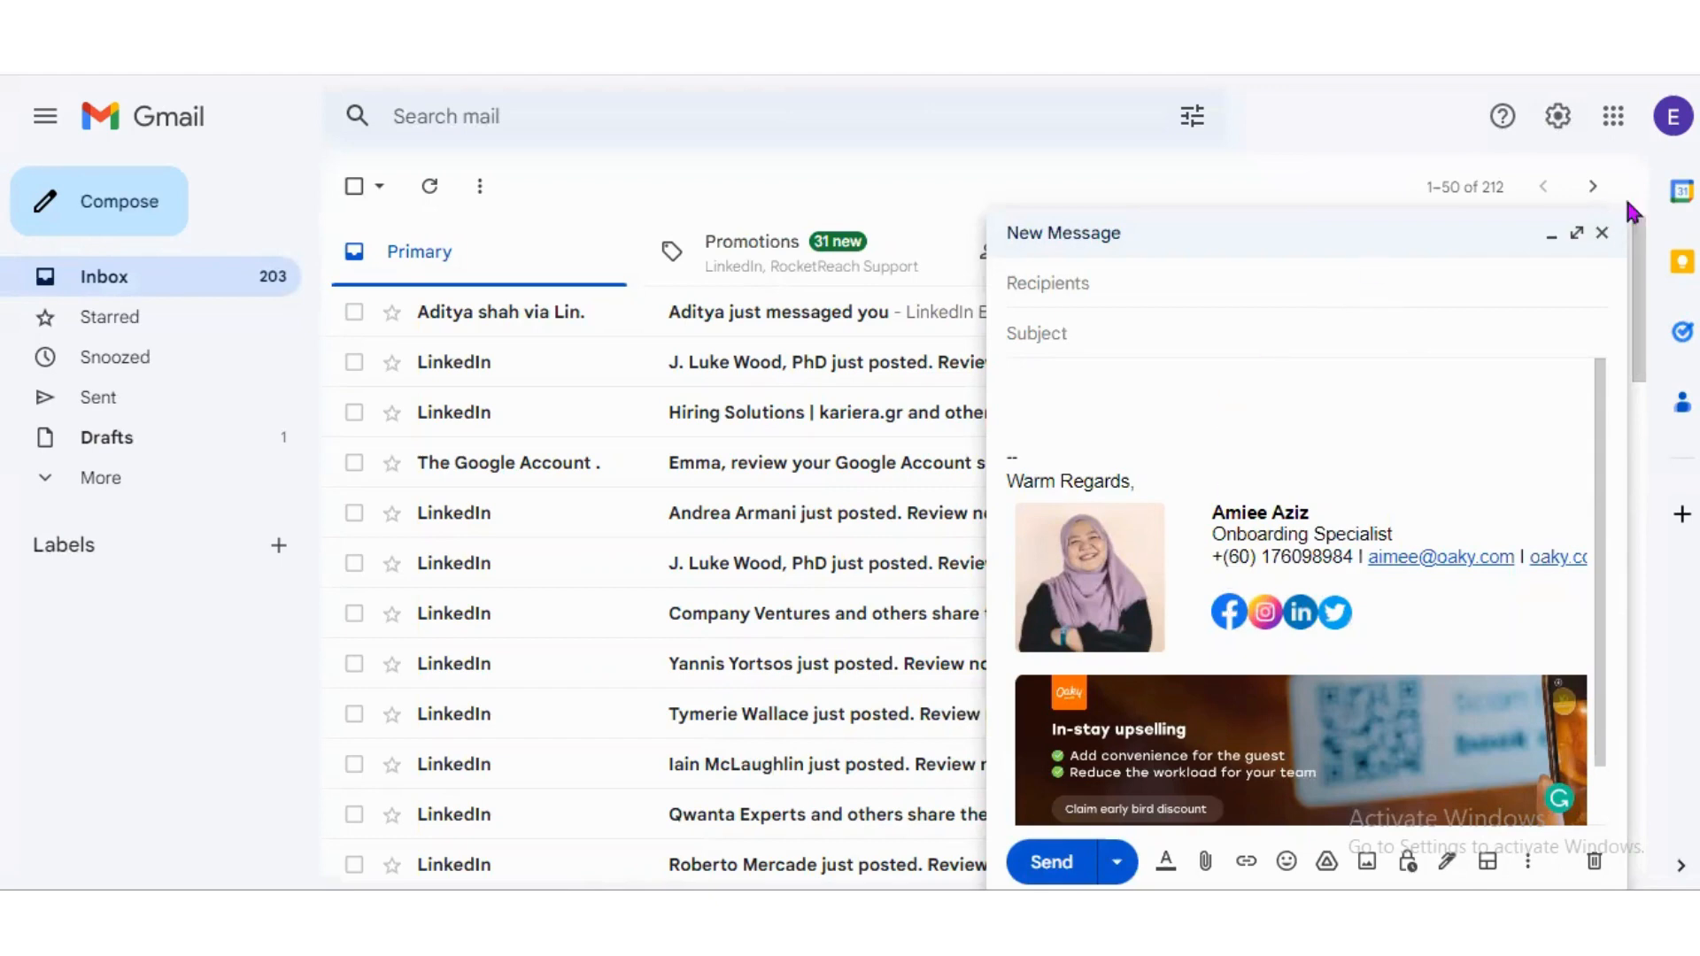
Close the draft message, reopen the full settings and turn on the Out of Office AutoReply.
click(1602, 233)
click(1564, 126)
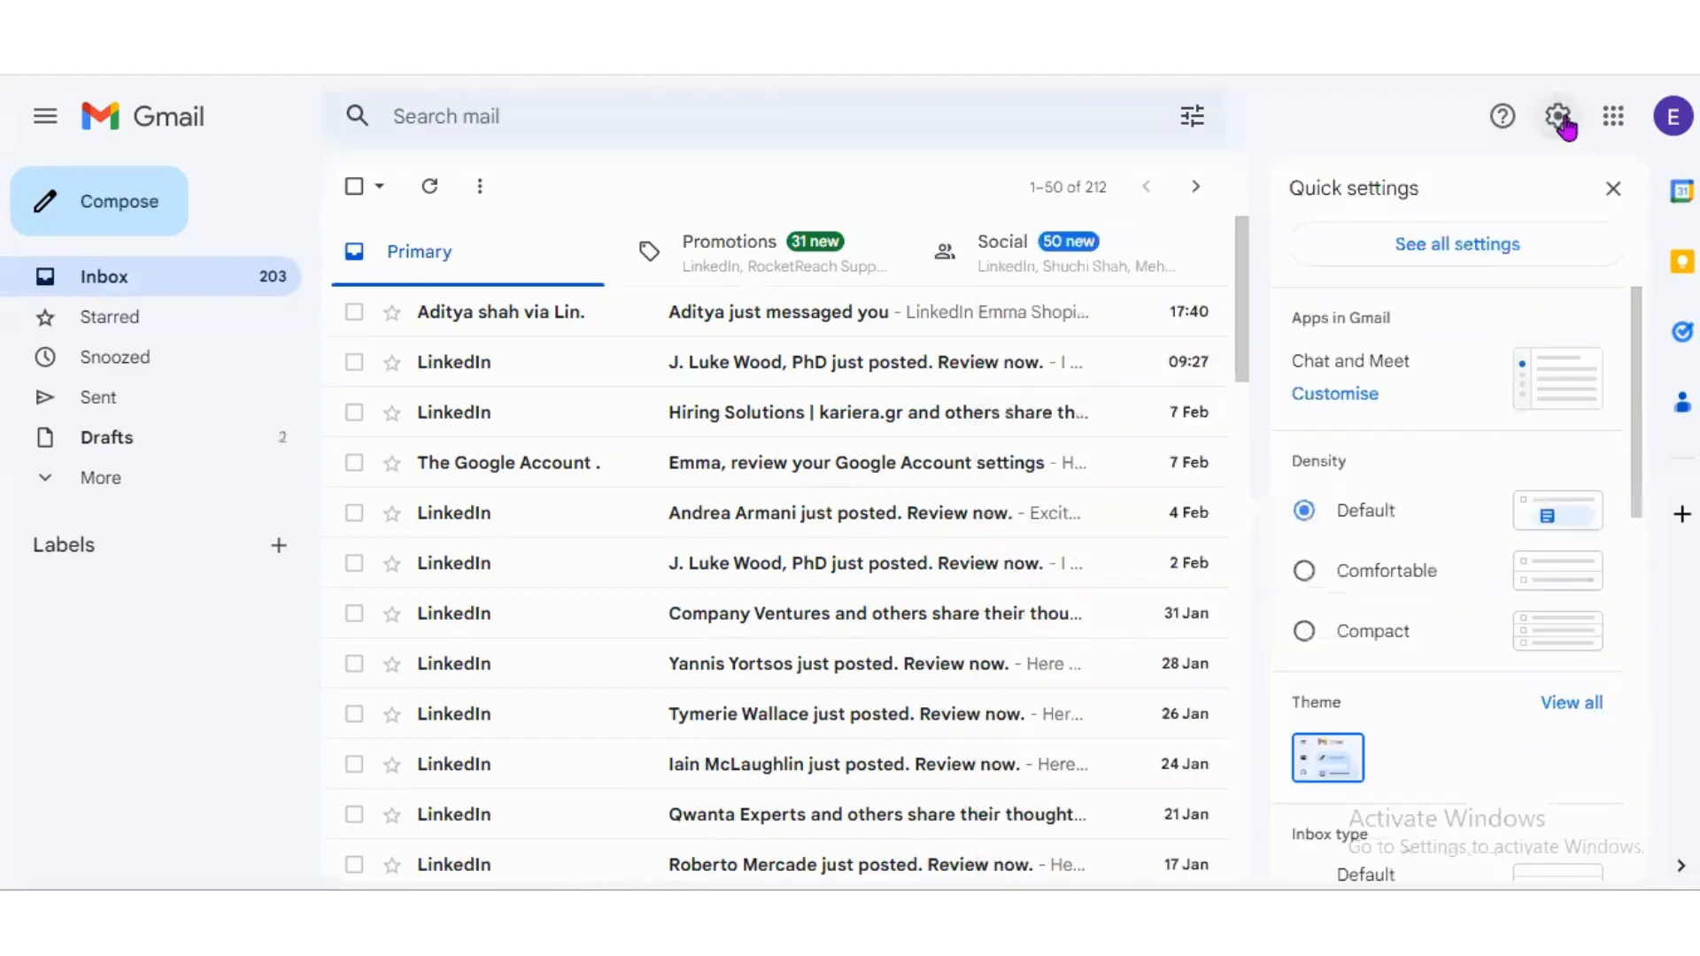
click(1444, 257)
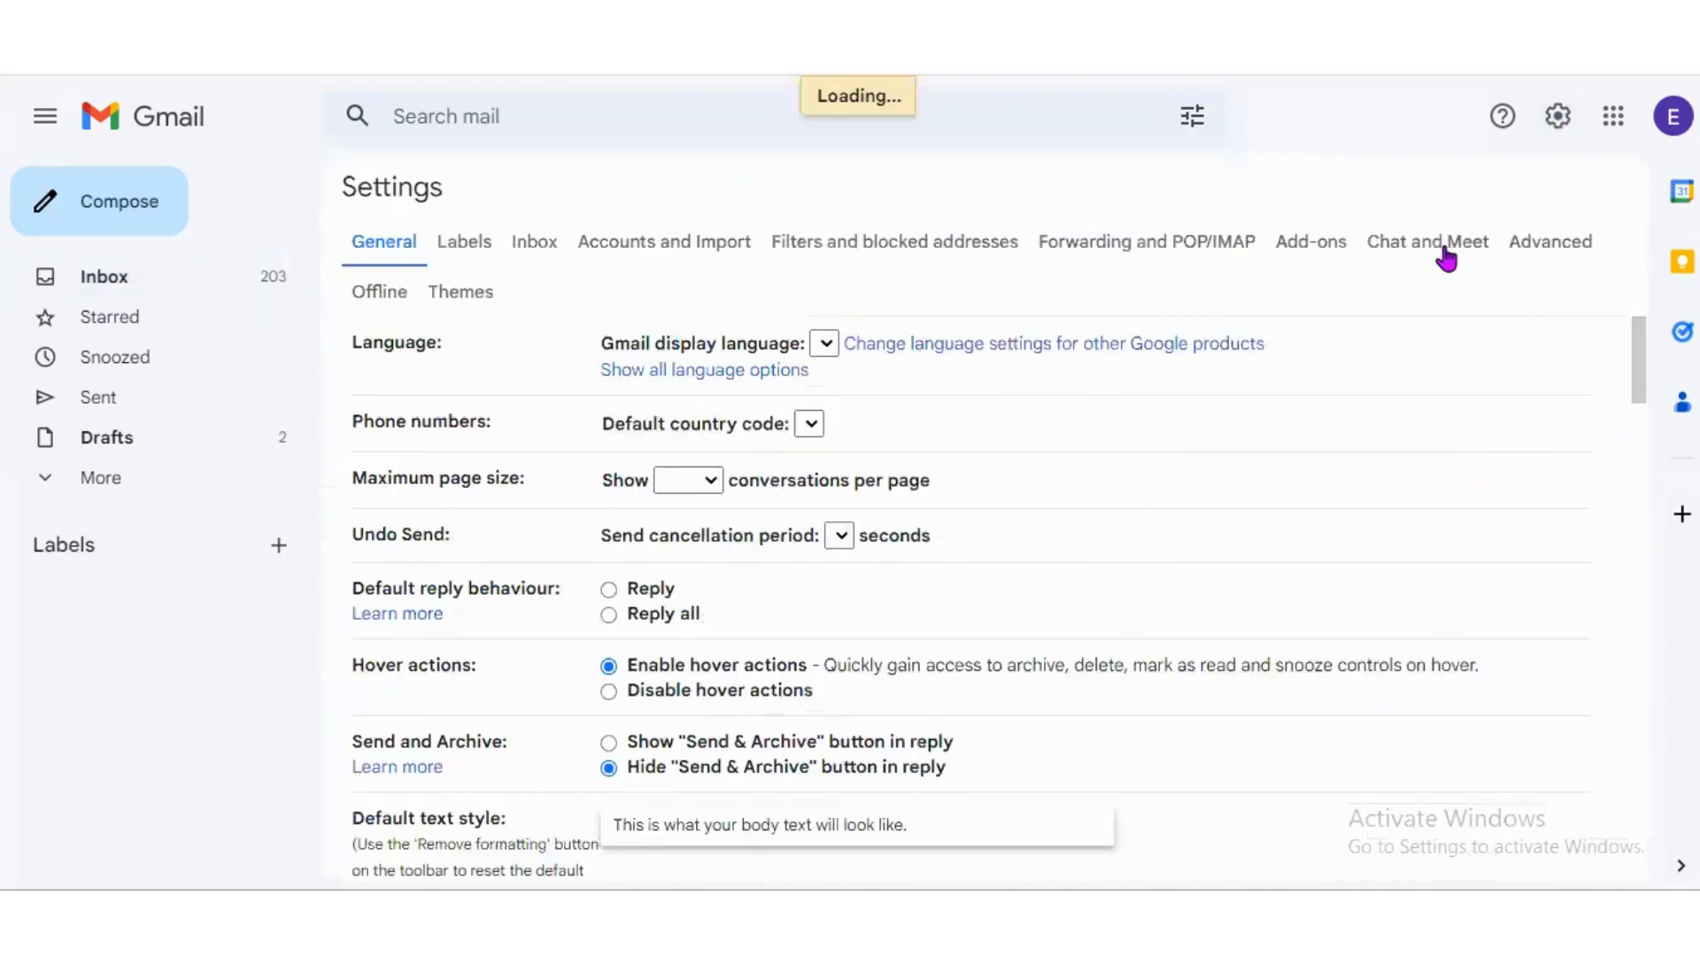
scroll(846, 549, down, 15)
scroll(848, 551, down, 20)
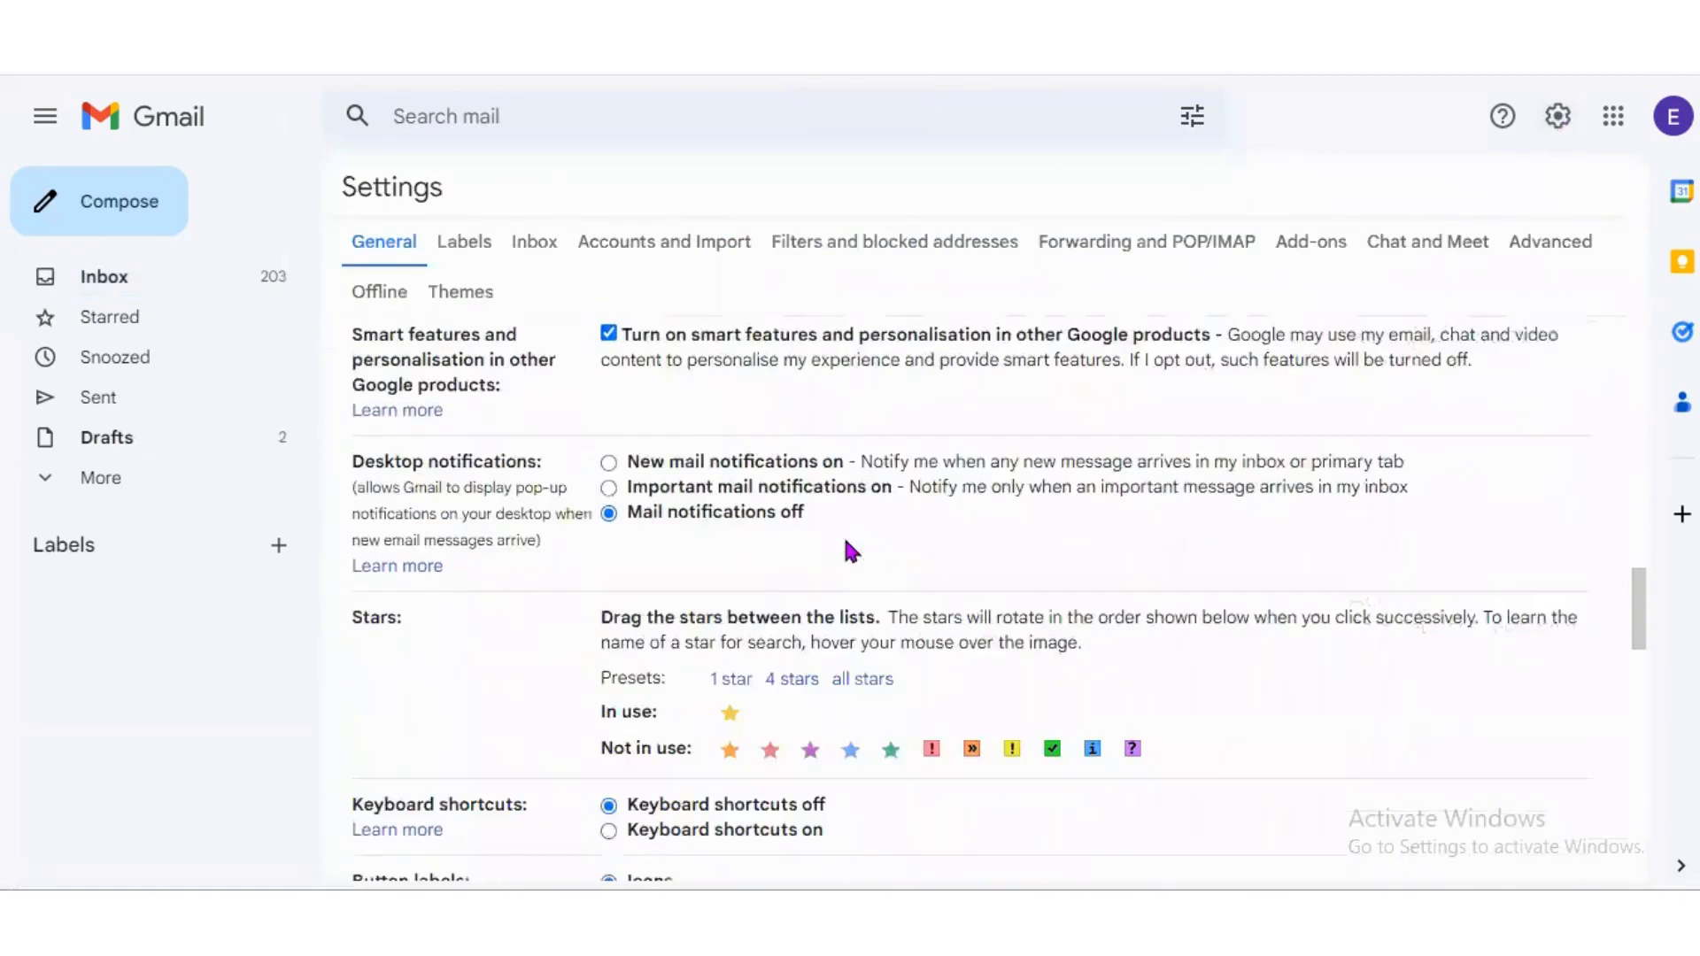
scroll(850, 543, up, 5)
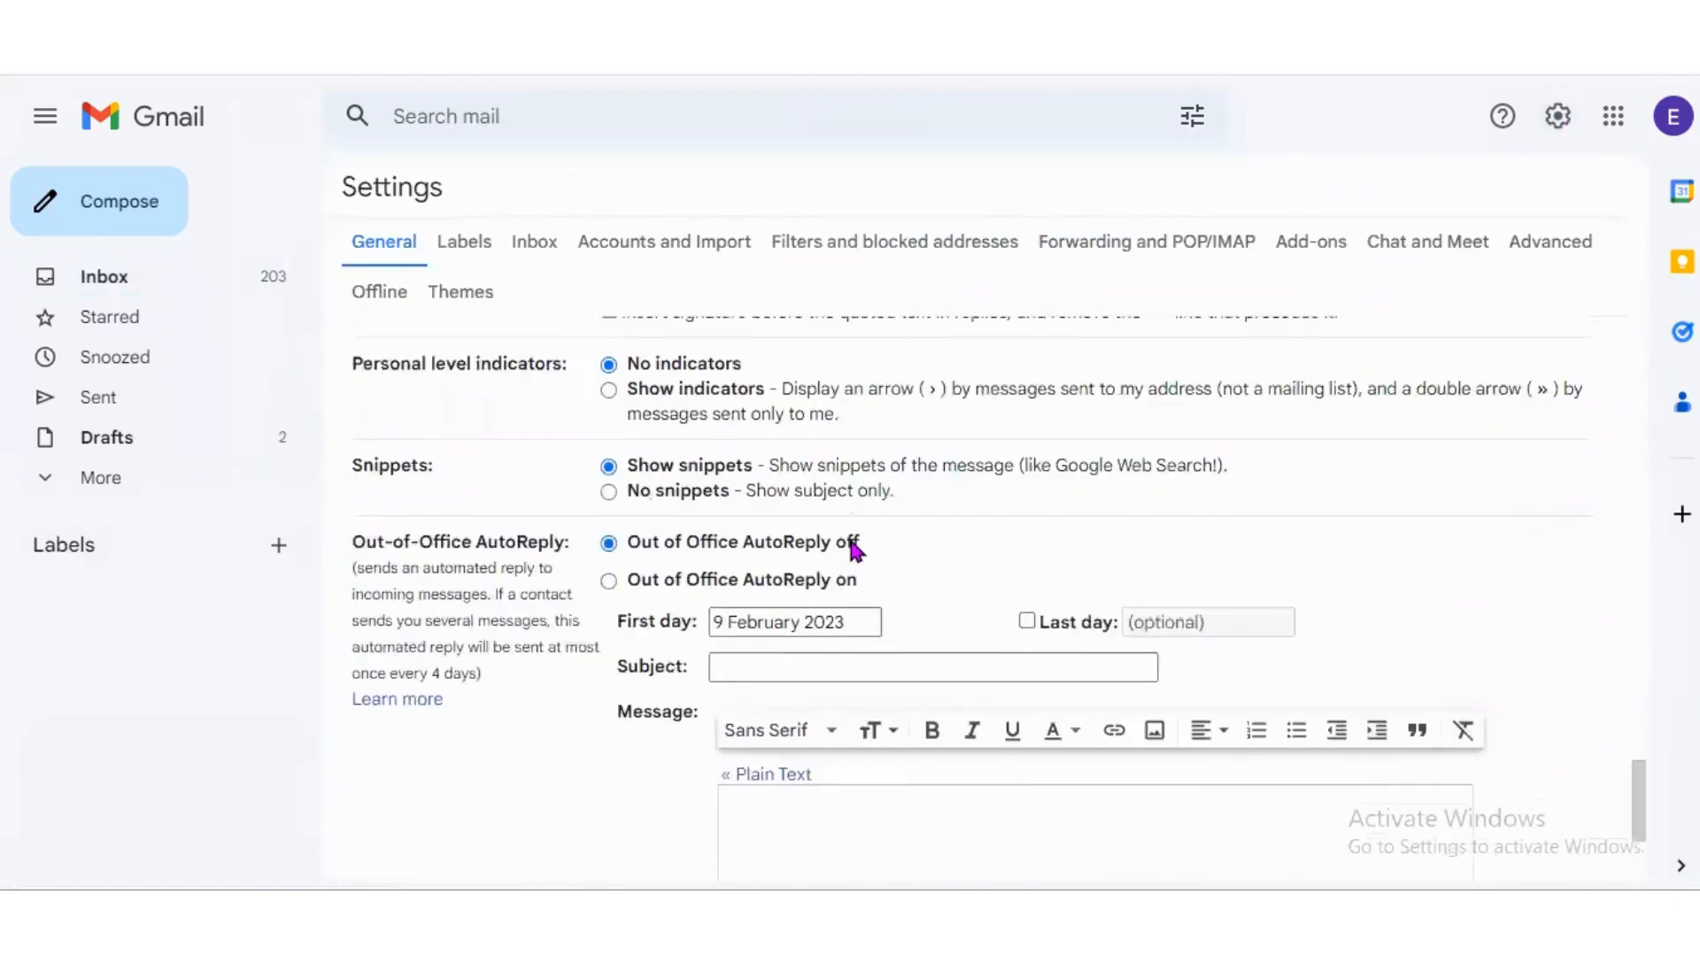
scroll(851, 543, down, 5)
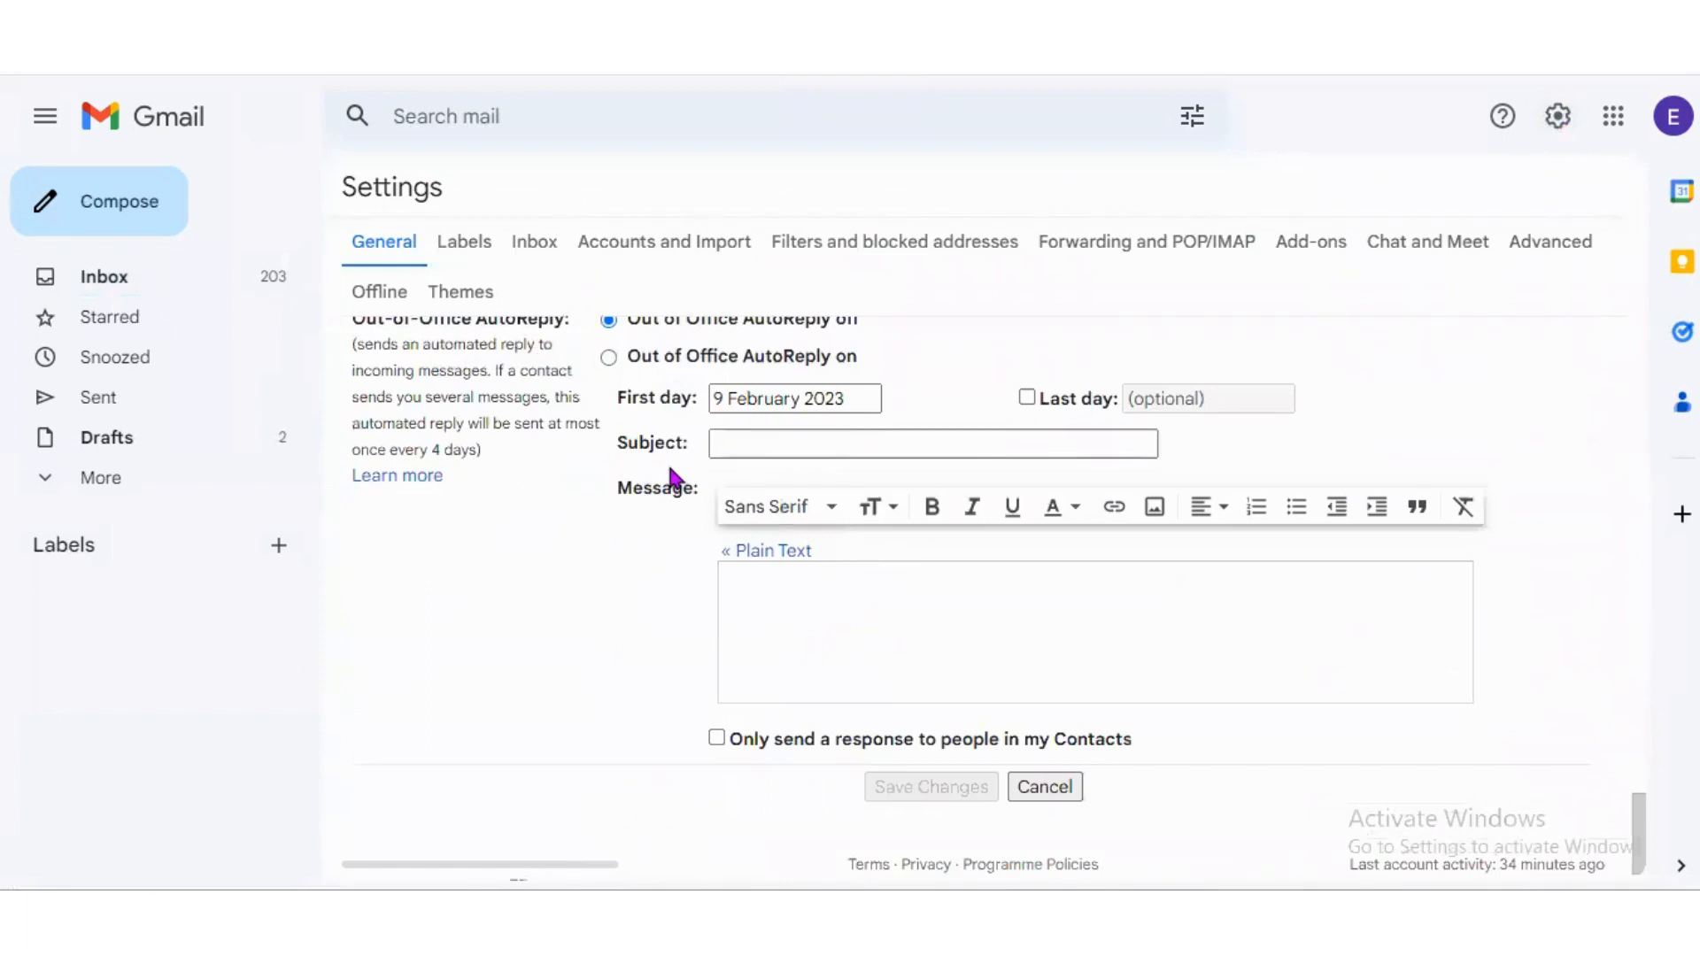
scroll(676, 478, up, 3)
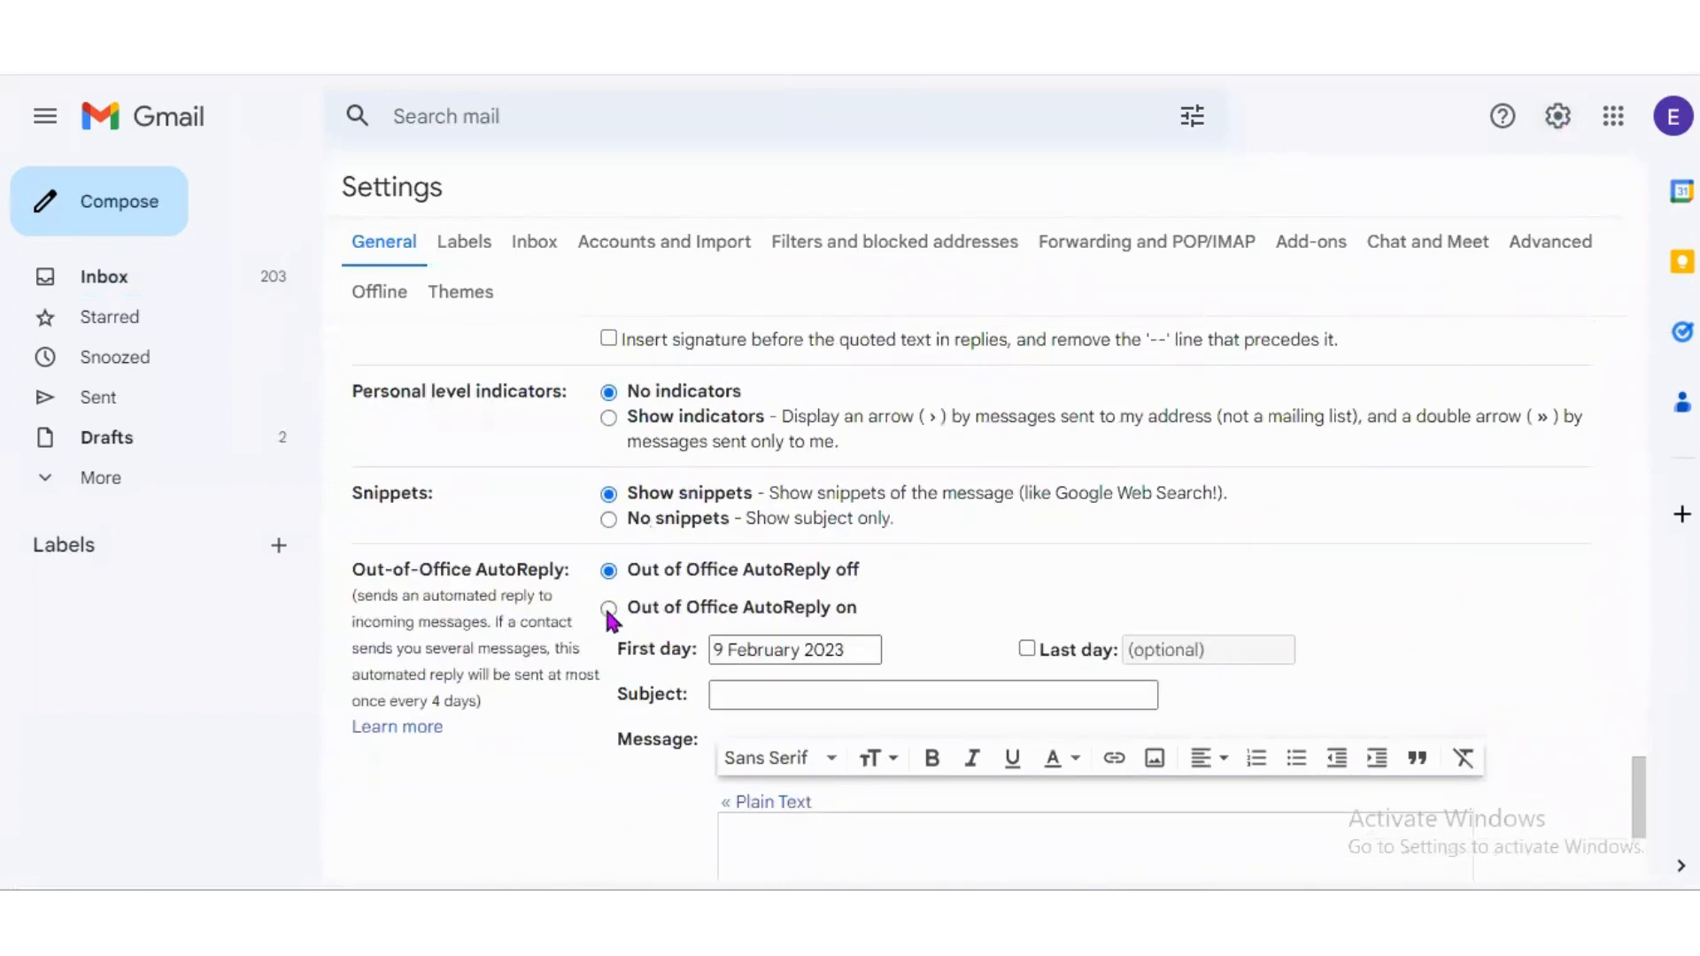
click(609, 610)
scroll(1107, 532, down, 3)
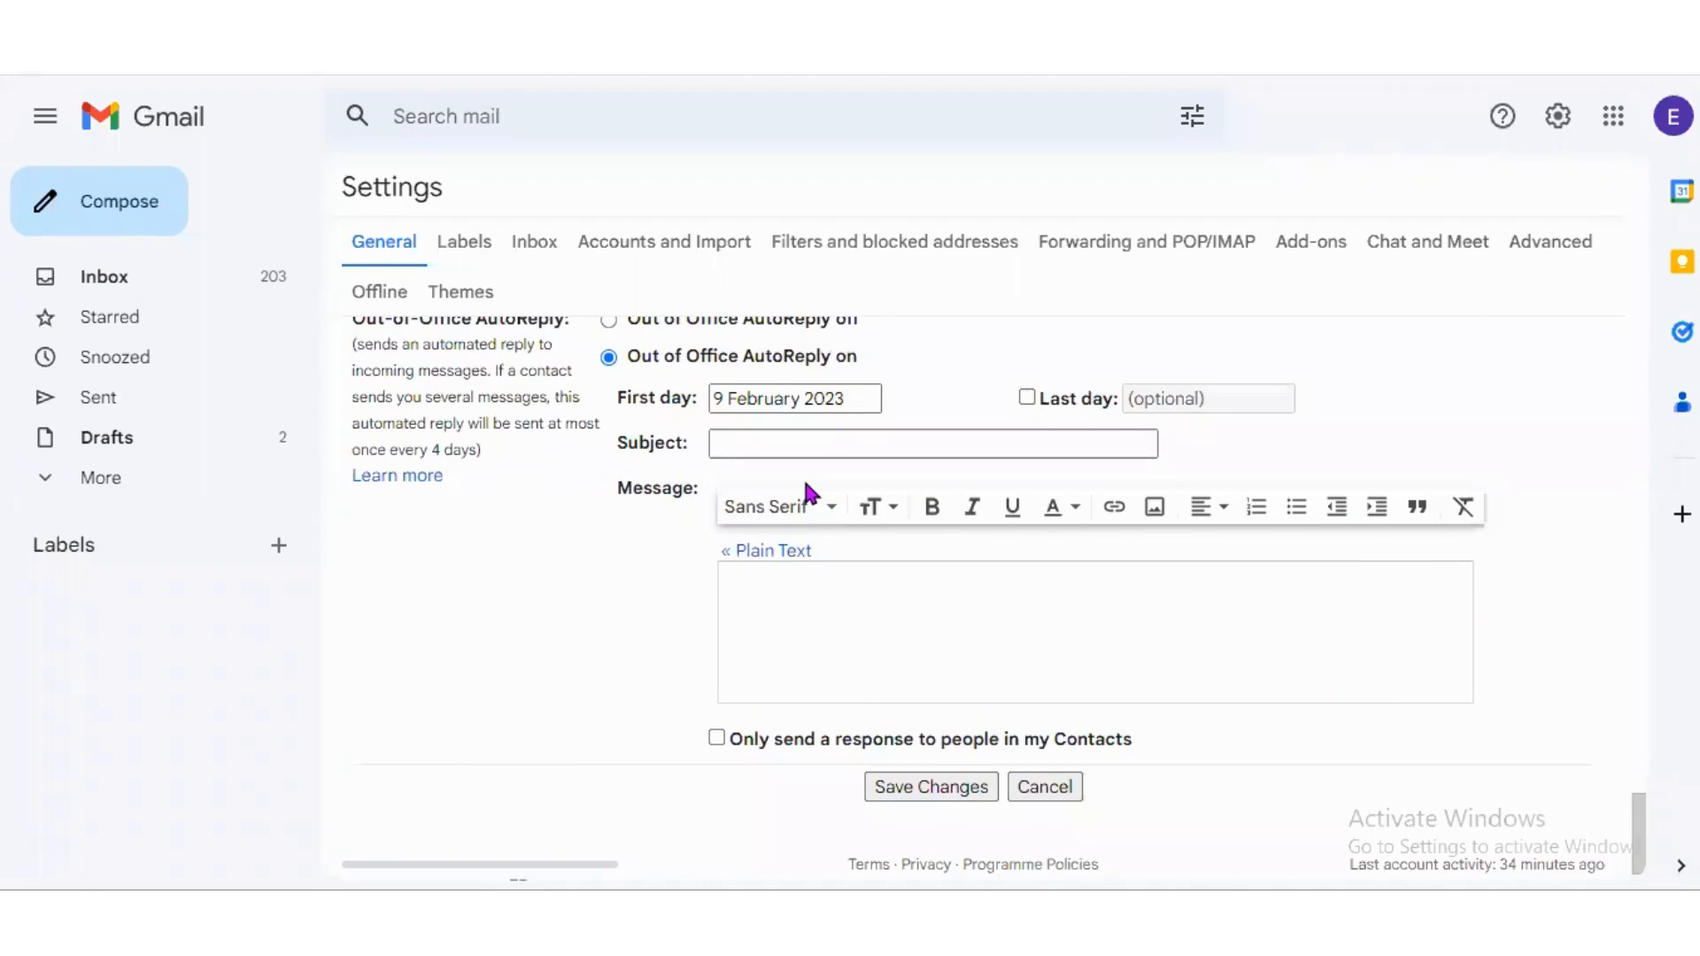
Enter "Out of office Automated Reply" as the subject of the out-of-office reply.
click(853, 448)
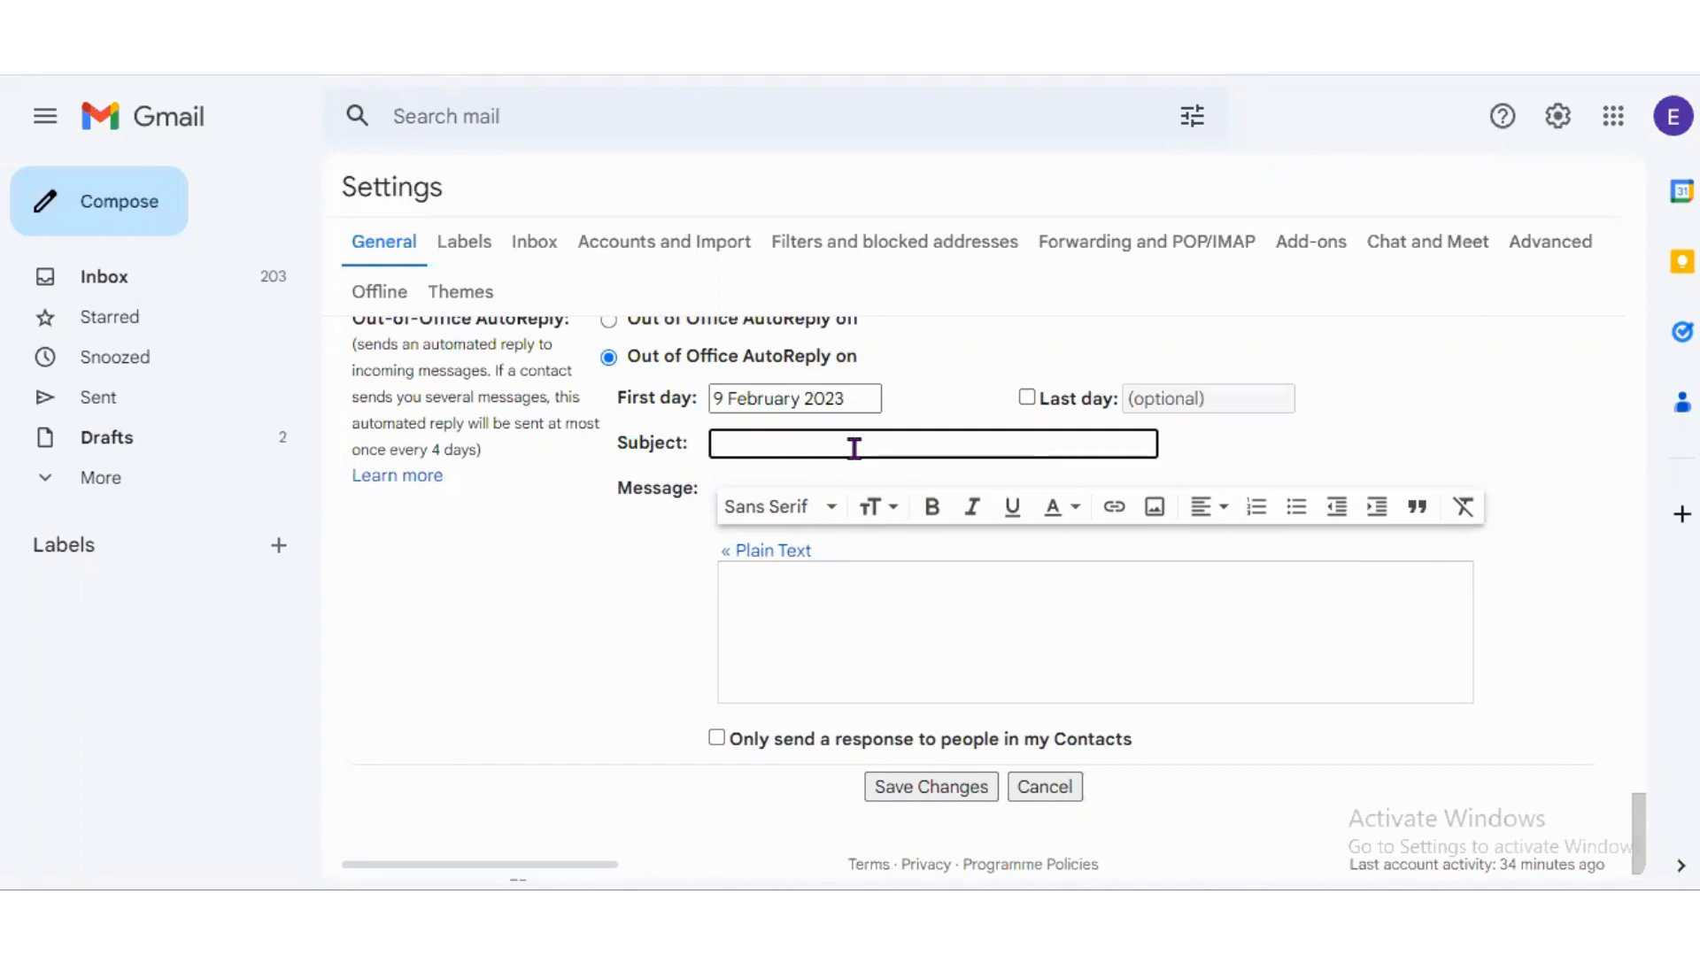
text(Out of office today)
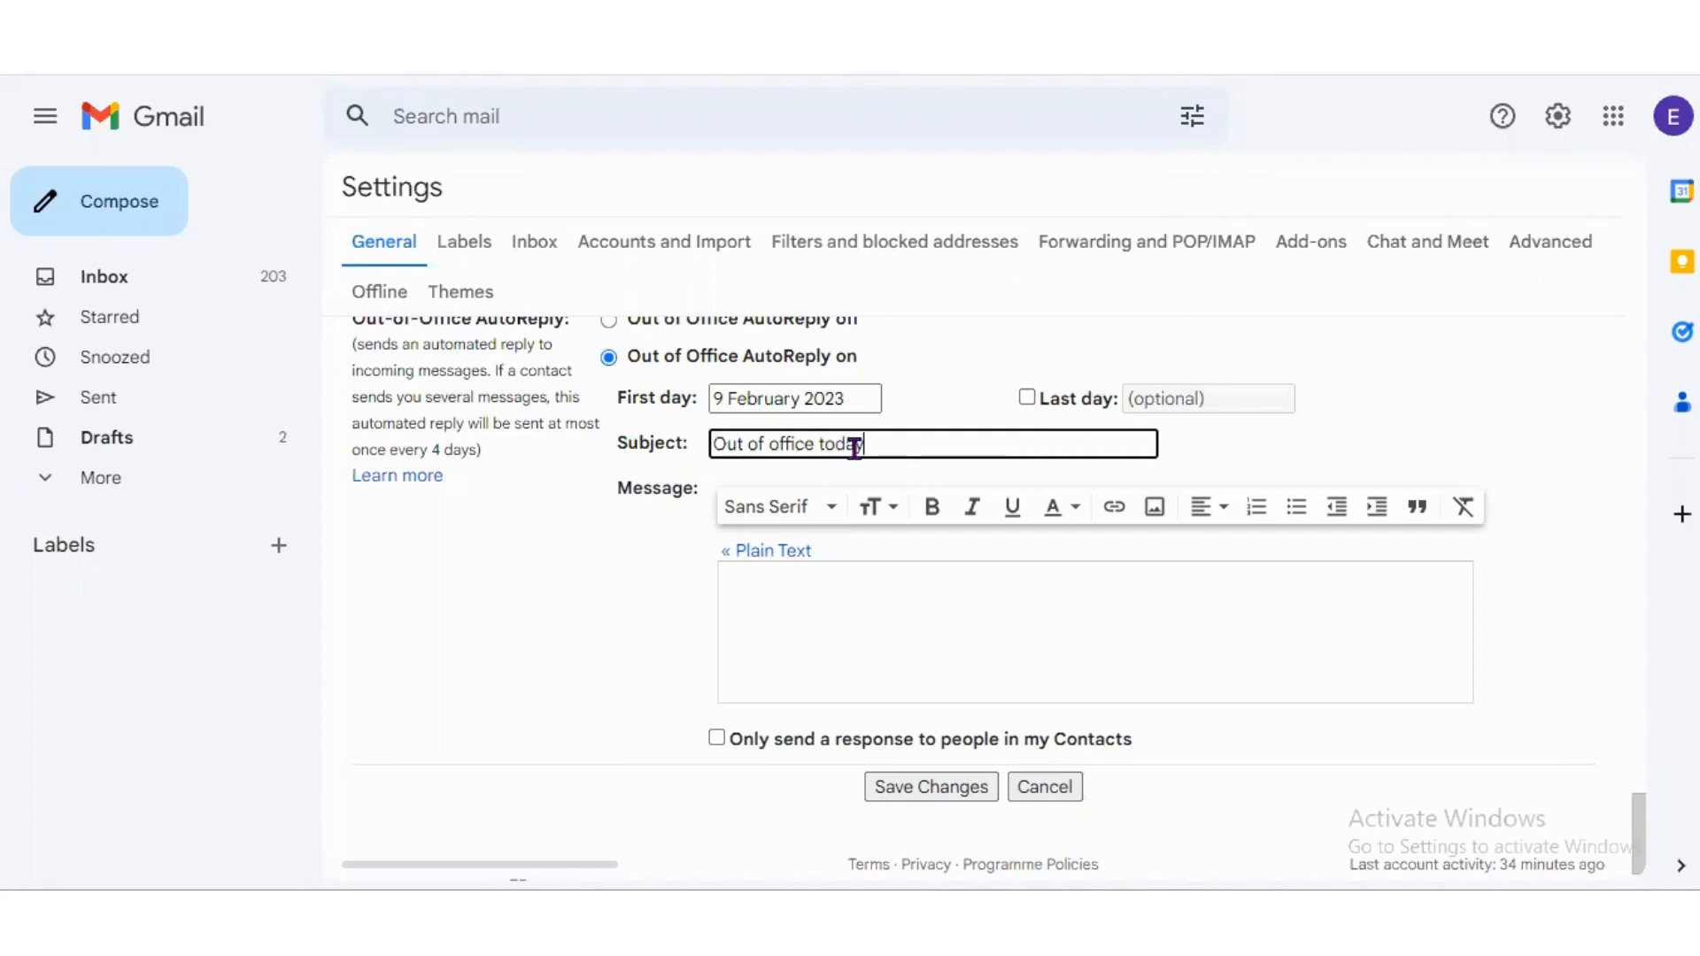
key(BackSpace)
key(BackSpace)
key(BackSpace)
key(BackSpace)
key(BackSpace)
text(Automated Reply)
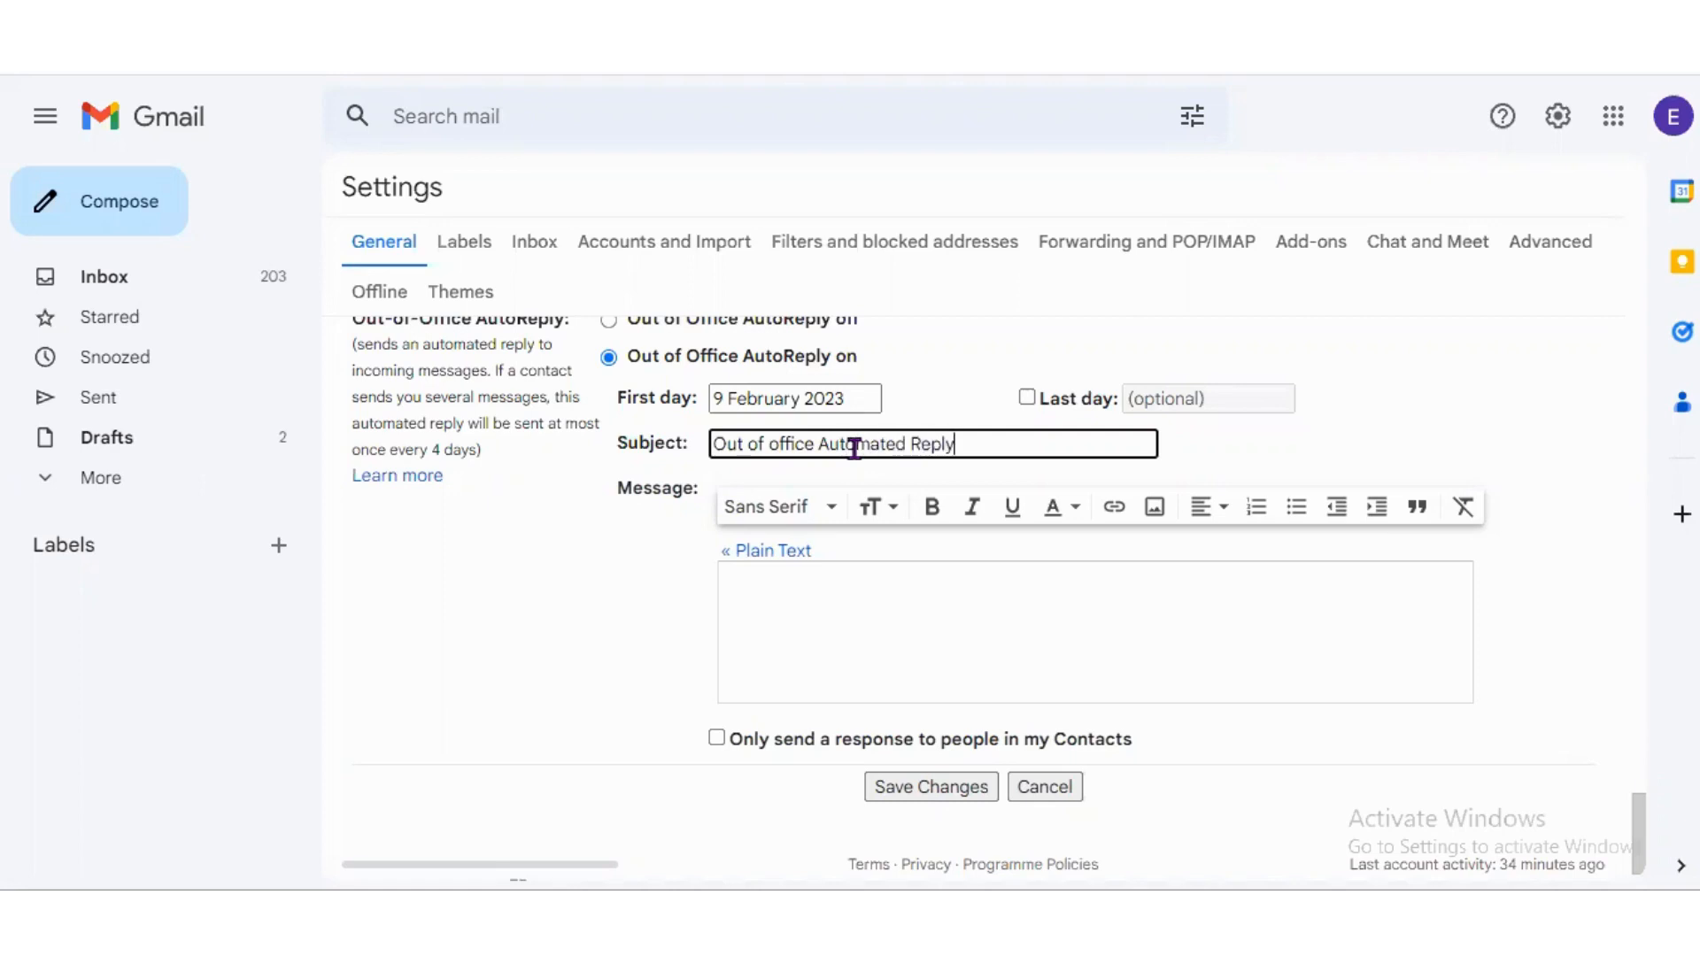
Retype the ending of the auto-reply subject so it reads "Out of office Automated Reply".
key(BackSpace)
key(BackSpace)
text(ly)
Begin the message with "Hello," and "Thank you for your email. I am currently out of the office and will not have access to my email.".
click(833, 609)
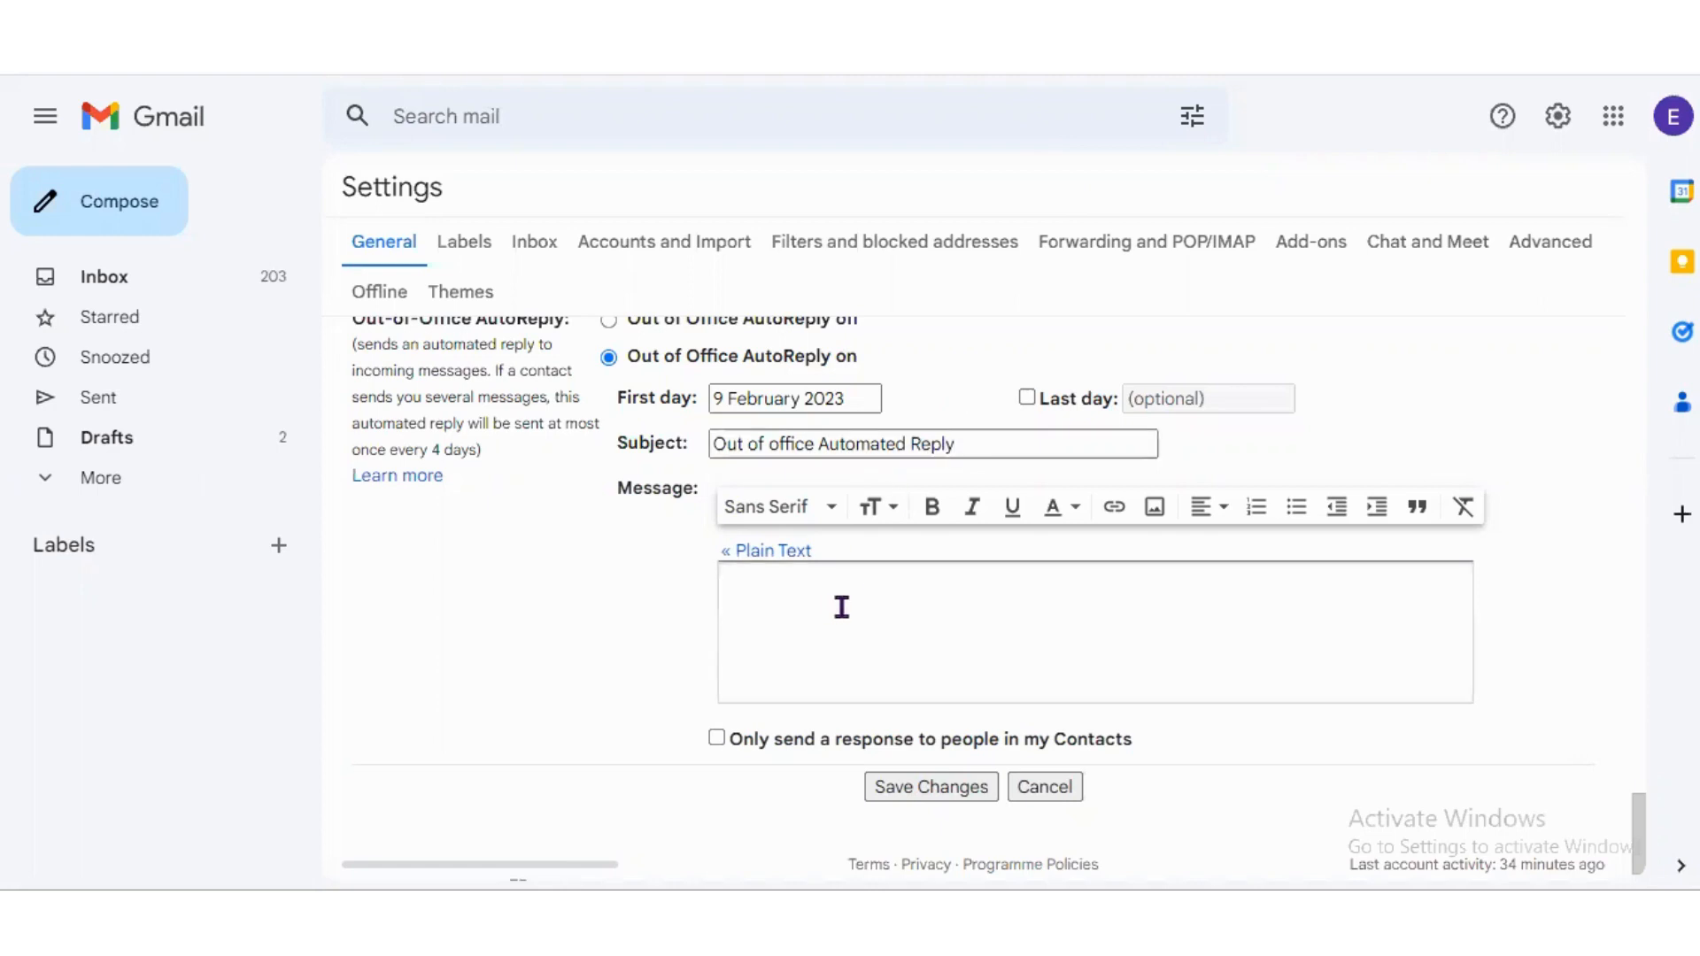
text(Hello,)
key(Return)
text(Thank you for your email)
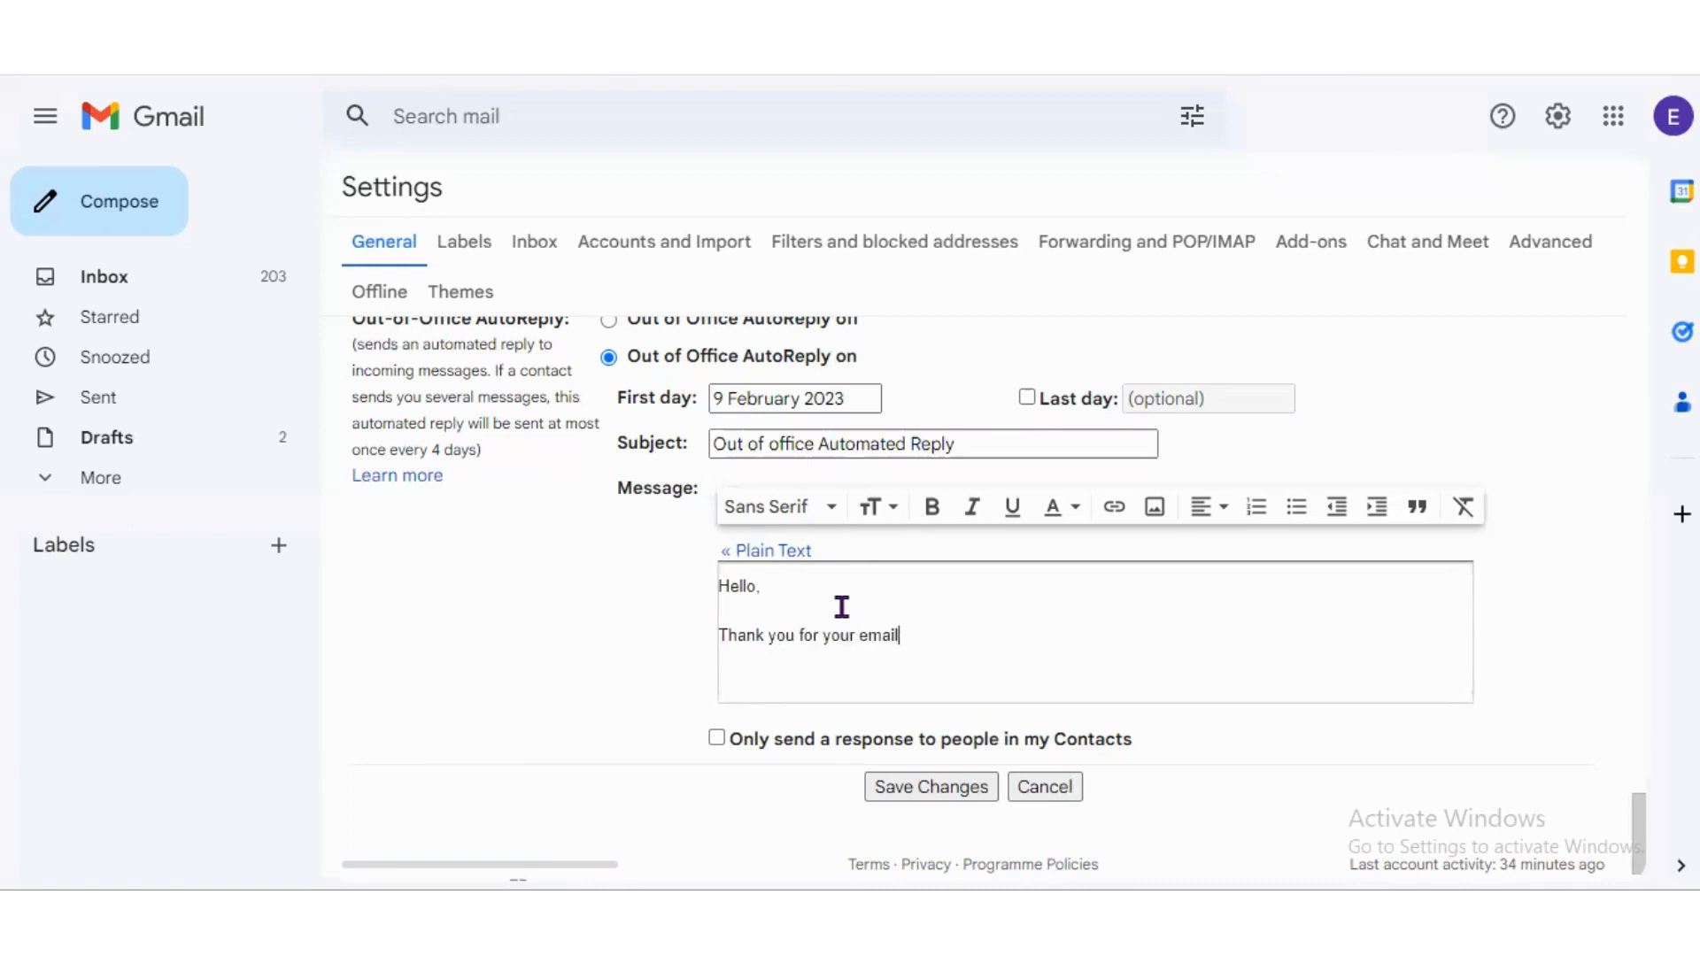
text(. I am currently out of the)
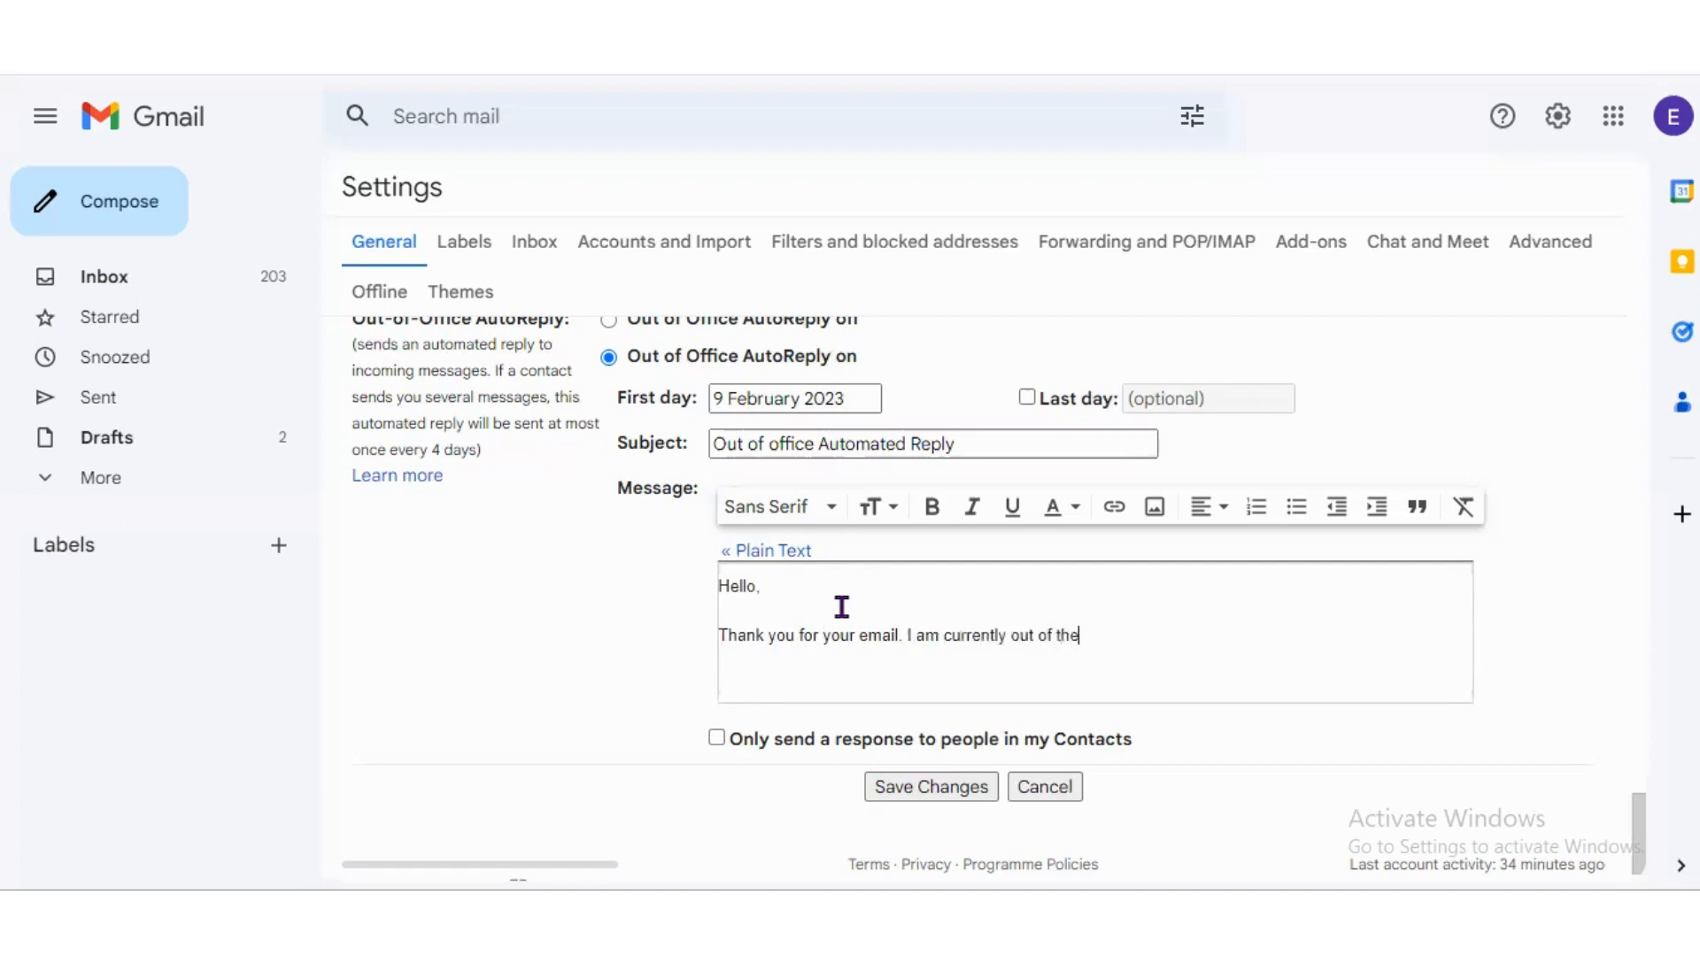
text( office and will not have a)
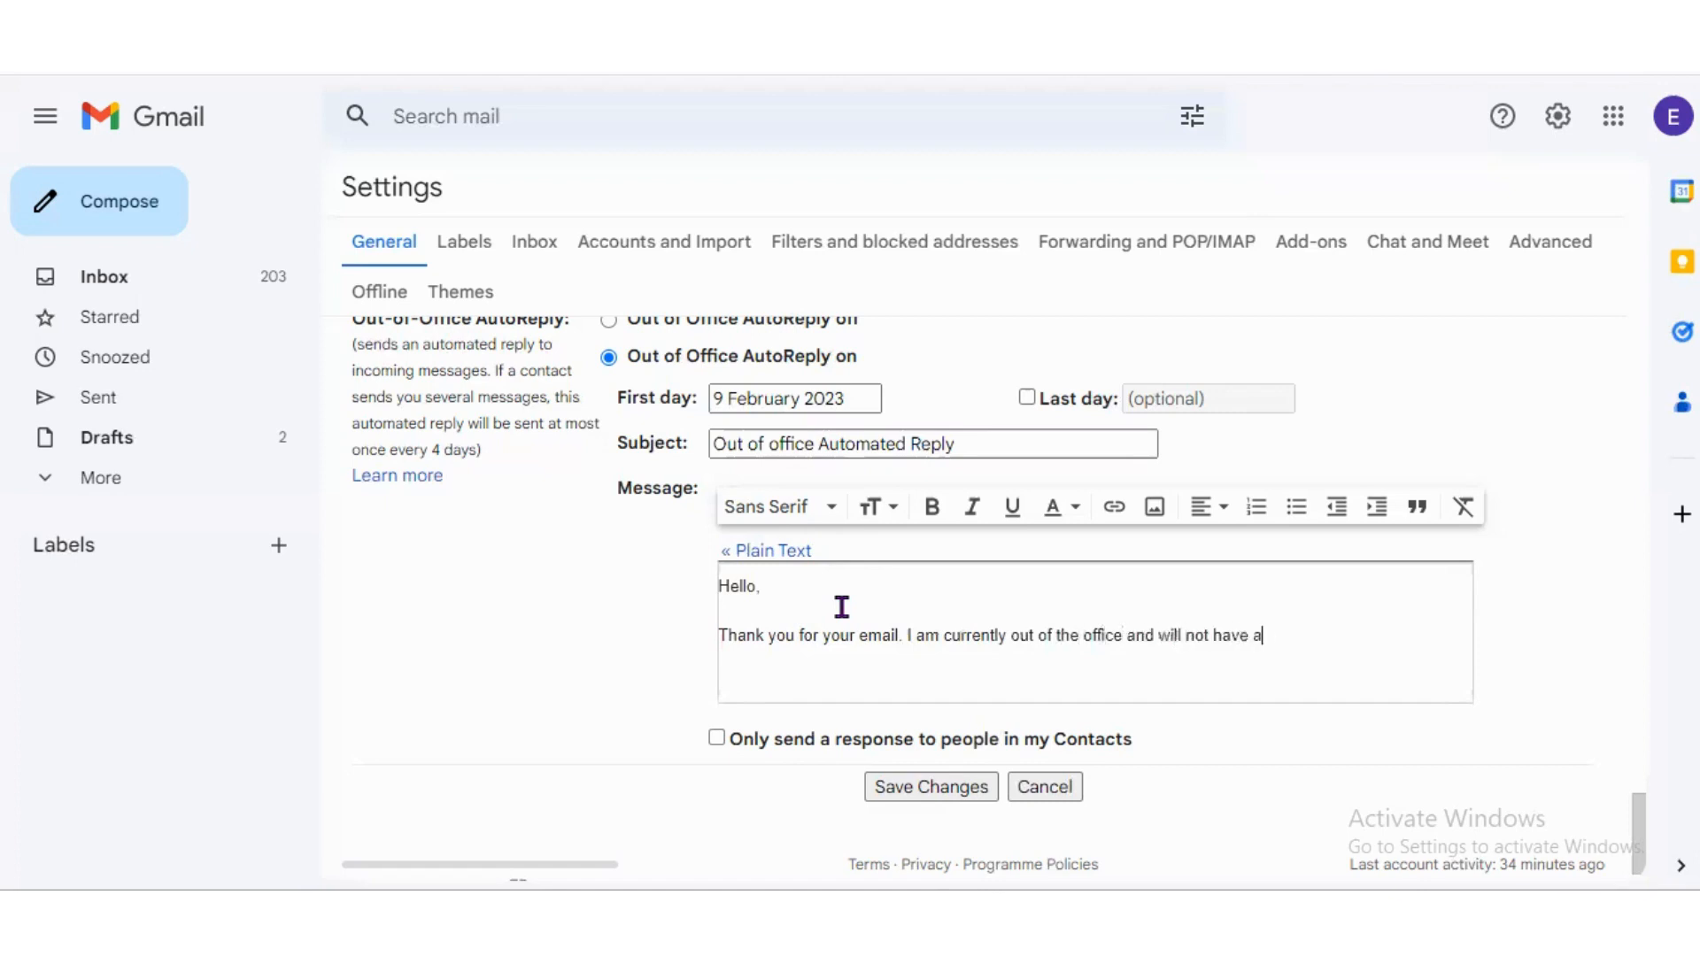
text(ccess to my email. I wi)
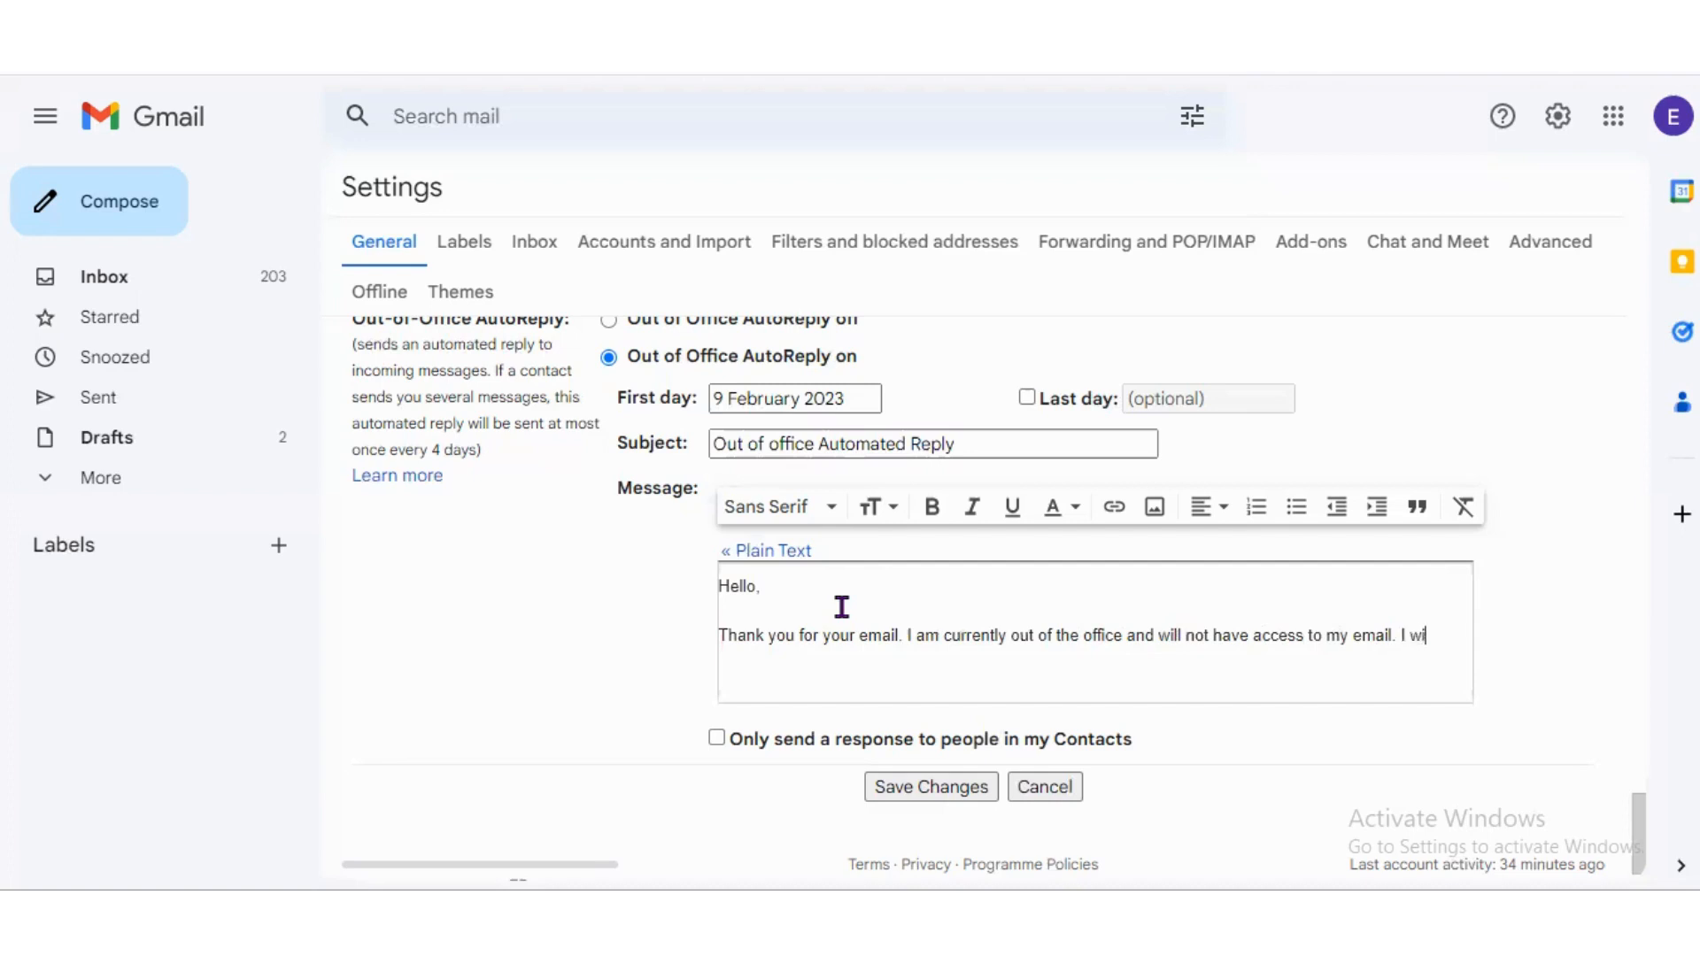
Continue the message paragraph with "I will be unable to respond to your message until my return".
text(ll be unable to respond to yoru)
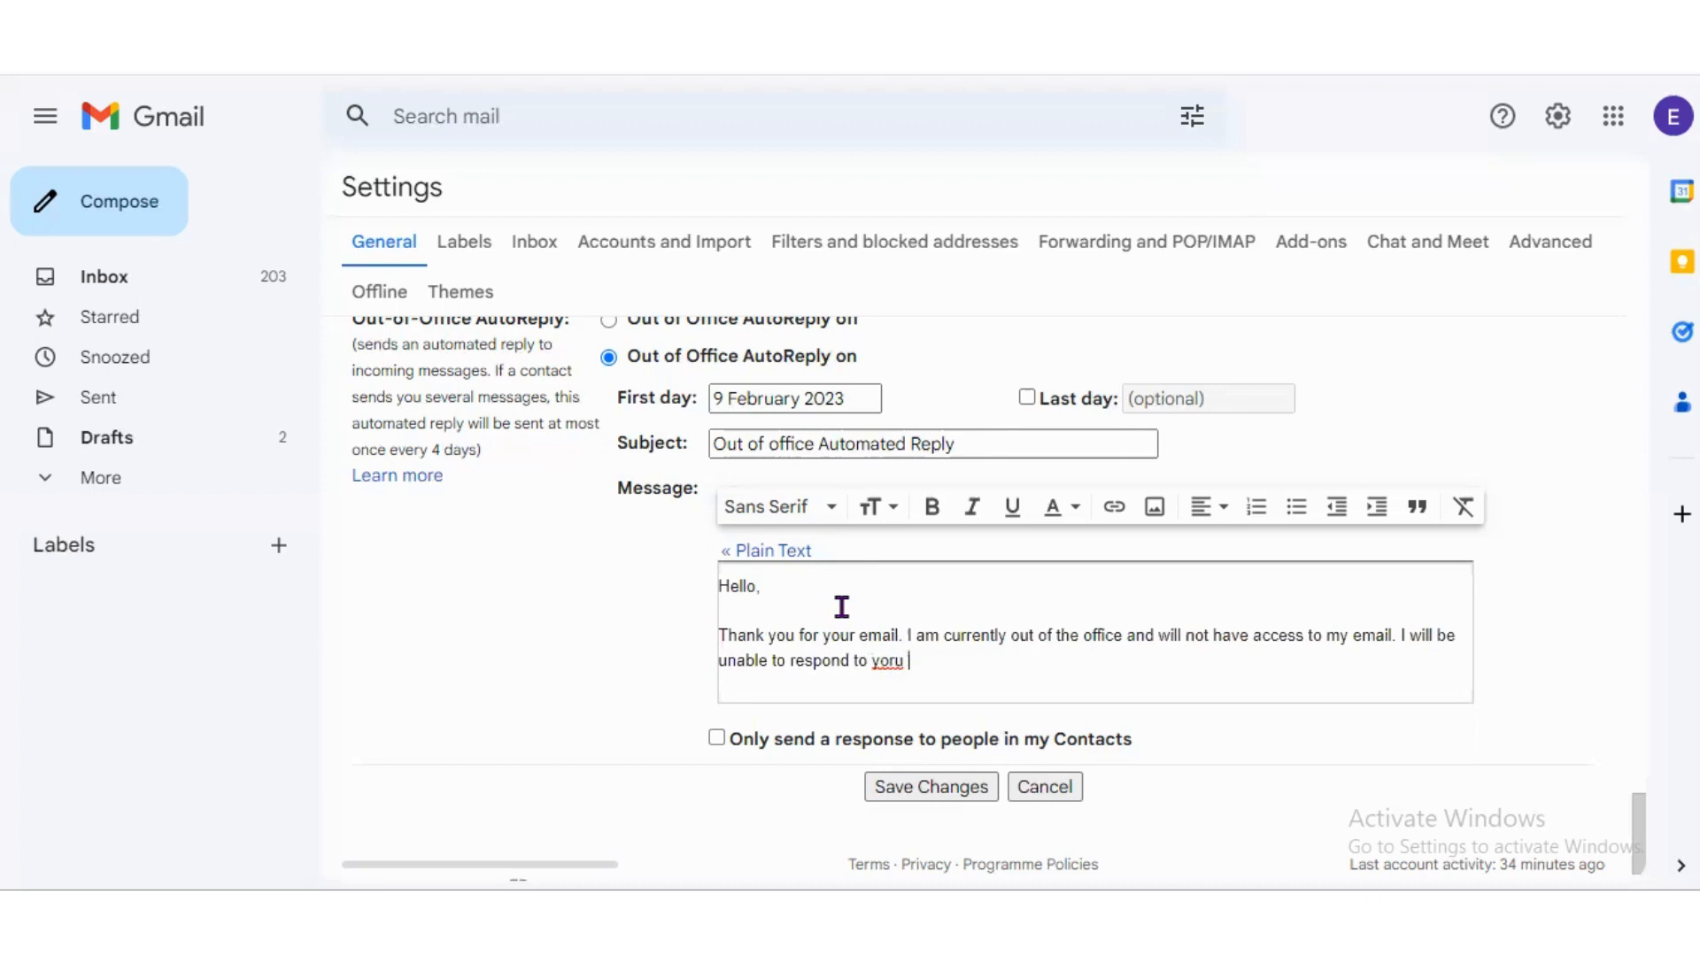
key(BackSpace)
key(BackSpace)
key(BackSpace)
text(ur message until my return)
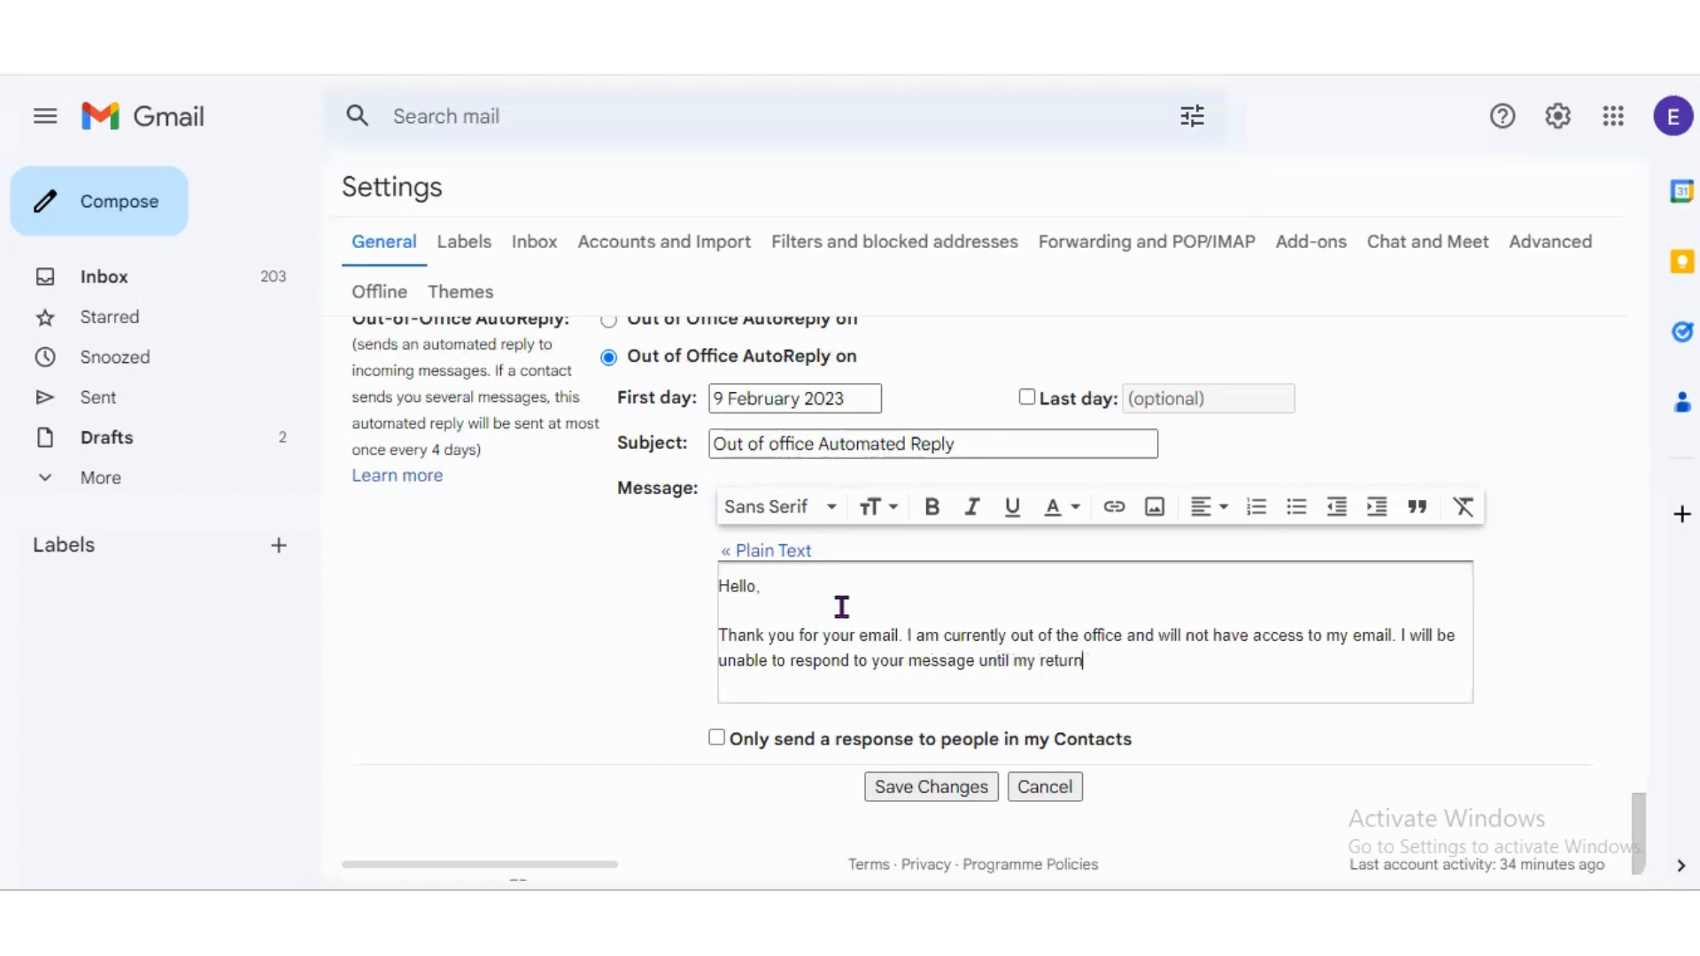
Add the sentence "If you require immediate assistance, please contact [Colleague's name here]" to the message paragraph.
text(. If you require immediate)
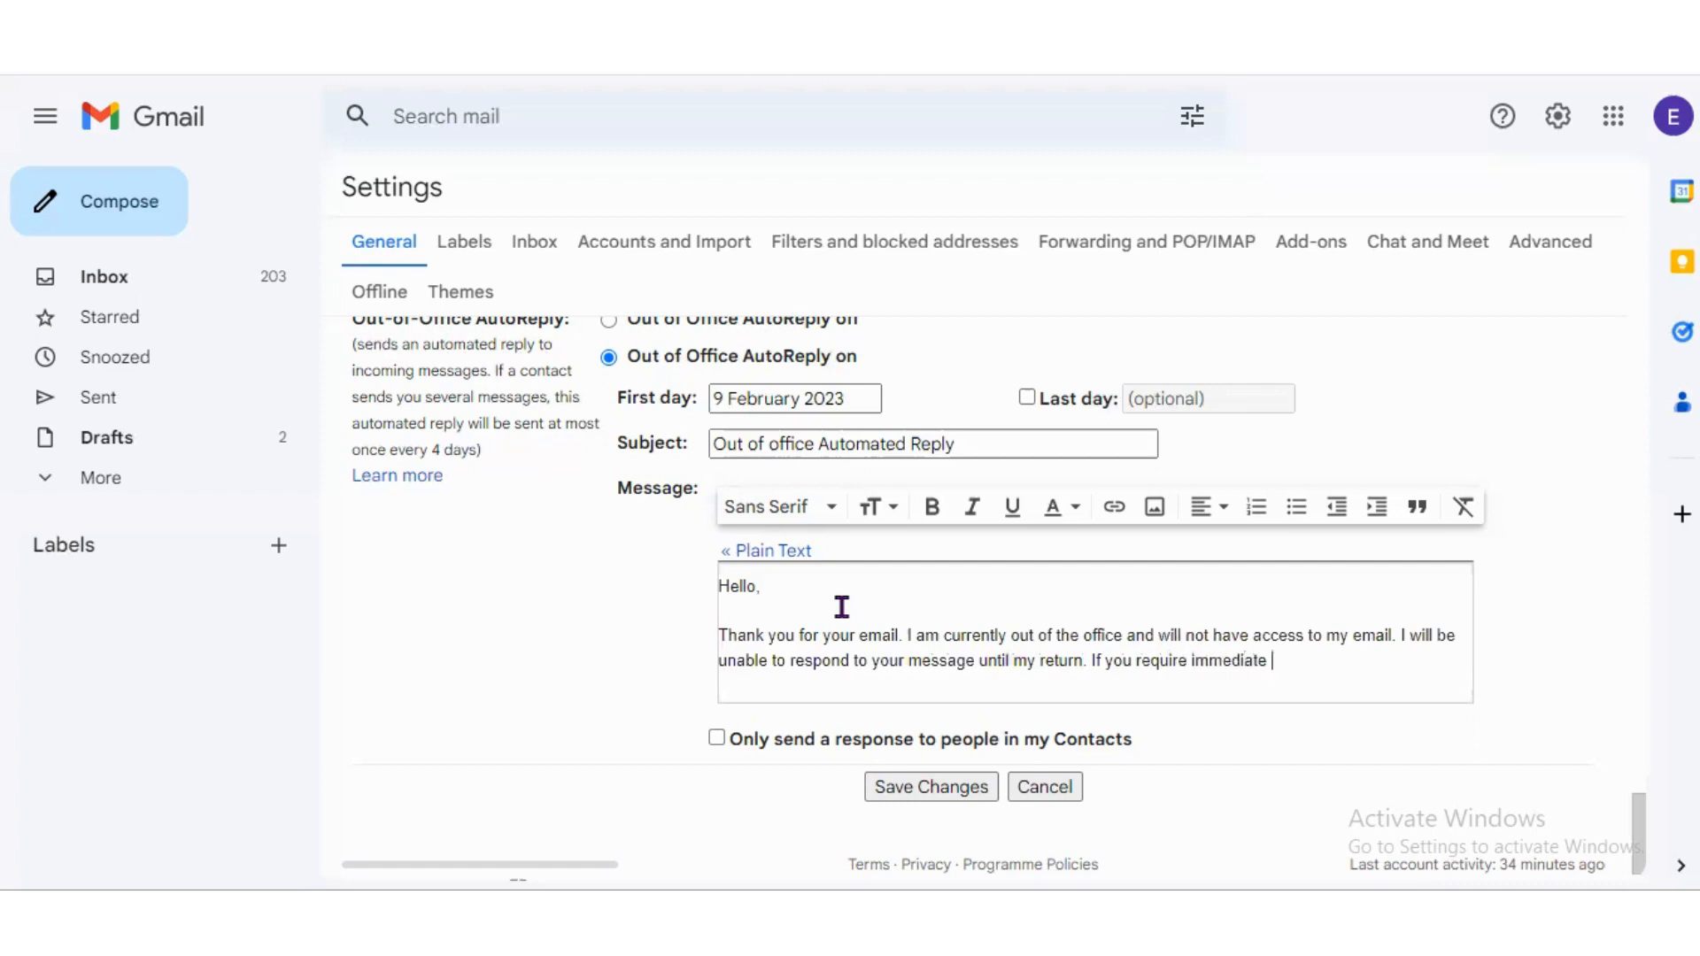
text( assistance)
key(BackSpace)
text(, please contact )
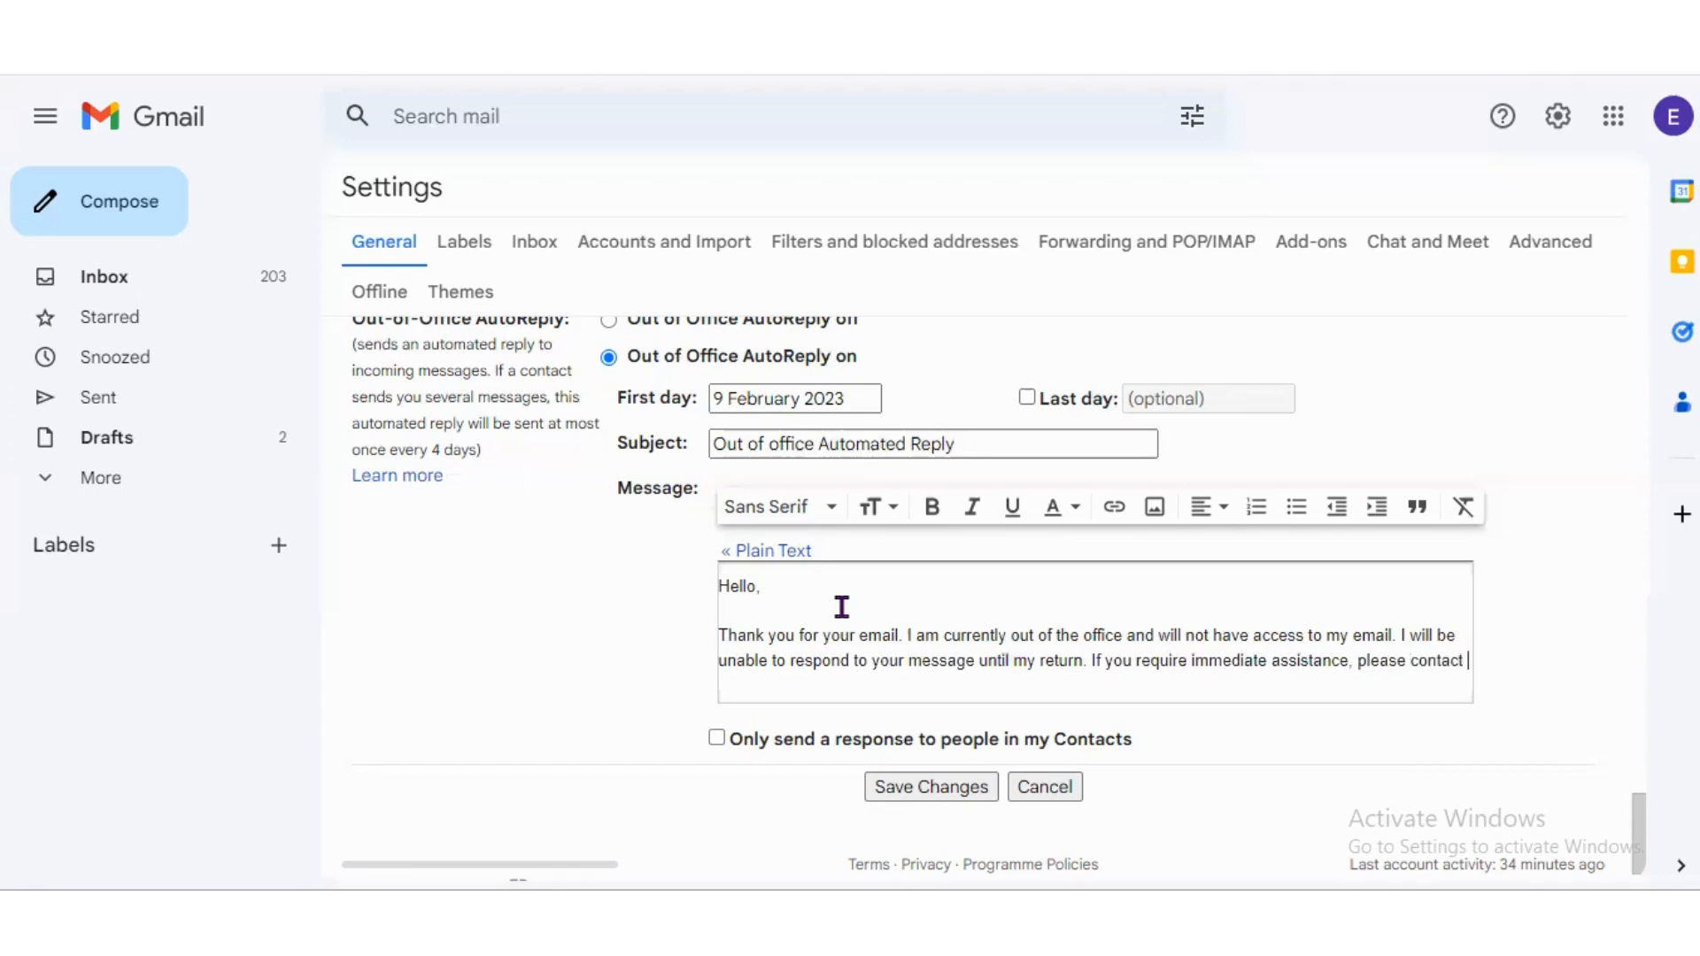
text([Co)
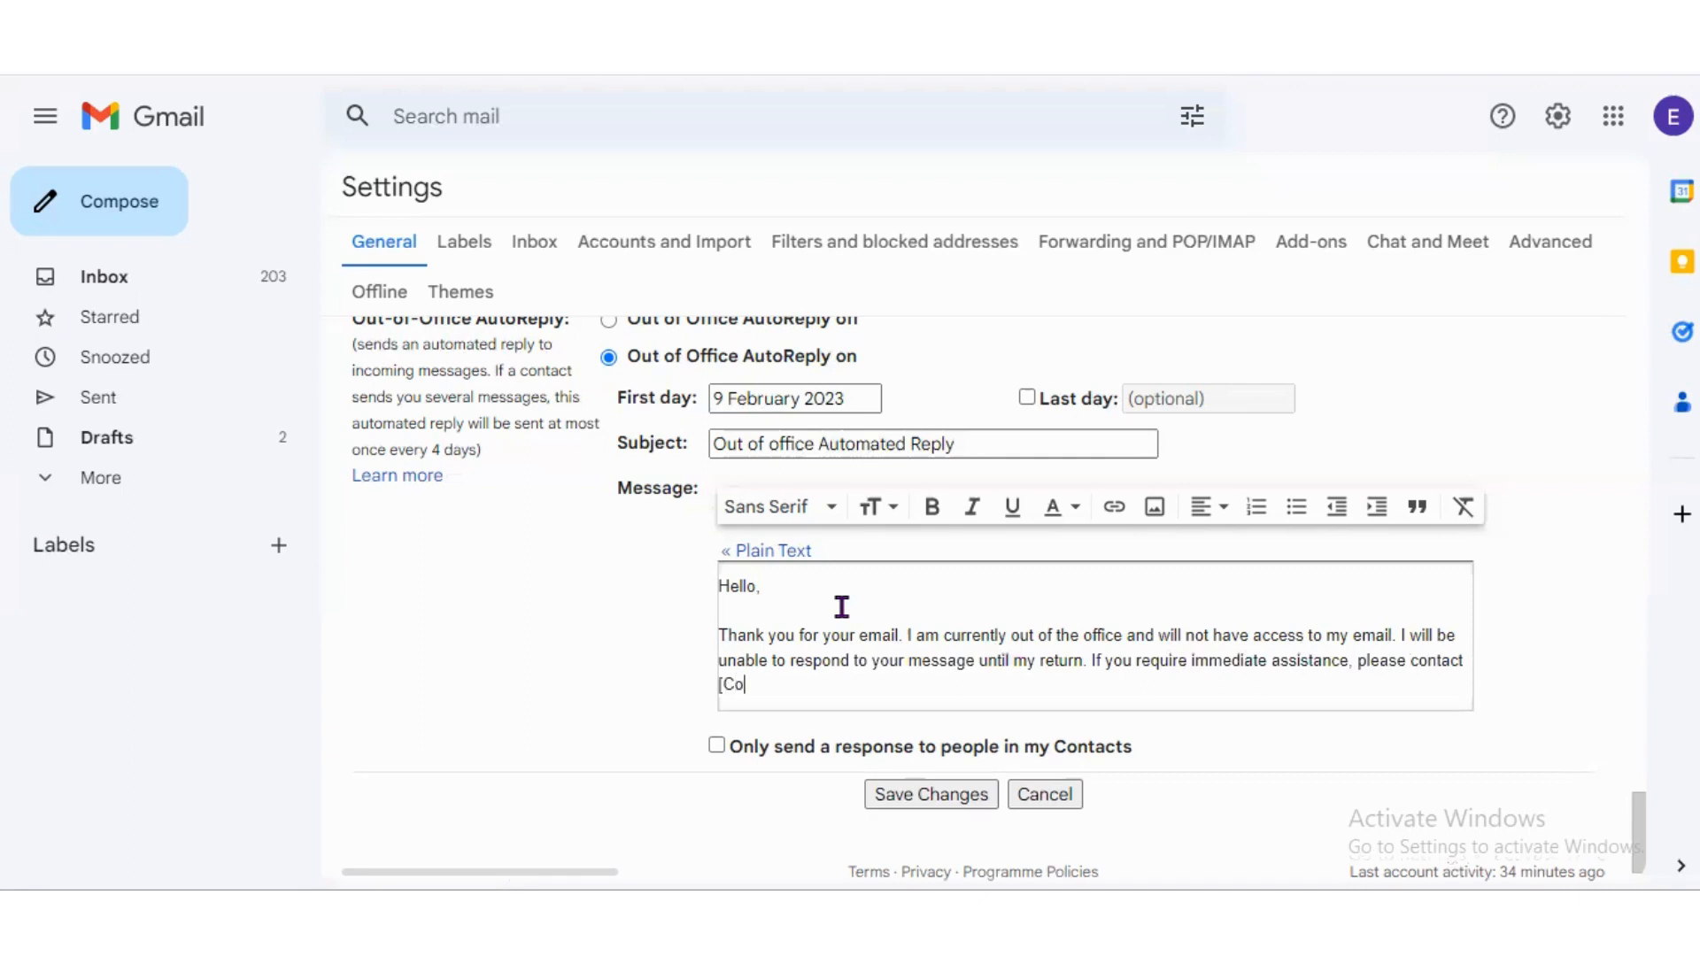
text(lleague's name here])
Add the closing line "Thanks you for your understanding." below the paragraph, separated by a blank line.
key(Return)
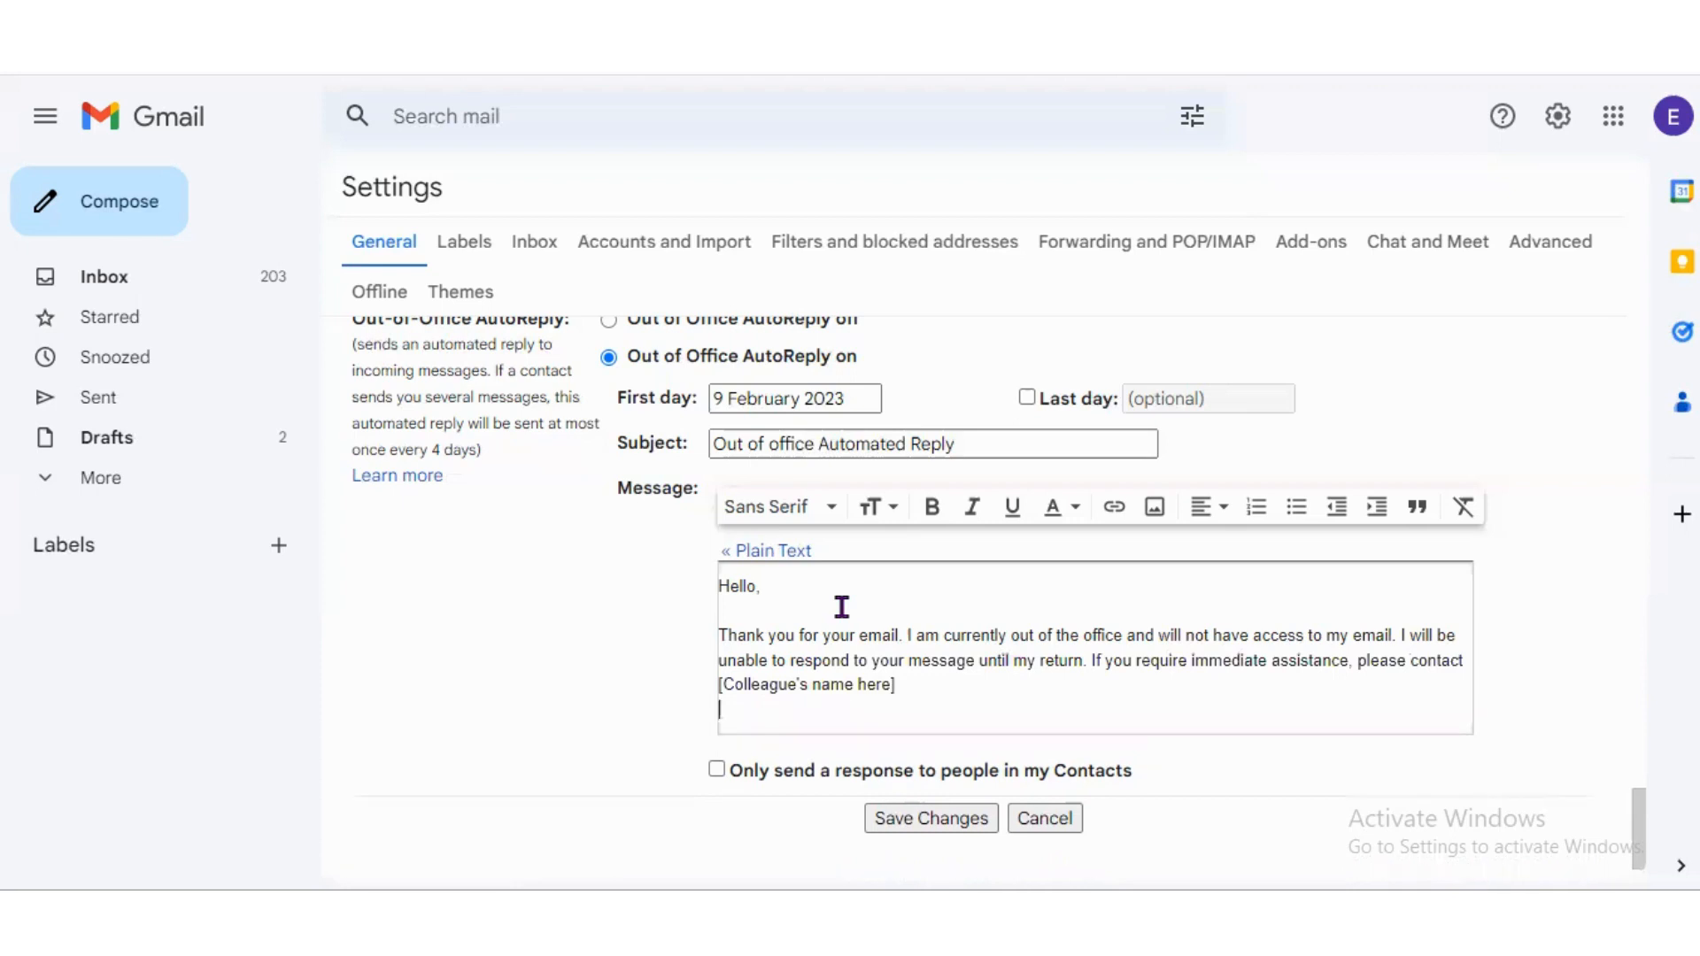
key(Return)
text(Thank)
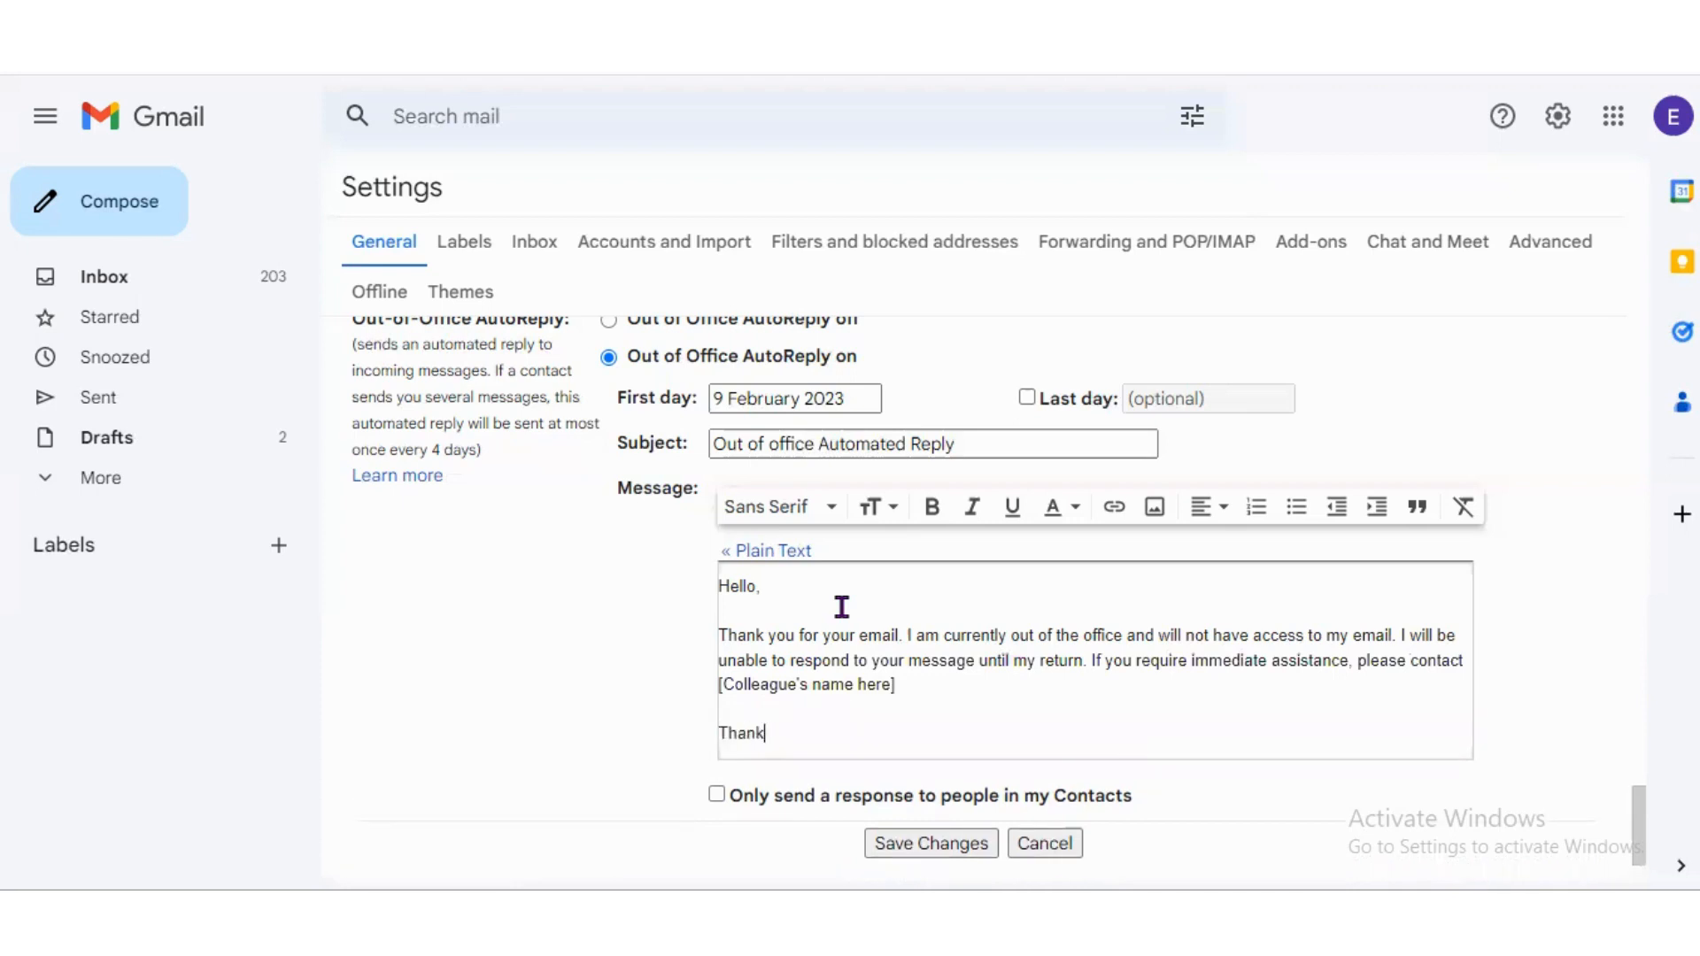
text(s you)
key(BackSpace)
key(BackSpace)
key(BackSpace)
key(BackSpace)
text(yo)
key(BackSpace)
key(BackSpace)
text(your)
key(BackSpace)
text(for youru)
key(BackSpace)
text(underst)
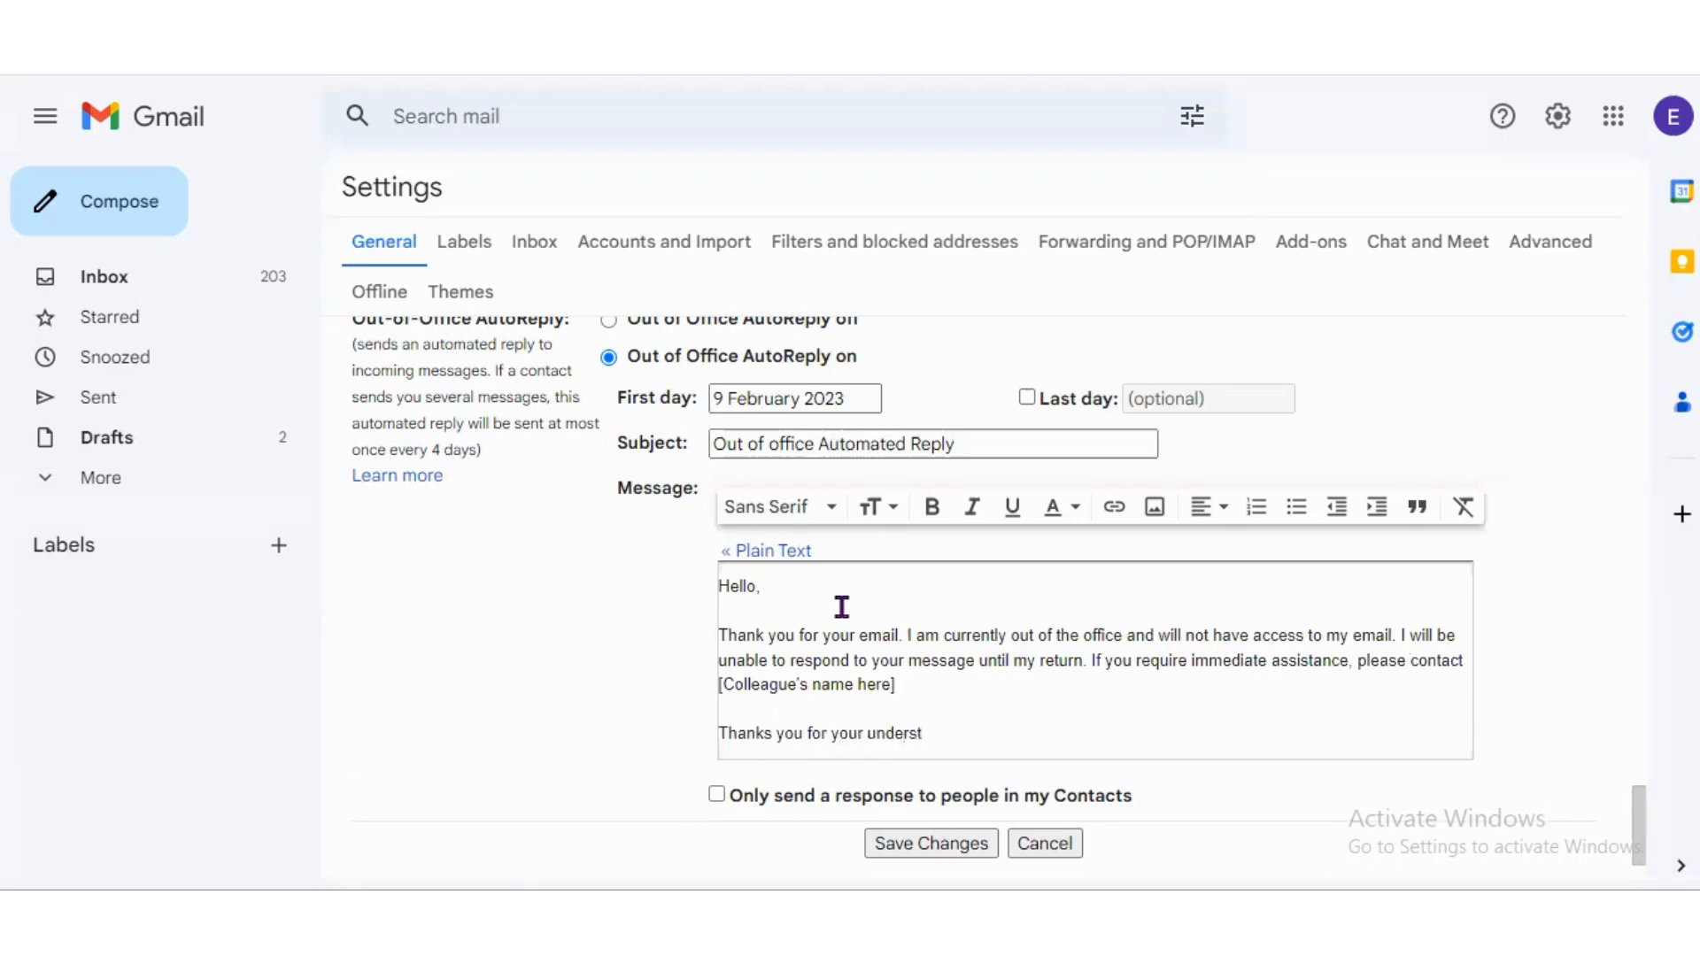
text(andingt)
Sign off the message after a blank line with "Best Regards" and the sender's first name beneath it.
key(Return)
key(Return)
text(Be)
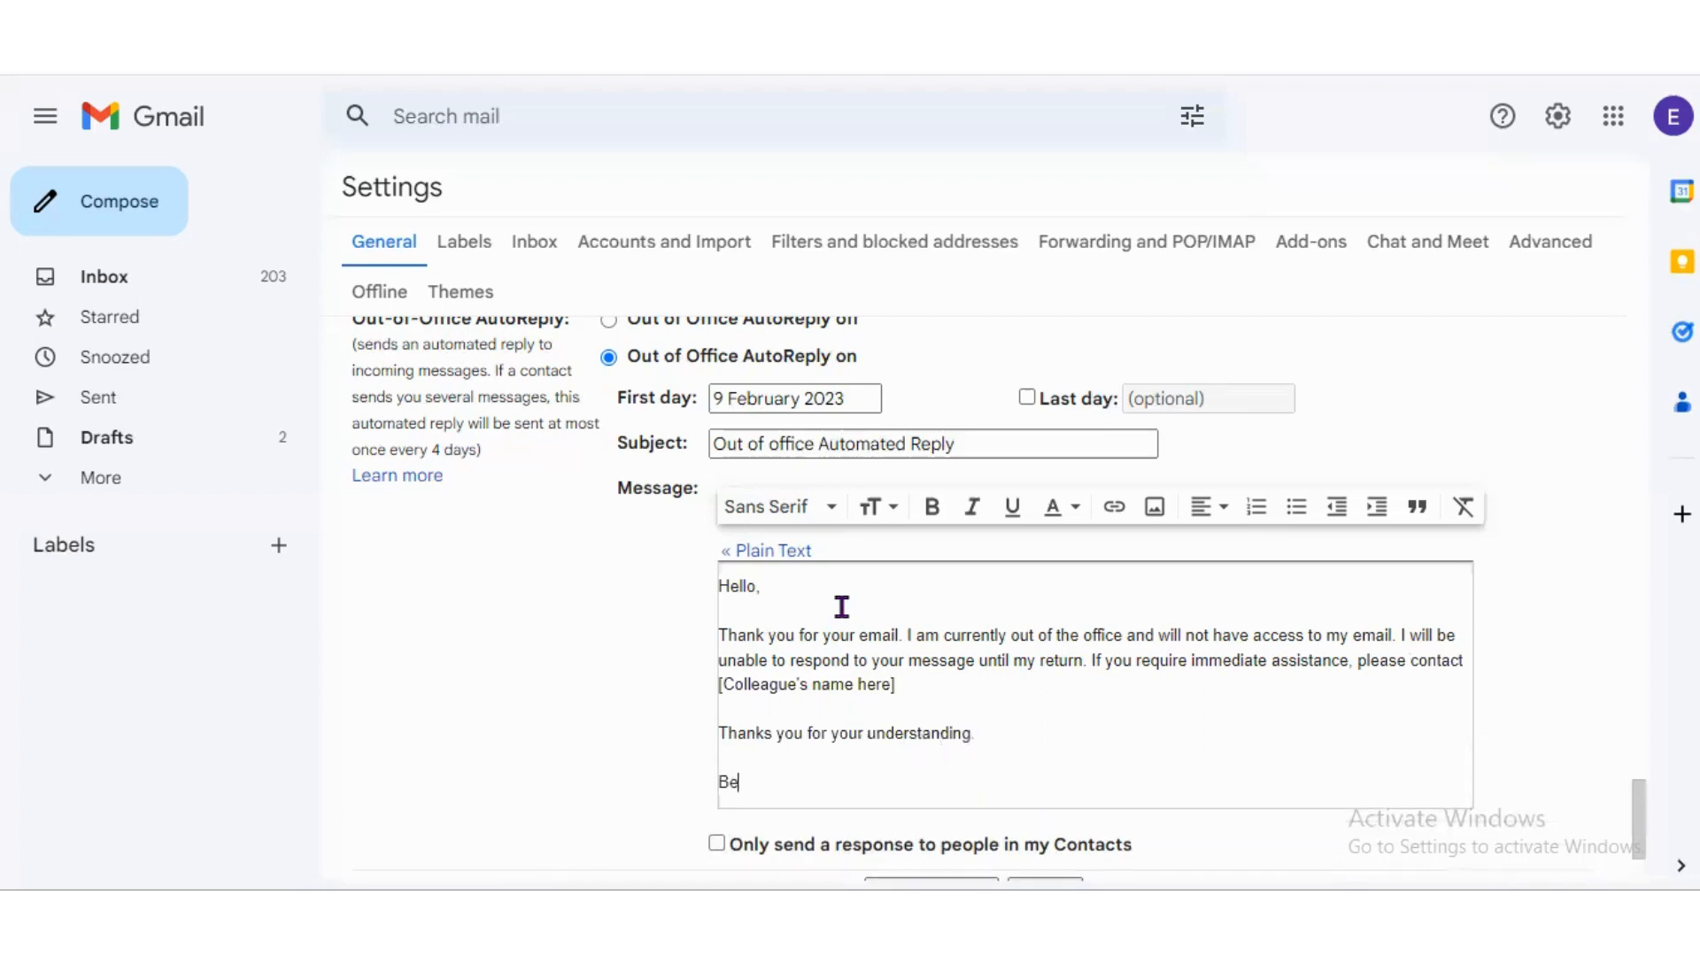
text(st Regards)
key(Return)
text(Aimee)
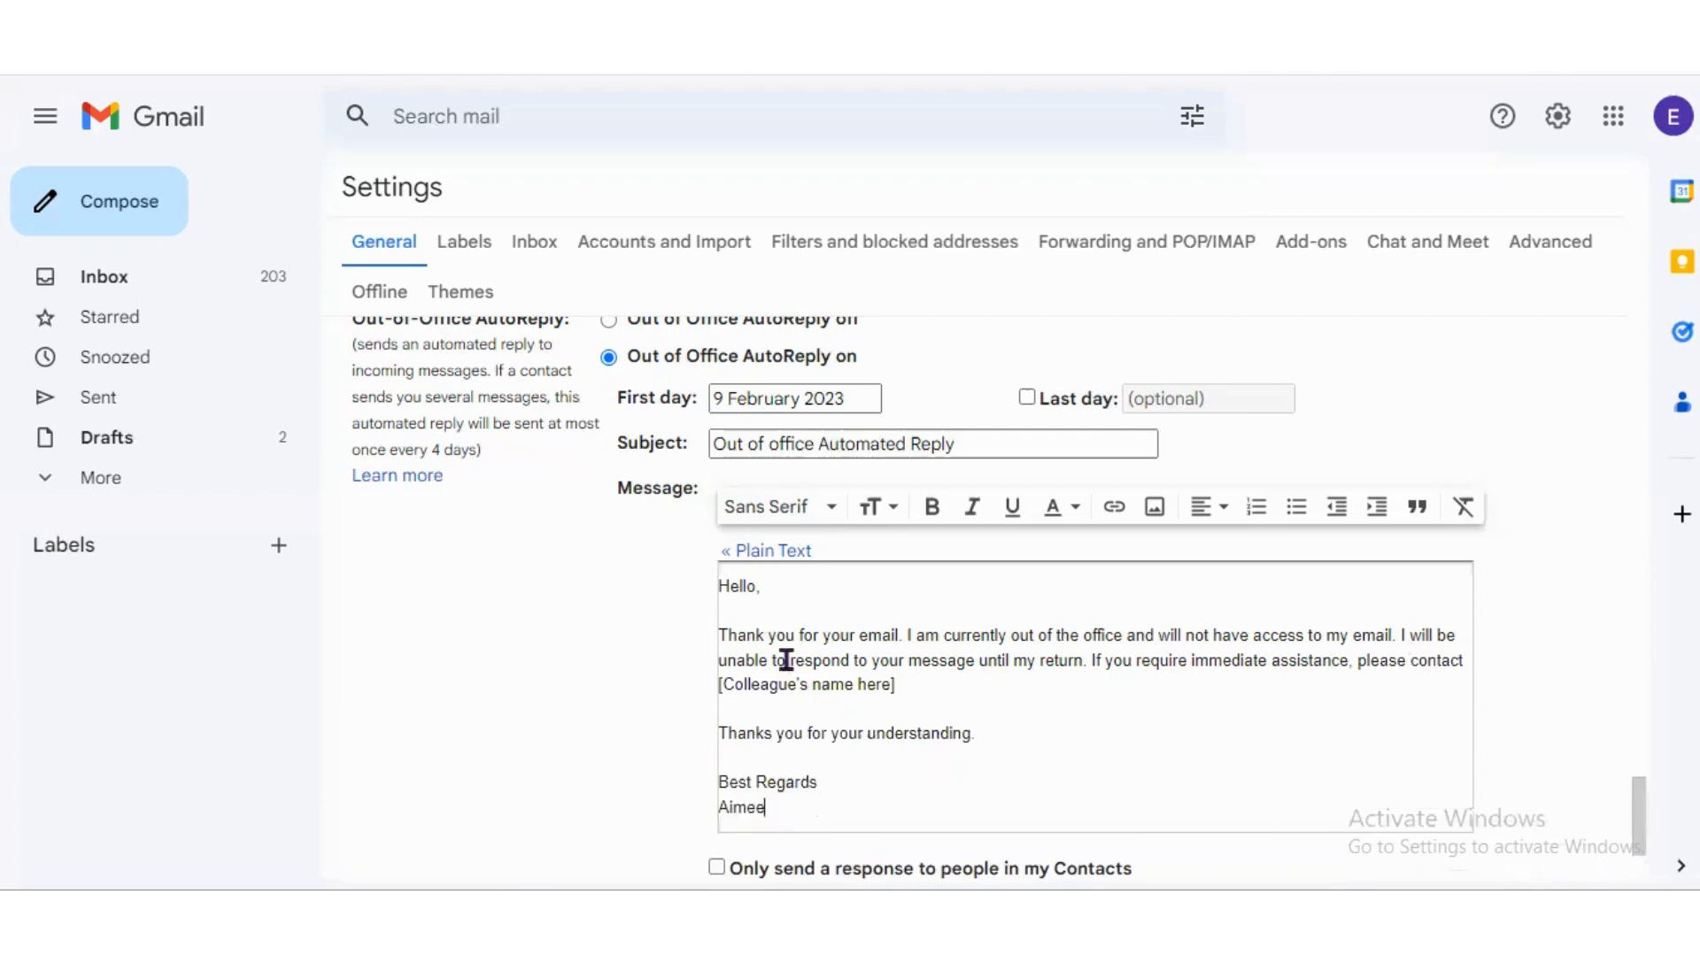
Enable a last day of 16 February 2023 for the auto-reply and save the settings changes.
scroll(588, 695, down, 2)
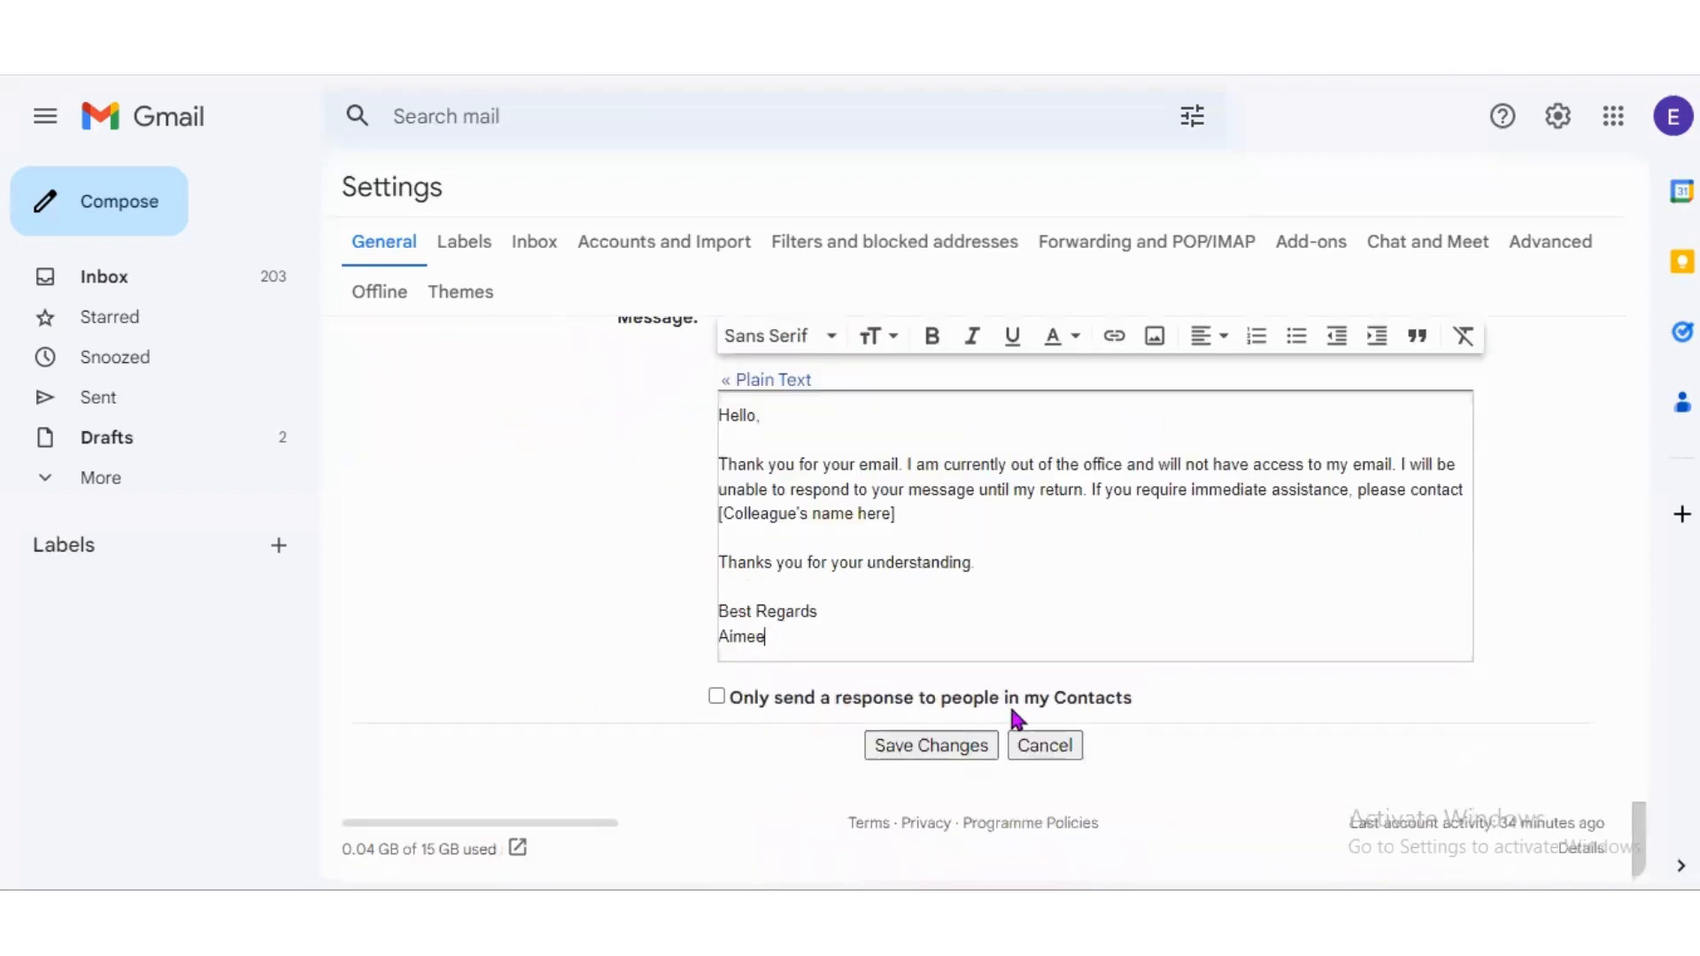
scroll(953, 549, up, 3)
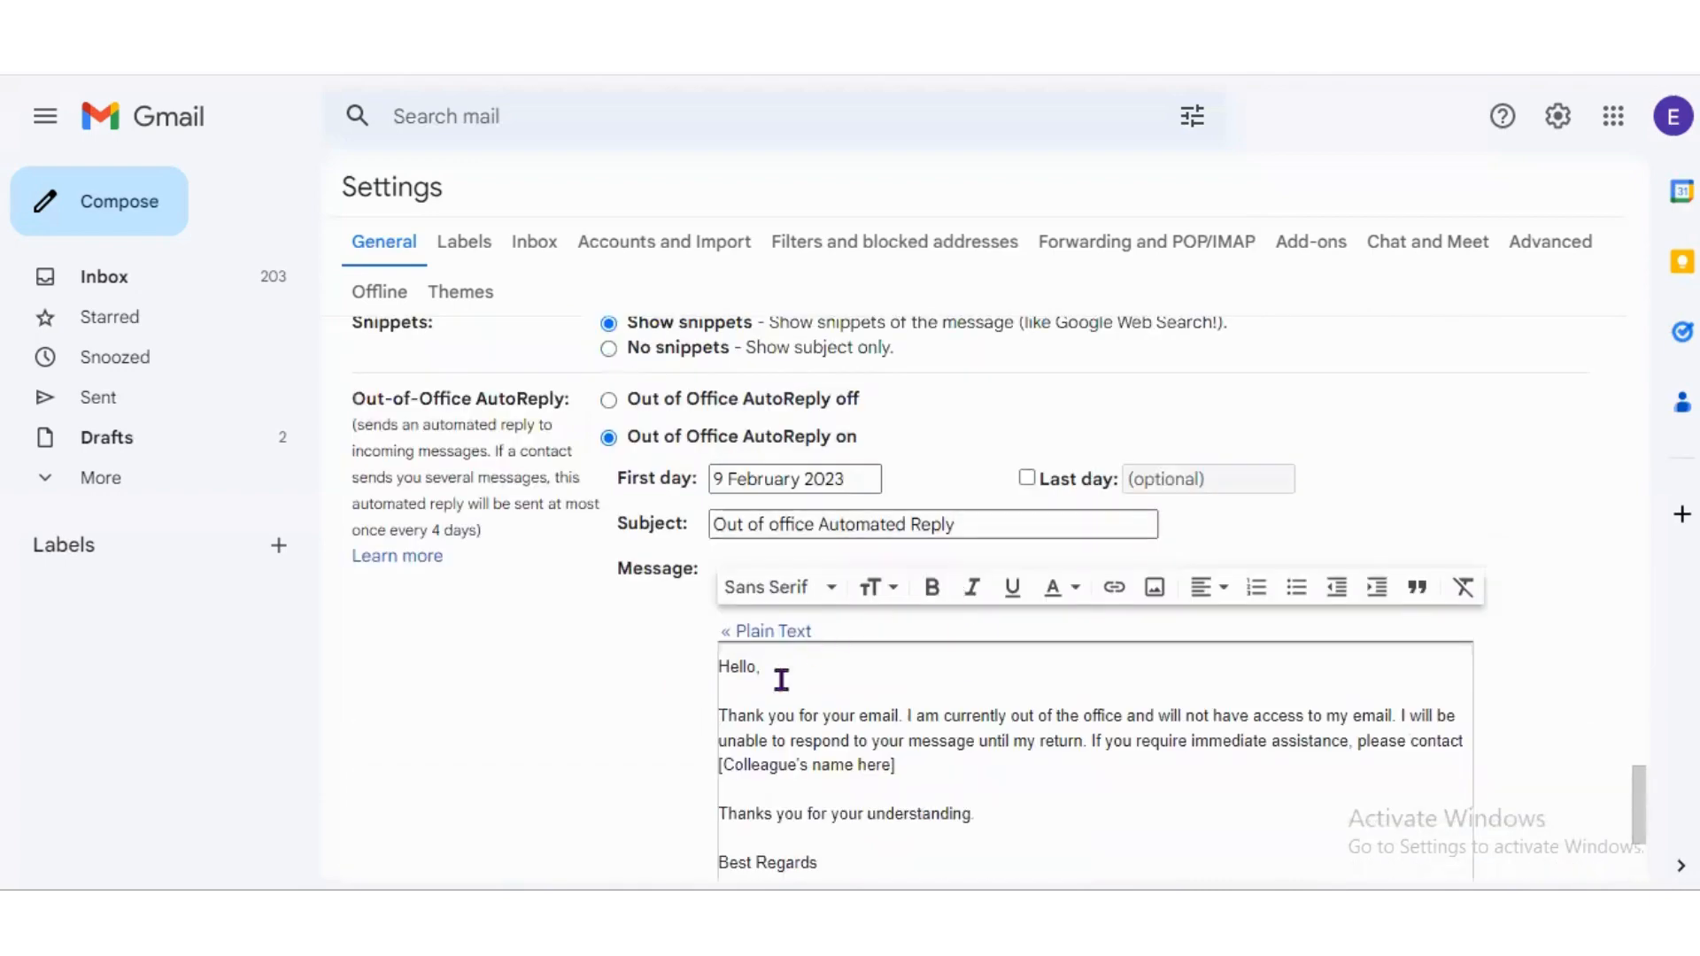
scroll(510, 705, down, 3)
scroll(663, 637, up, 3)
scroll(662, 637, up, 1)
click(801, 479)
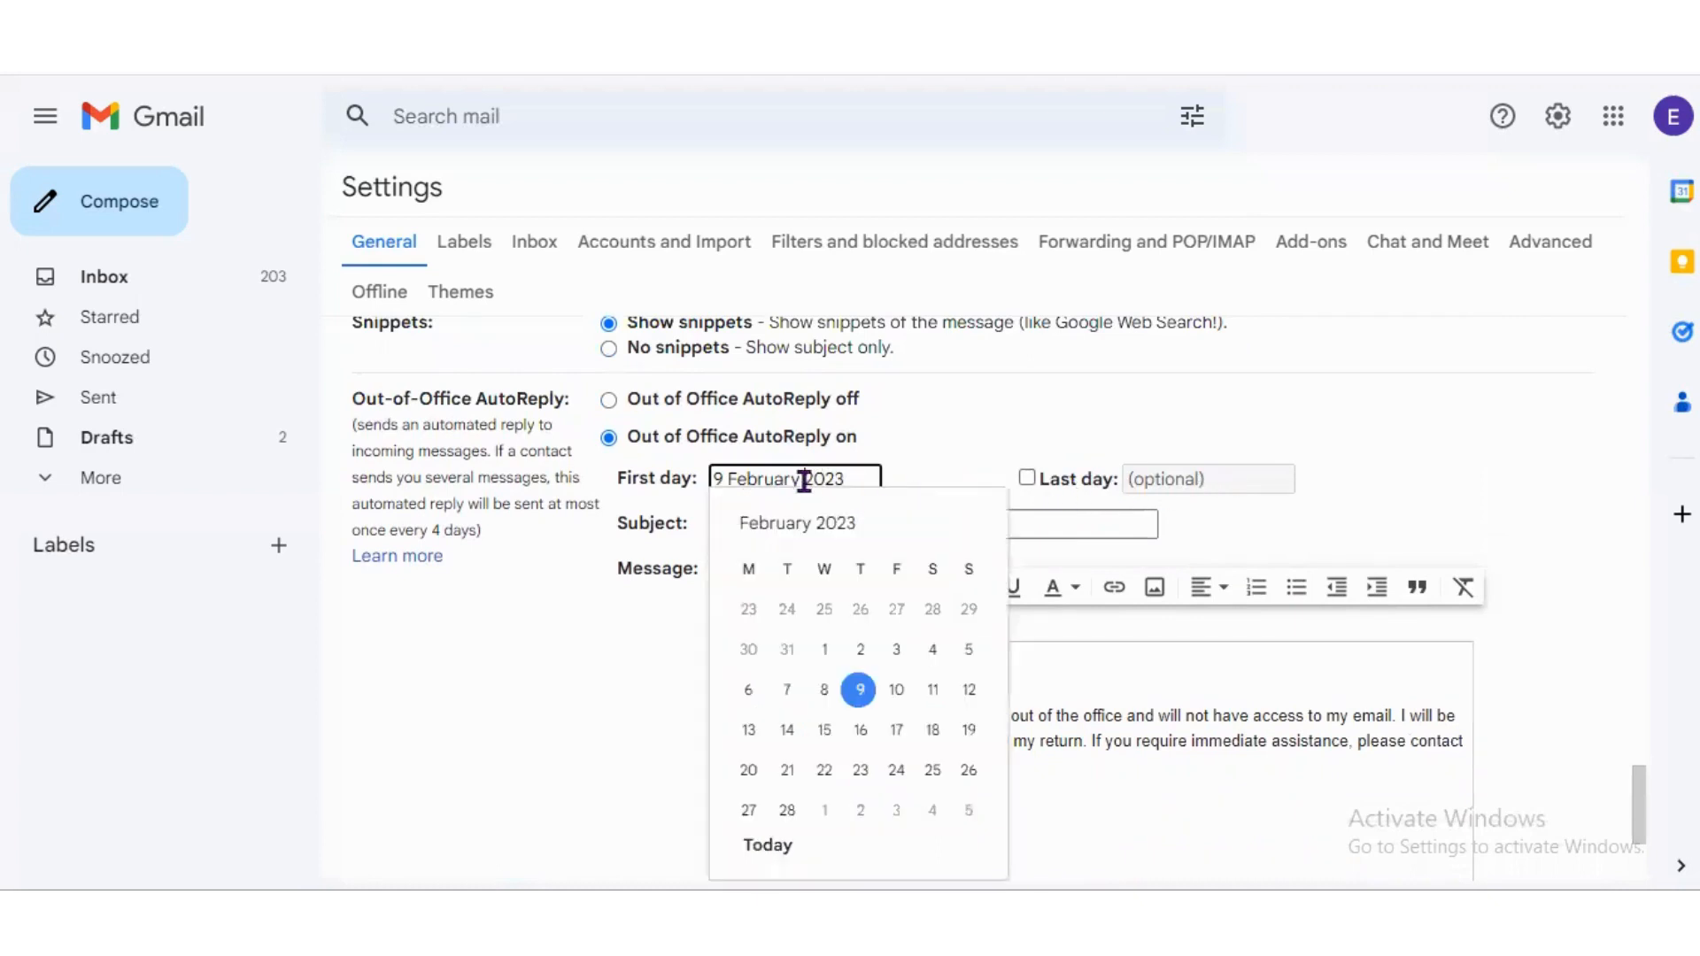
click(1027, 478)
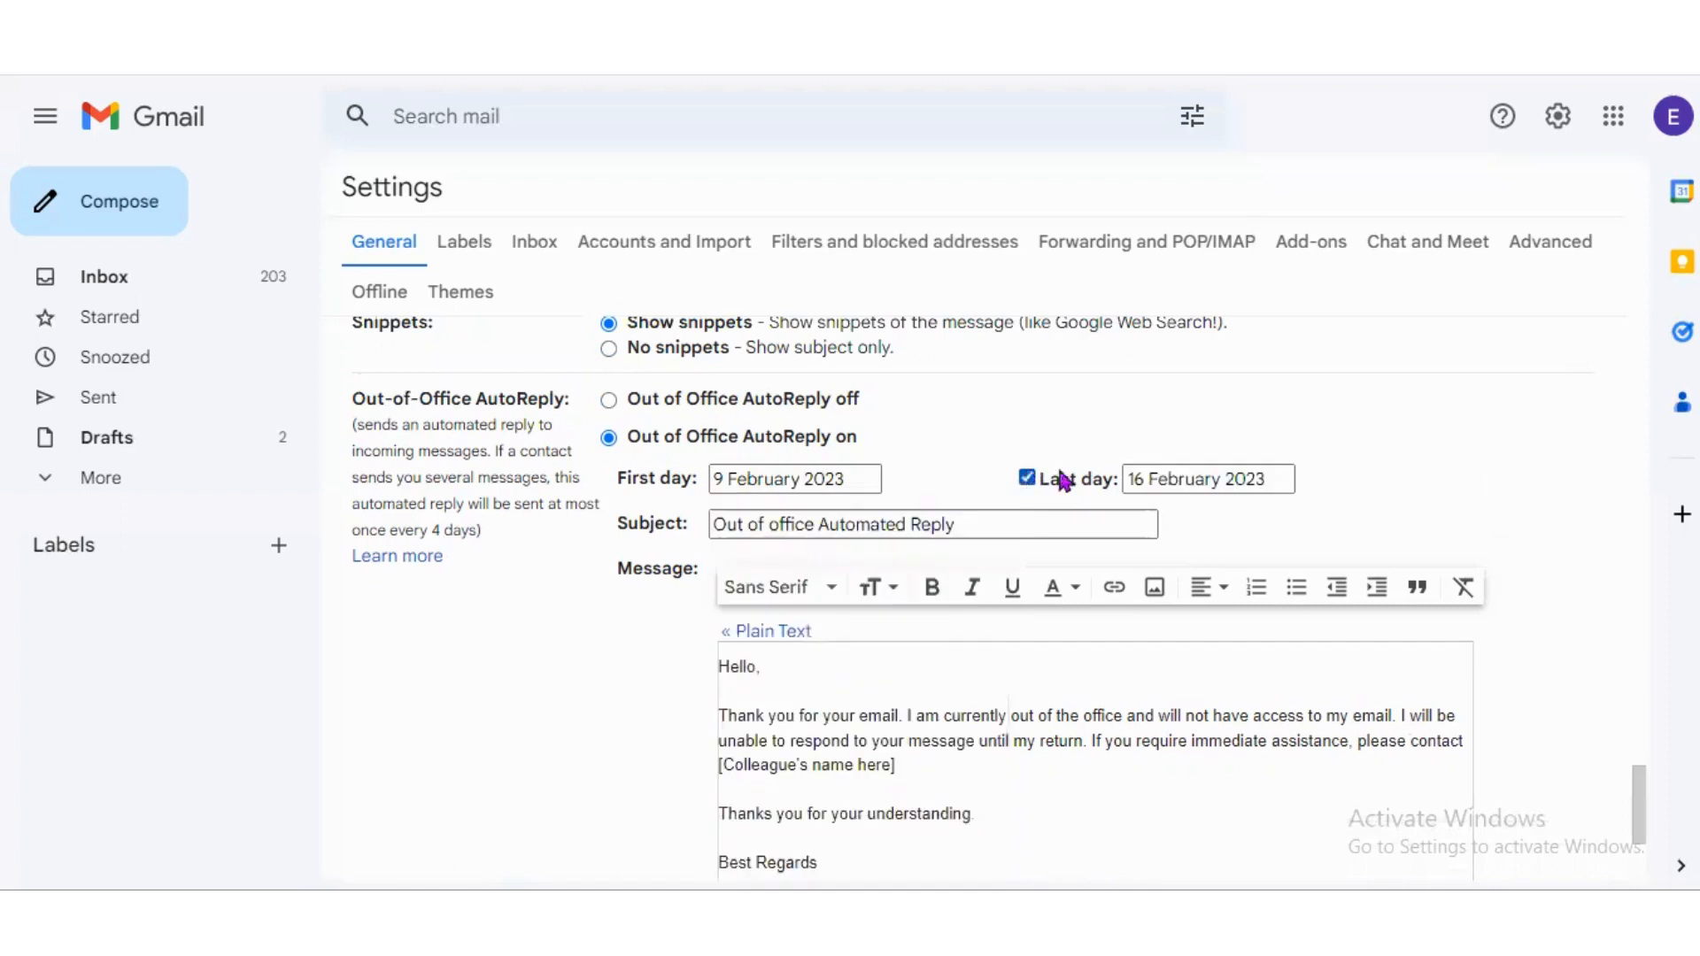
click(1157, 479)
click(981, 454)
scroll(1111, 607, down, 3)
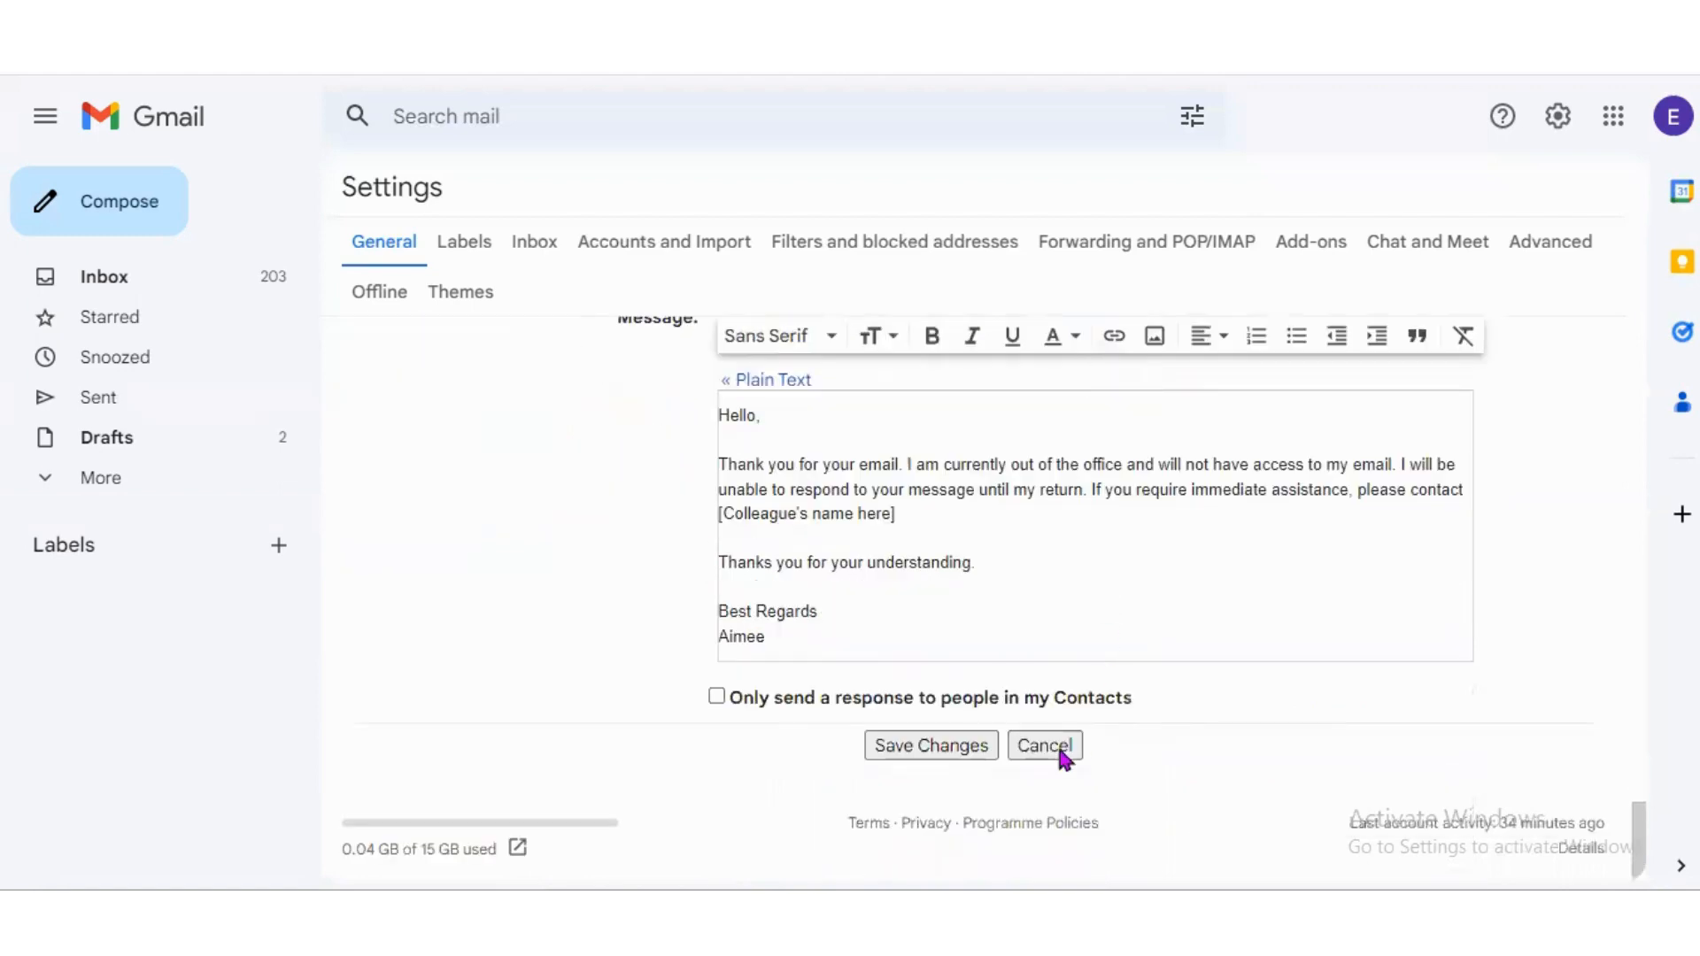
click(919, 746)
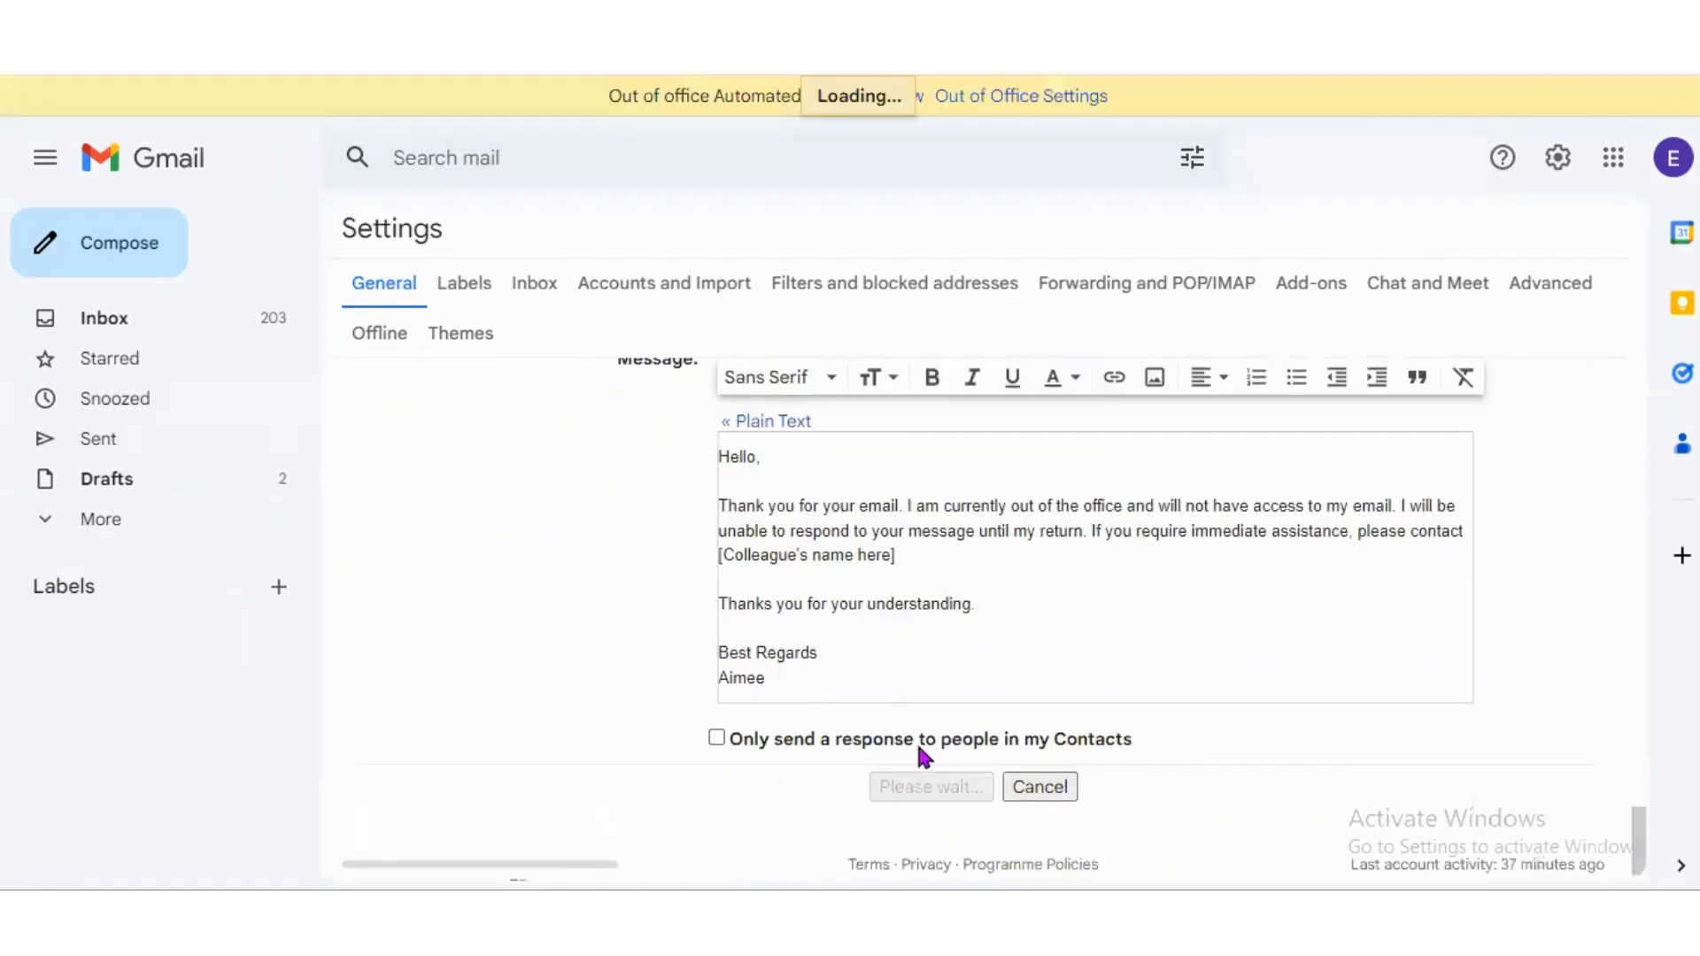